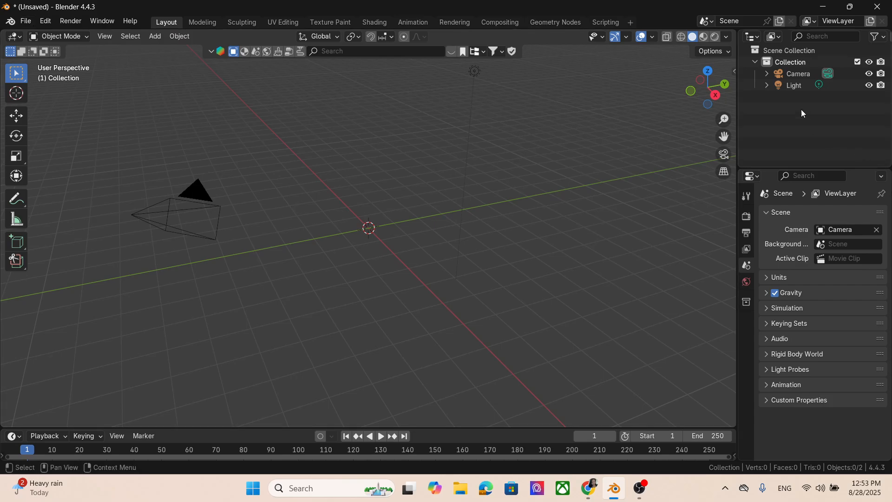
- Delete the default camera and light from the scene collection
click(799, 73)
key(Delete)
click(798, 75)
key(Delete)
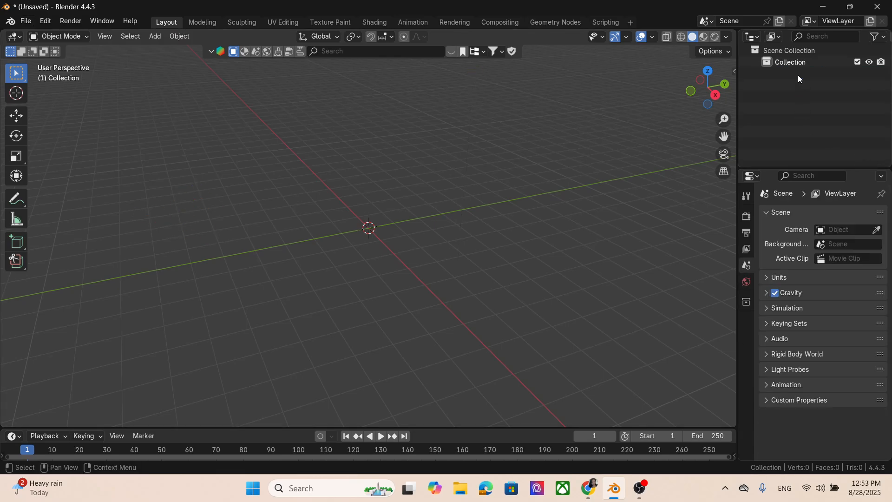
- Add a cube mesh at the world origin
click(155, 37)
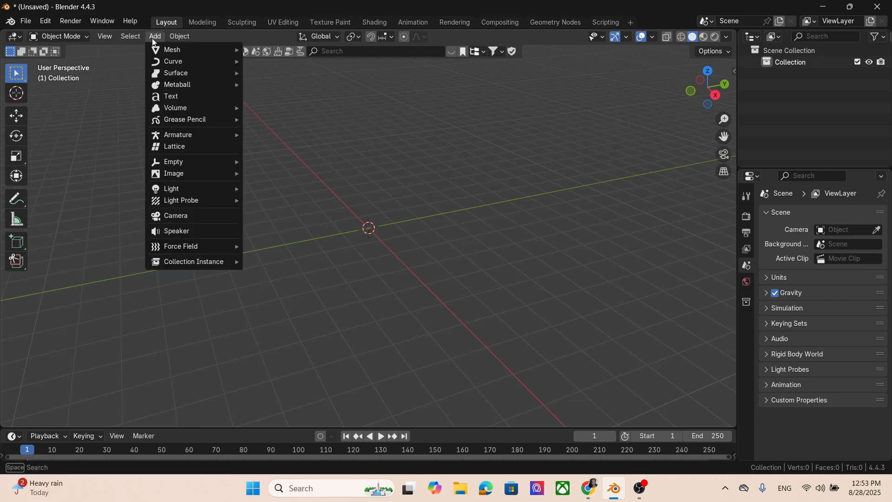
mouse_move(228, 50)
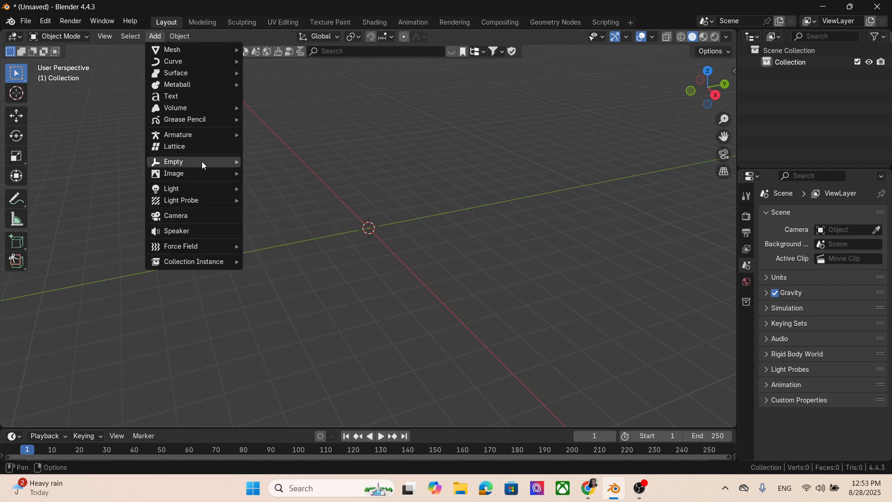
mouse_move(210, 74)
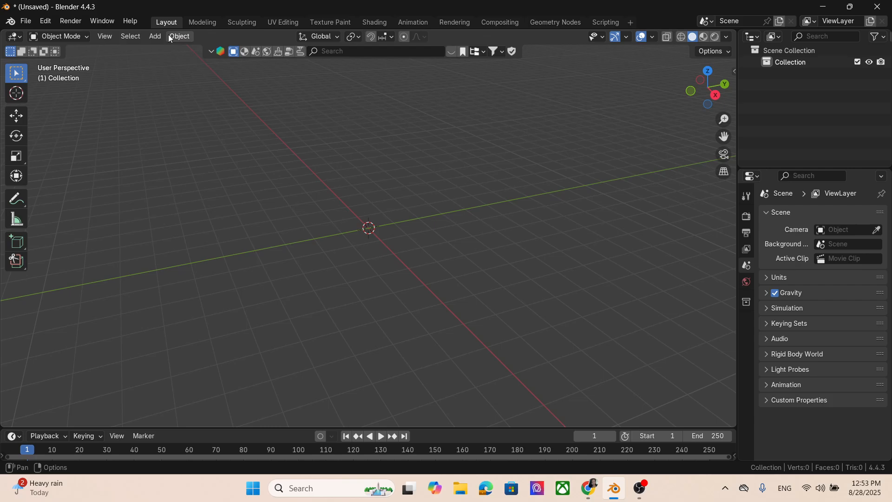
click(156, 36)
mouse_move(167, 53)
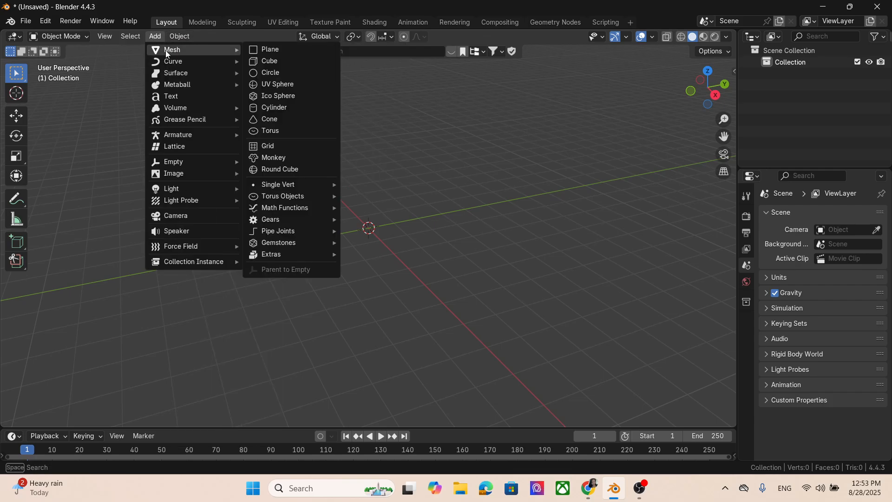
click(268, 62)
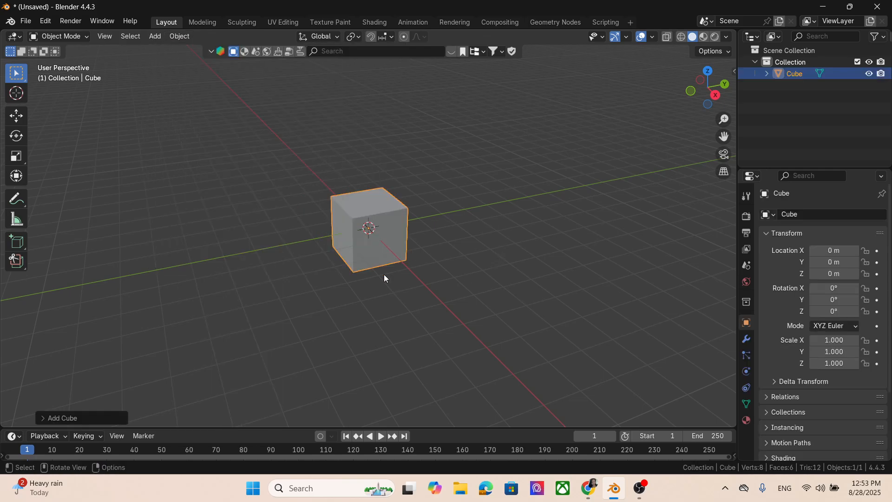
middle_drag(384, 275, 406, 273)
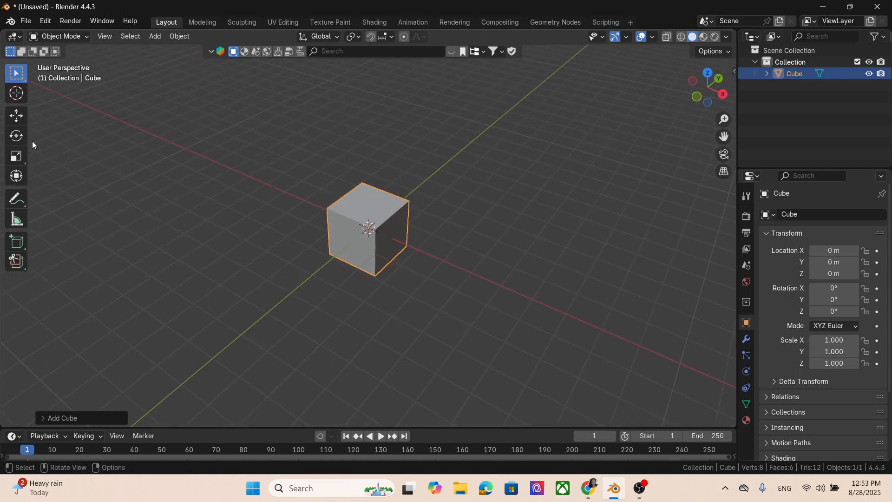
- Scale the cube into a long block, about 2.71 in X, 1.59 in Y and 1.34 in Z
click(17, 158)
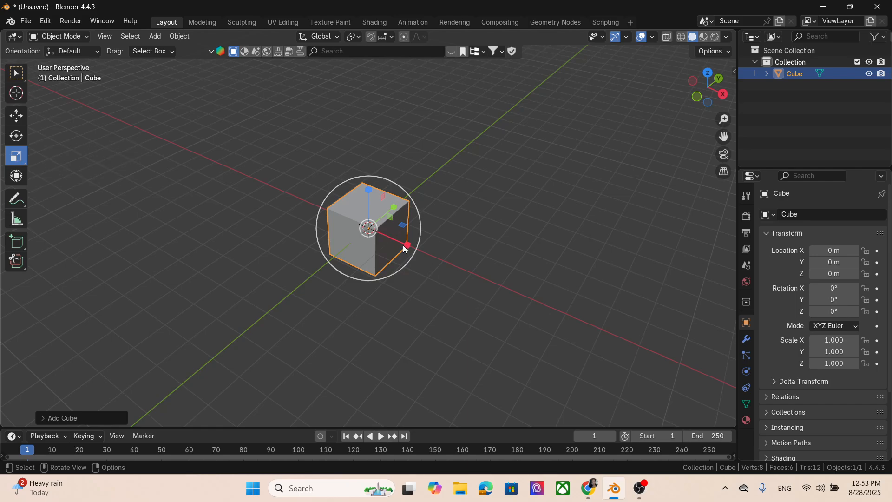
drag(410, 248, 481, 284)
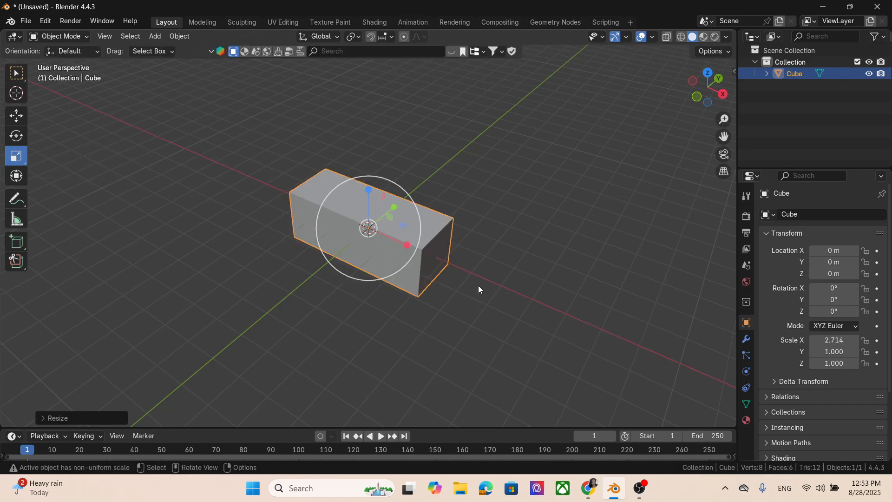
drag(394, 207, 369, 174)
middle_drag(521, 286, 520, 258)
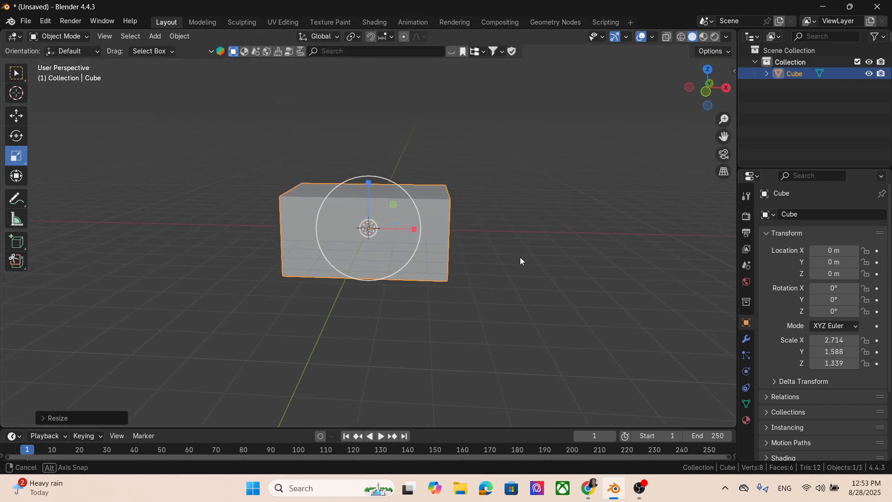
- Move the block up along Z to about 1.27 m so that it rests near the ground grid
click(17, 116)
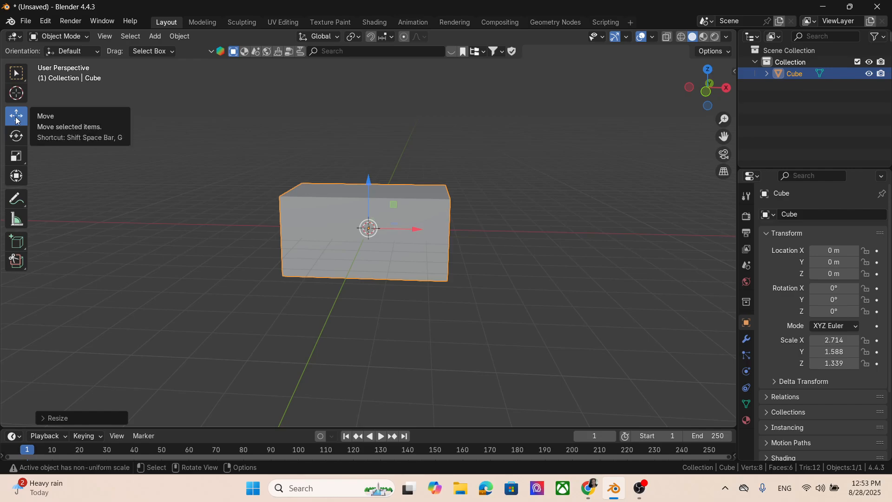
drag(370, 183, 370, 155)
mouse_move(523, 268)
middle_down()
mouse_move(431, 278)
mouse_move(398, 339)
mouse_move(519, 358)
mouse_move(519, 320)
mouse_move(561, 336)
mouse_move(428, 296)
mouse_move(512, 271)
middle_up()
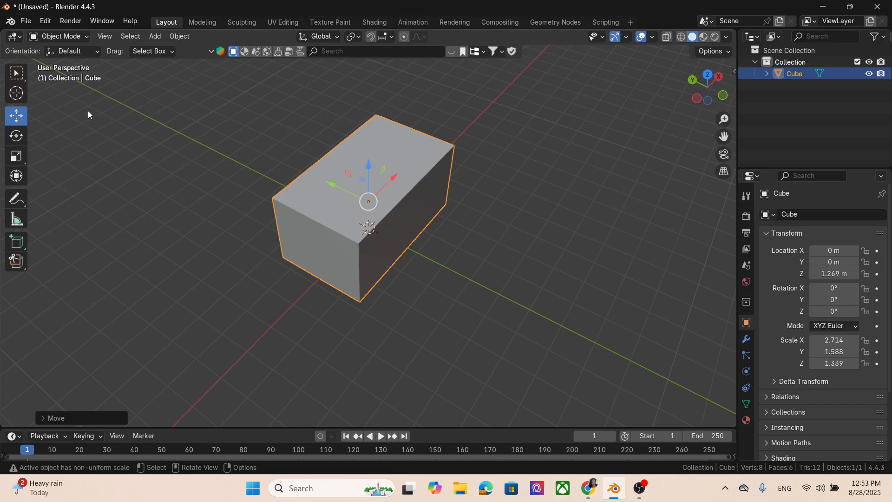
- Enter Edit Mode on the block and select only its top face using face selection
click(73, 38)
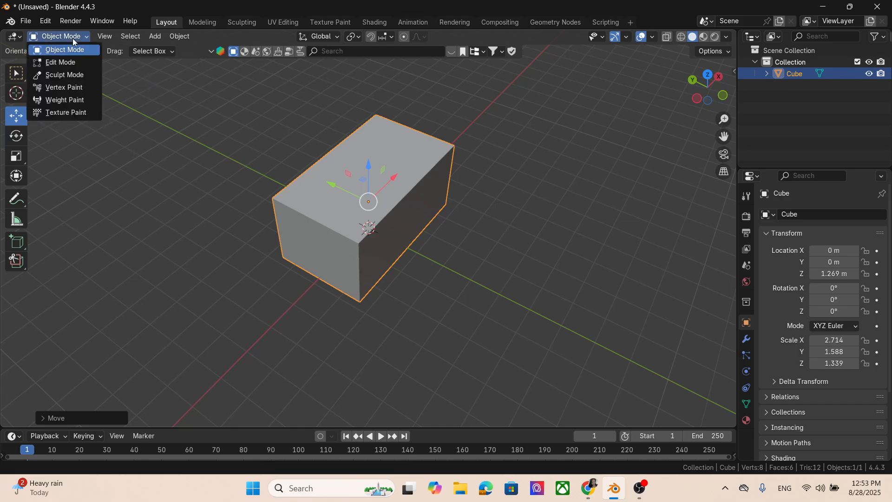
click(66, 64)
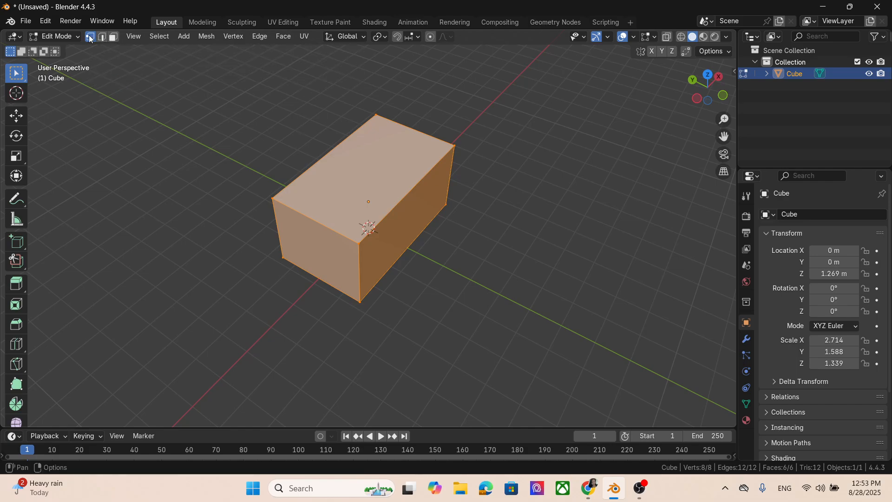
click(114, 38)
click(430, 163)
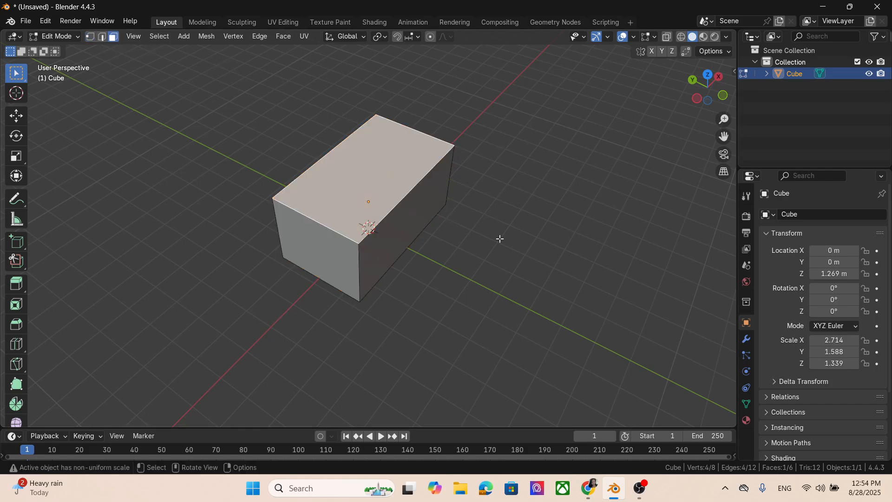
middle_drag(501, 238, 518, 243)
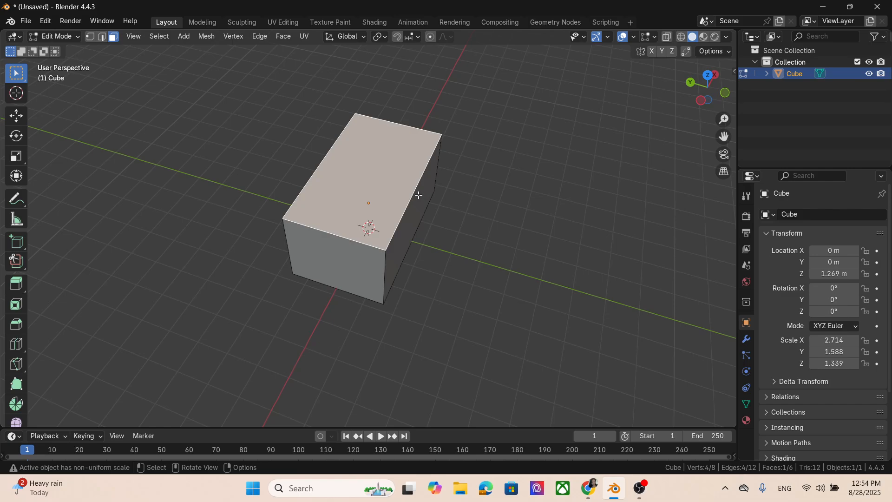
middle_drag(419, 195, 434, 196)
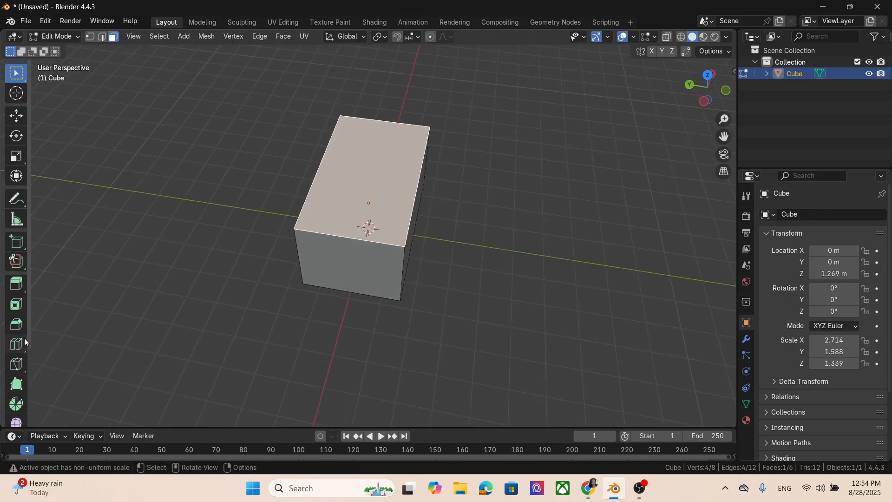
- Try a single lengthwise loop cut around the middle of the block, and undo it
click(18, 351)
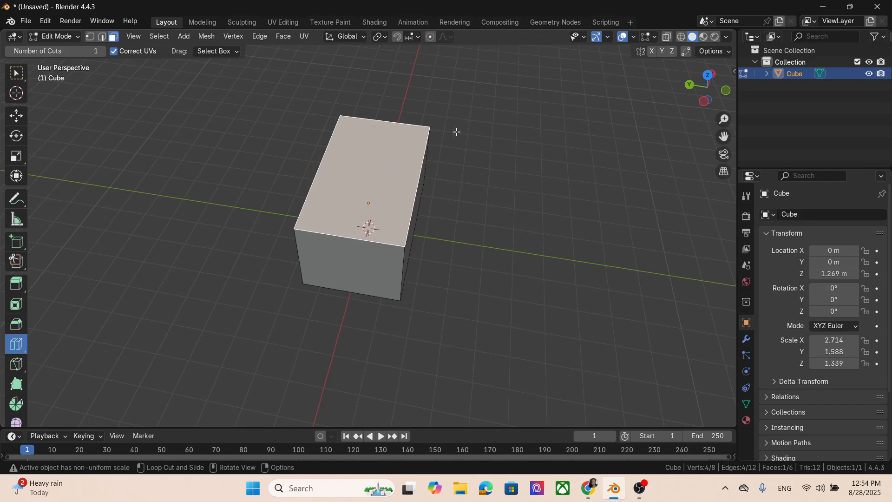
click(388, 127)
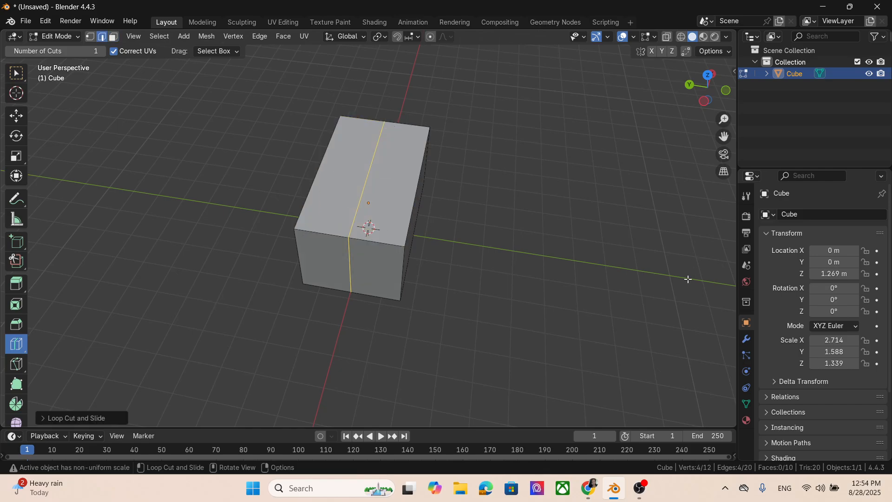
middle_drag(595, 294, 539, 278)
key(ctrl+z)
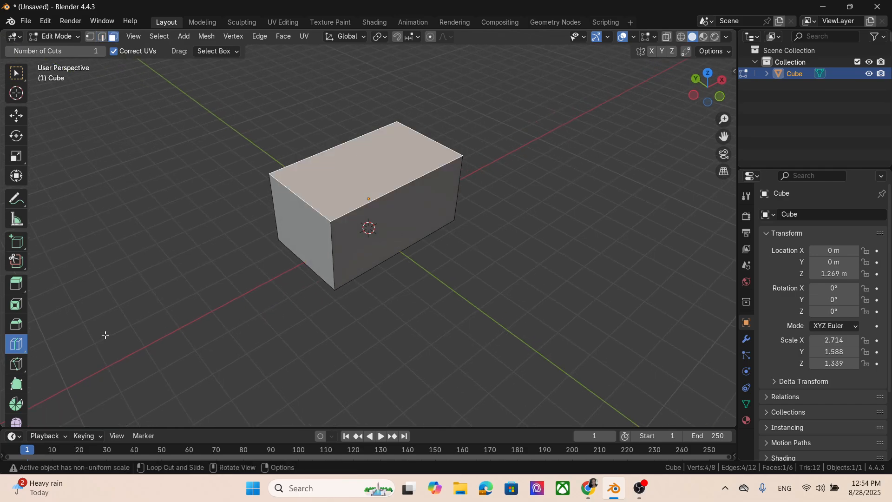
- Cut the top face in half lengthwise with the Knife tool, from midpoint to midpoint of its short edges
click(15, 365)
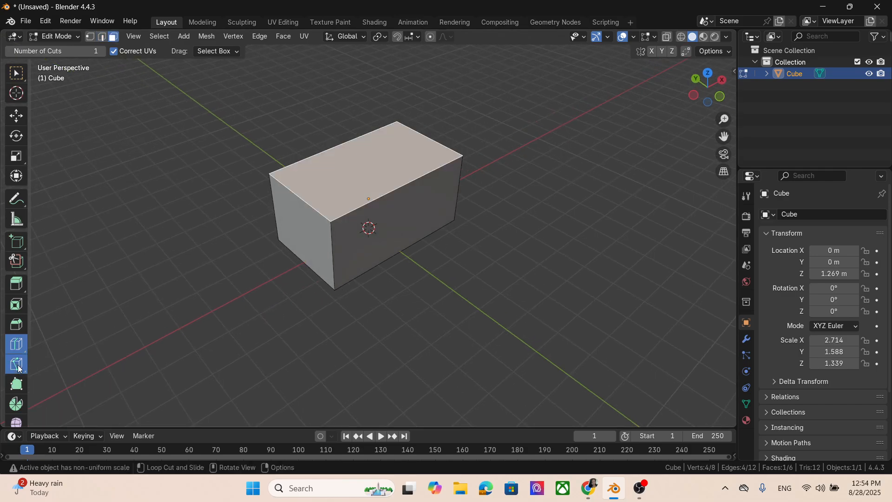
click(300, 197)
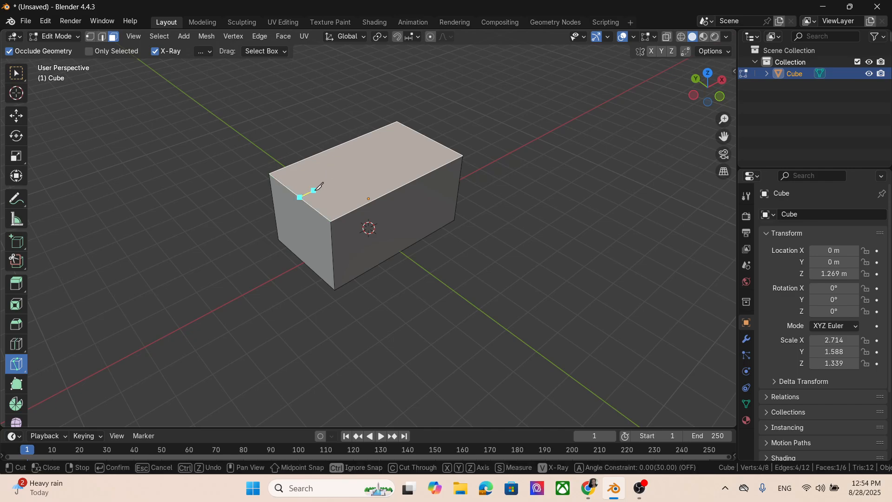
click(428, 138)
key(Return)
middle_drag(529, 213, 637, 246)
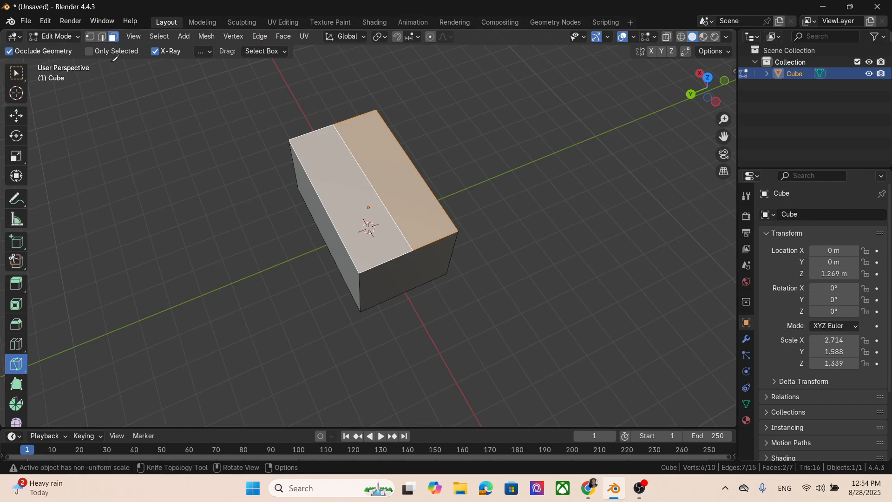
- Select the top face's new centre edge and move it up along Z to form a gabled roof ridge
click(106, 38)
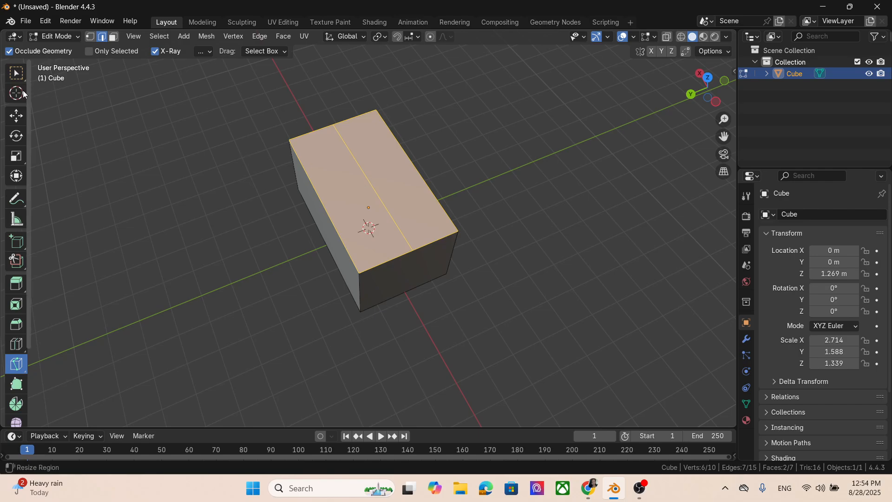
click(16, 115)
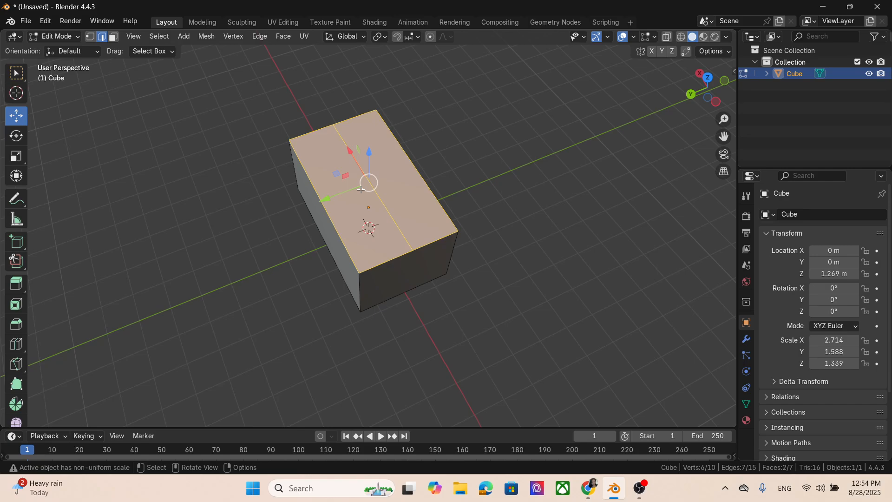
click(384, 207)
middle_drag(465, 210, 564, 185)
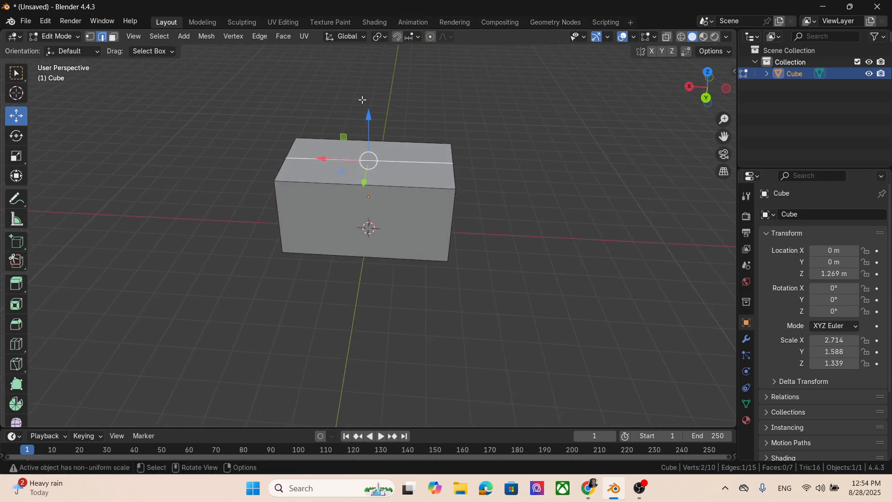
drag(370, 113, 370, 79)
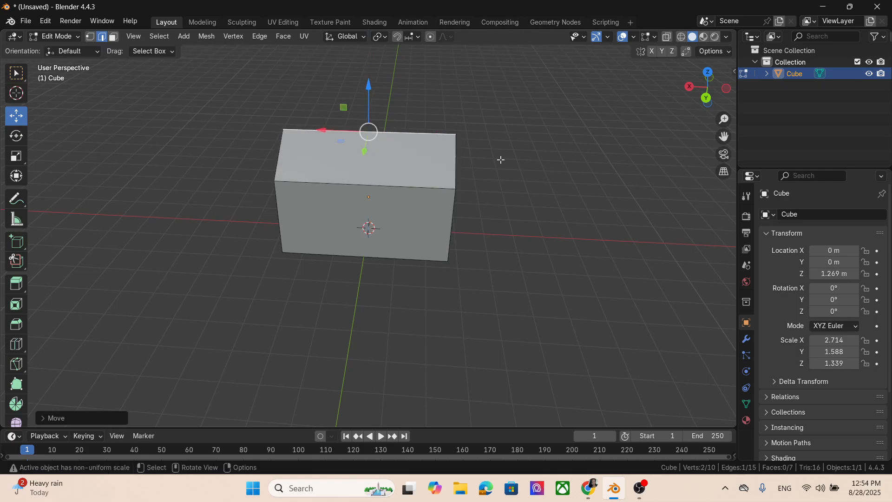
middle_drag(498, 159, 455, 193)
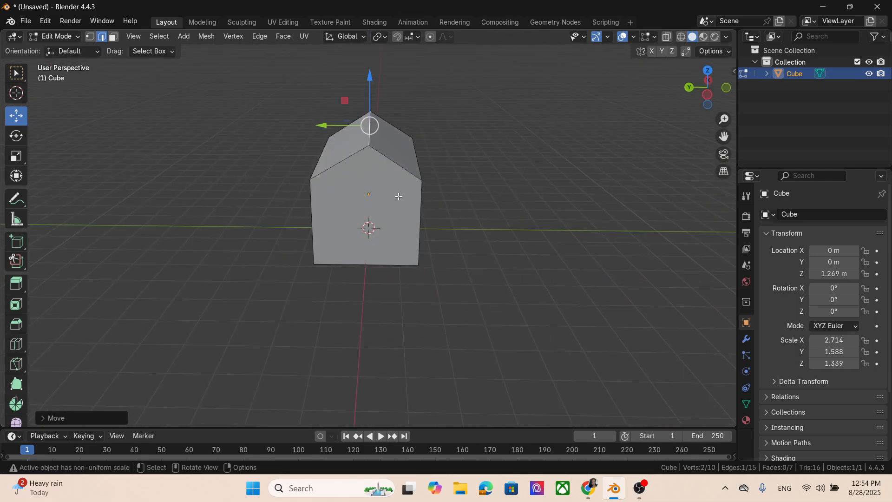
middle_drag(367, 218, 341, 171)
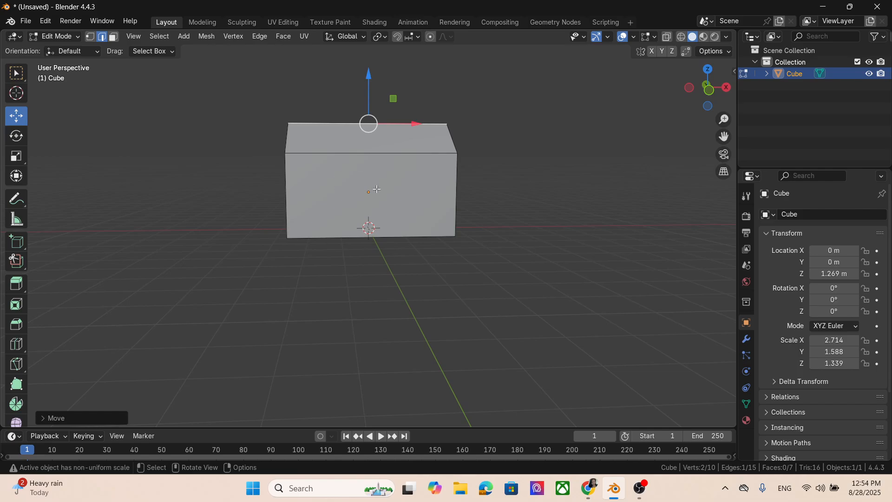
- Try adding a cube inside the house mesh in Edit Mode, and undo it
click(185, 37)
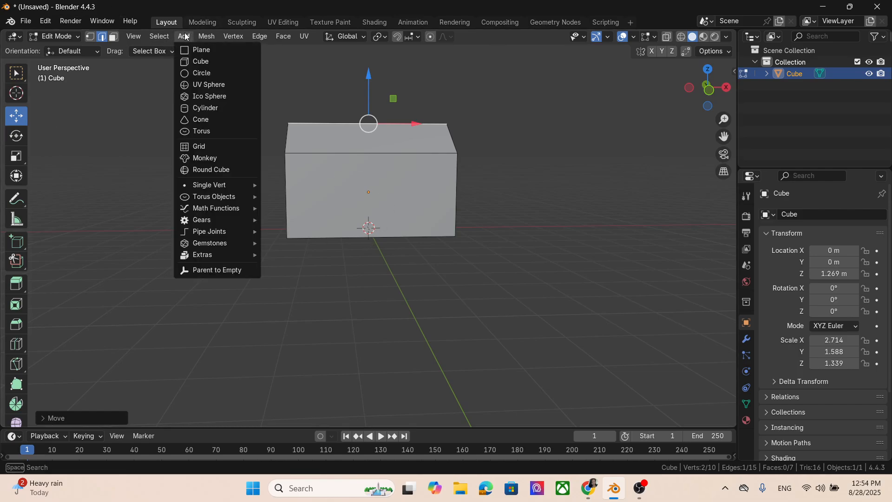
click(200, 61)
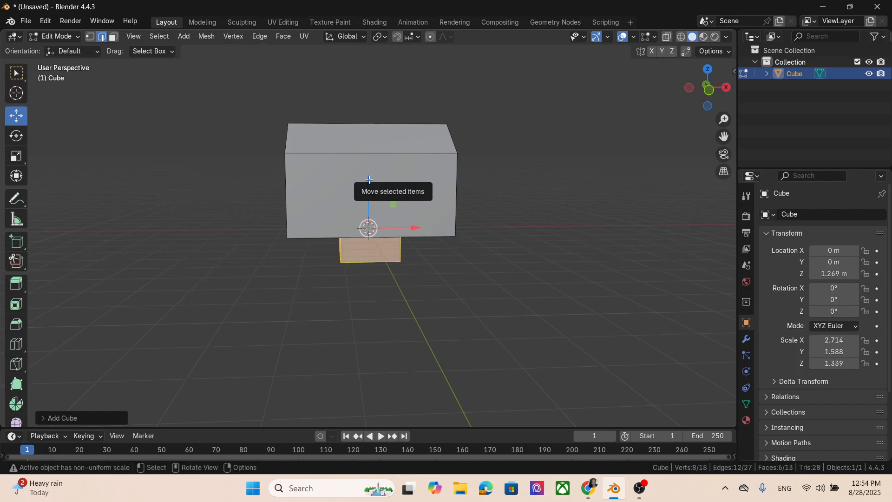
middle_drag(369, 180, 515, 320)
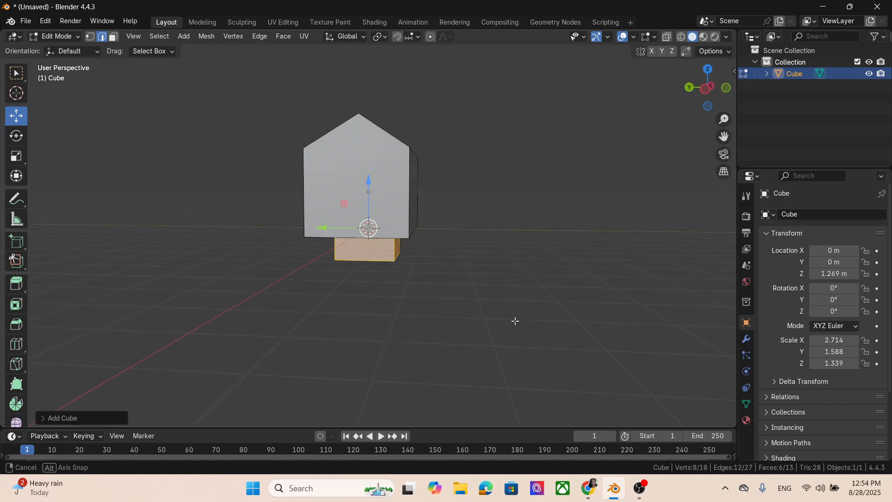
key(ctrl+z)
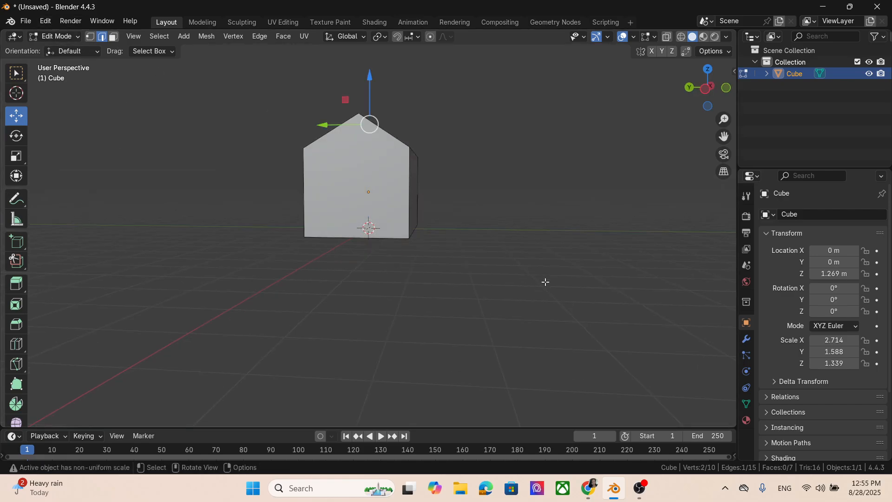
- In Object Mode, add a separate cube and move it out along Y to about -3.43 m, in front of the house's long wall
middle_drag(544, 278, 499, 273)
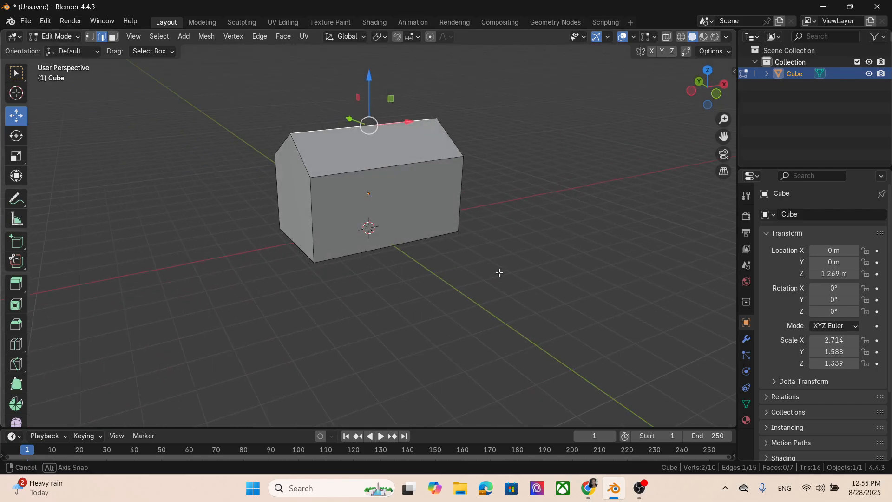
click(47, 37)
click(59, 48)
click(163, 37)
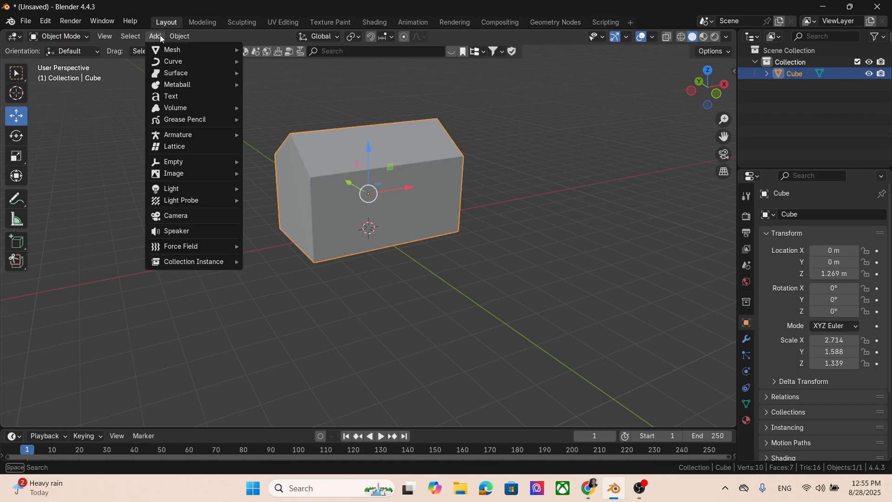
mouse_move(195, 49)
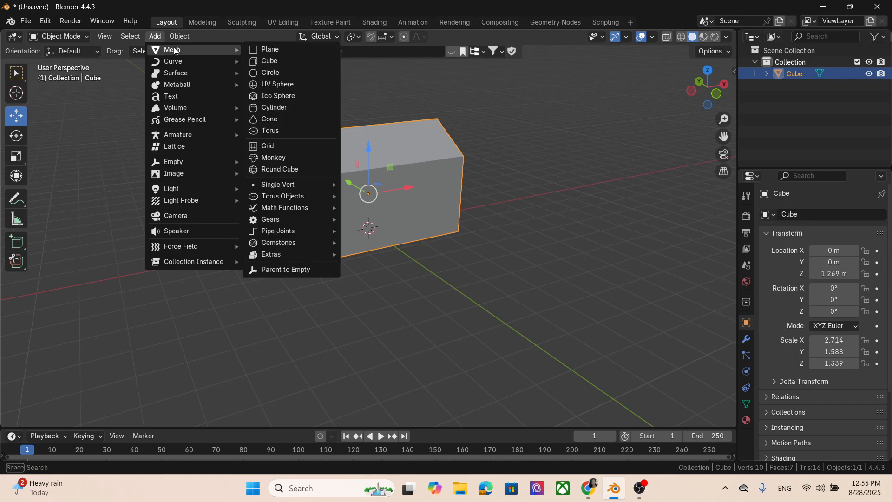
click(285, 58)
middle_drag(436, 265, 409, 241)
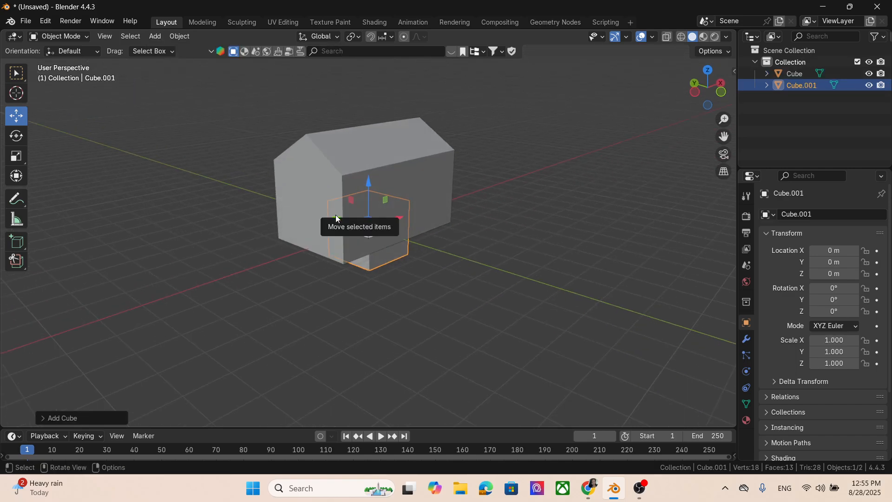
drag(336, 216, 446, 252)
- Scale the new cube into a thin upright slab, about 0.638 on X, 0.096 on Y and 1.411 on Z
click(13, 161)
middle_drag(514, 264, 441, 262)
drag(364, 211, 361, 196)
drag(411, 259, 398, 257)
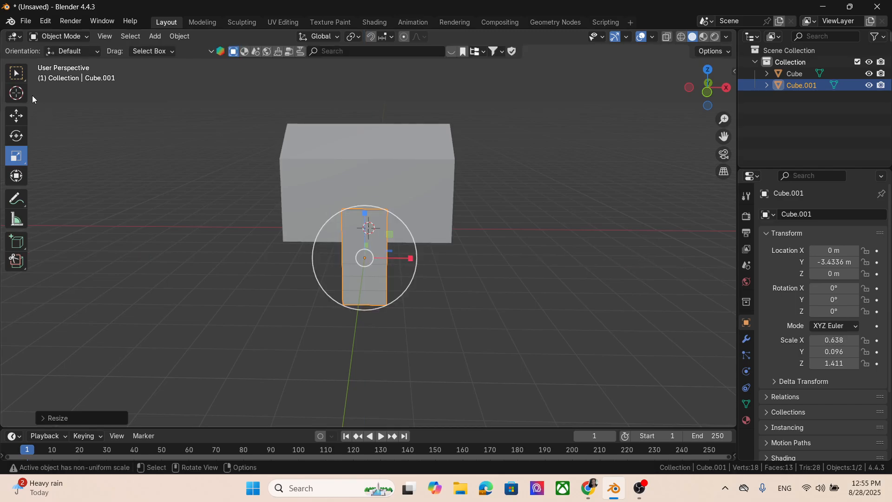
click(231, 222)
- Move the slab against the house's long front wall, to about X 0.061 m and Y -1.638 m
middle_drag(226, 301, 355, 313)
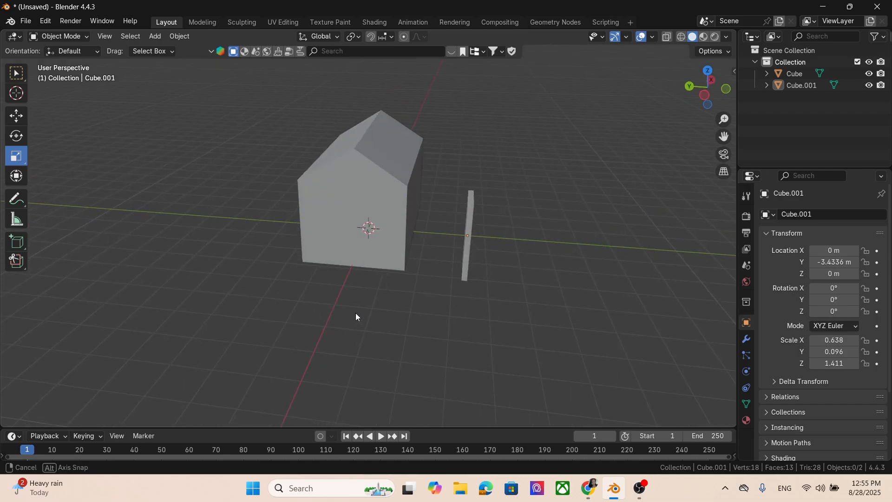
click(26, 115)
click(470, 235)
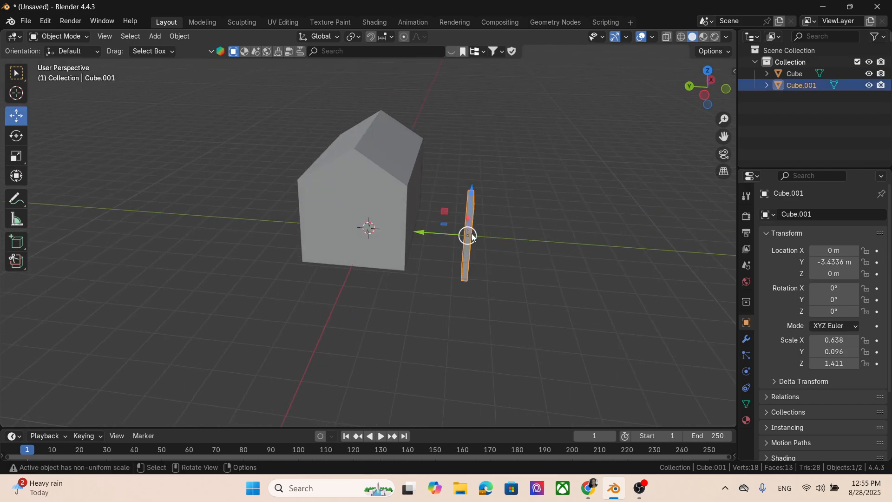
drag(425, 235, 368, 214)
middle_drag(368, 214, 405, 260)
drag(405, 256, 407, 256)
middle_drag(480, 297, 396, 274)
drag(372, 228, 373, 228)
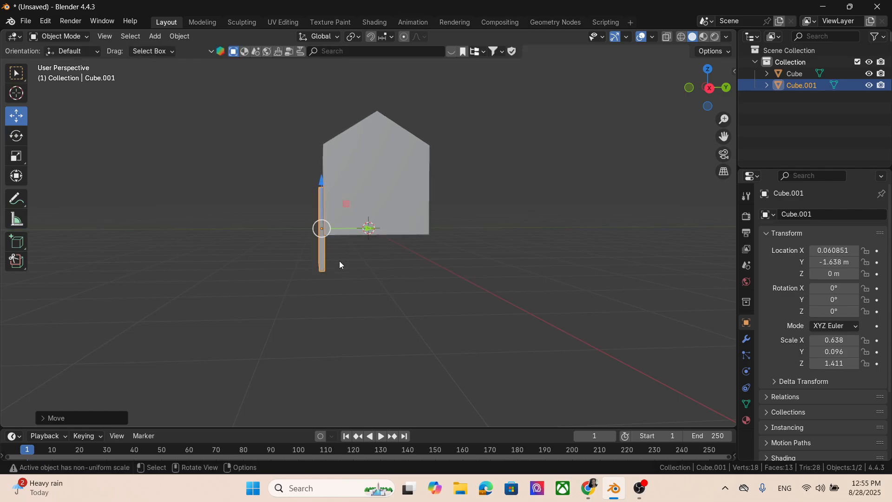
- Raise the slab to about Z 0.472 m and reduce it to door proportions, scaled about 0.520 on X and 0.916 on Z
middle_drag(339, 261, 487, 289)
click(421, 232)
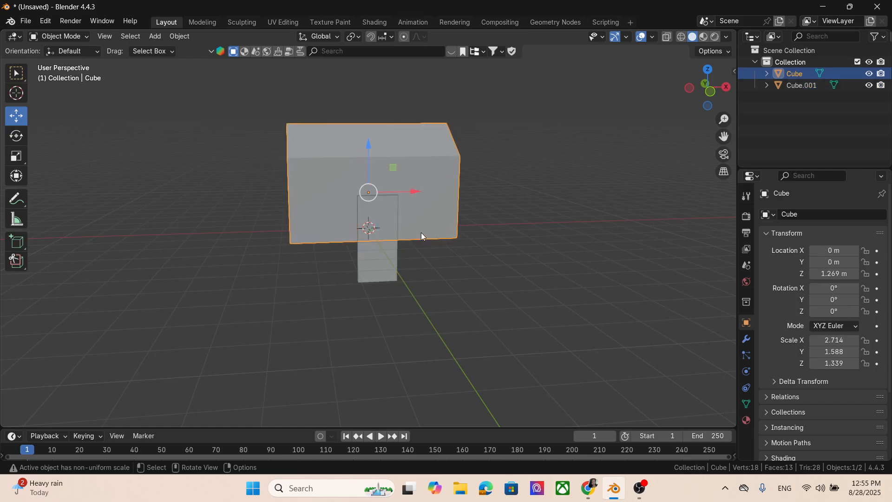
click(385, 203)
mouse_move(380, 192)
mouse_down()
mouse_move(378, 155)
mouse_move(377, 197)
mouse_up()
click(16, 155)
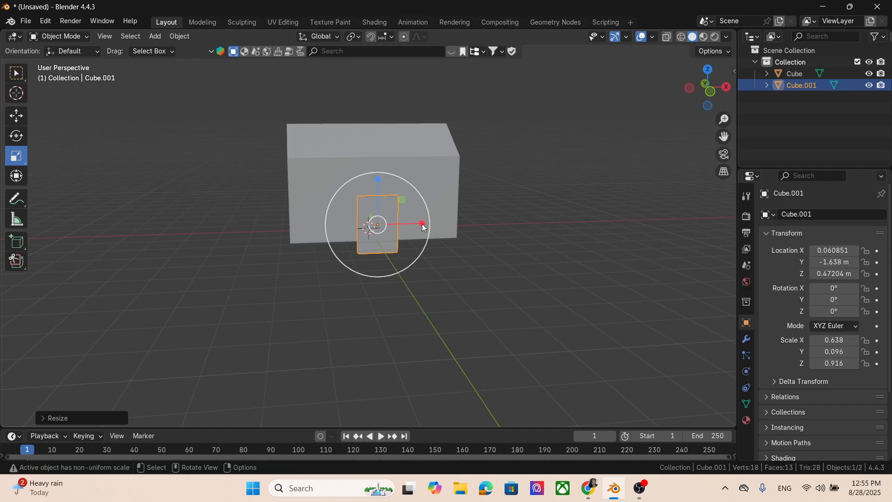
drag(422, 223, 413, 224)
- Raise the door panel to about Z 0.938 m and push it slightly into the wall, to about Y -1.602 m
click(17, 117)
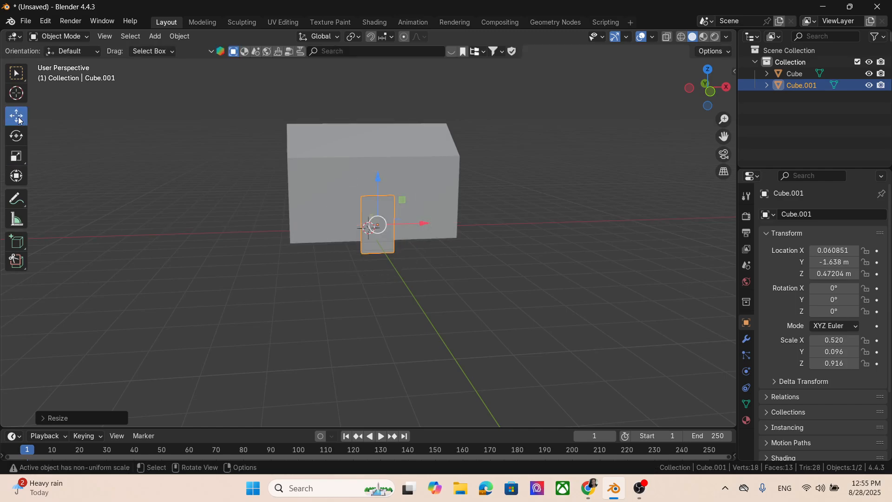
drag(388, 175, 388, 160)
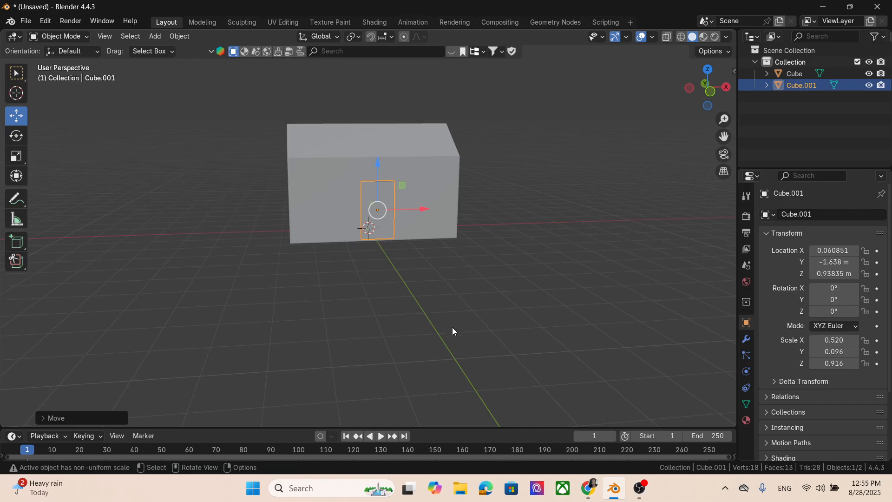
click(415, 306)
middle_drag(308, 289, 399, 283)
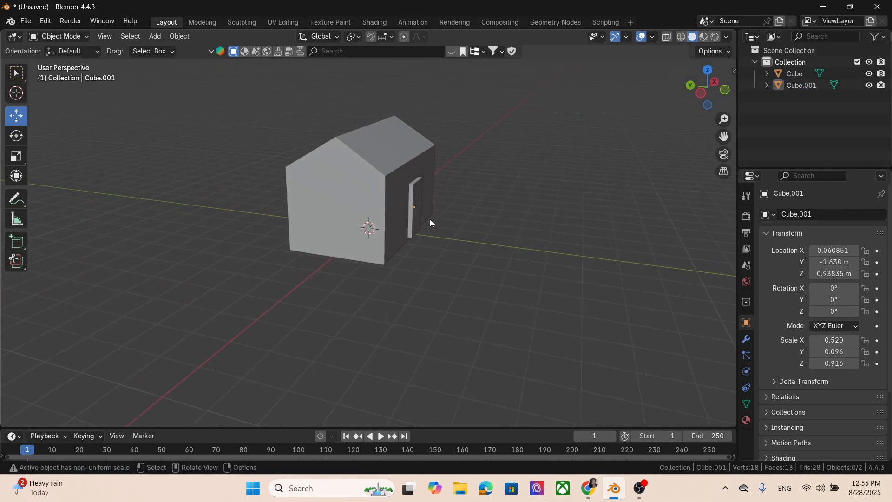
click(420, 218)
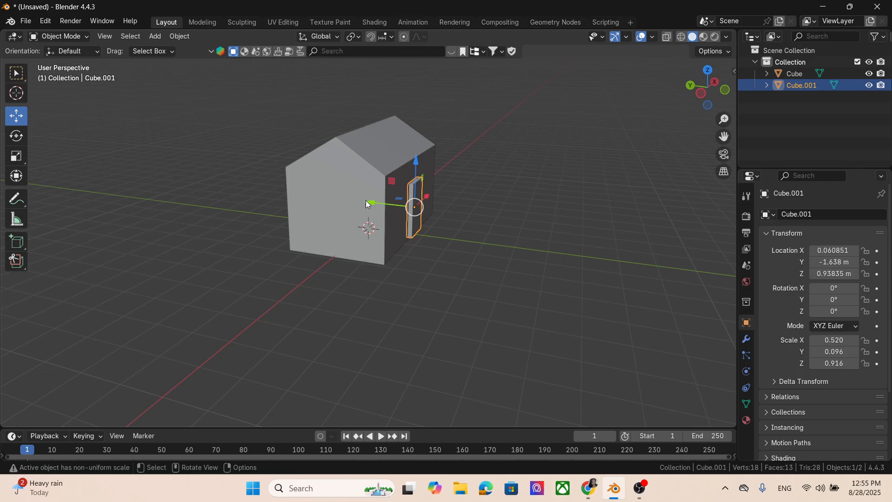
drag(366, 199, 364, 199)
click(483, 237)
- Rename the door panel object as door
middle_drag(483, 237, 281, 185)
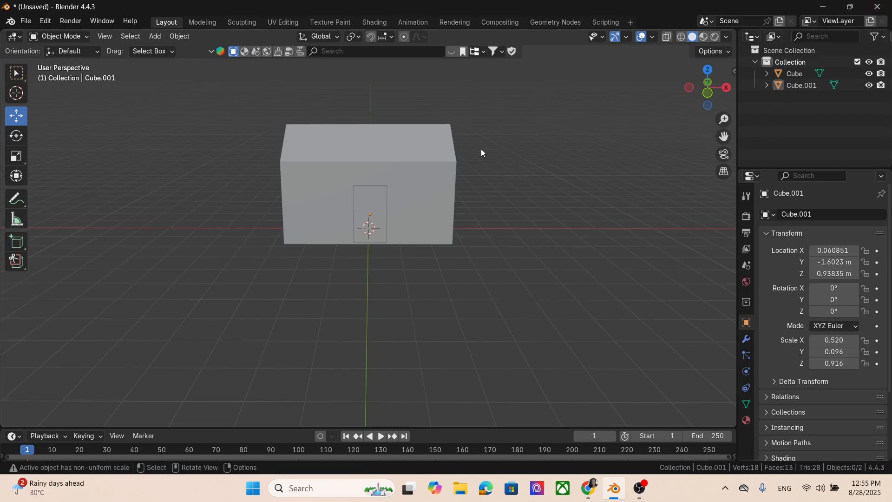
click(368, 196)
double_click(795, 86)
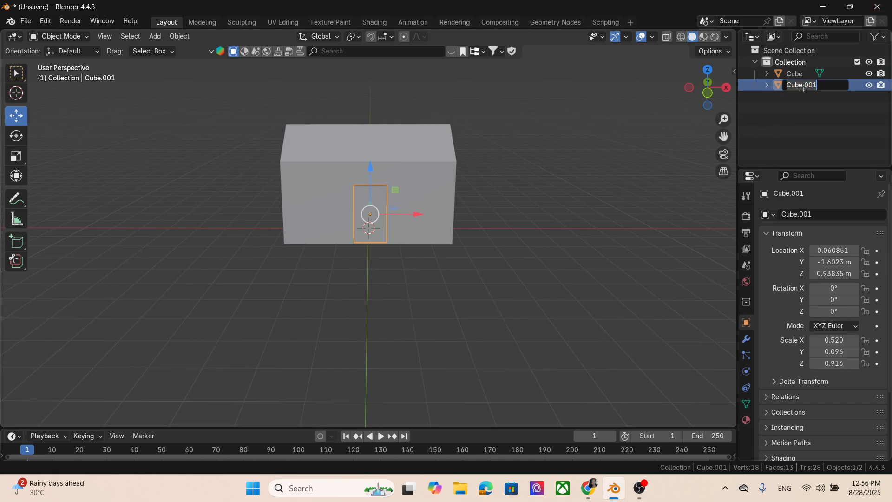
text(door)
key(Return)
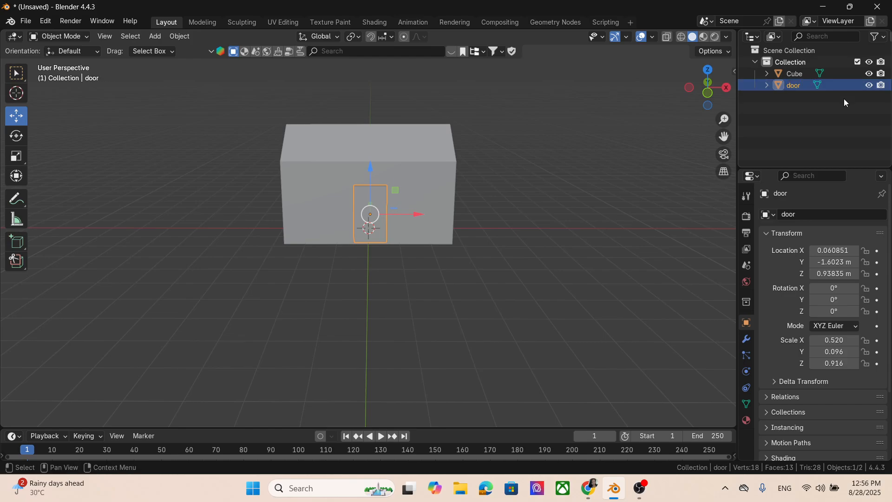
click(806, 144)
right_click(795, 124)
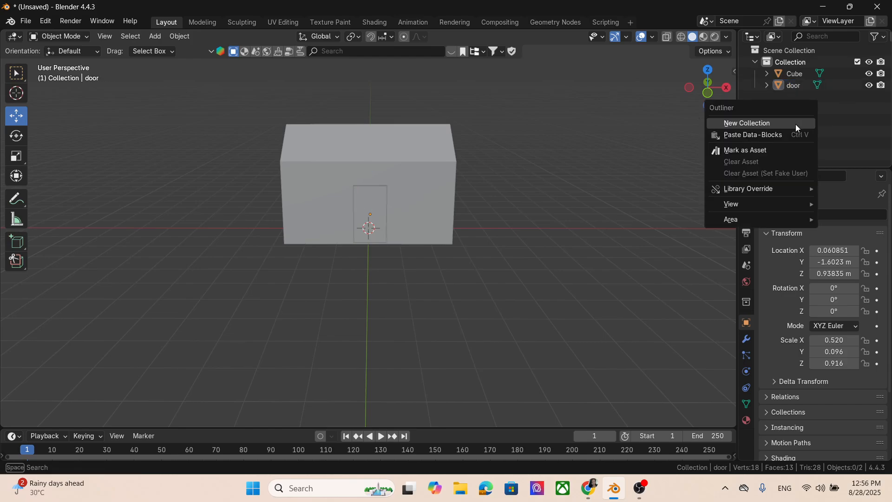
- Duplicate the door by copy and paste and move the copy along X to about -1.70 m
click(363, 196)
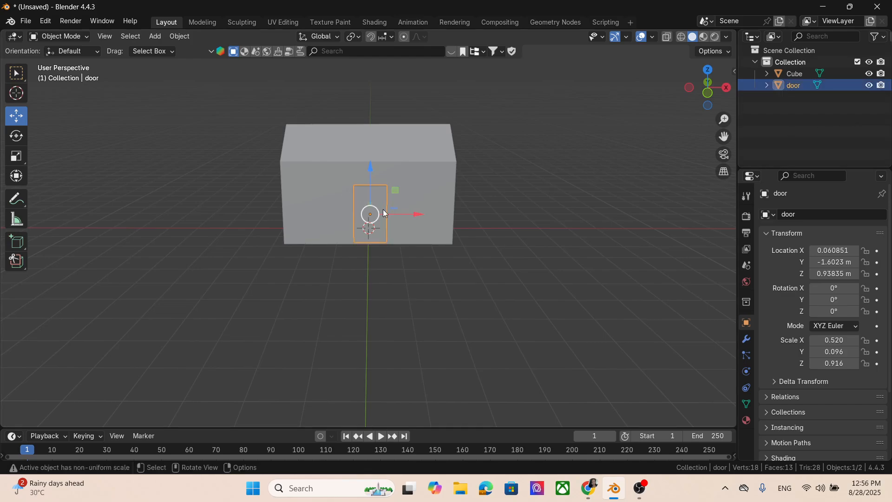
key(ctrl+c)
key(ctrl+v)
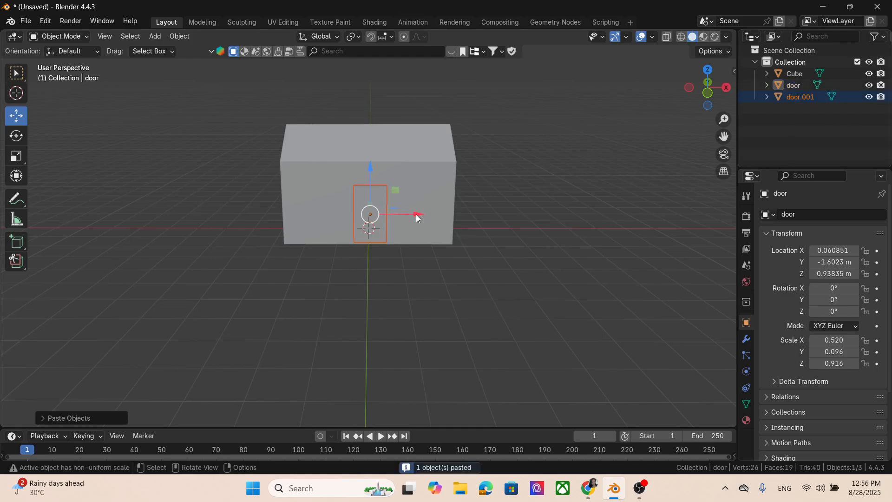
drag(418, 217, 359, 203)
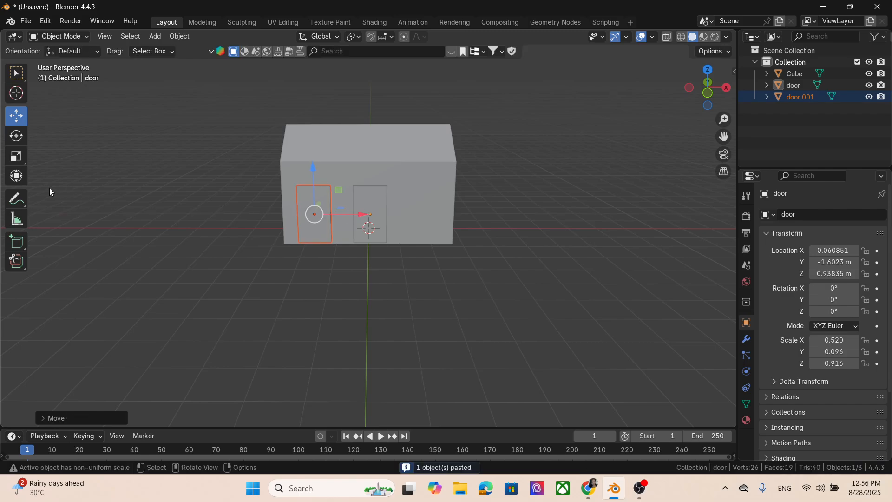
- Scale the door copy down to window proportions, about 0.475 on X and 0.391 on Z
click(14, 160)
drag(311, 170, 313, 195)
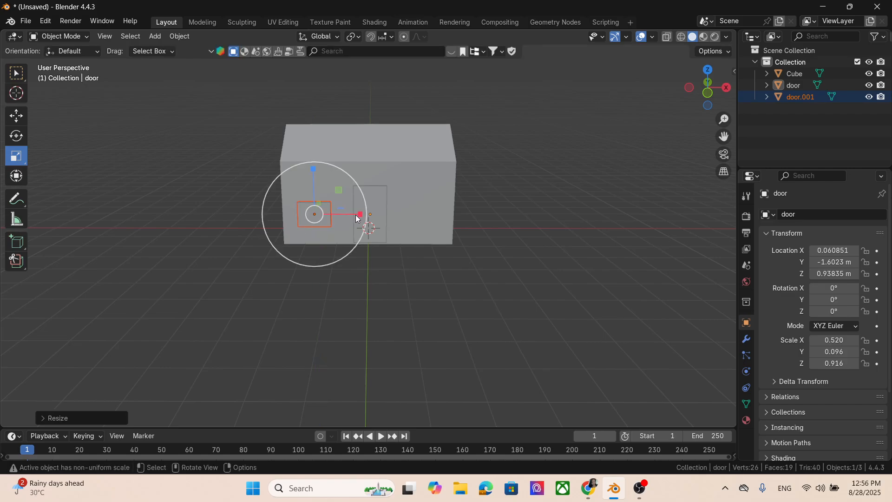
drag(360, 216, 357, 215)
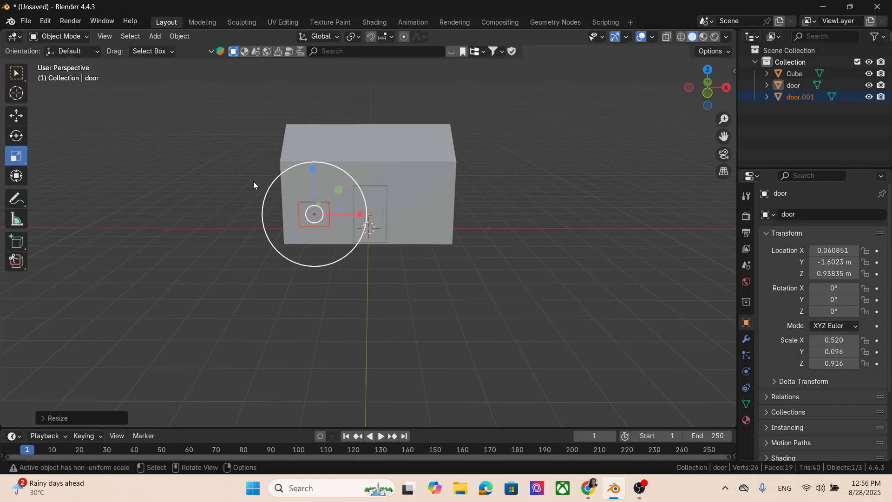
- Raise the small panel to about Z 1.715 m and rename it as window
click(16, 117)
drag(317, 166, 316, 142)
double_click(799, 98)
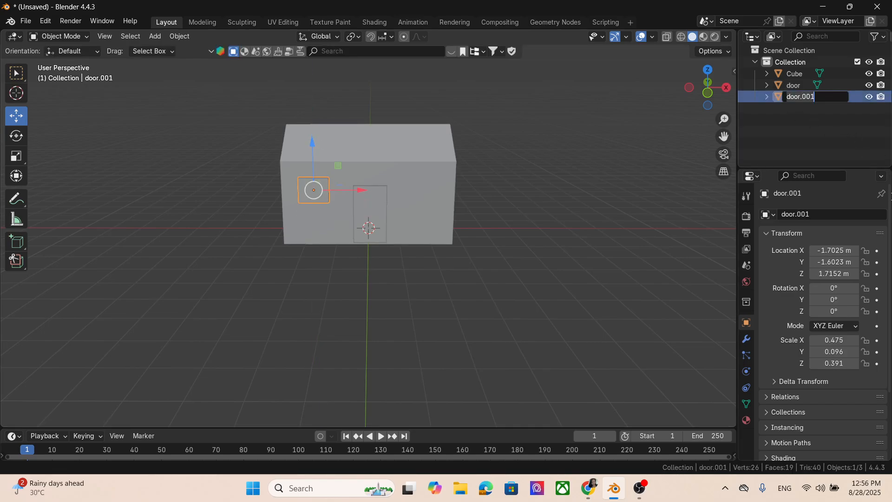
key(Return)
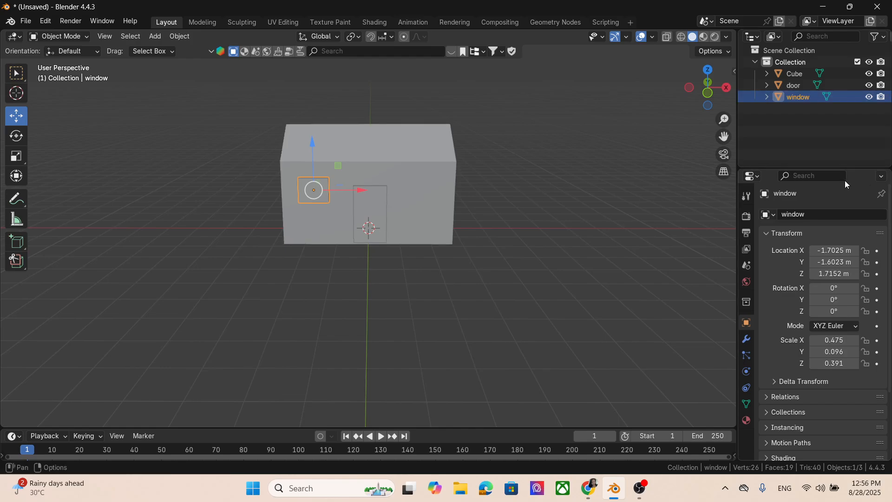
- Duplicate the window by copy and paste and move the copy along X to about 1.73 m, on the door's other side
key(ctrl+c)
key(ctrl+v)
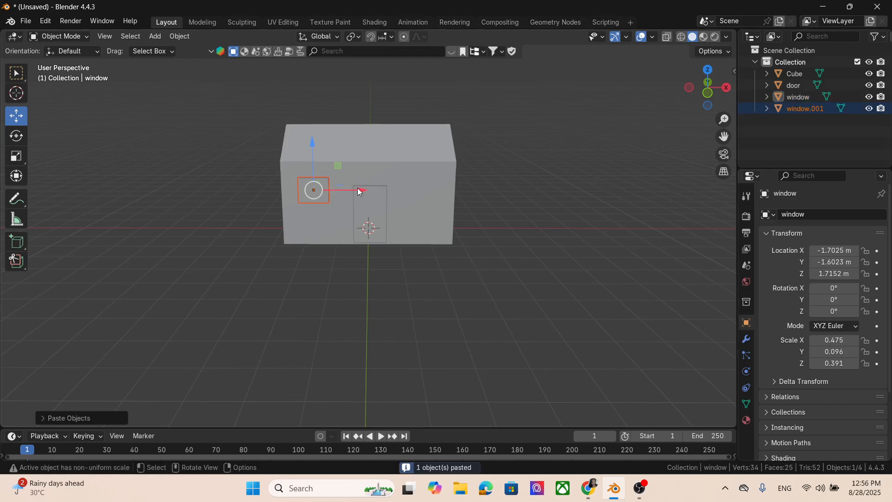
drag(358, 188, 471, 196)
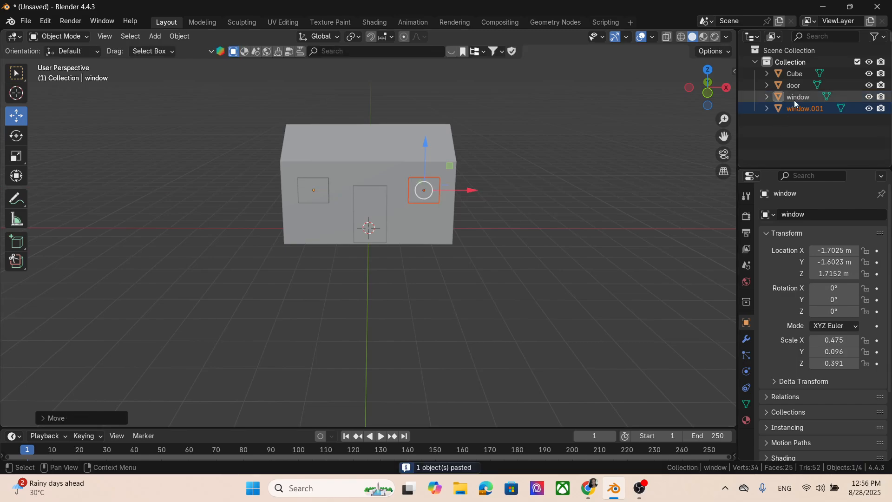
click(804, 108)
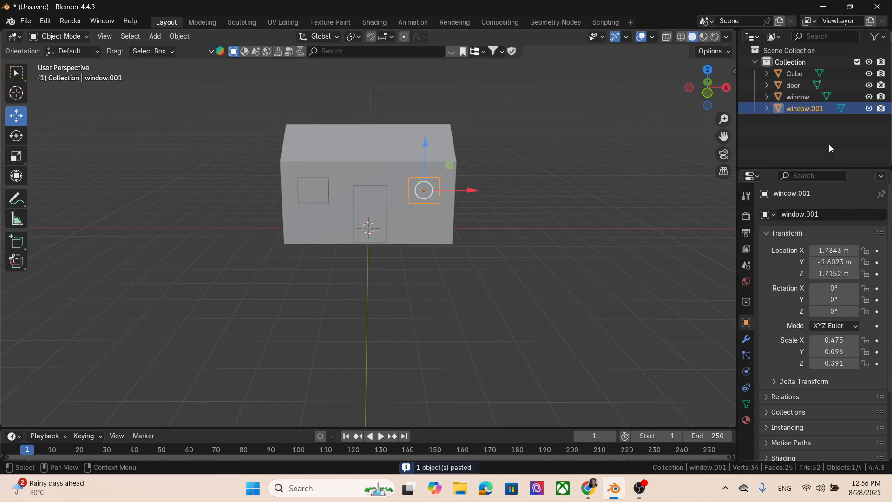
click(623, 186)
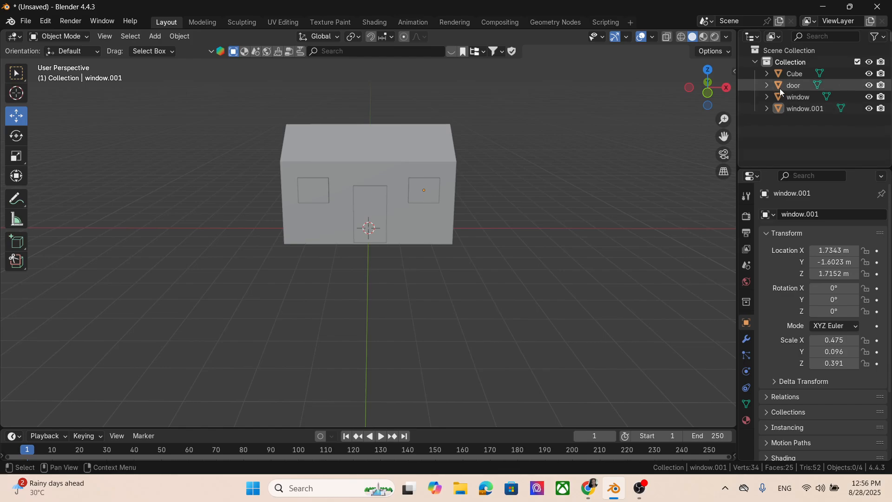
- Join the house body, door and both windows into a single object, with the house body as the active object
middle_drag(654, 177, 511, 222)
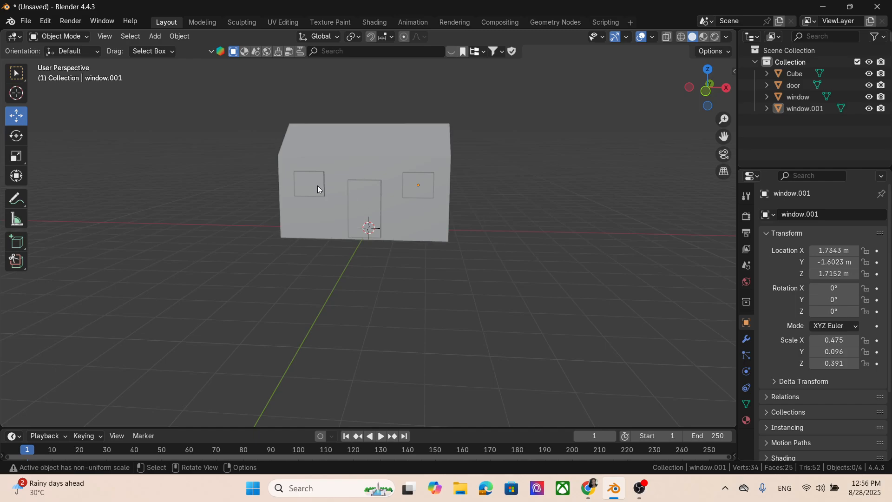
middle_drag(422, 205, 467, 236)
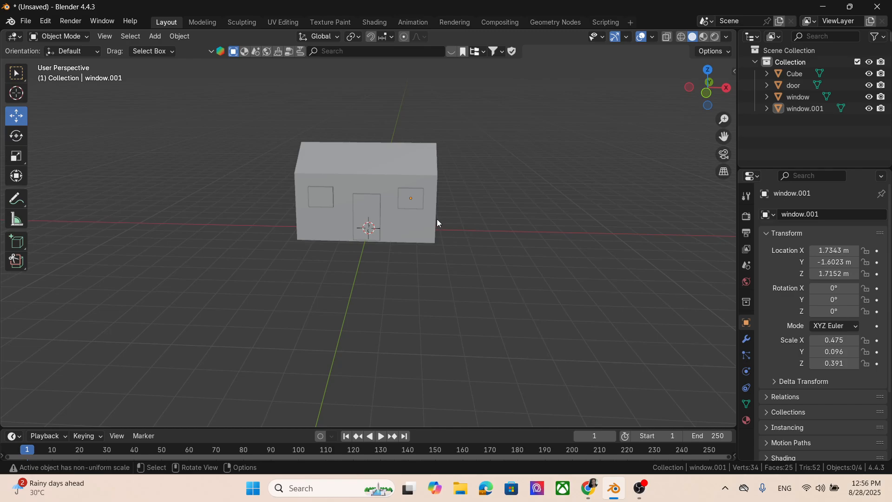
click(798, 74)
shift+click(802, 86)
shift+click(809, 105)
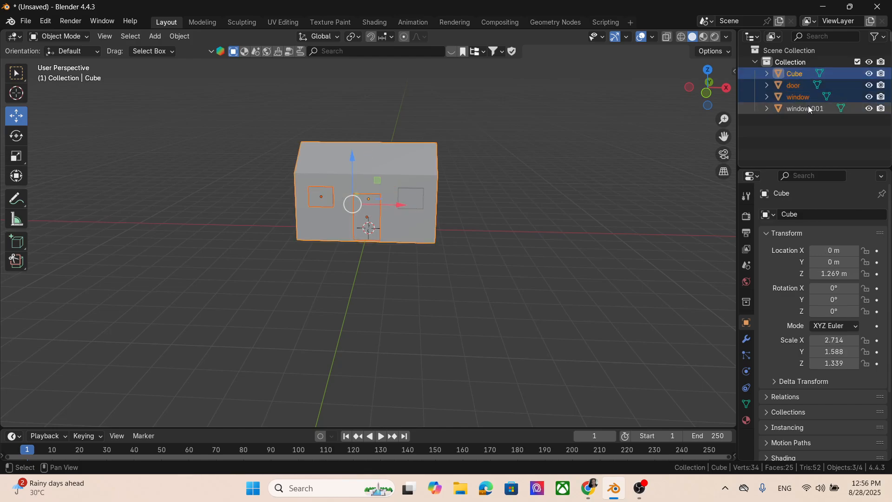
click(178, 36)
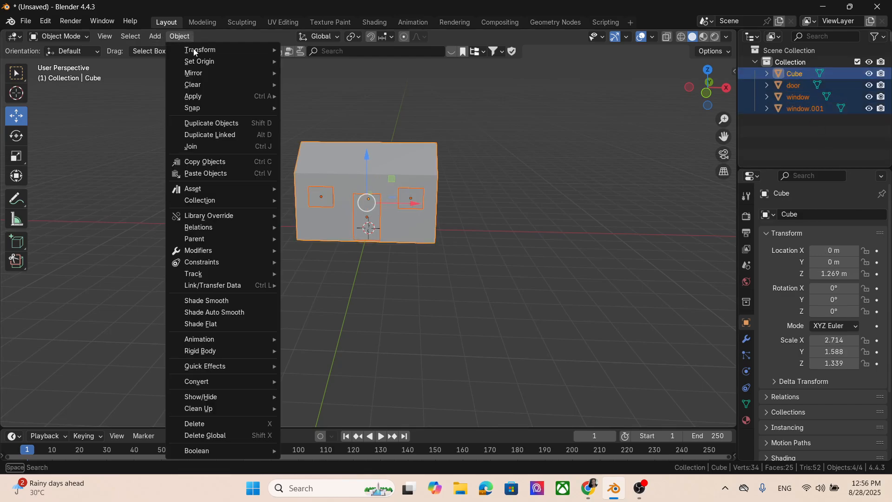
click(224, 147)
click(550, 171)
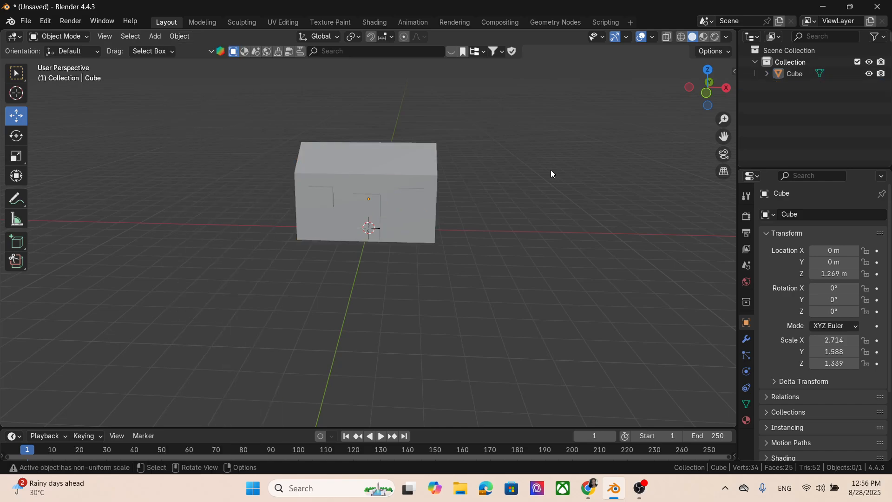
middle_drag(508, 217, 523, 245)
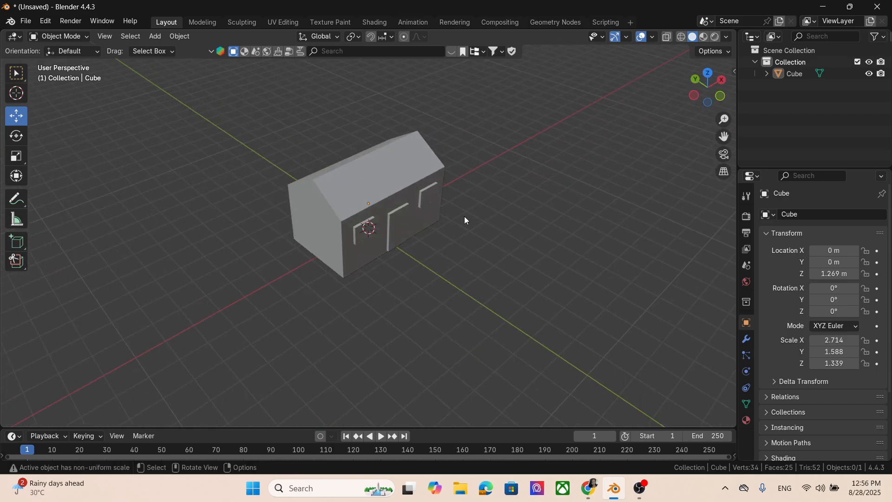
- Launch Adobe Photoshop 2021
middle_drag(495, 204, 470, 212)
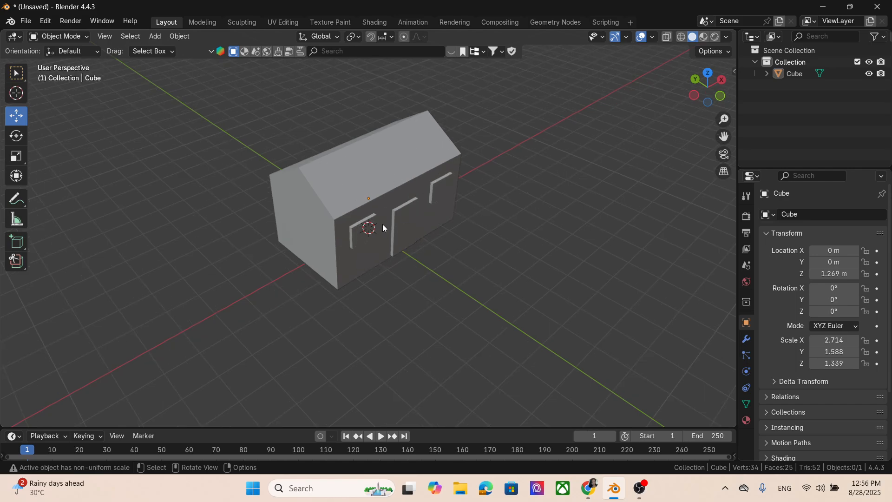
middle_drag(450, 201, 456, 368)
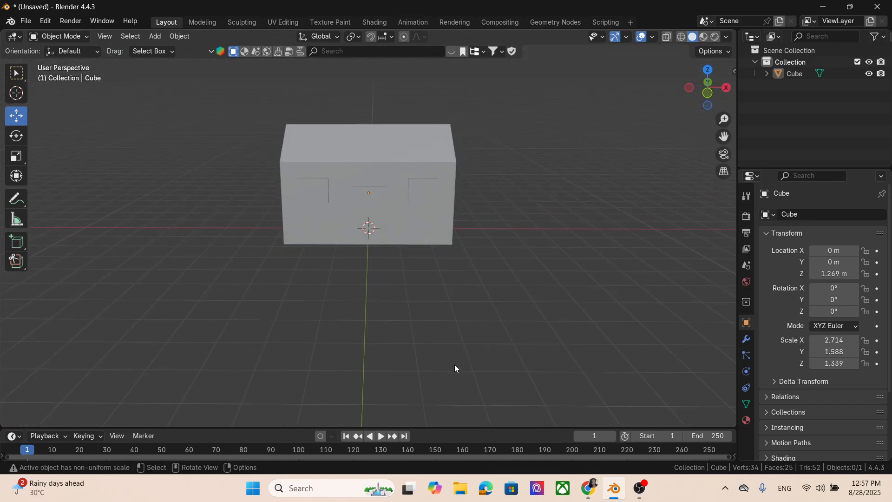
click(299, 489)
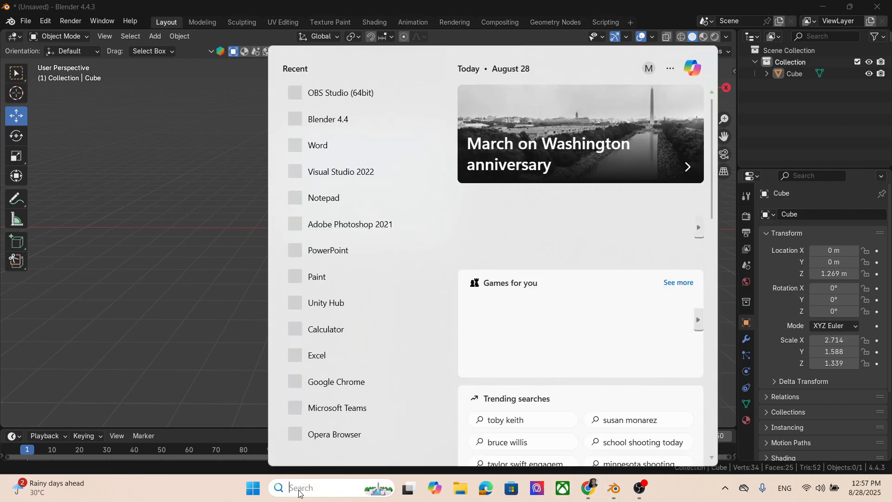
click(367, 226)
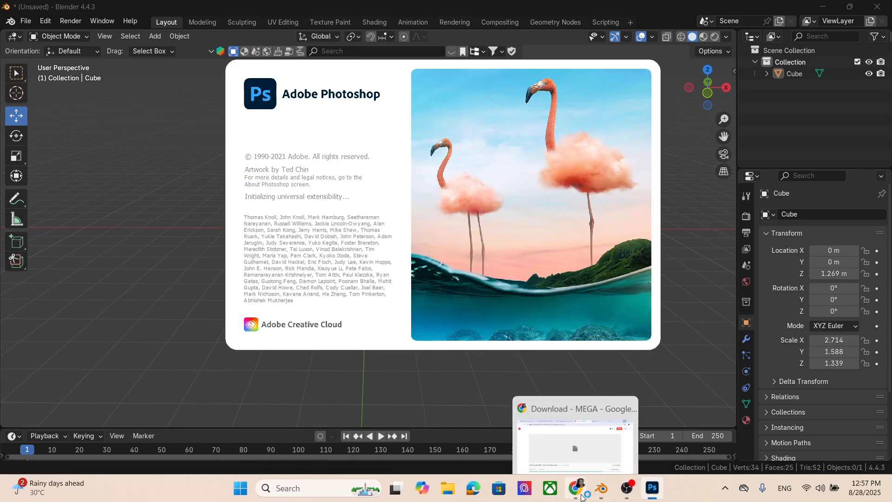
- Close the browser window with the MEGA download page and reopen Chrome under the first personal profile
click(579, 496)
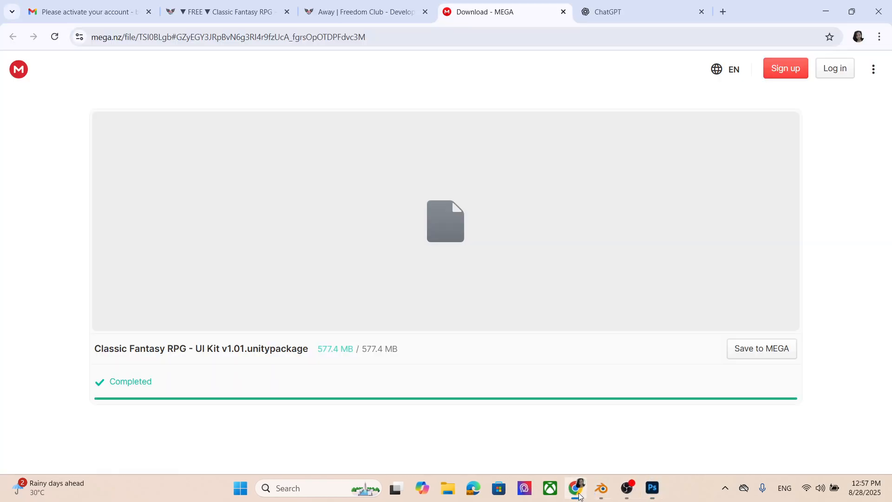
click(886, 13)
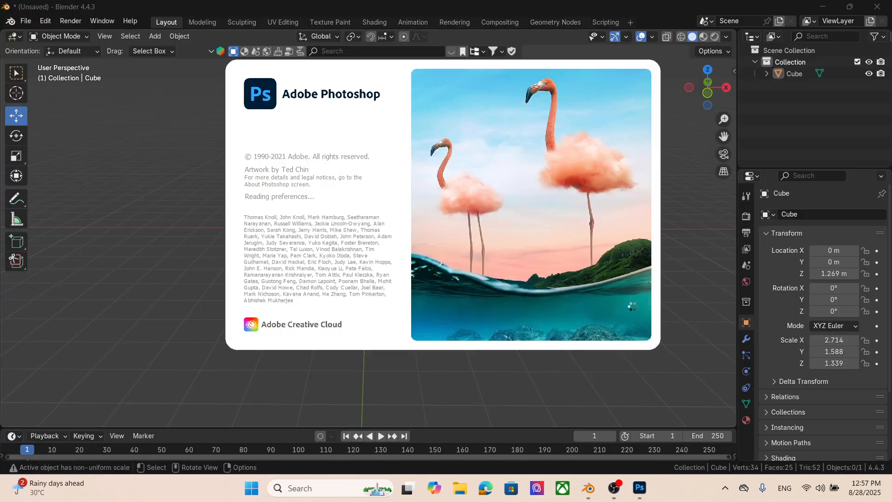
key(super+d)
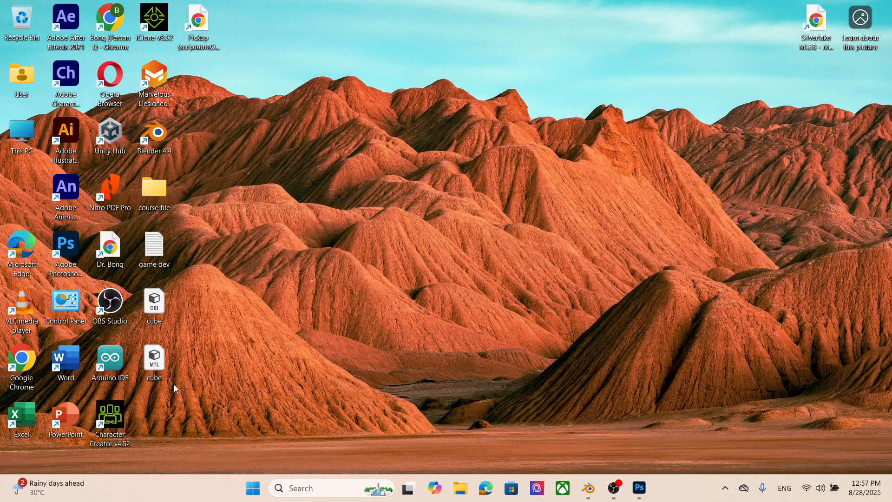
double_click(22, 363)
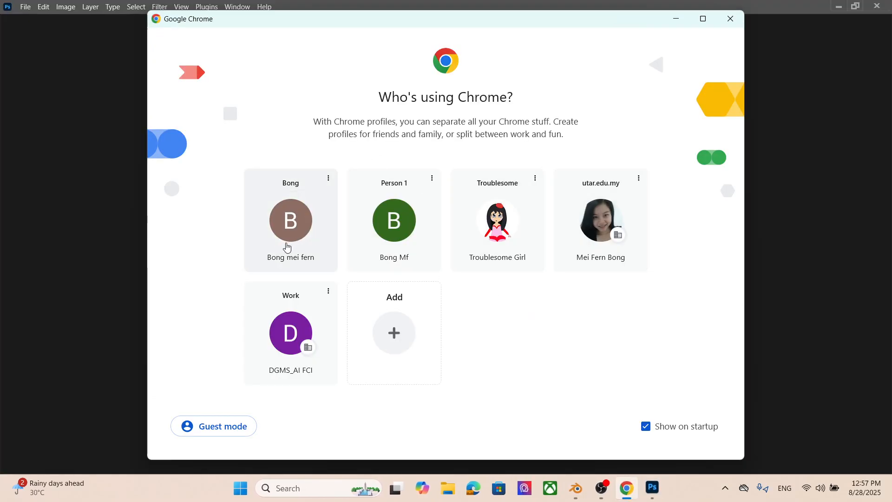
click(288, 246)
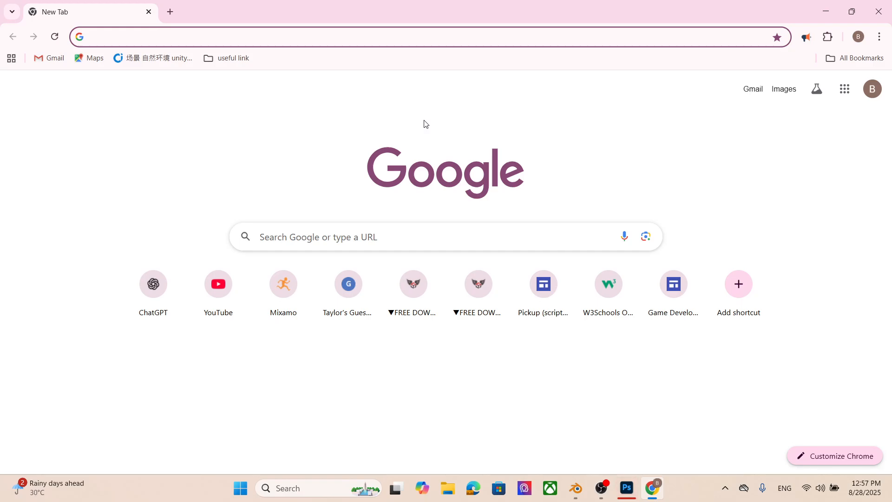
- Search Google for "roof graphic" and browse the image results
text(roof)
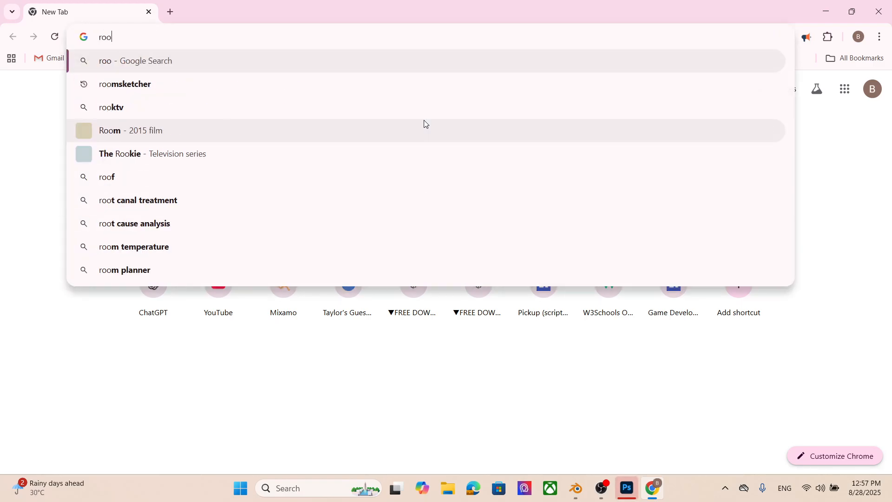
key(BackSpace)
key(BackSpace)
text(of)
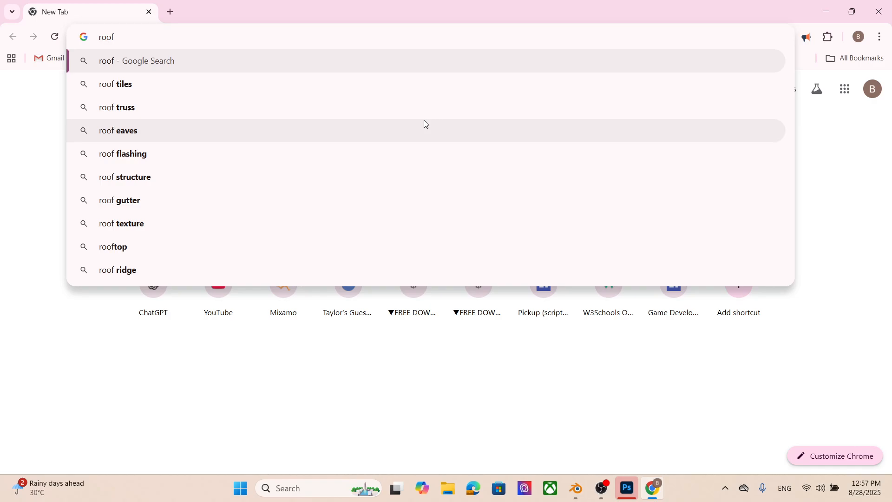
text( graphic)
key(Return)
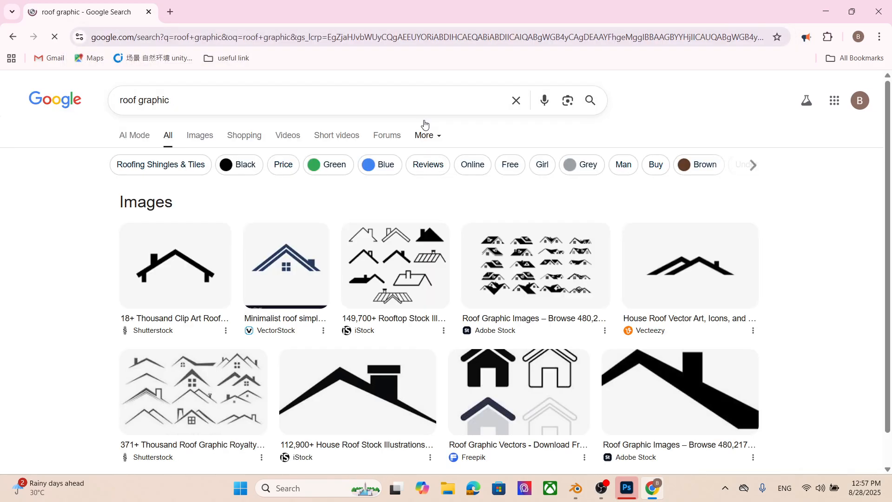
click(210, 139)
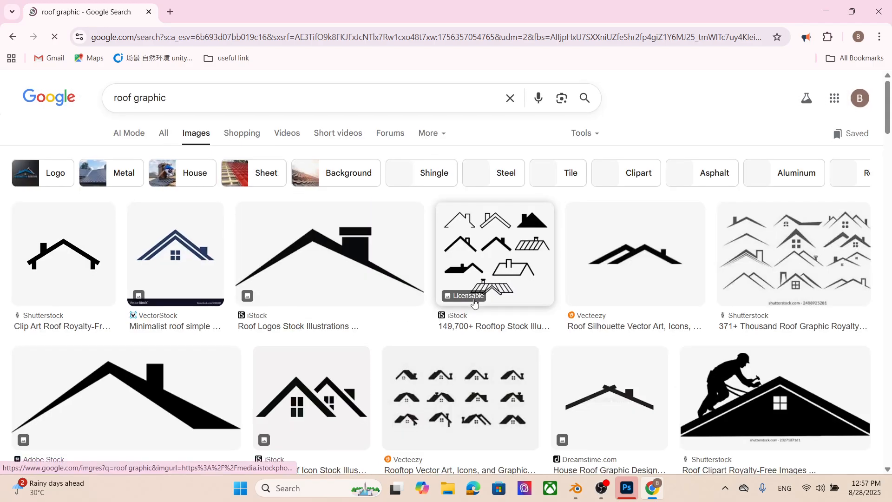
scroll(475, 302, down, 8)
scroll(475, 303, up, 8)
- Change the image search to "roof texture cartoon"
double_click(188, 86)
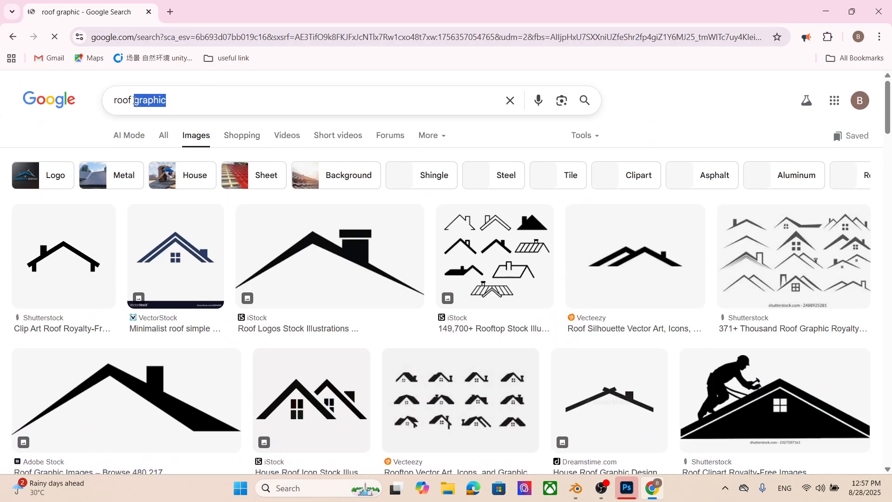
text(texture cart)
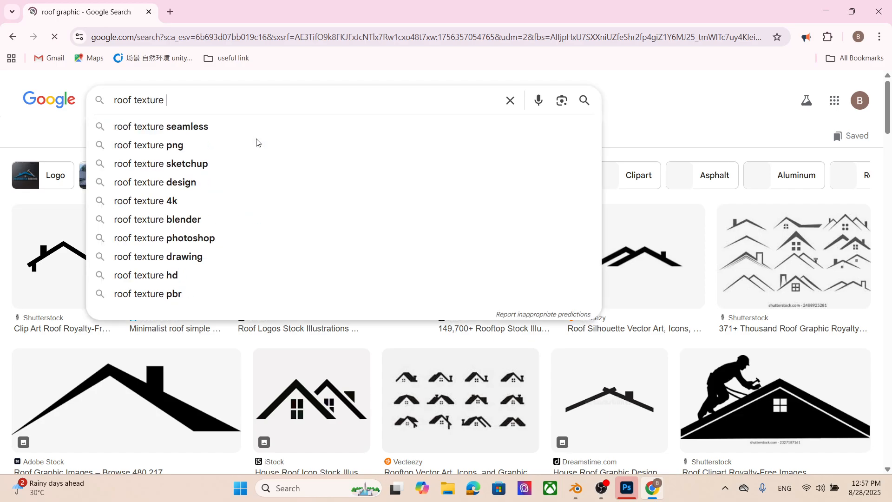
text(oon)
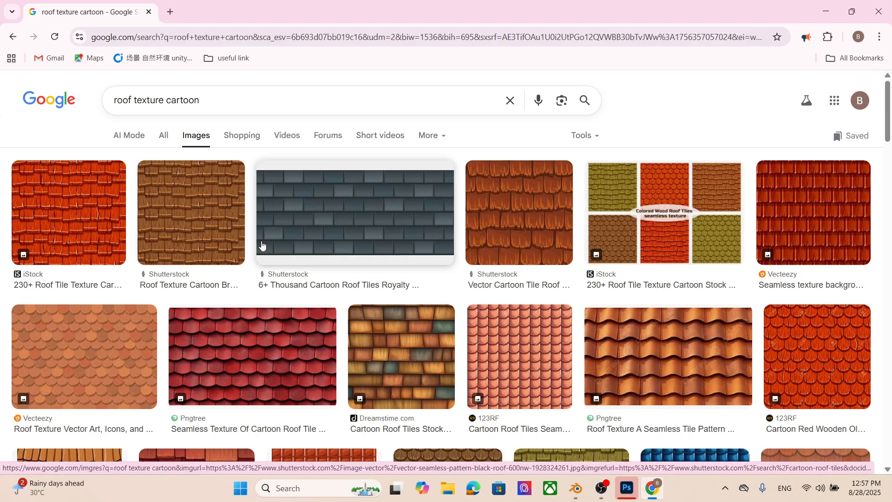
- Copy the red cartoon roof tile texture from Pngtree in the image results to the clipboard
scroll(264, 183, down, 1)
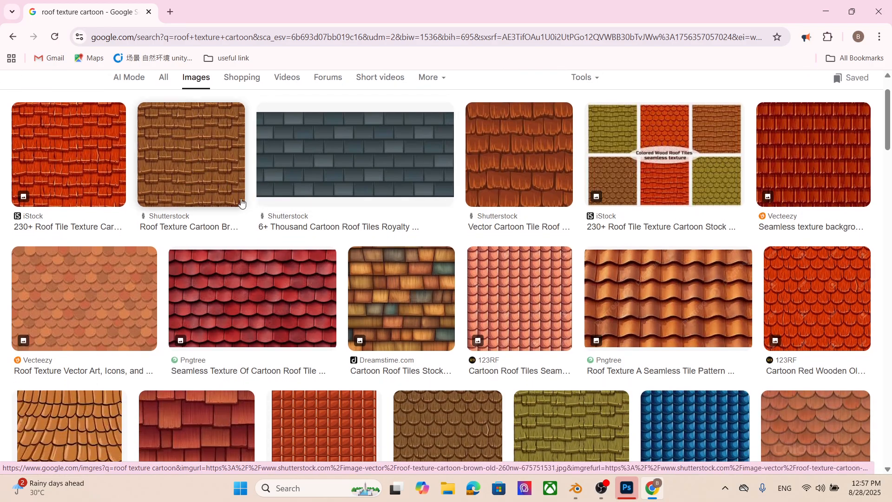
scroll(459, 249, down, 1)
click(295, 264)
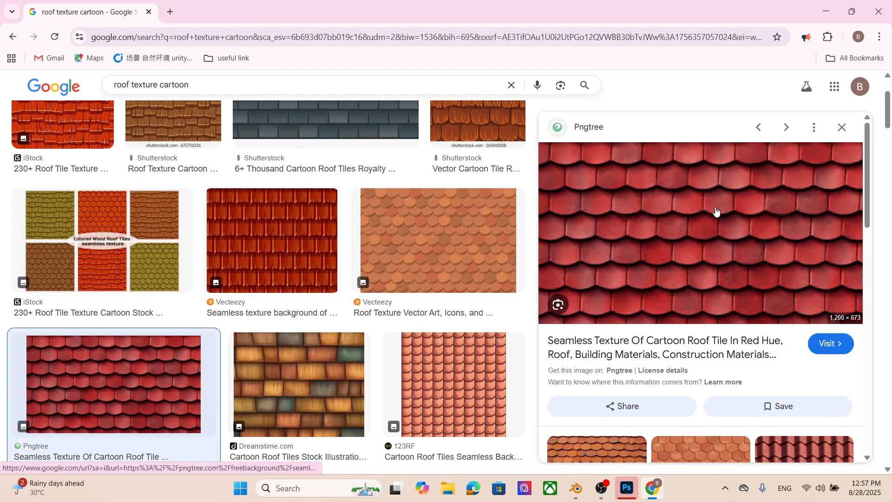
right_click(717, 207)
click(773, 398)
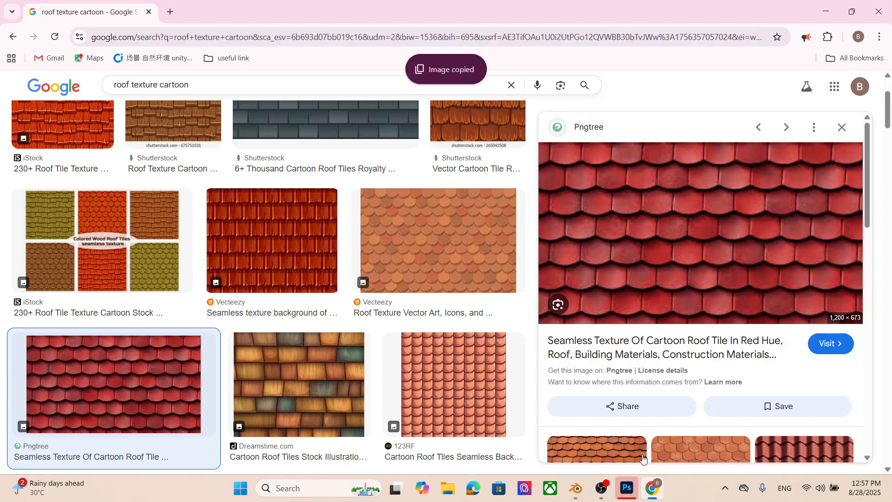
- Switch to Photoshop and create a new document 1200 px wide and 900 px high
click(626, 488)
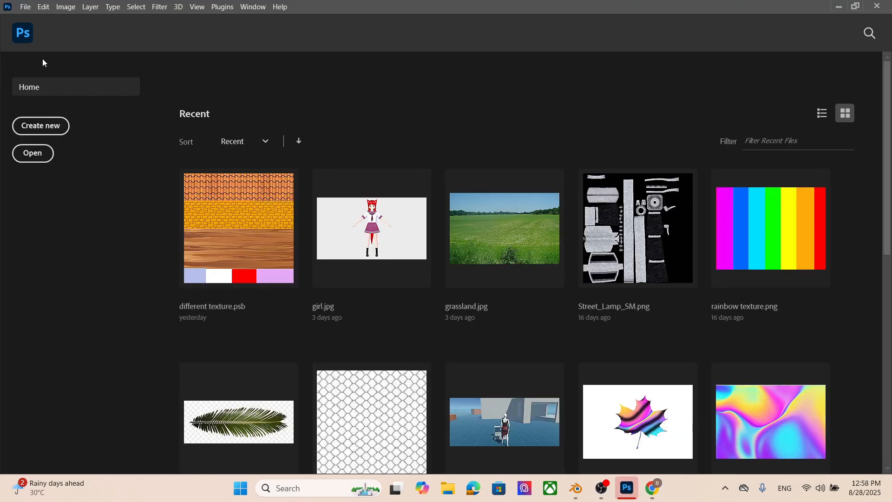
click(25, 7)
click(29, 16)
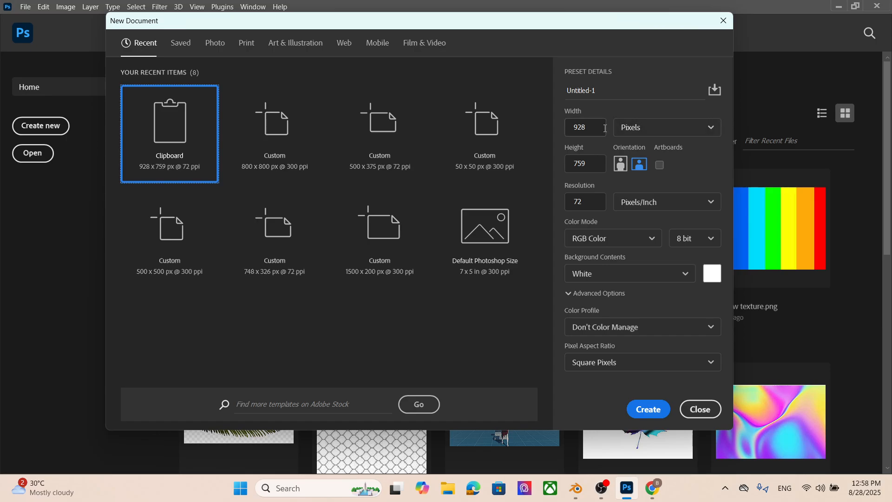
text(12)
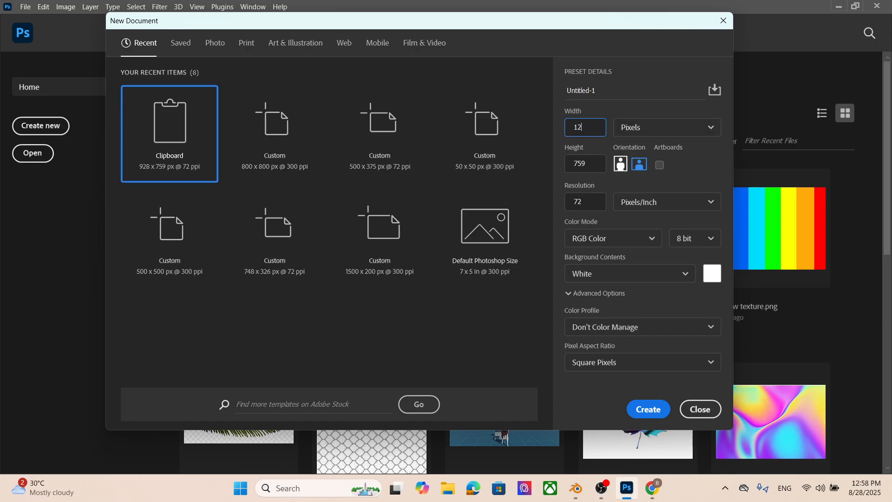
text(00)
click(575, 168)
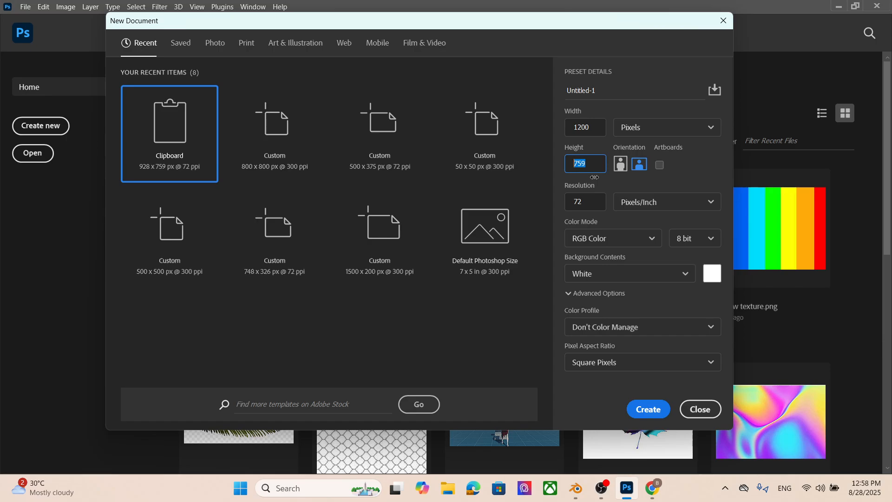
text(900)
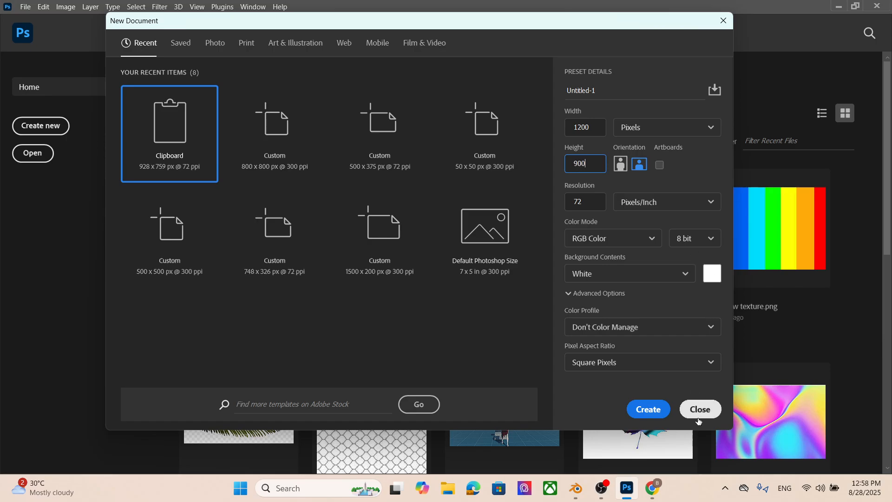
click(644, 412)
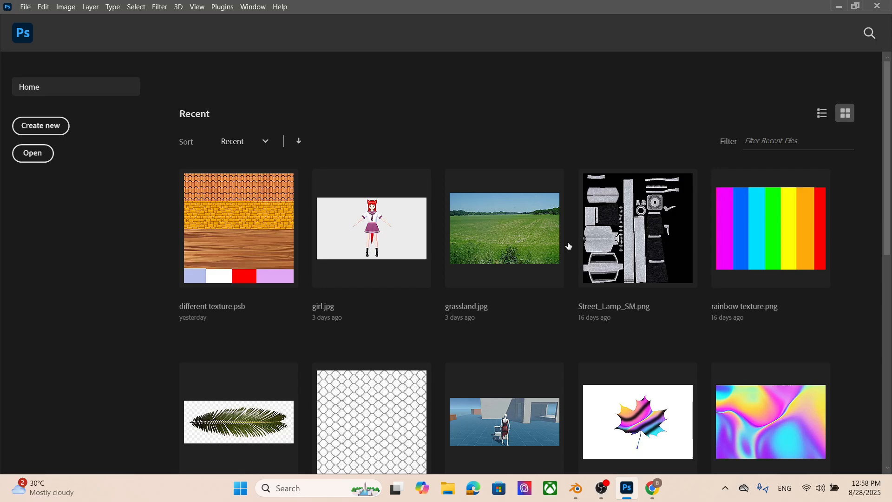
- Paste the roof tile image and fit it into the canvas's upper-left corner, scaled to about 499 × 279 px
key(ctrl+v)
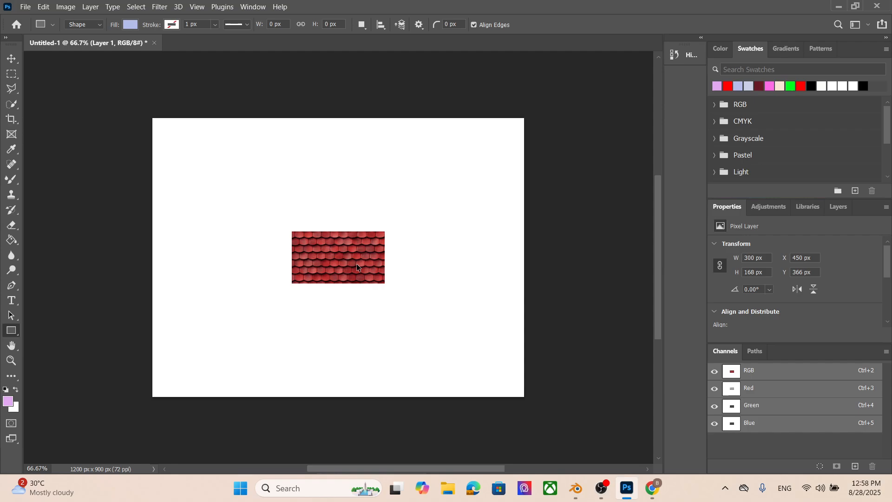
key(ctrl+t)
drag(343, 240, 307, 204)
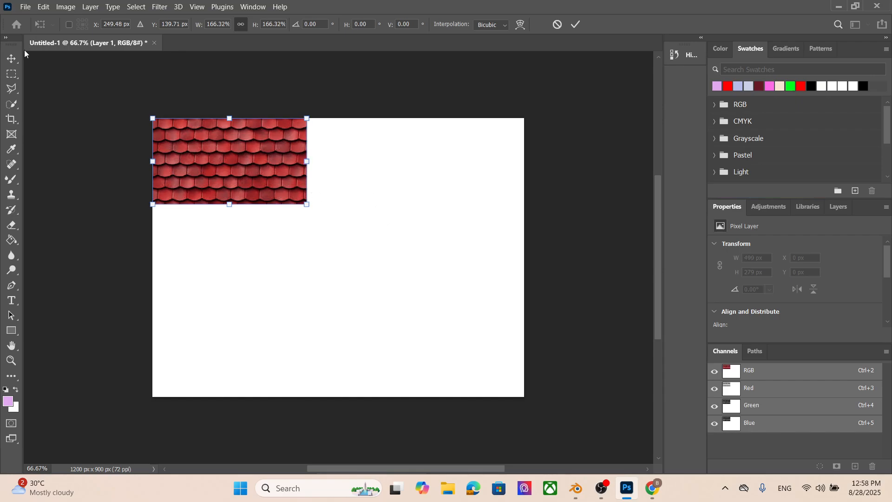
click(13, 58)
click(324, 89)
click(255, 149)
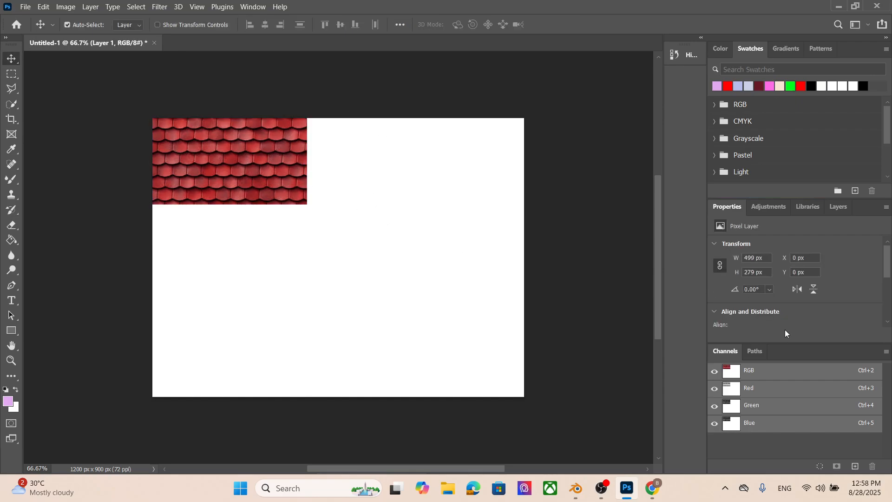
- Add a second copy of the roof tile image directly to the right of the first, along the canvas's upper edge
click(840, 206)
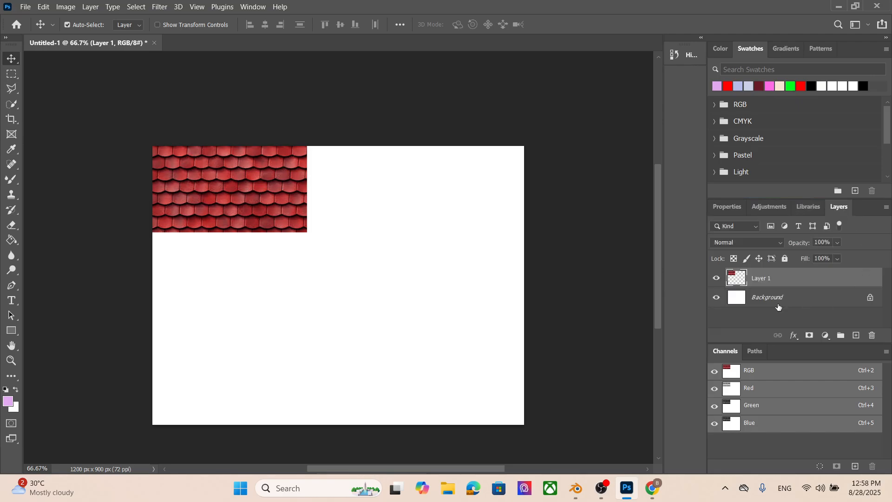
key(ctrl+v)
drag(348, 274, 364, 166)
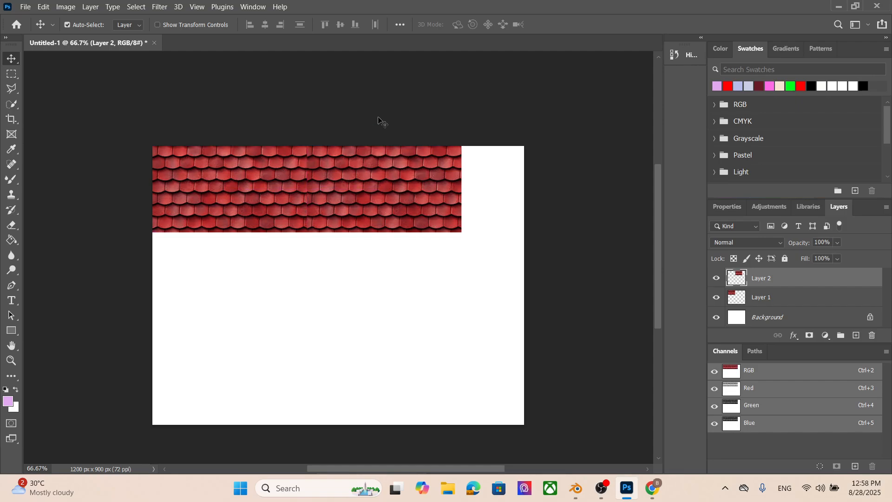
click(378, 119)
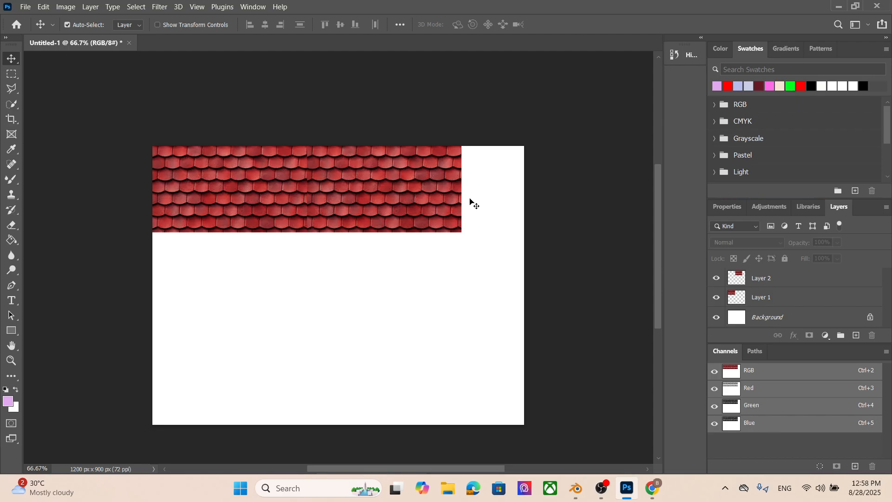
- Put Layer 2 beneath Layer 1 and shift it slightly left under the first tile image to blend the seam
drag(376, 197, 375, 194)
drag(813, 281, 802, 308)
drag(385, 198, 382, 194)
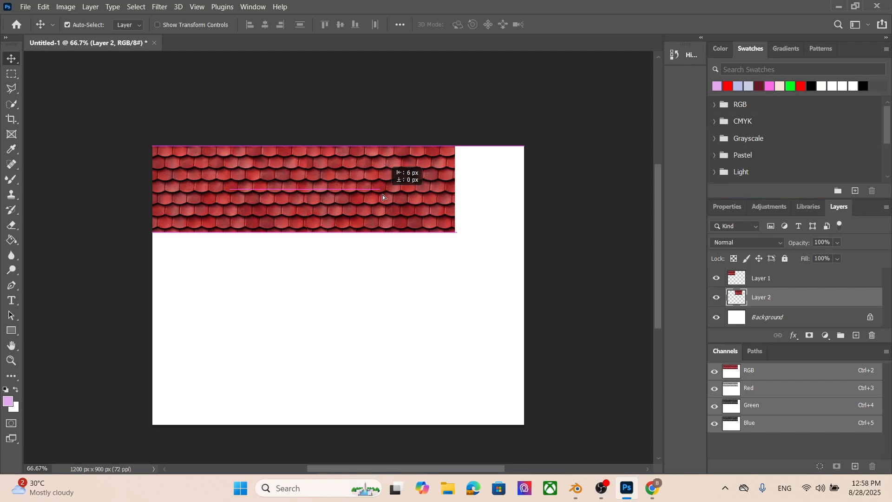
drag(383, 194, 383, 194)
click(573, 197)
- Try merging Layer 1 and Layer 2 into a single layer, and undo the merge
key(ctrl+plus)
key(ctrl+plus)
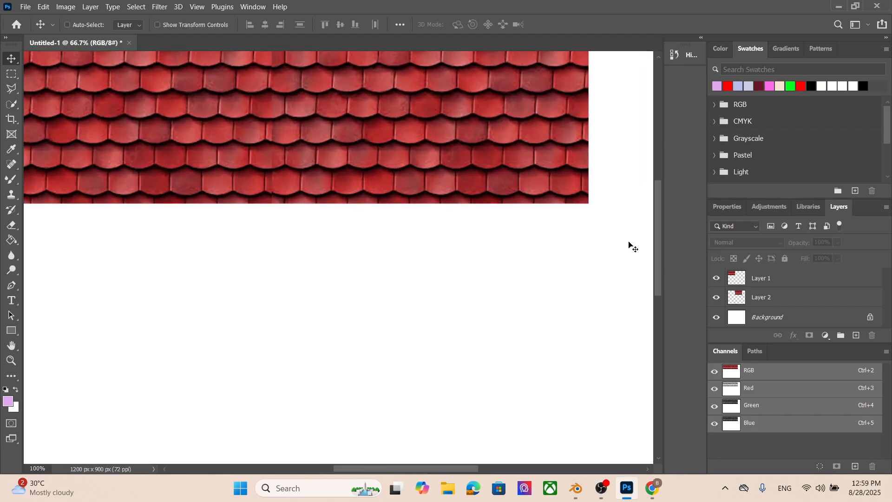
scroll(327, 284, up, 3)
scroll(345, 259, up, 2)
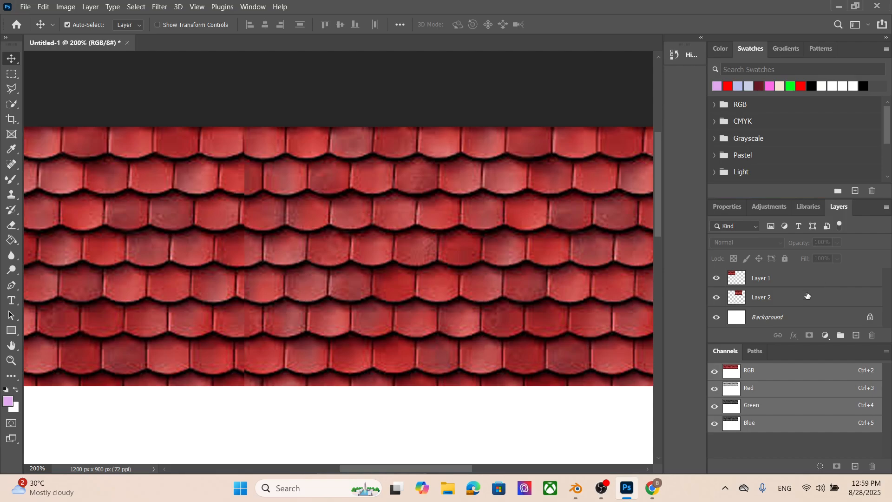
click(801, 283)
shift+click(798, 297)
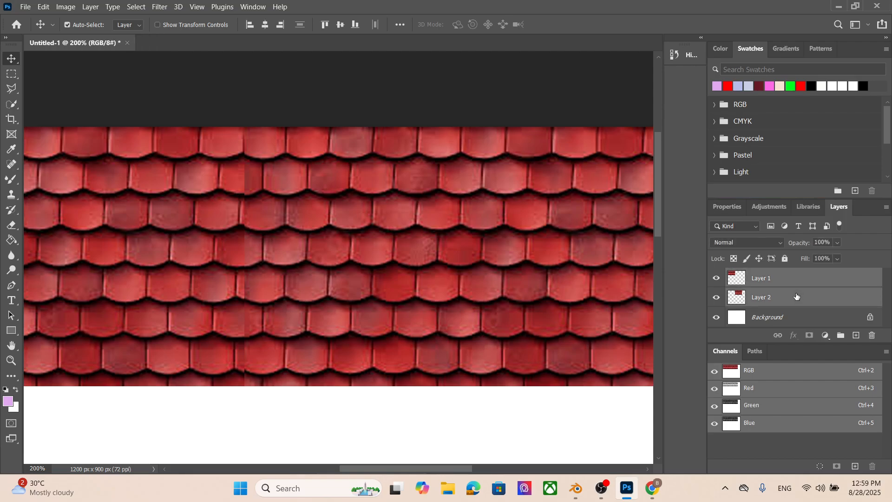
right_click(797, 295)
click(830, 281)
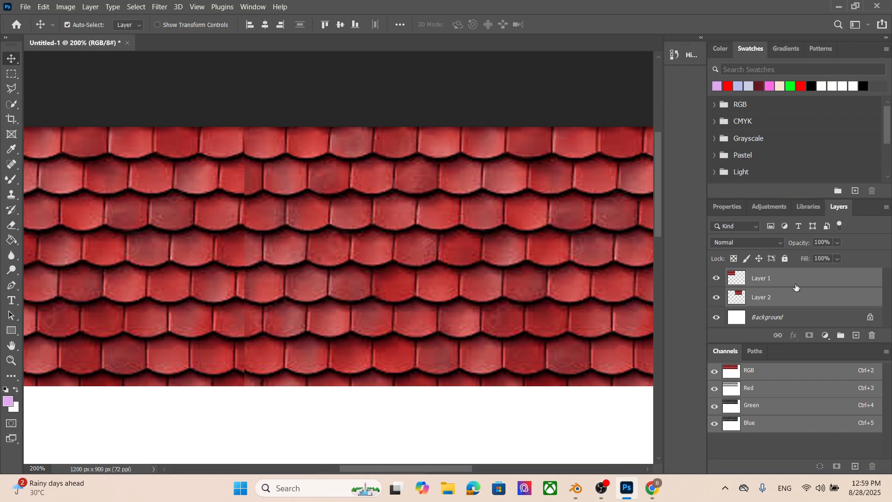
right_click(796, 287)
click(693, 332)
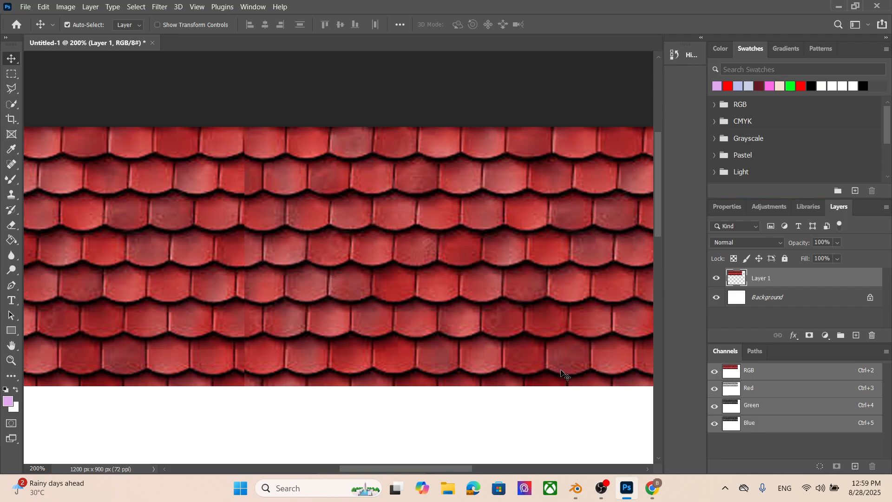
drag(399, 468, 375, 469)
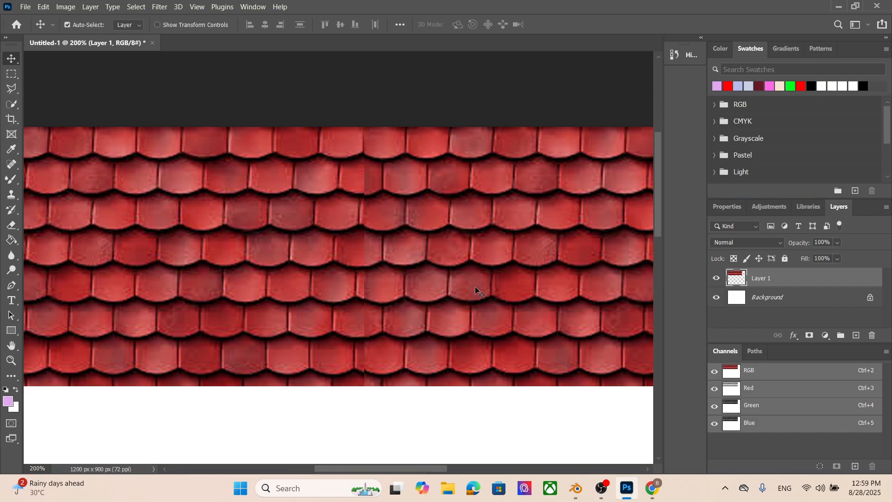
key(ctrl+z)
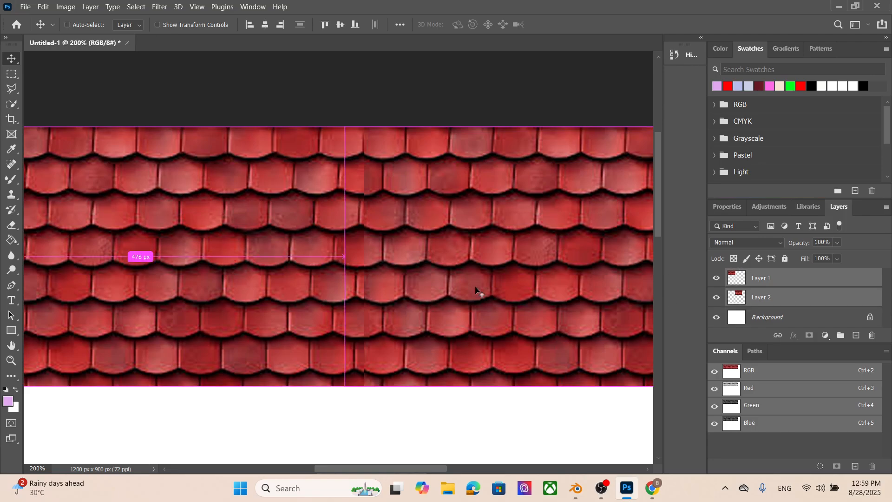
- Nudge Layer 2 up by 1 px to align its tile rows with Layer 1 across the seam
click(770, 280)
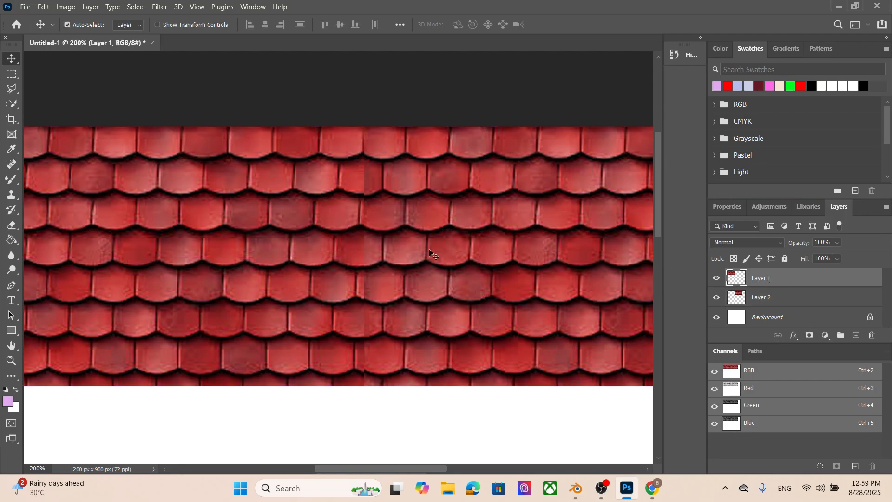
drag(428, 249, 406, 241)
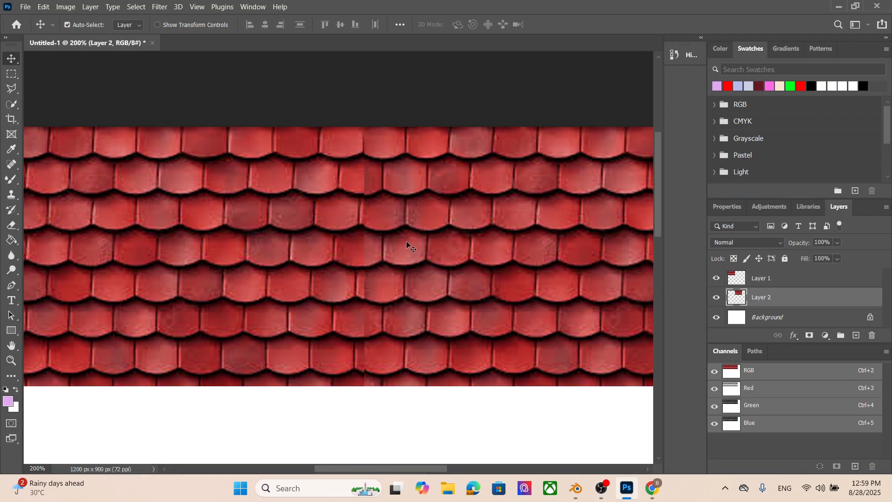
key(Up)
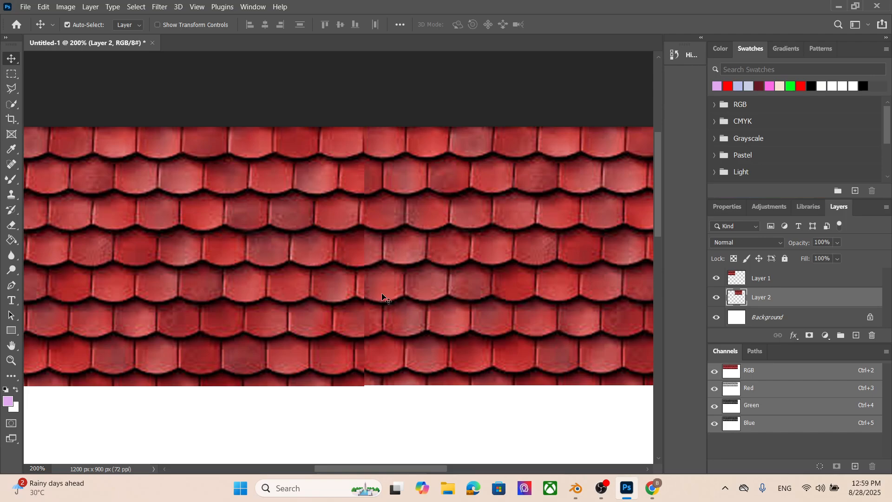
key(Down)
key(Up)
key(Down)
key(Down)
key(Down)
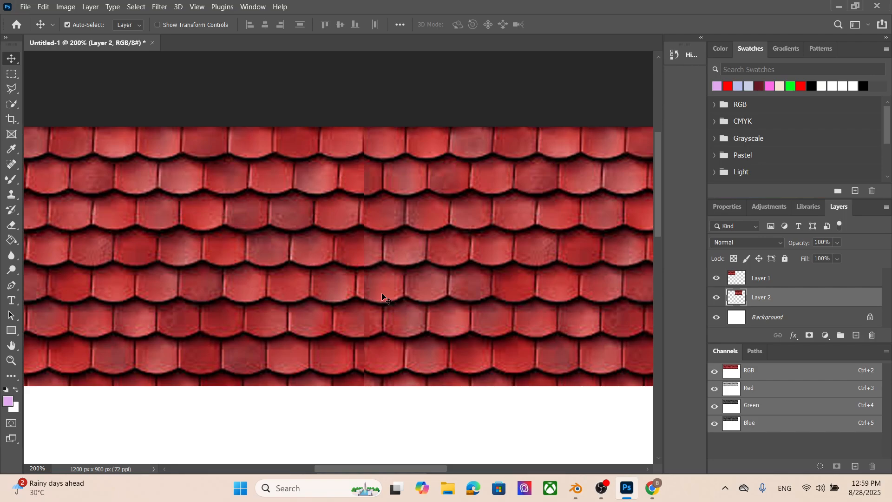
key(Up)
key(Up)
key(Up)
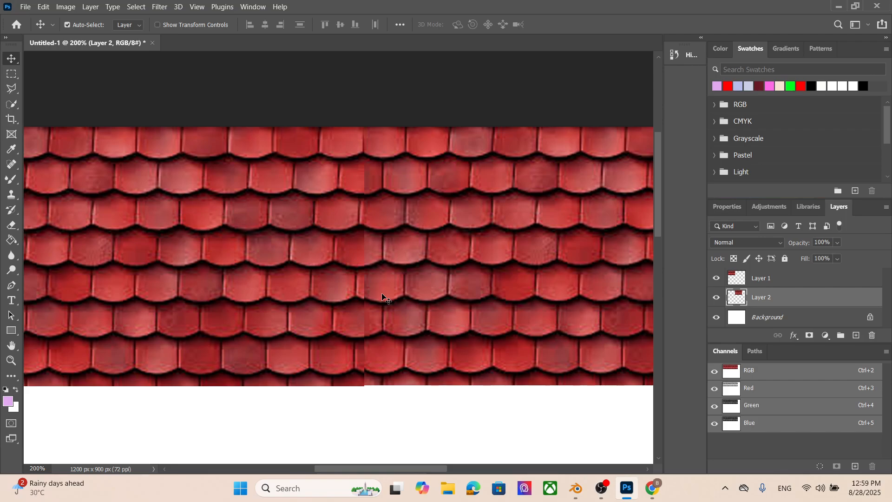
- Merge Layer 1 and Layer 2 into a single roof tile layer
ctrl+click(792, 280)
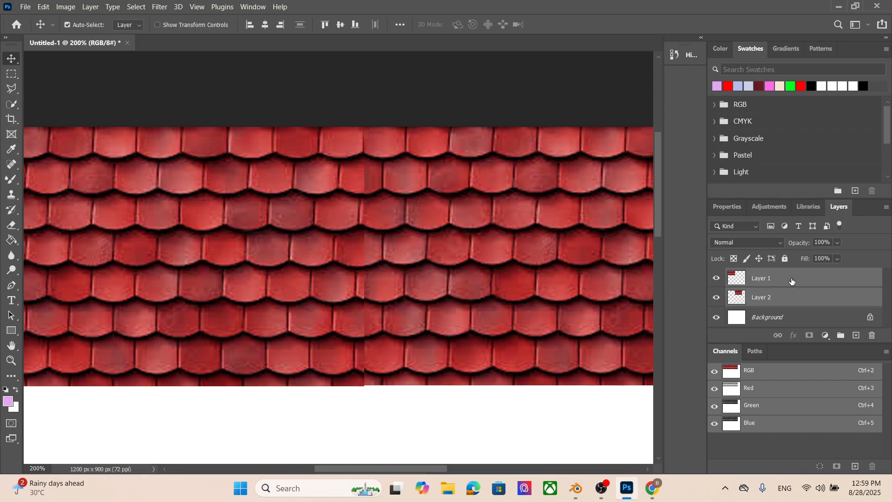
right_click(795, 280)
click(710, 333)
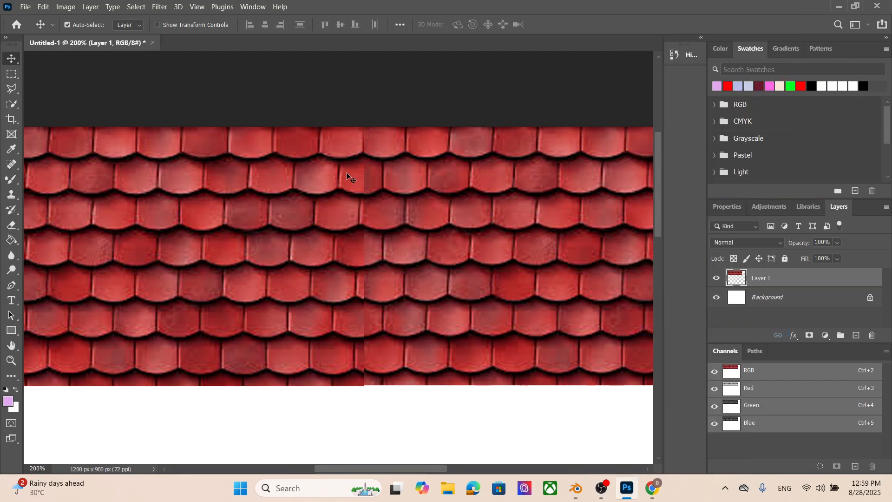
- Soften the vertical seam between the two tile images using the Blur tool with a 15 px brush
click(11, 255)
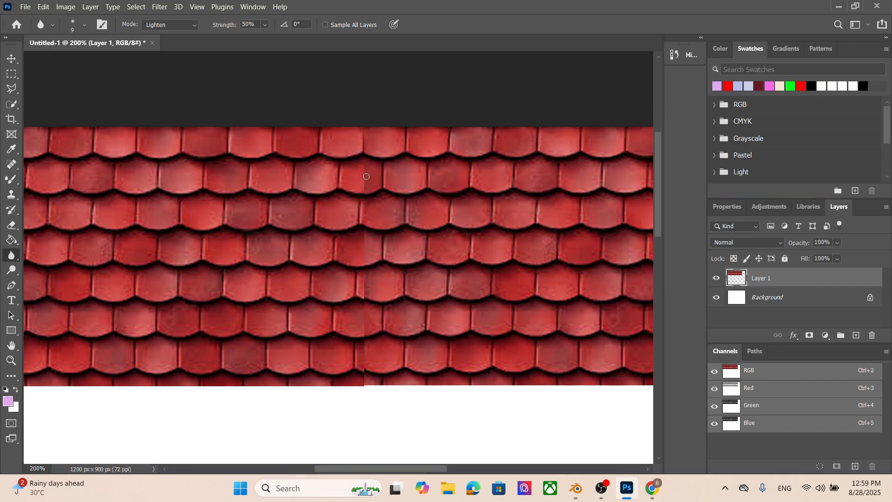
key(bracketright)
key(bracketright)
scroll(379, 285, down, 1)
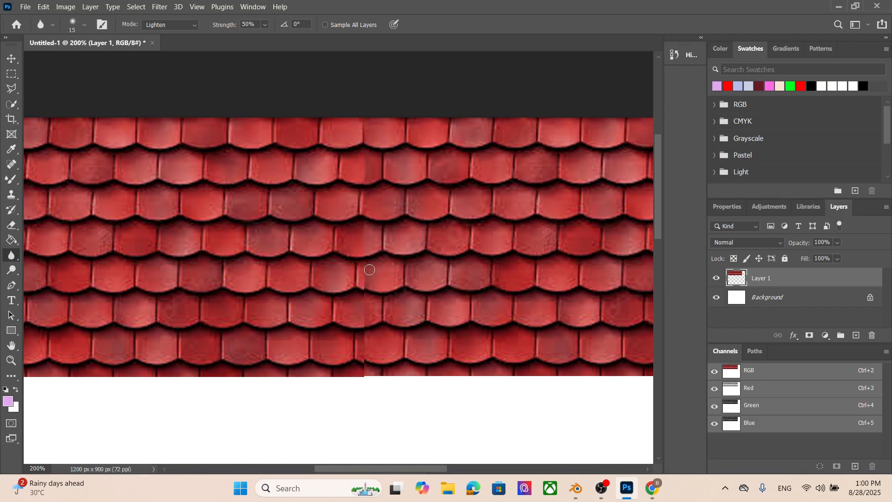
scroll(400, 265, down, 2)
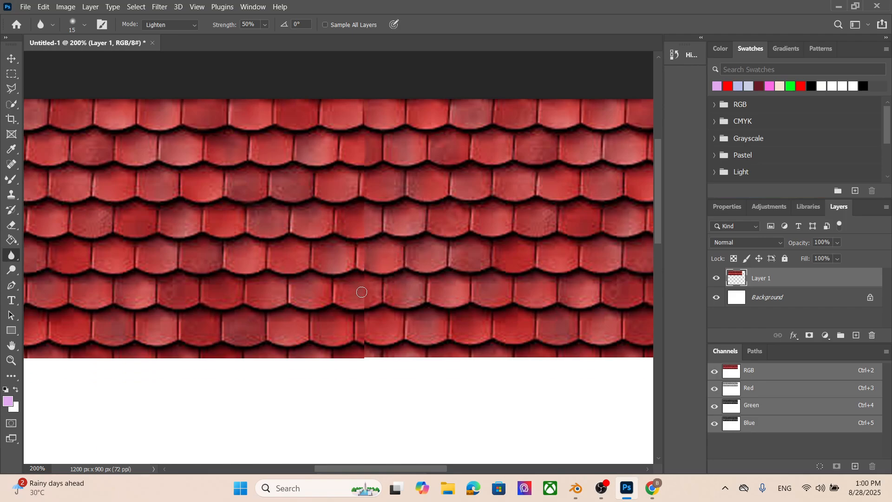
scroll(368, 294, down, 3)
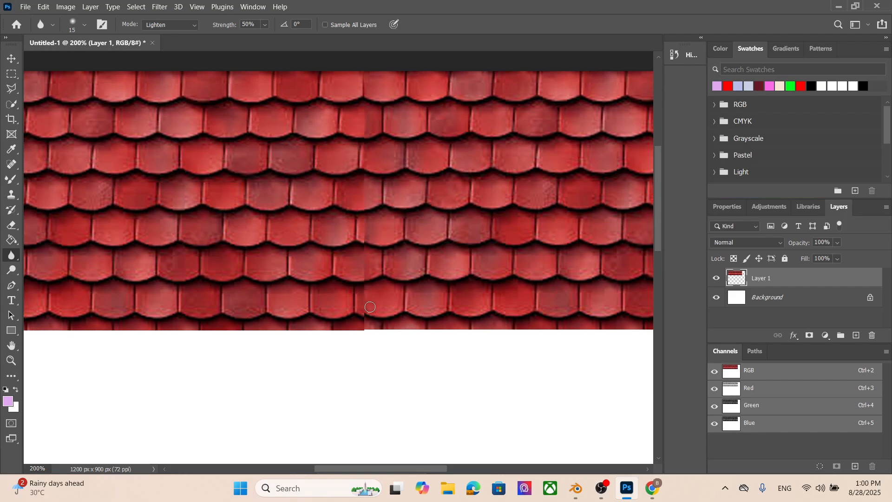
scroll(404, 232, up, 5)
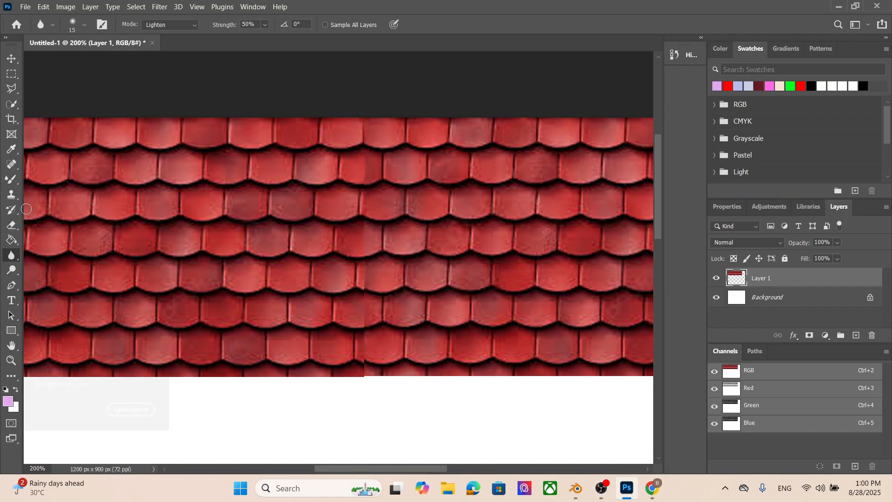
- Cover the seam in the second tile row using the Clone Stamp tool with a 15 px brush
click(12, 194)
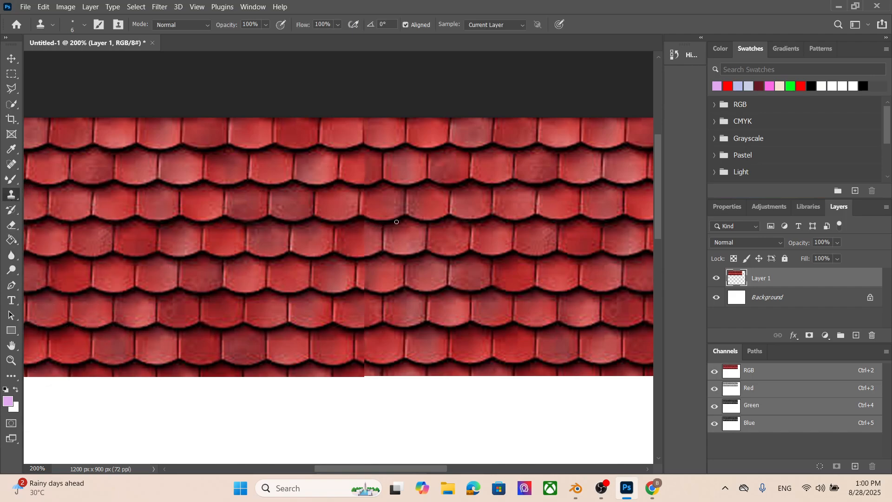
scroll(375, 208, up, 2)
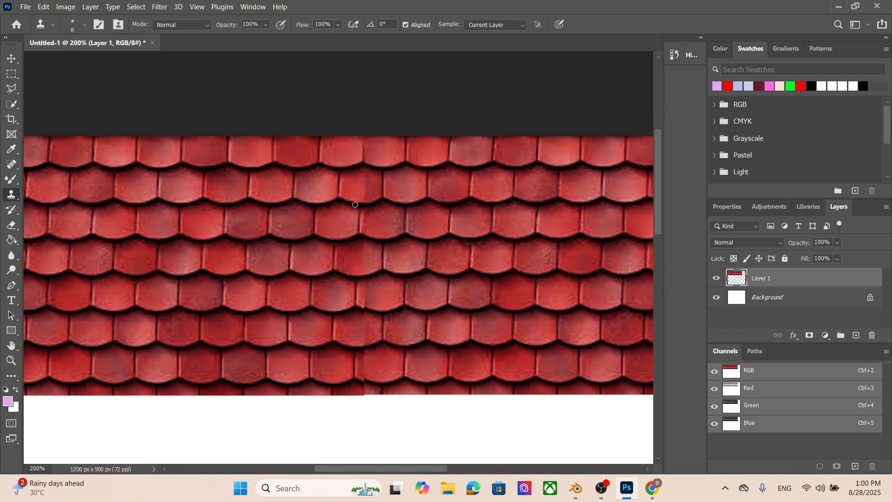
key(bracketright)
key(bracketright)
key(bracketright)
key(bracketleft)
key(bracketright)
drag(364, 184, 366, 194)
key(ctrl+z)
click(367, 186)
- Clone the tile surface over the vertical seam in the fourth tile row
scroll(418, 253, down, 2)
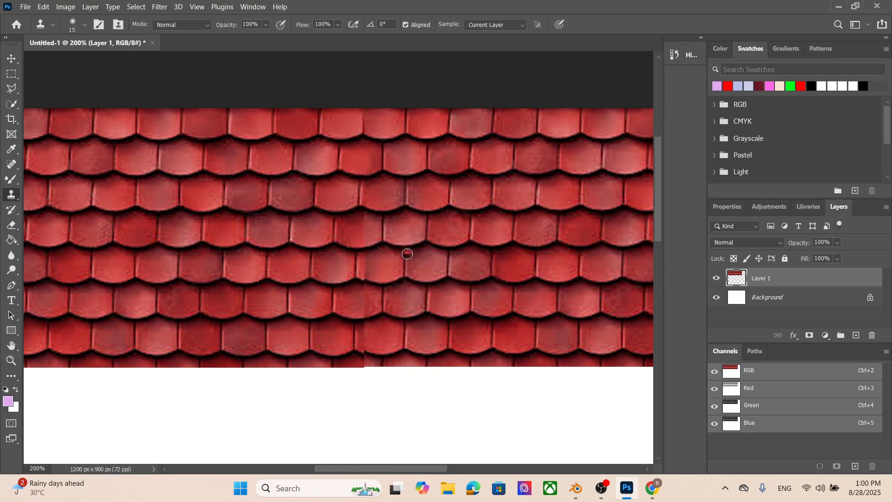
scroll(403, 233, down, 1)
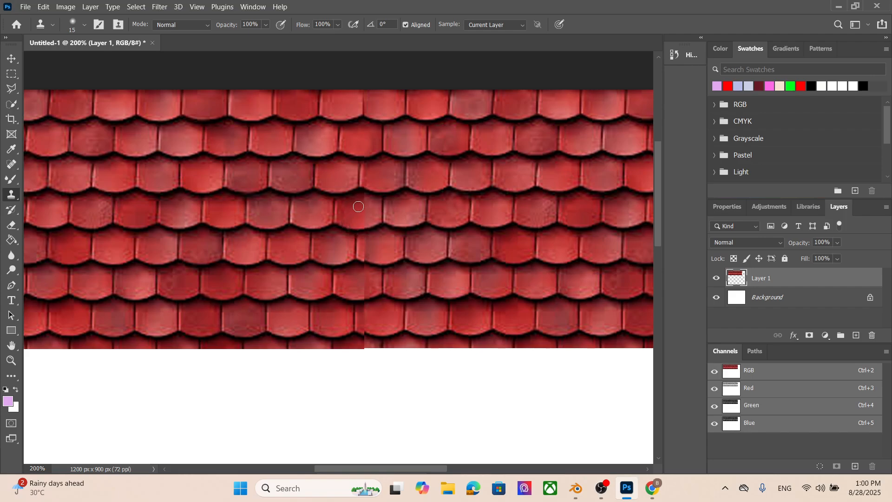
drag(357, 203, 364, 206)
scroll(465, 241, down, 1)
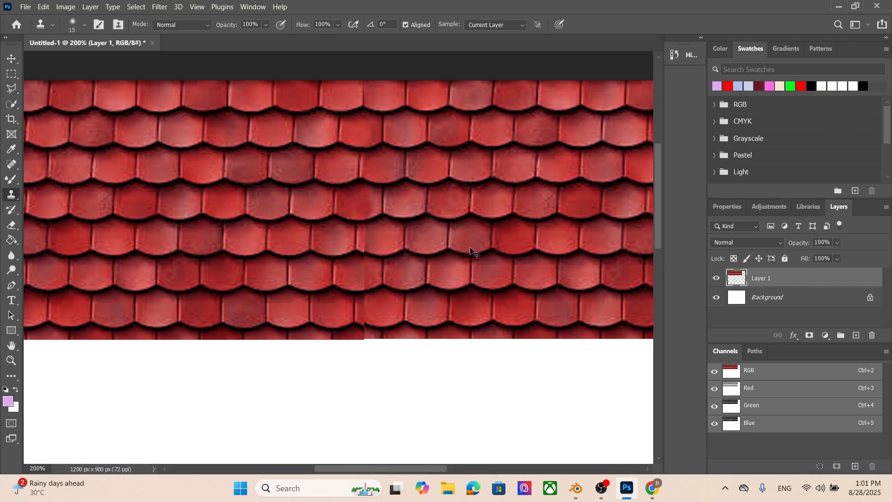
- Clone the clean red surface over the seam in the fifth row's split tile, including its lower corner
alt+scroll(467, 248, up, 2)
scroll(448, 255, down, 1)
scroll(448, 255, down, 1)
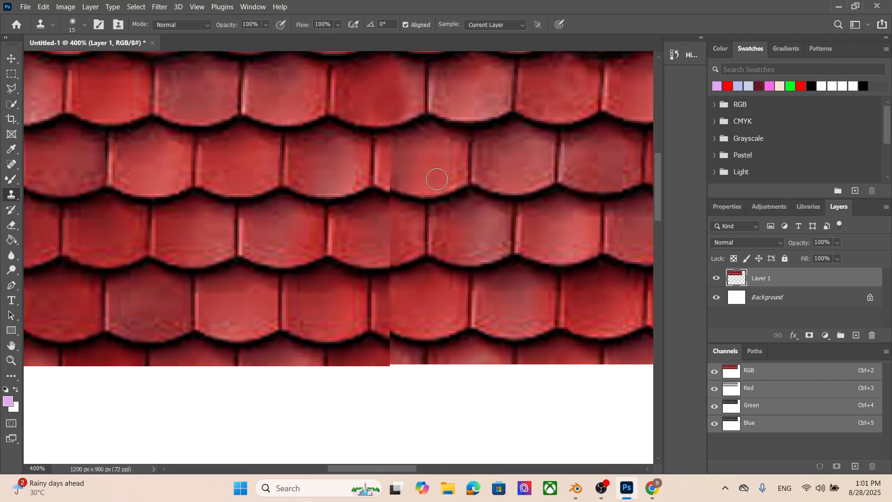
mouse_move(409, 154)
mouse_down()
mouse_move(395, 151)
mouse_move(416, 148)
mouse_move(404, 145)
mouse_move(396, 173)
mouse_up()
alt+click(436, 166)
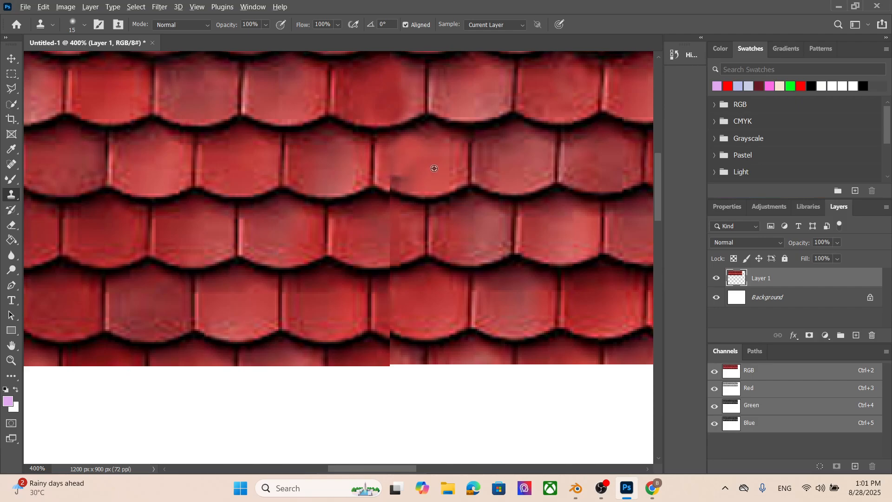
alt+click(433, 168)
mouse_move(409, 175)
mouse_down()
mouse_move(392, 178)
mouse_move(403, 180)
mouse_up()
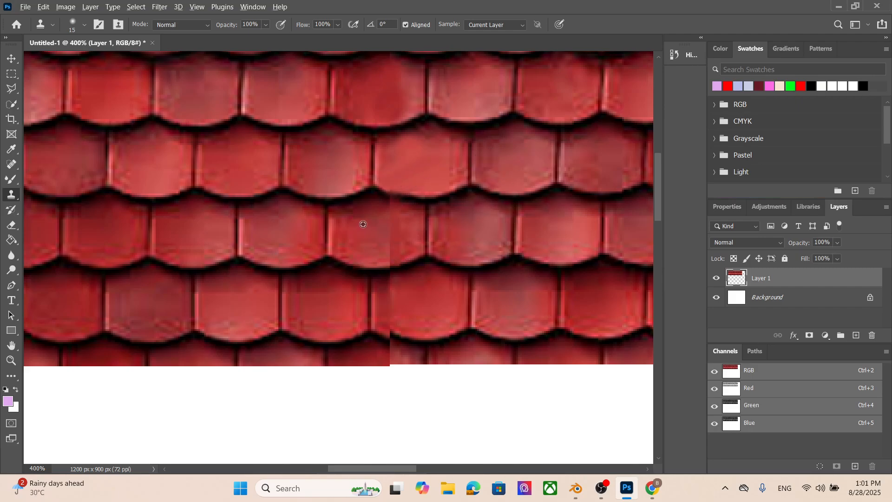
- Clone the tile surface over the seam in the sixth tile row, from its upper edge to its lower edge
alt+click(365, 224)
mouse_move(384, 221)
mouse_down()
mouse_move(388, 212)
mouse_move(395, 269)
mouse_up()
click(388, 210)
- Clone over the seam in the seventh tile row and repair the broken dark line along its lower edge
scroll(444, 215, down, 2)
alt+click(427, 256)
scroll(410, 254, down, 1)
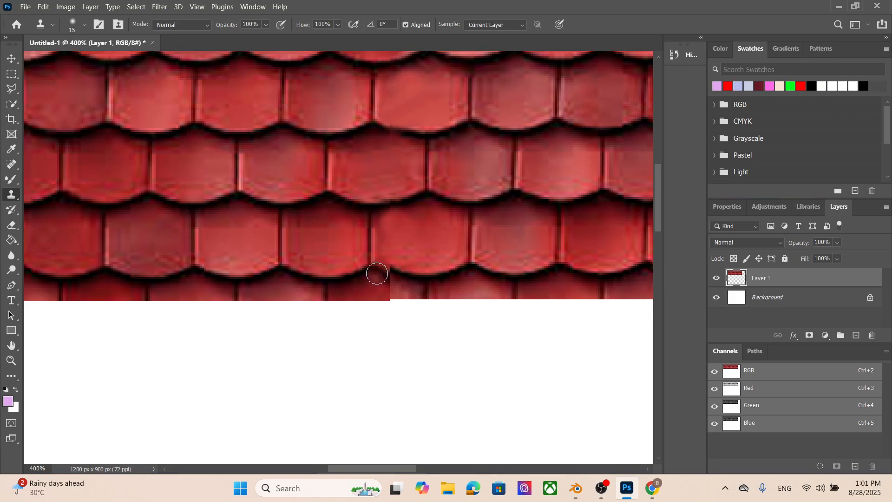
scroll(419, 276, down, 1)
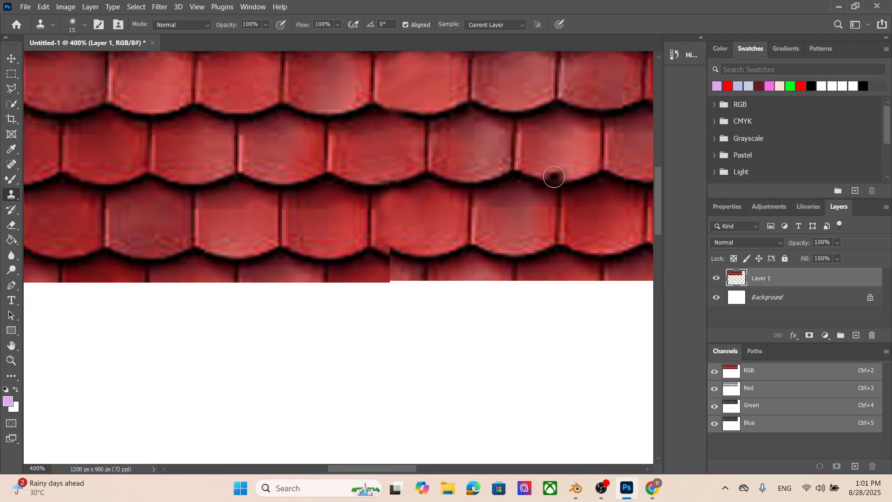
scroll(441, 203, down, 1)
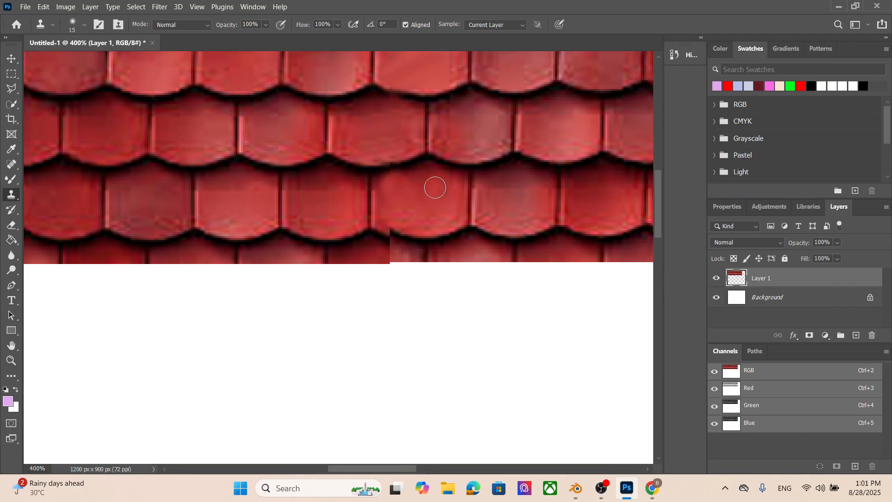
alt+click(480, 231)
mouse_move(383, 231)
mouse_down()
mouse_move(368, 229)
mouse_move(380, 228)
mouse_up()
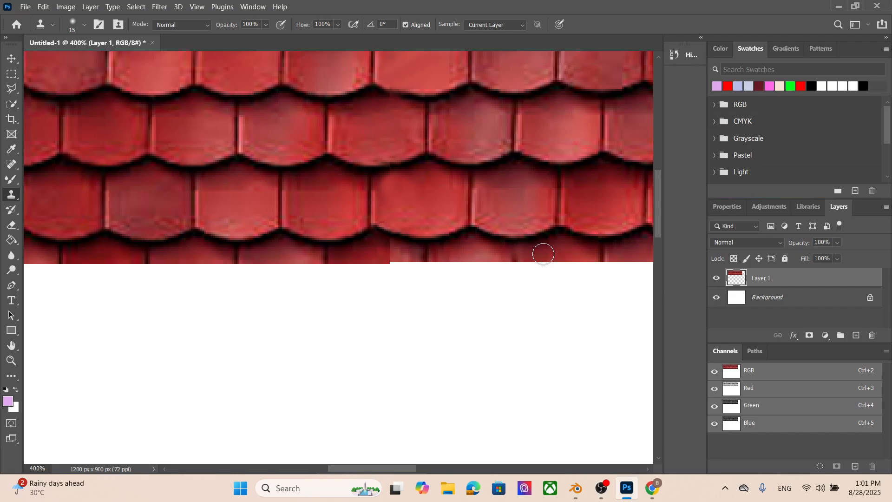
- Clone a matching tile area over the seam in the cut-off row along the roof image's lower edge
scroll(566, 237, down, 2)
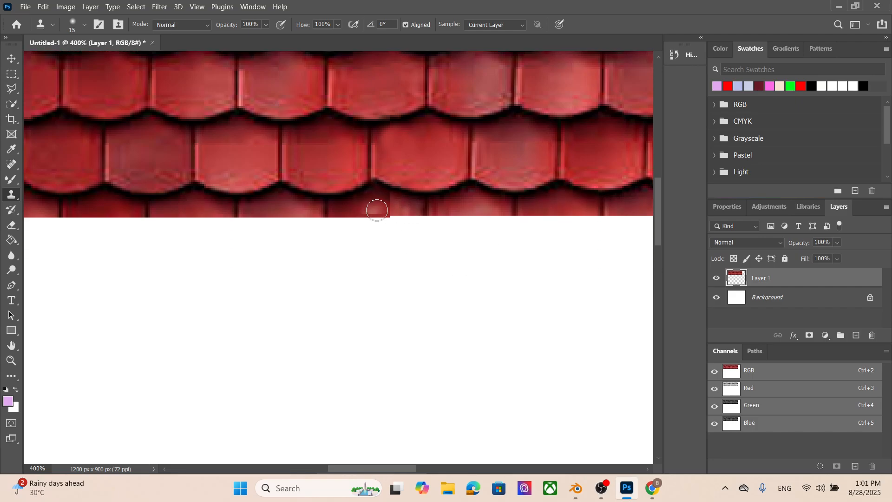
scroll(386, 283, up, 1)
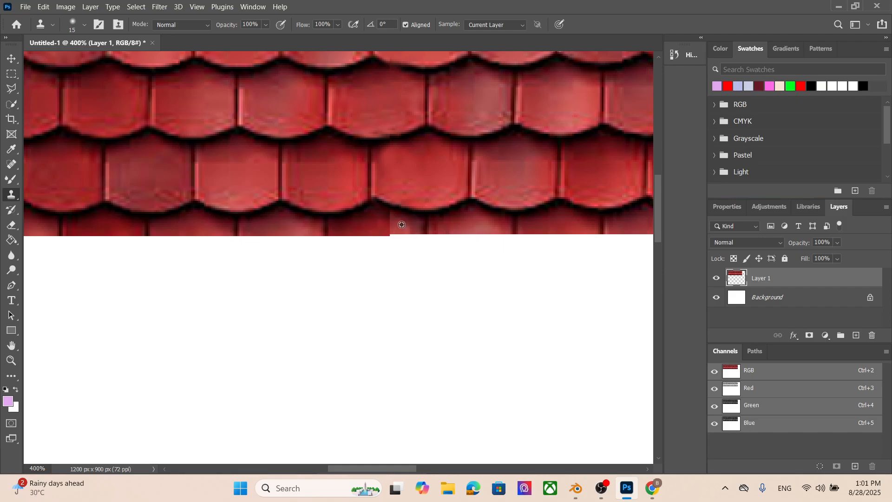
alt+click(476, 225)
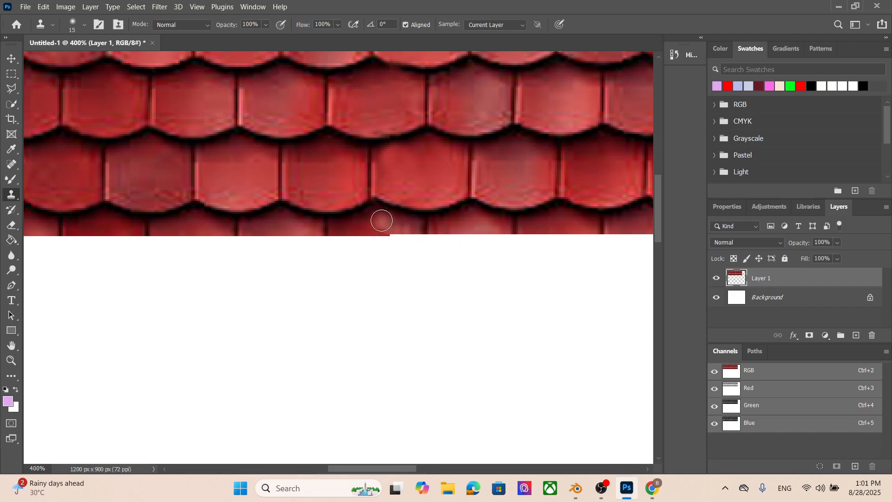
drag(383, 222, 392, 231)
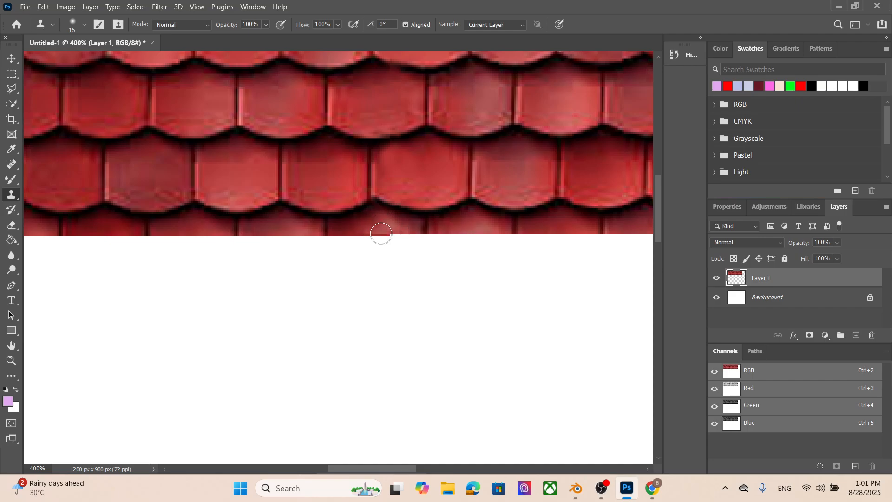
- Paste a copy of the roof tile strip as a new layer and move it beside the original, up to the canvas's upper-right corner
scroll(495, 304, up, 5)
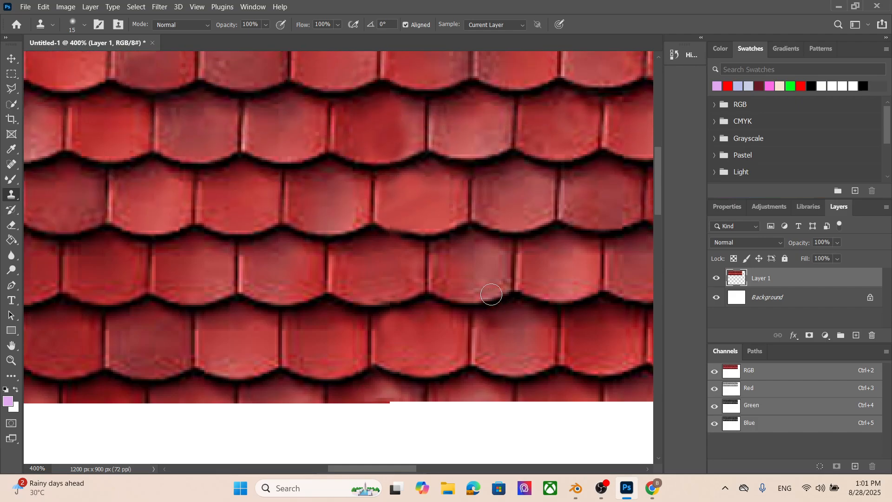
scroll(491, 294, up, 6)
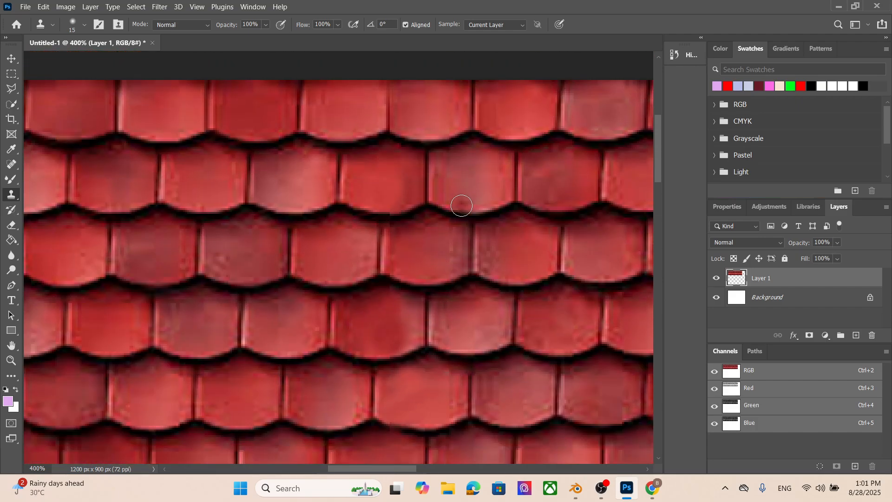
alt+scroll(461, 206, down, 5)
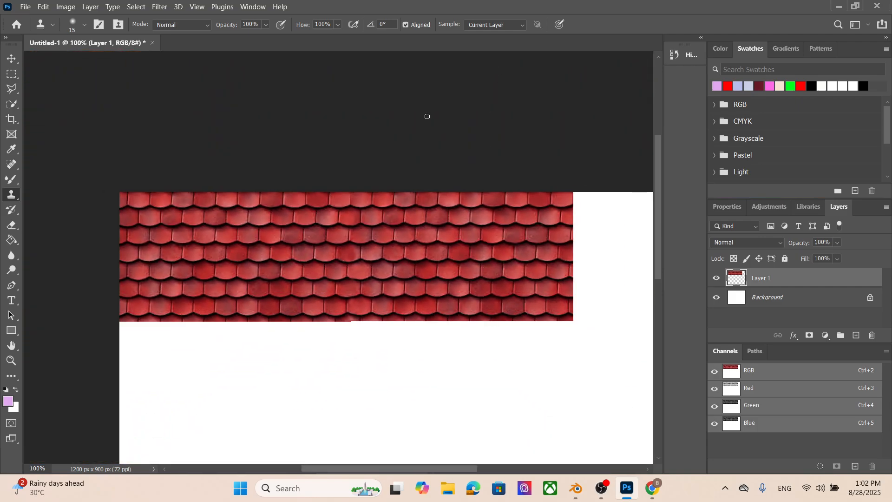
scroll(557, 302, down, 1)
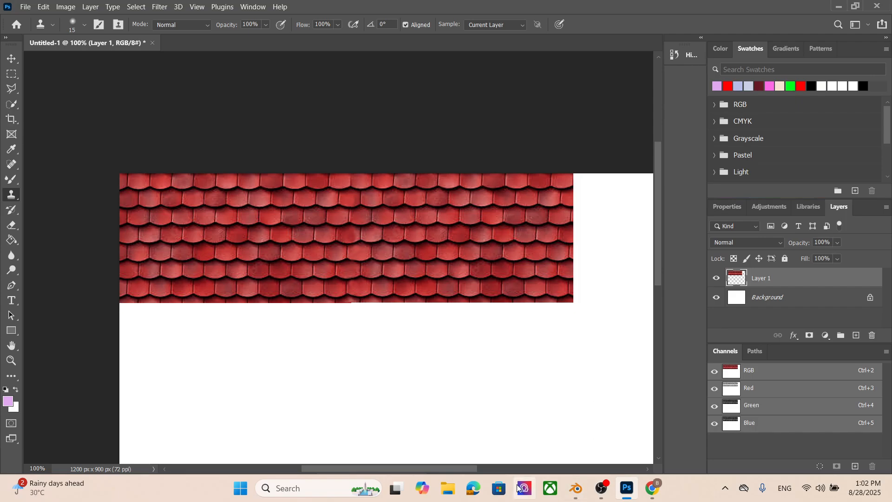
drag(473, 467, 491, 471)
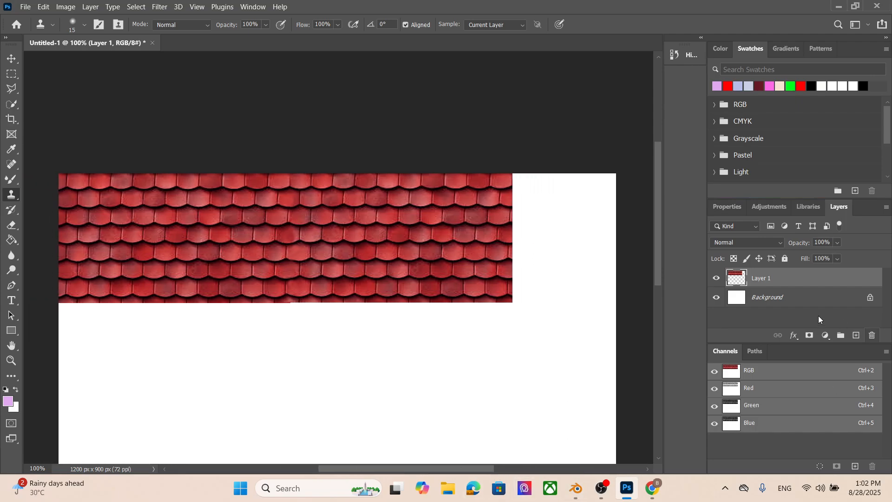
key(ctrl+v)
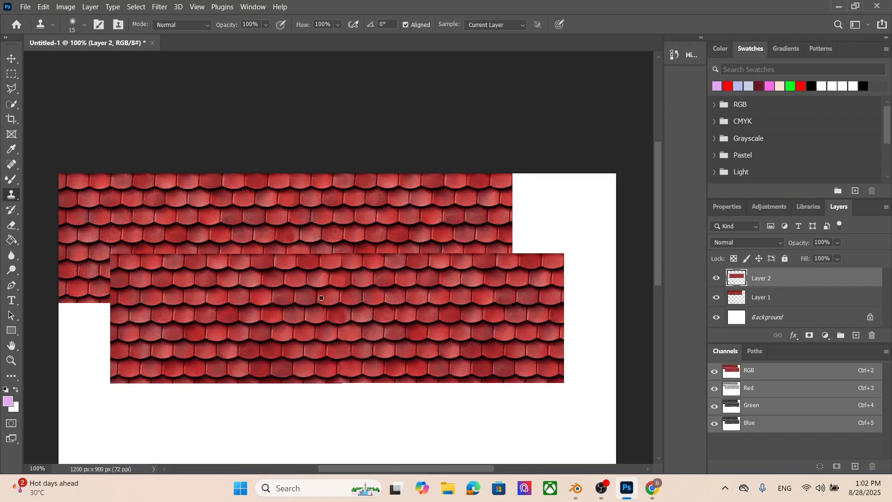
click(13, 59)
mouse_move(352, 321)
mouse_down()
mouse_move(553, 306)
mouse_move(431, 242)
mouse_move(611, 242)
mouse_up()
drag(382, 250, 476, 244)
scroll(511, 285, up, 2)
scroll(571, 293, down, 1)
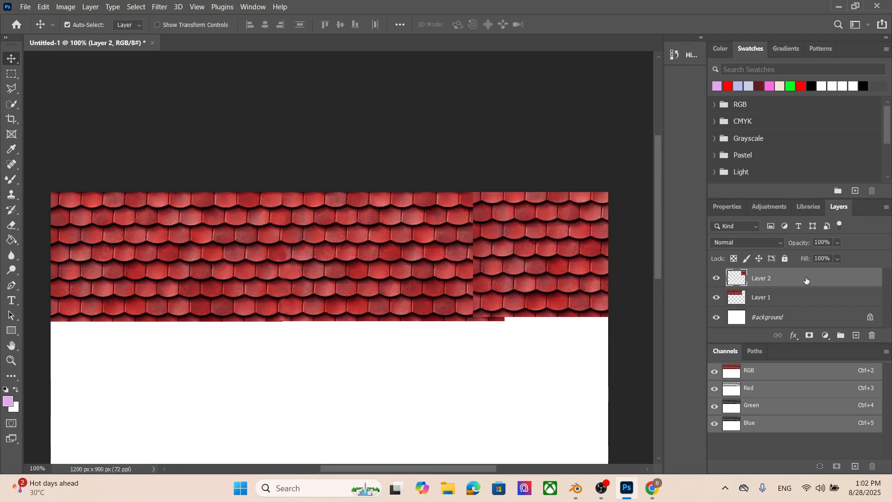
- Place Layer 2 beneath Layer 1 in the layer stack and slide it back behind the original tile strip
drag(806, 280, 798, 308)
drag(533, 267, 500, 268)
drag(559, 283, 371, 290)
drag(511, 266, 371, 265)
drag(488, 267, 508, 273)
key(ctrl+z)
click(801, 298)
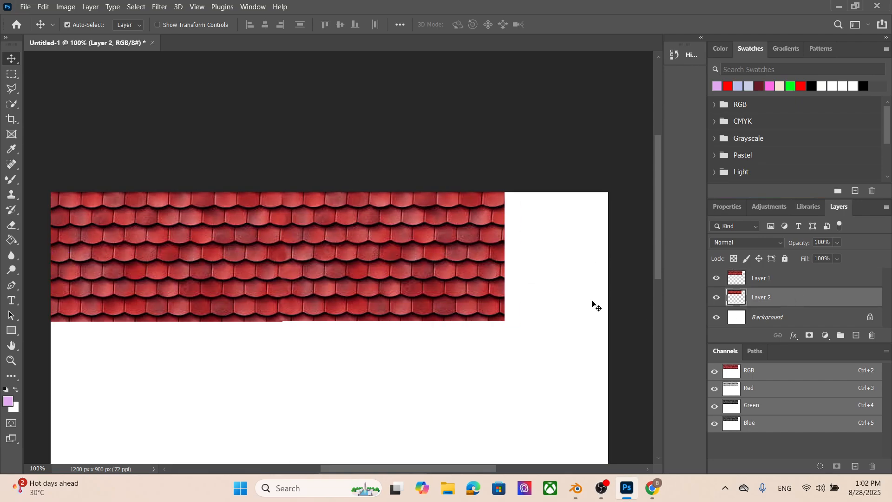
- Shift Layer 2 rightward until it fills the canvas to its right edge and its tiles continue those of Layer 1
key(Right)
key(Right)
key(Right)
key(Right)
key(Right)
key(Right)
key(Right)
key(Right)
key(Right)
key(Right)
key(Right)
key(Right)
key(Right)
key(Right)
key(Right)
key(Right)
key(Right)
key(Right)
key(Right)
key(Right)
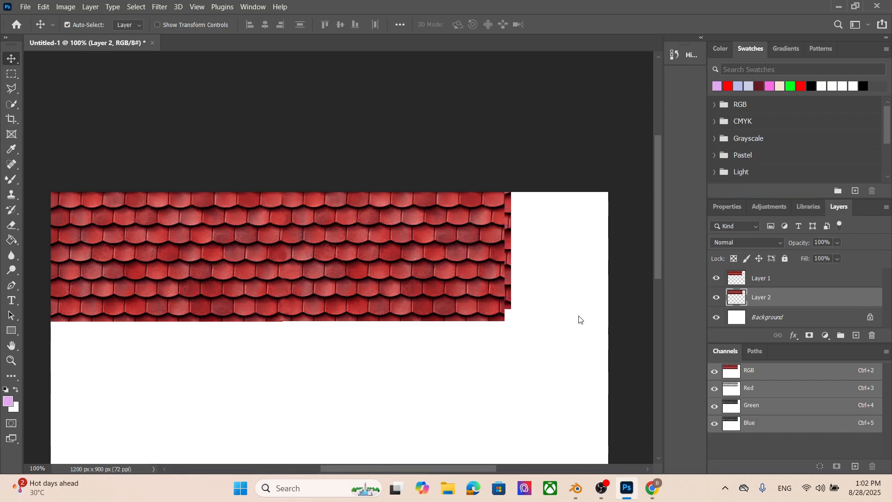
drag(514, 261, 530, 273)
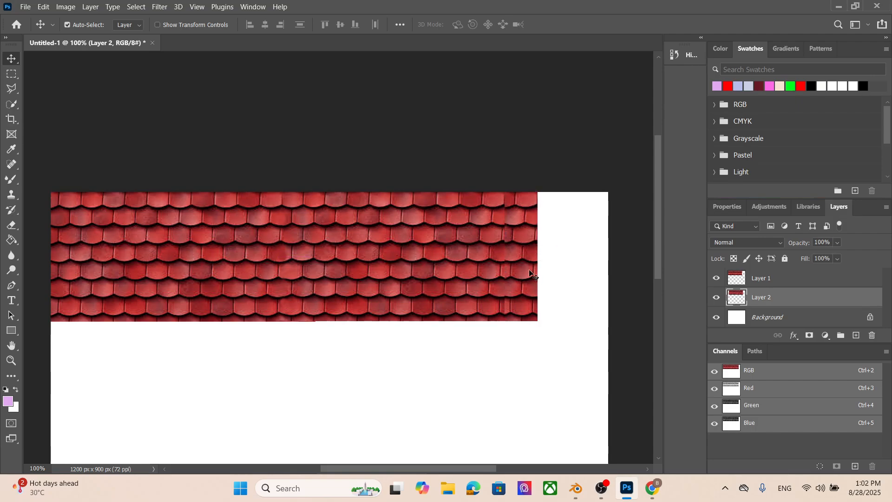
key(Right)
key(Right)
key(Right)
key(Right)
key(Right)
key(Right)
key(Right)
key(Right)
key(Right)
key(Right)
key(Right)
key(Right)
key(Right)
key(Right)
key(Right)
key(Right)
key(Right)
key(Right)
key(Right)
key(Right)
key(Right)
key(Right)
key(Right)
key(Right)
key(Right)
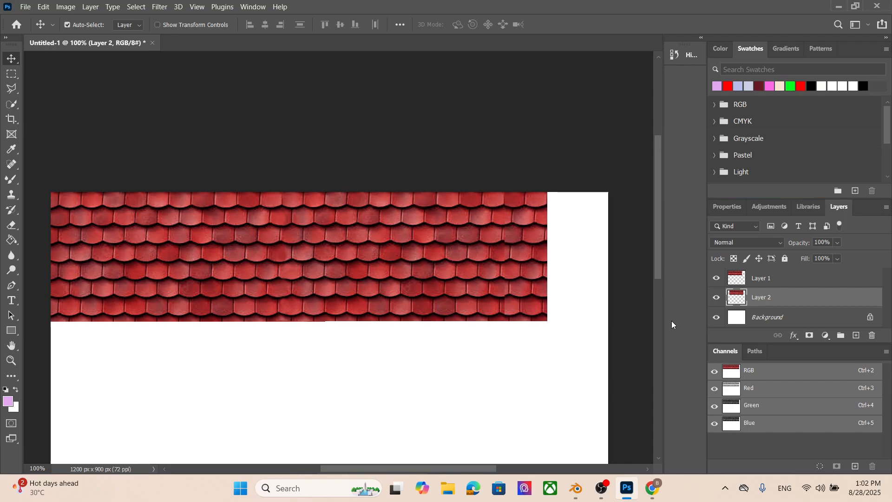
key(Right)
key(Right)
key(Right)
key(Right)
key(Right)
key(Right)
key(Right)
key(Right)
key(Right)
key(Right)
key(Right)
key(Right)
key(Right)
key(Right)
key(Right)
key(Right)
key(Right)
key(Right)
key(Right)
key(Right)
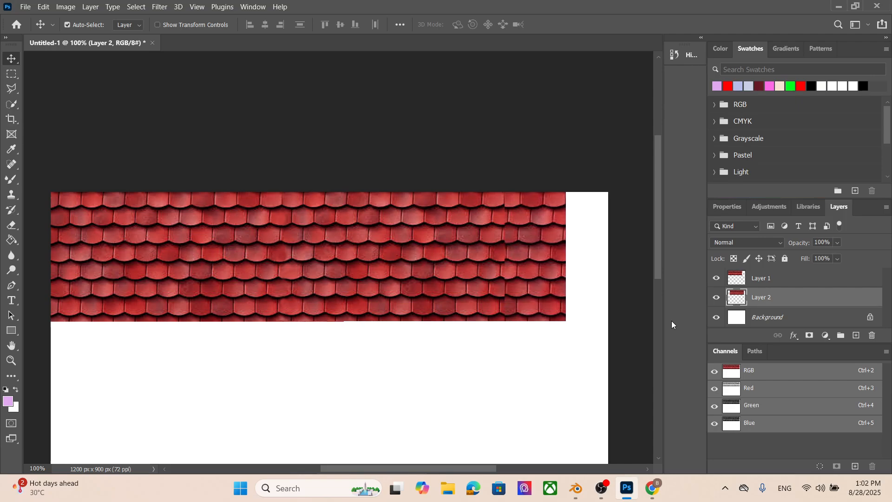
key(Right)
key(Right)
key(Right)
key(Right)
key(Right)
key(Right)
key(Right)
key(Right)
key(Right)
key(Right)
key(Right)
key(Right)
key(Right)
key(Right)
key(Right)
key(Right)
key(Right)
key(Right)
key(Right)
key(Right)
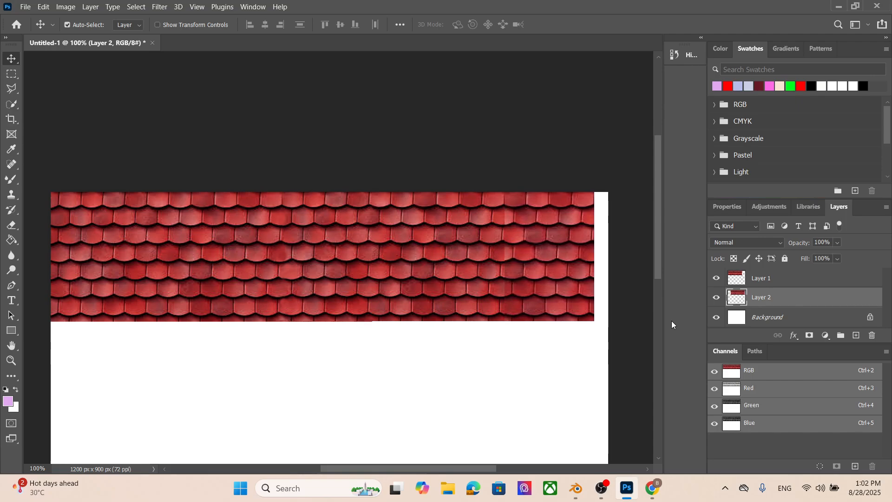
key(Right)
key(Right)
key(Right)
key(Right)
key(Right)
key(Right)
key(Right)
key(Right)
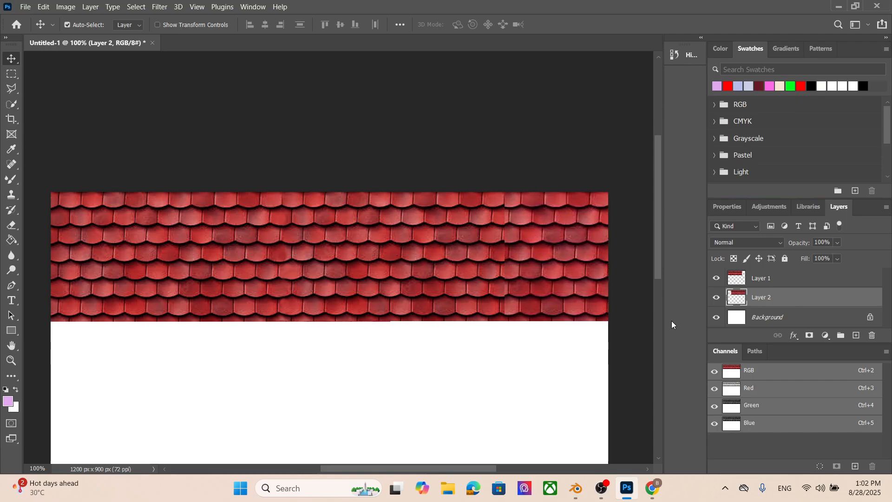
key(Right)
key(Right)
key(Right)
key(Right)
key(Right)
key(Right)
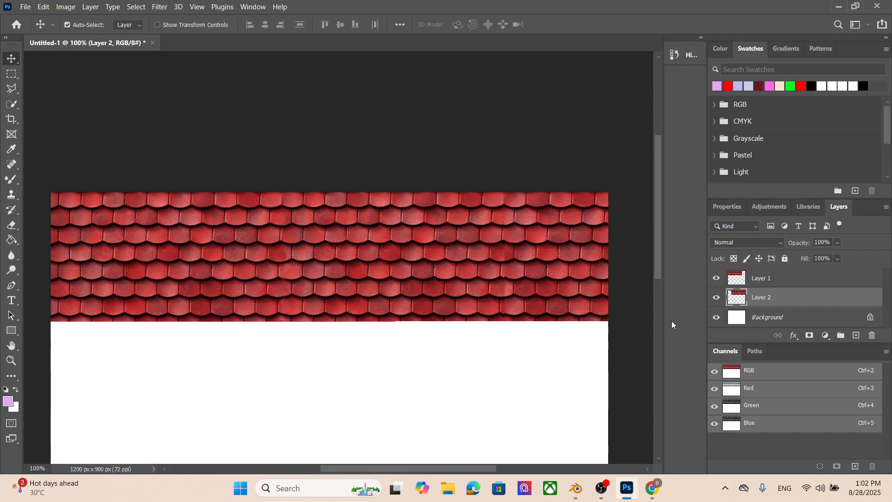
- Nudge Layer 2 vertically until its tile rows and dark lines align with Layer 1 at the seam
key(ctrl+plus)
key(ctrl+plus)
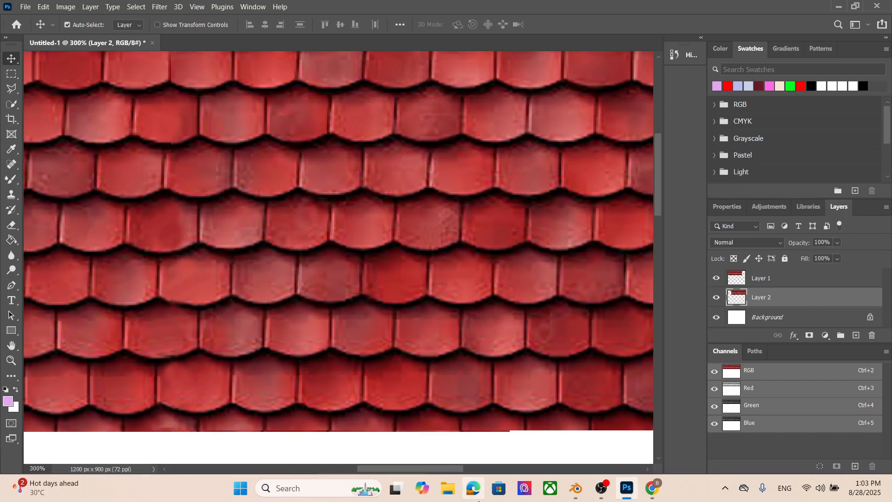
drag(450, 468, 512, 469)
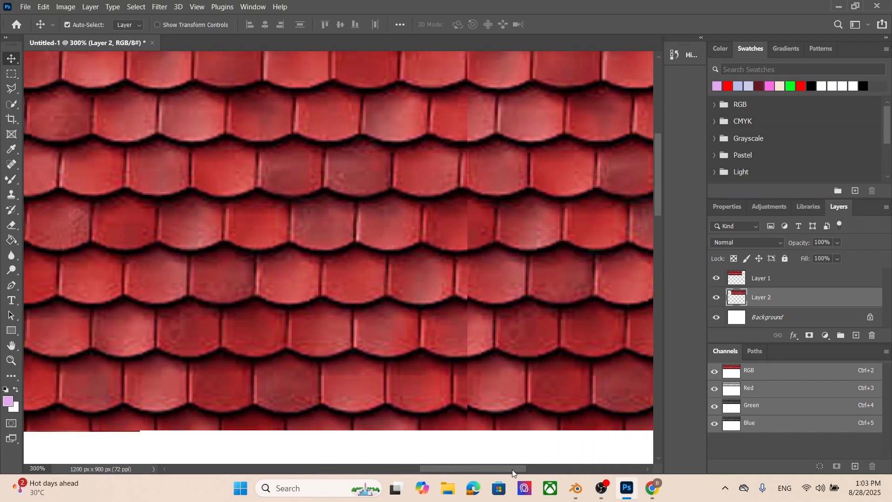
scroll(557, 246, up, 1)
key(Down)
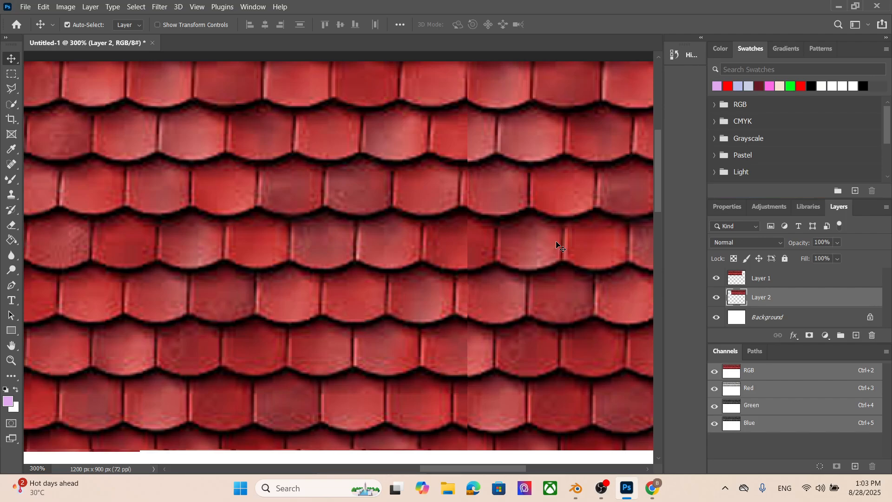
scroll(557, 247, down, 2)
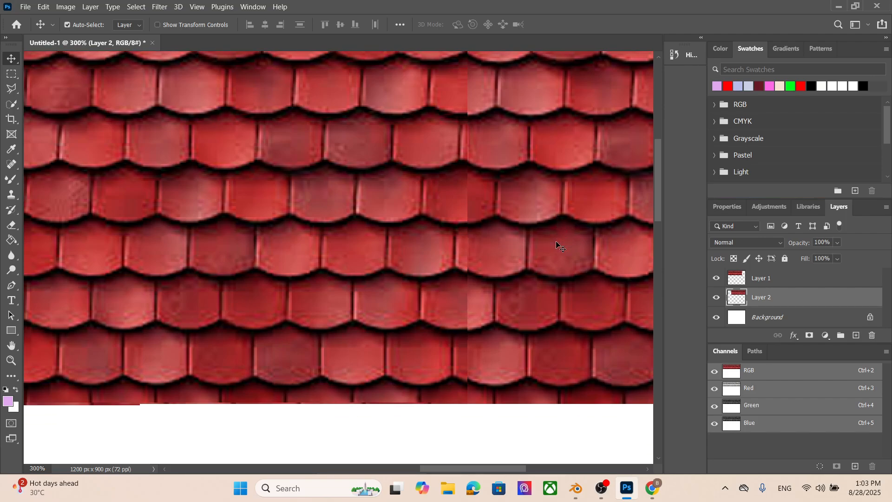
scroll(556, 244, up, 1)
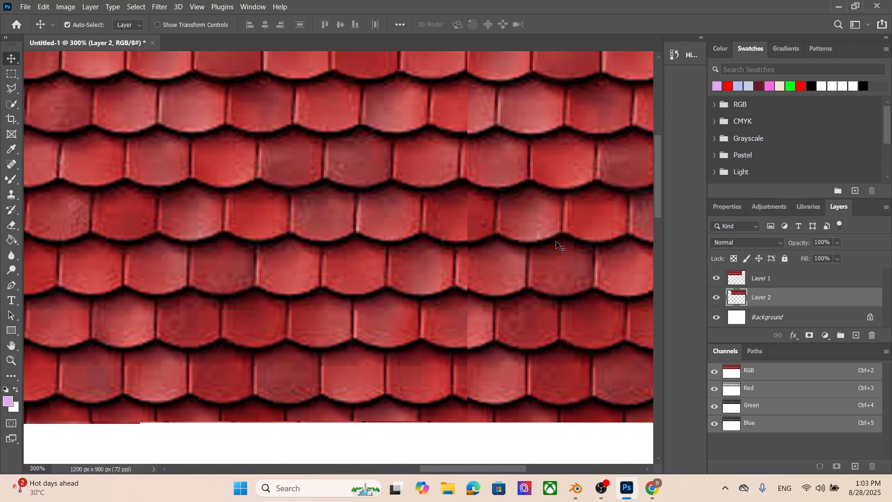
key(Up)
key(Up)
key(Up)
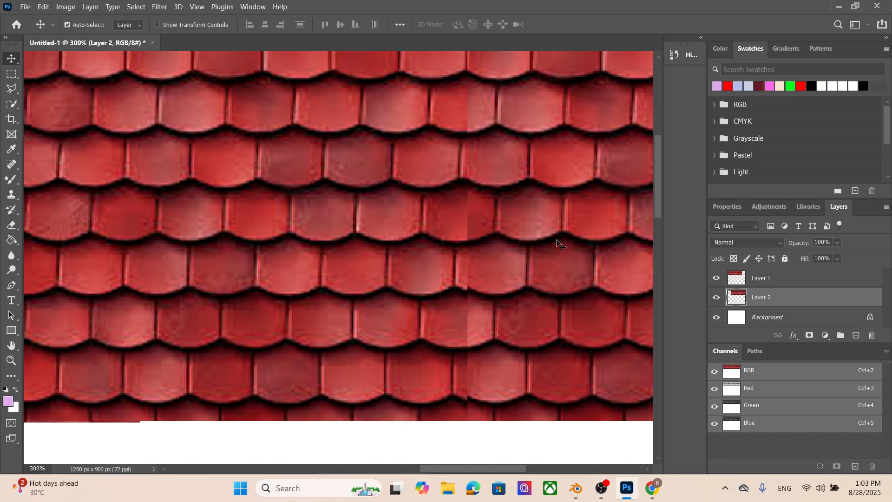
scroll(562, 204, up, 4)
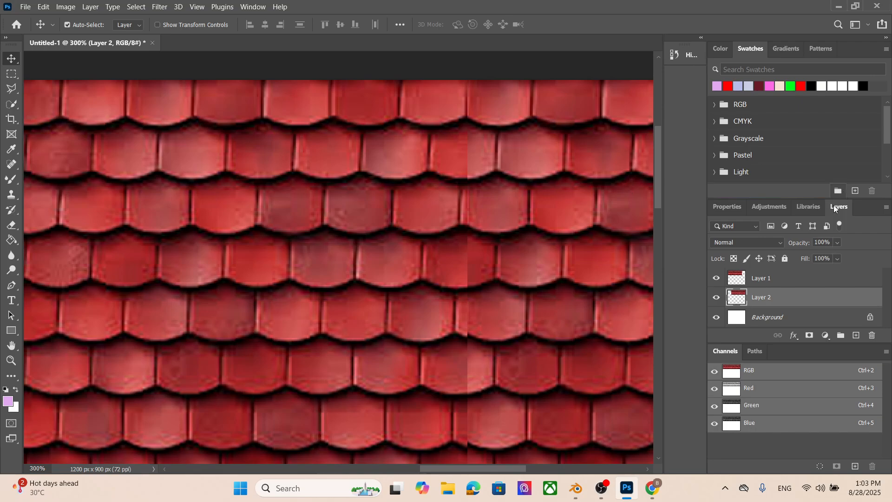
- Merge Layer 1 and Layer 2 into a single layer
shift+click(788, 281)
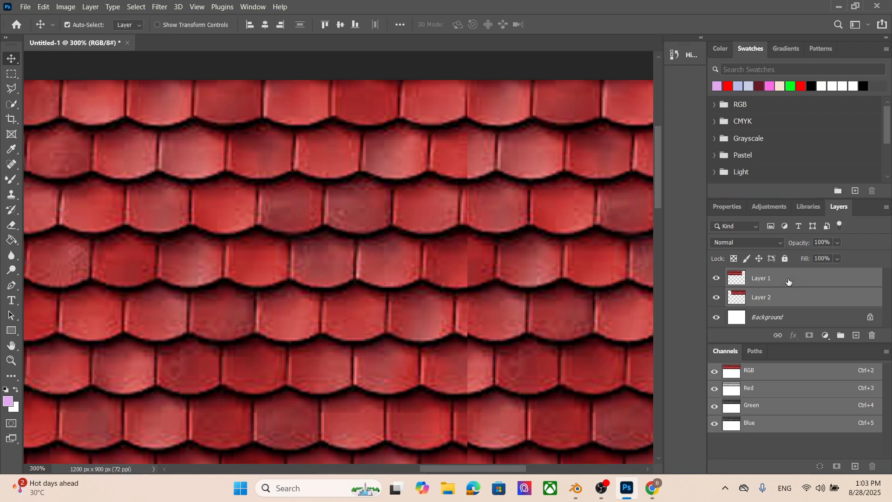
right_click(788, 281)
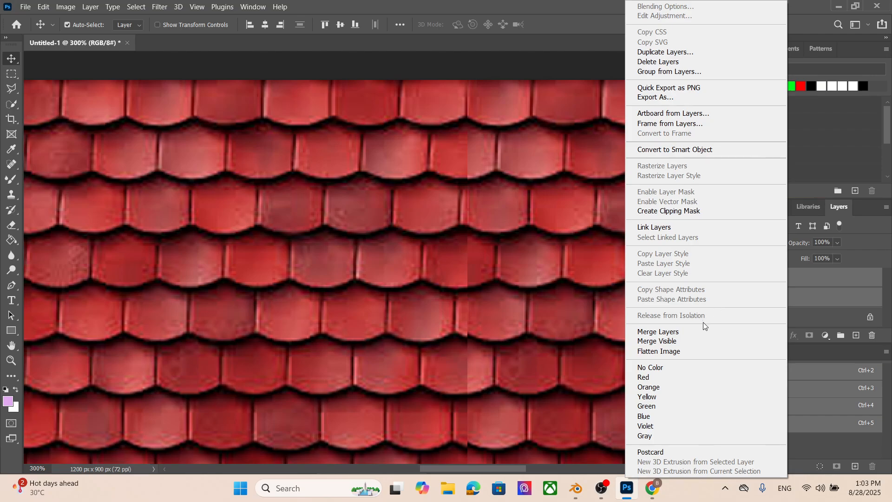
click(694, 331)
- Clone the red tile surface with the Clone Stamp over the new seam in the second tile row
scroll(539, 189, up, 2)
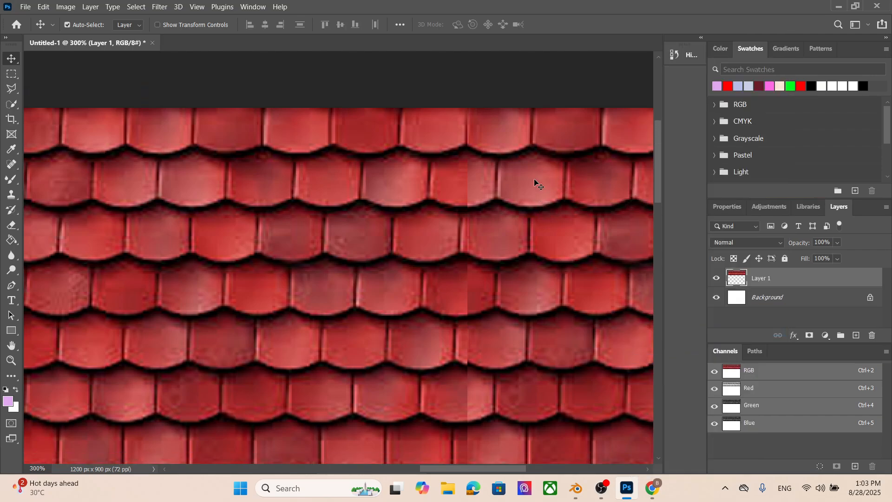
scroll(534, 181, down, 1)
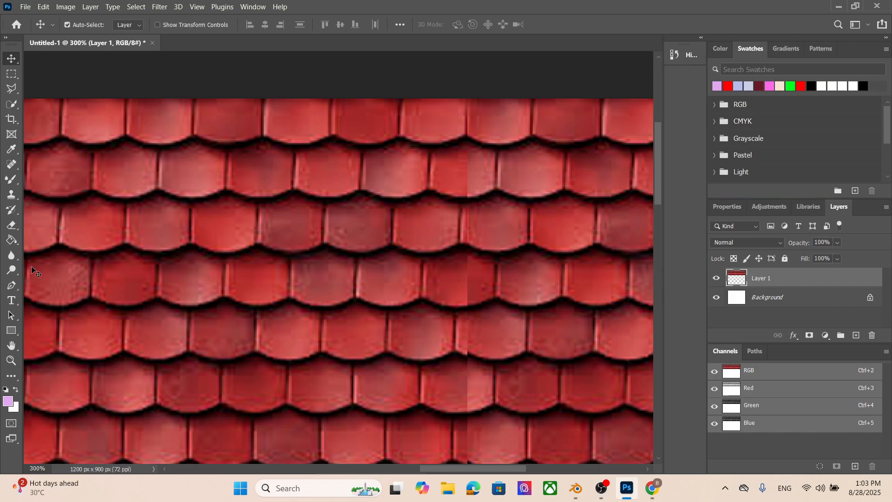
click(12, 195)
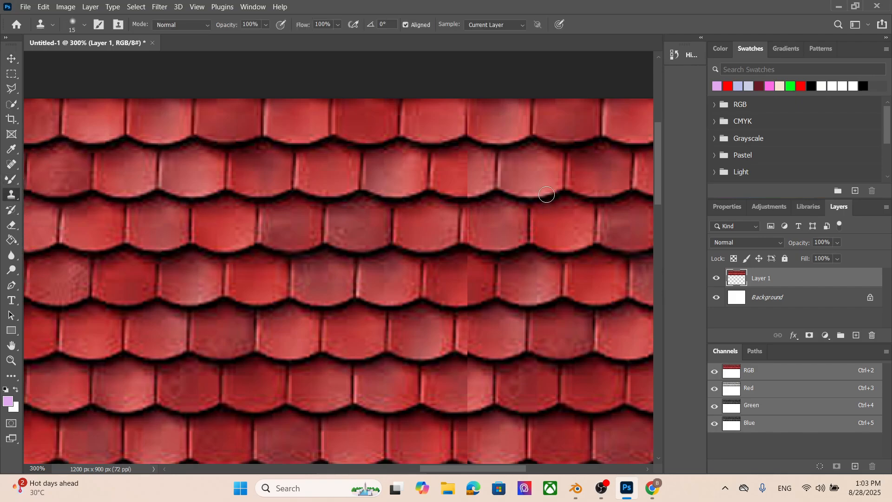
alt+click(449, 166)
mouse_move(460, 165)
mouse_down()
mouse_move(467, 156)
mouse_move(471, 185)
mouse_up()
mouse_move(463, 160)
mouse_down()
mouse_move(470, 190)
mouse_move(473, 182)
mouse_up()
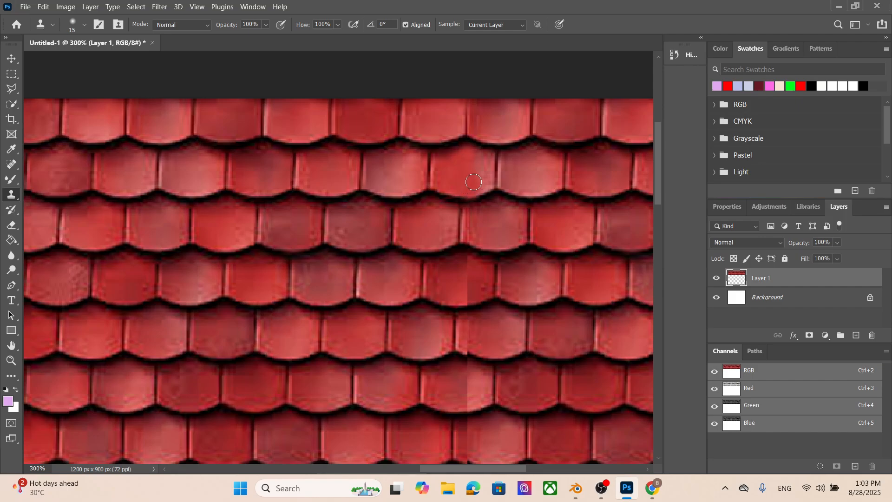
- Clone the neighbouring tile's surface over the seam in the third tile row
scroll(497, 181, down, 6)
scroll(498, 120, down, 5)
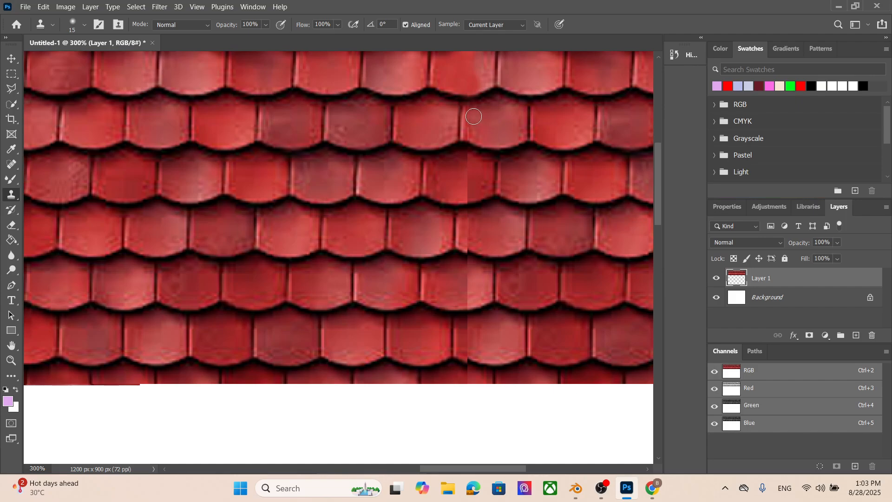
alt+click(427, 118)
drag(472, 131, 472, 133)
scroll(537, 166, down, 1)
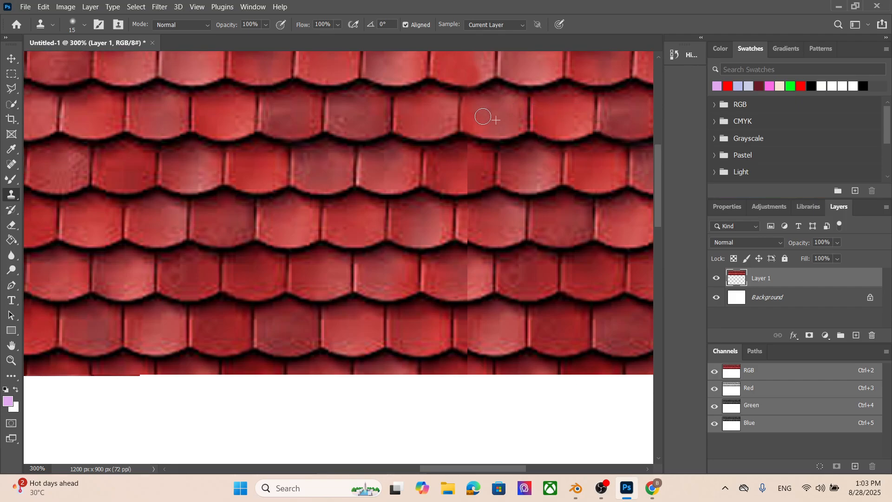
- Clone the dark red tile surface over the seam in the fourth tile row, down to its lower edge
scroll(557, 139, down, 2)
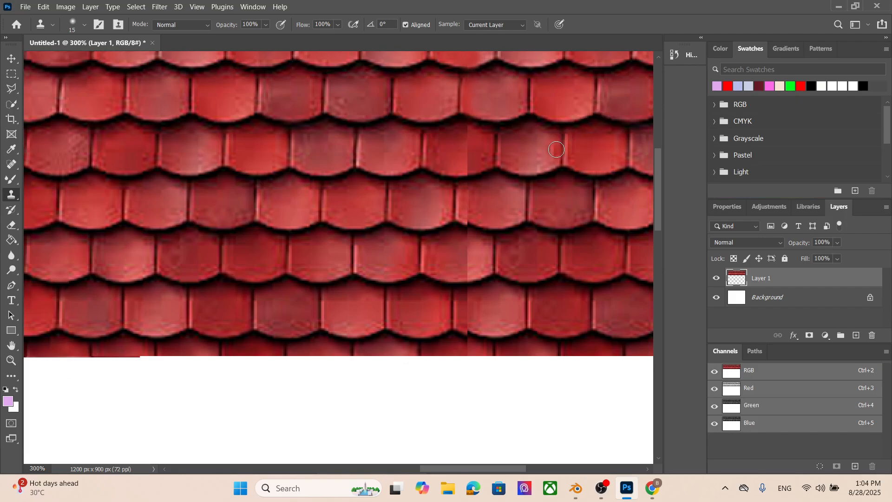
mouse_move(459, 142)
mouse_down()
mouse_move(463, 133)
mouse_move(462, 168)
mouse_move(466, 155)
mouse_move(470, 163)
mouse_move(461, 165)
mouse_up()
alt+click(449, 153)
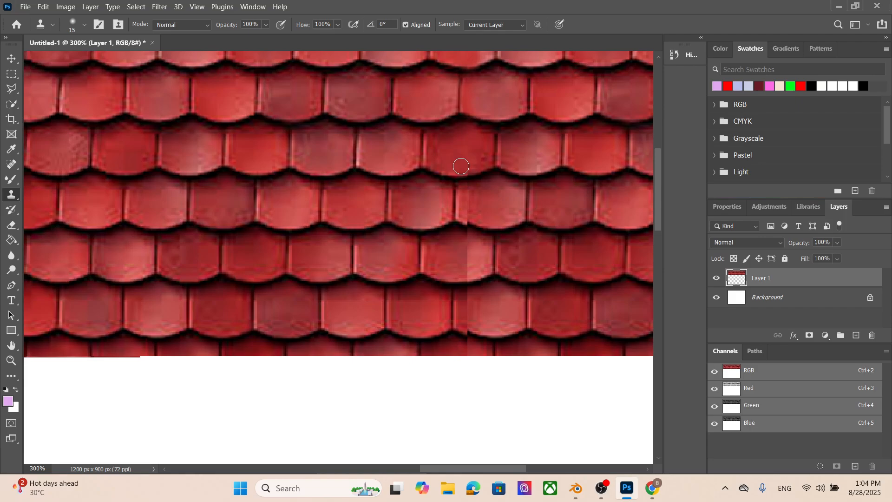
- Clone the tile surface over the seam near the tile's edge in the fifth tile row
drag(657, 206, 657, 211)
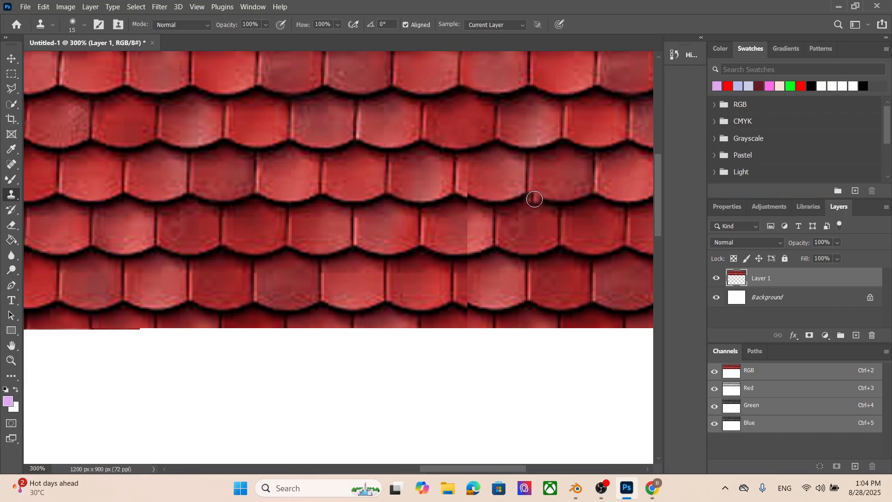
scroll(534, 198, down, 1)
scroll(499, 167, down, 1)
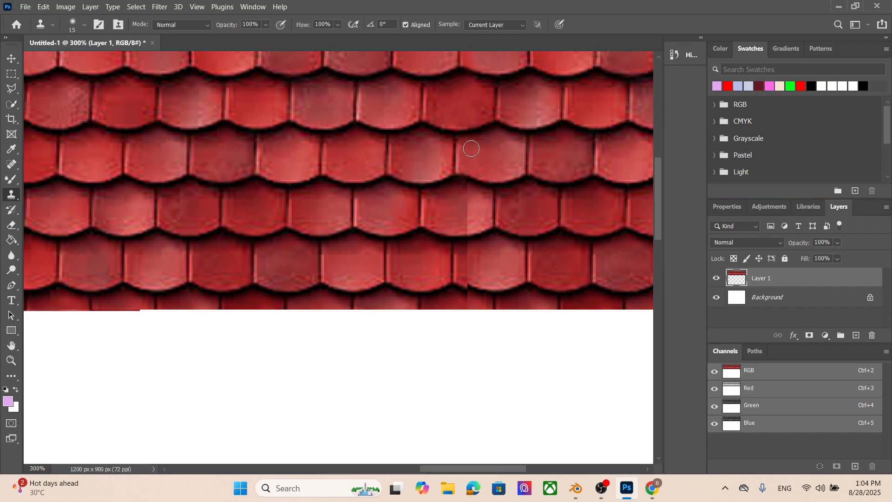
scroll(471, 149, down, 2)
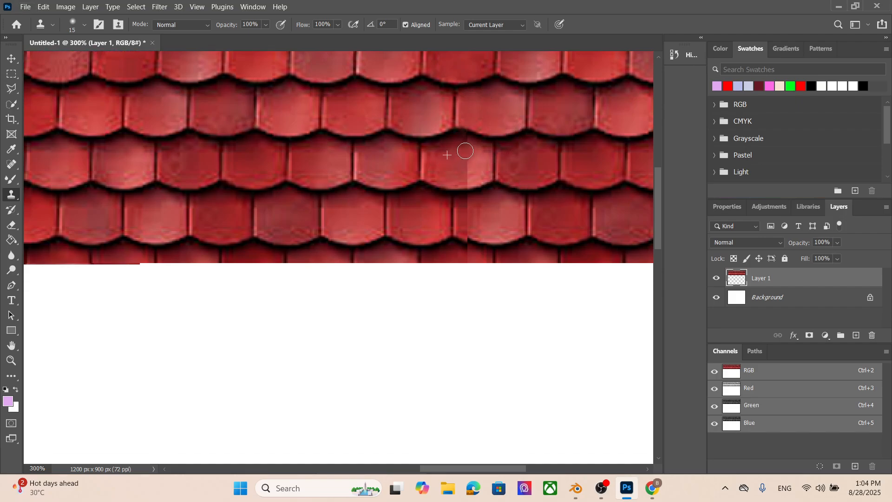
- Clone the neighbouring red tile surface over the seam in the sixth tile row, redoing the strokes near its lower edge
drag(465, 151, 468, 174)
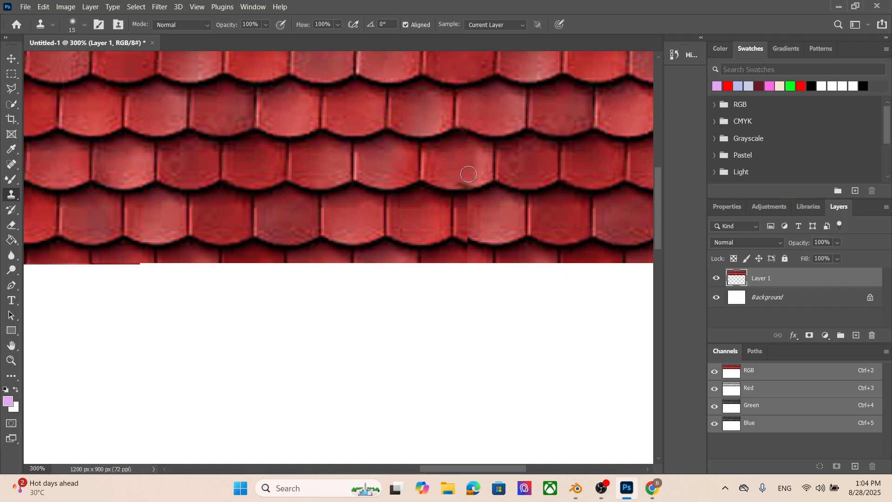
click(466, 179)
key(ctrl+z)
key(ctrl+z)
click(464, 178)
- Clone tile surface over the seam in the seventh tile row and in the cut-off row below it
scroll(576, 153, down, 3)
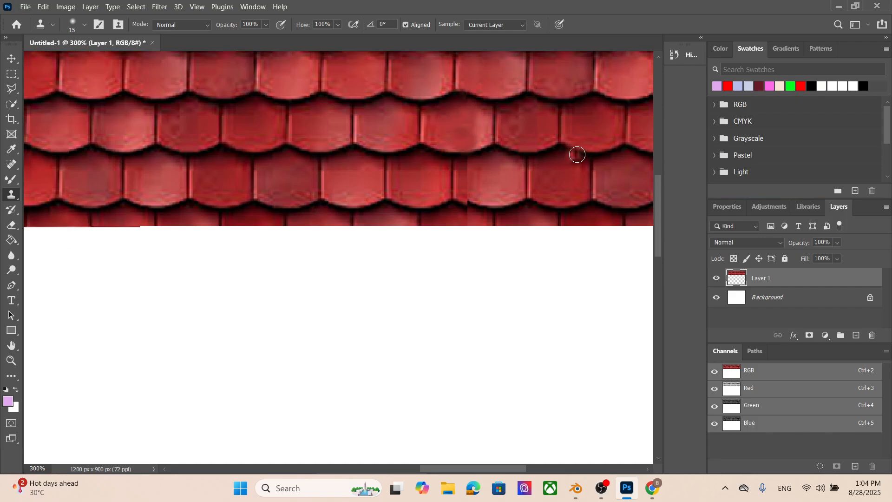
mouse_move(496, 155)
mouse_down()
mouse_move(470, 148)
mouse_move(468, 169)
mouse_up()
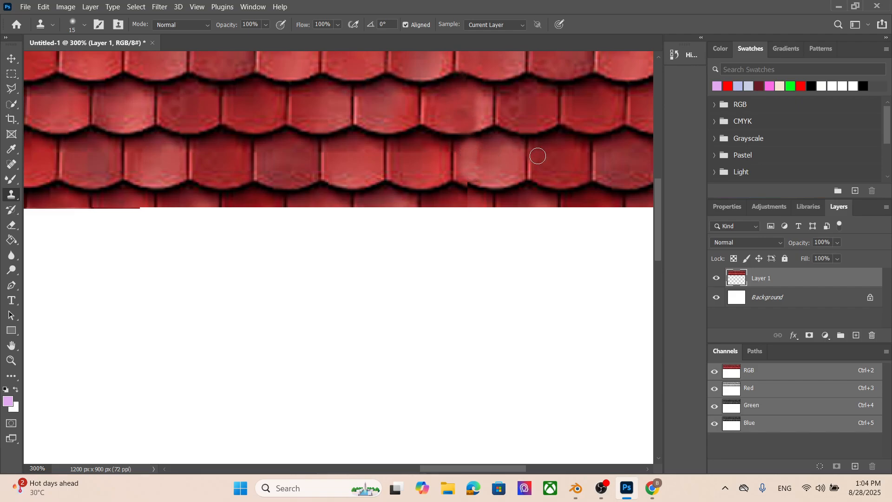
scroll(548, 158, down, 1)
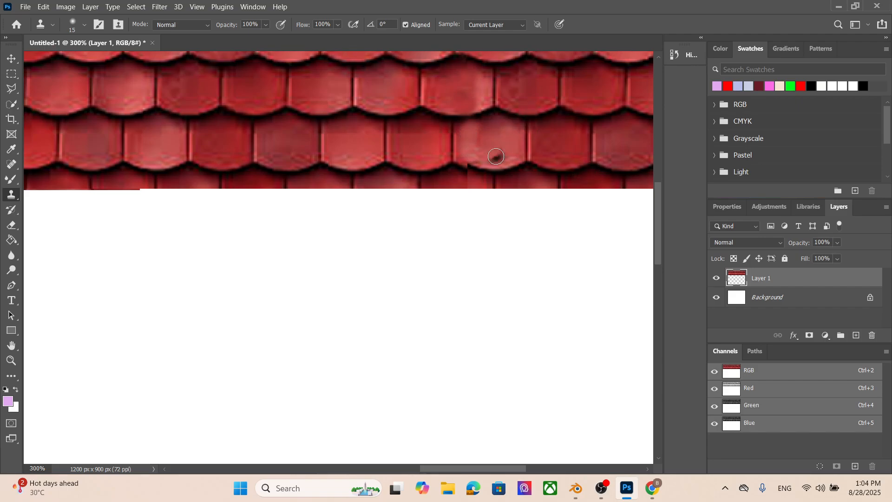
alt+click(532, 167)
drag(463, 168, 465, 166)
- Examine the retouched roof tile strip up close and across the full canvas width for remaining seams
scroll(604, 167, down, 1)
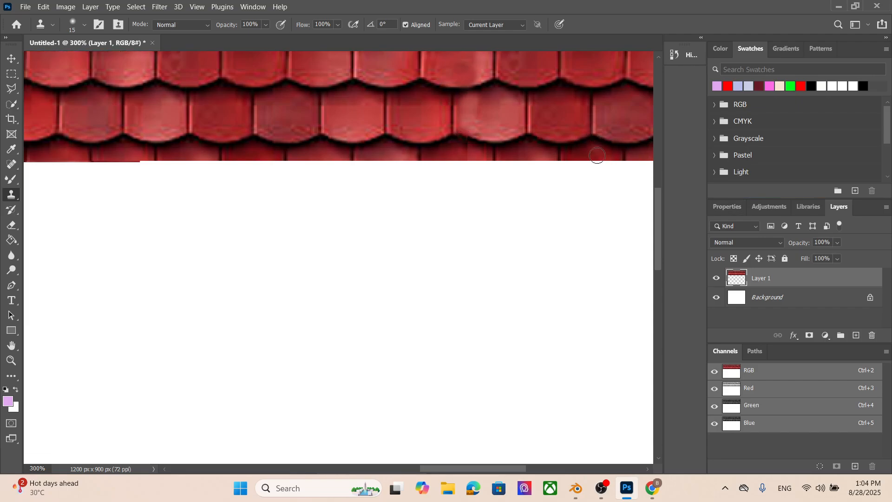
scroll(438, 182, up, 1)
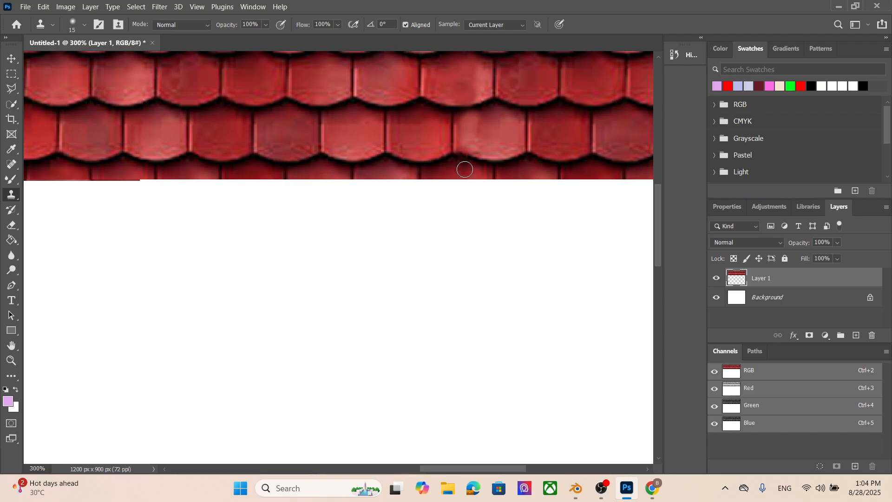
scroll(566, 251, up, 1)
scroll(567, 252, up, 1)
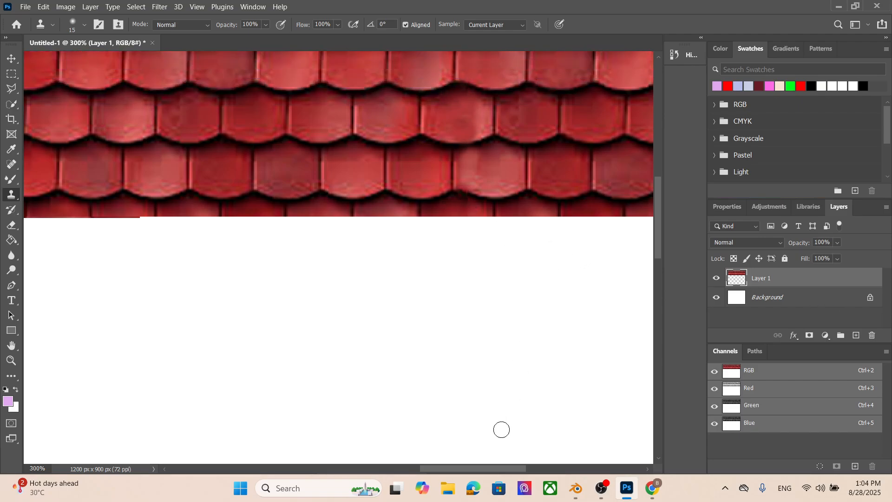
drag(464, 466, 487, 470)
scroll(390, 325, up, 10)
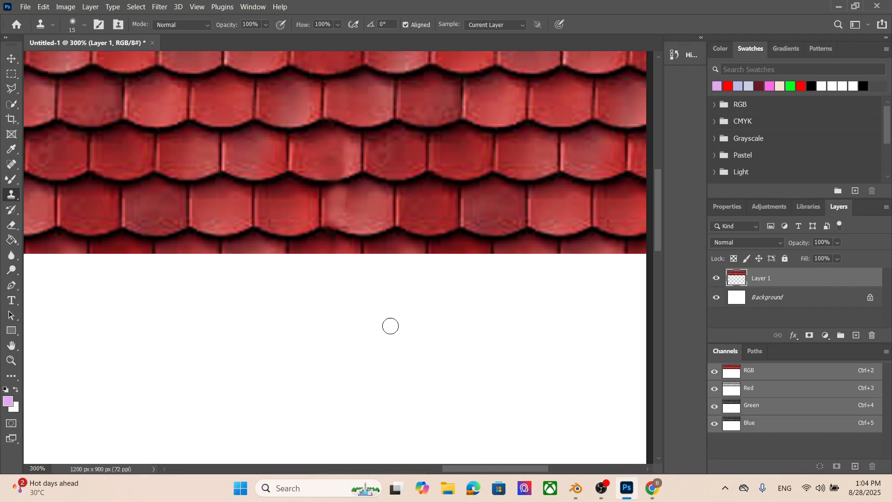
alt+scroll(448, 246, down, 3)
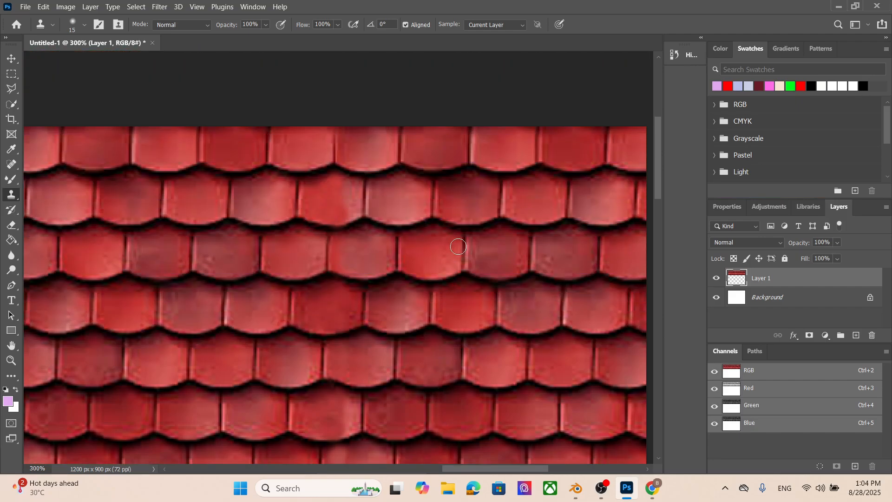
alt+scroll(459, 252, down, 2)
scroll(464, 263, down, 2)
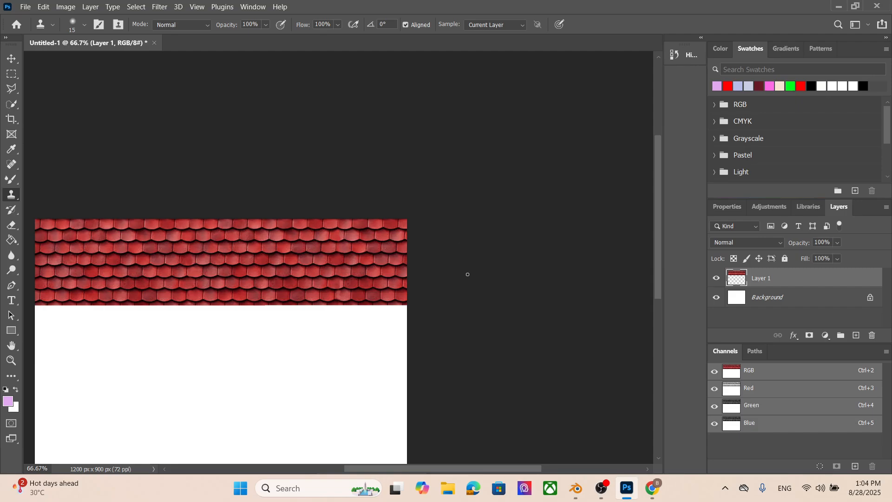
drag(478, 470, 425, 468)
scroll(508, 247, down, 5)
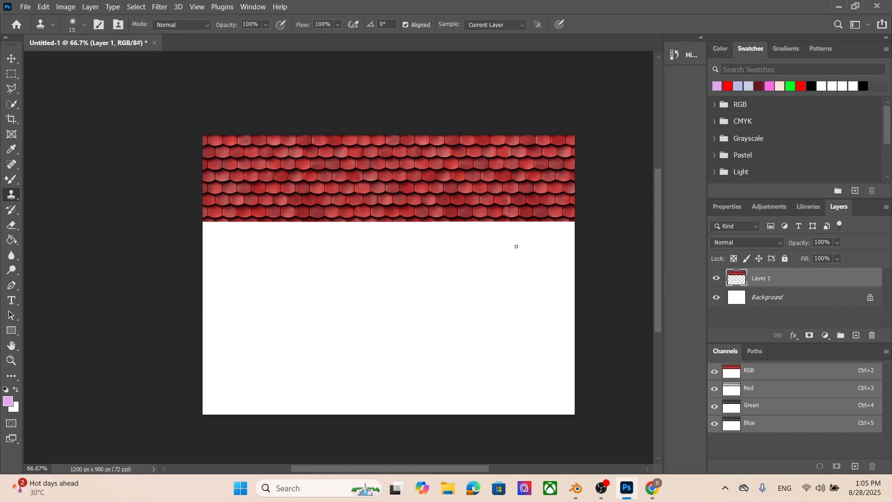
- Switch to Chrome and change the image search from roof to "wall texture cartoon"
click(652, 487)
scroll(447, 296, down, 19)
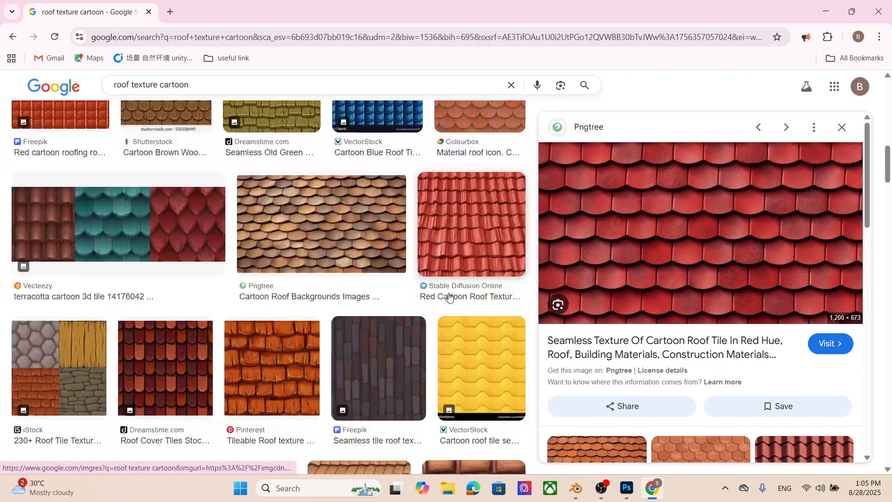
scroll(203, 147, up, 4)
scroll(203, 147, up, 12)
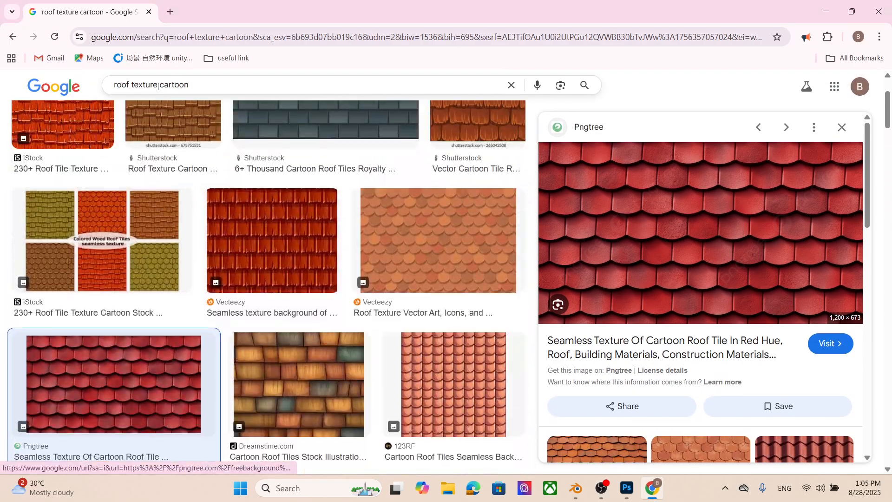
drag(131, 85, 113, 88)
text(wa)
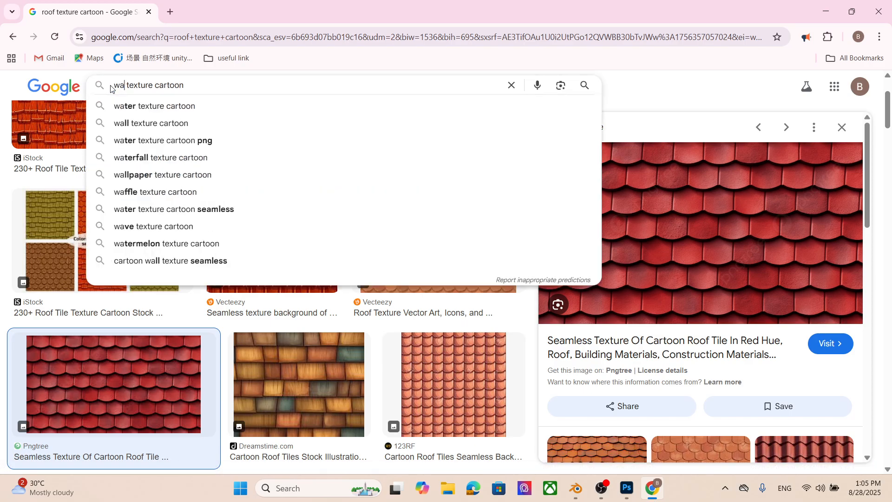
text(ll)
key(Return)
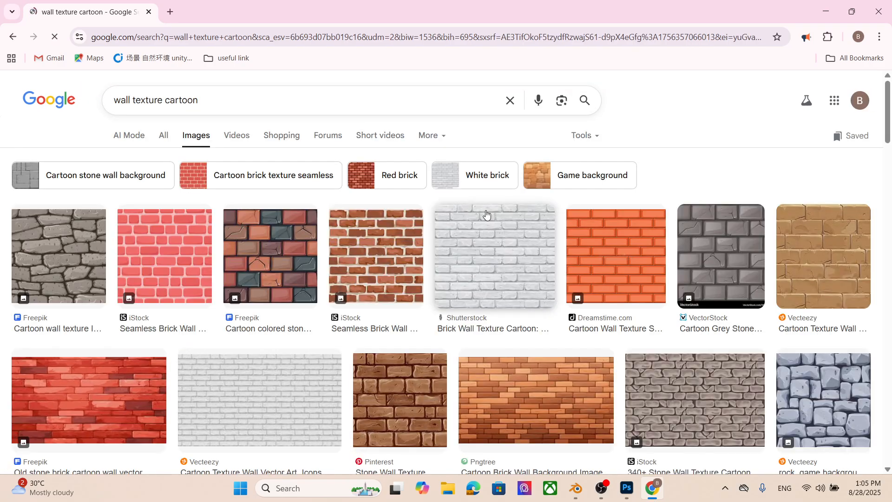
- Find the Freepik image "Cartoon colored stone wall texture" among the results and copy it
scroll(392, 232, down, 2)
scroll(391, 232, down, 6)
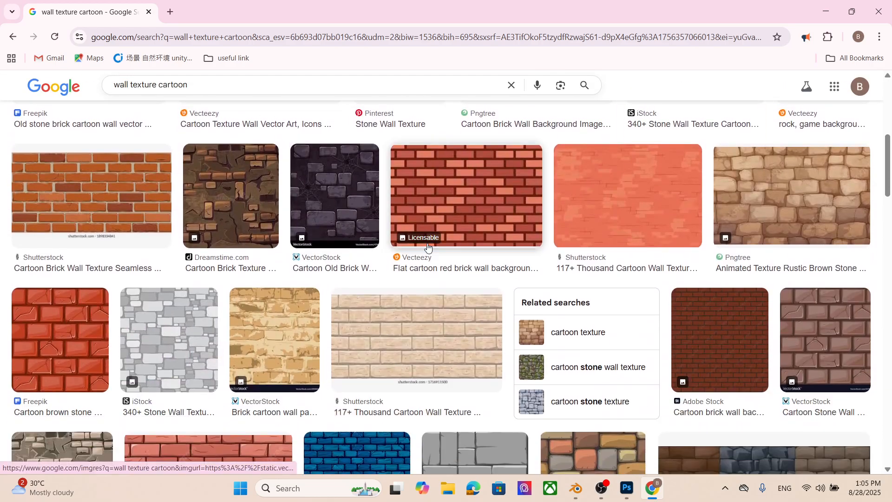
scroll(751, 225, down, 2)
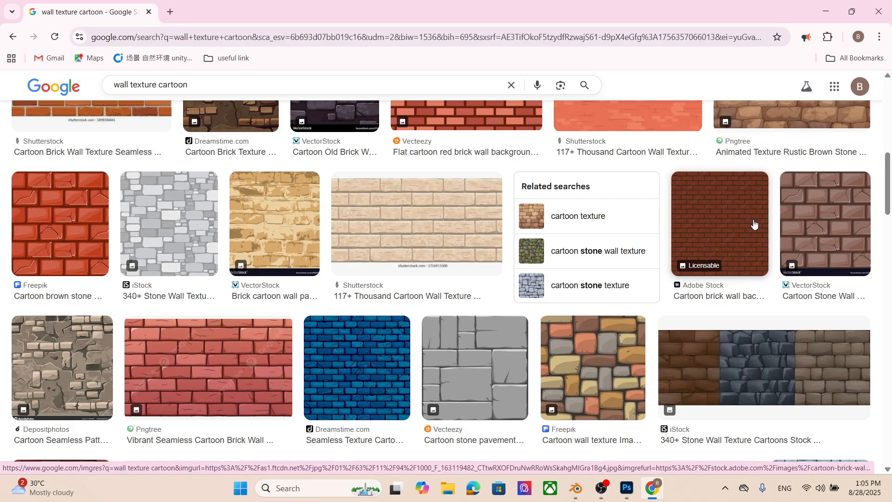
click(52, 243)
scroll(722, 271, down, 5)
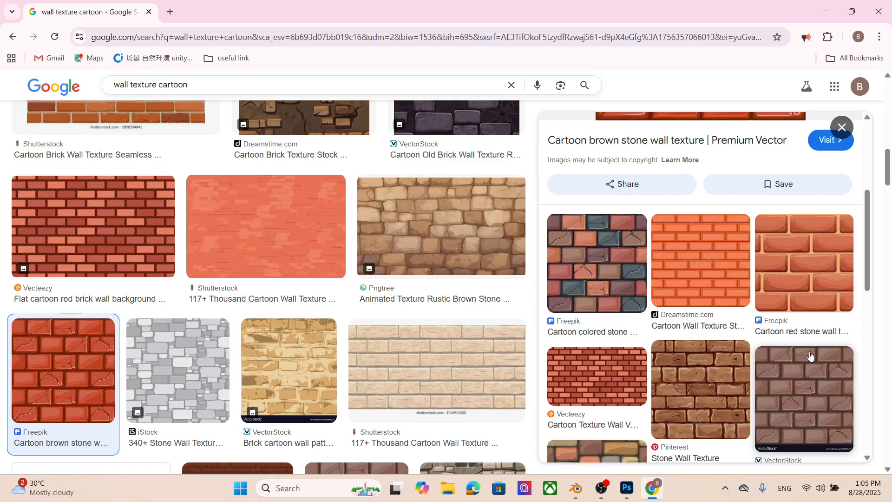
click(584, 288)
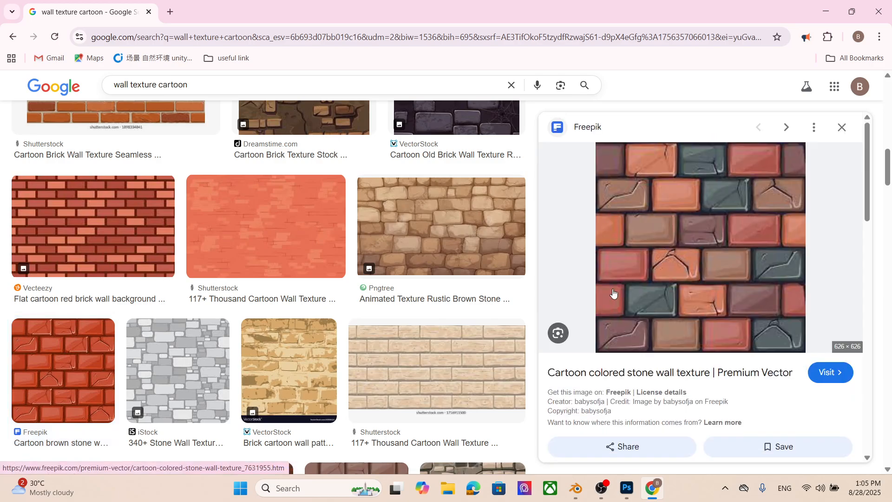
right_click(707, 205)
click(788, 398)
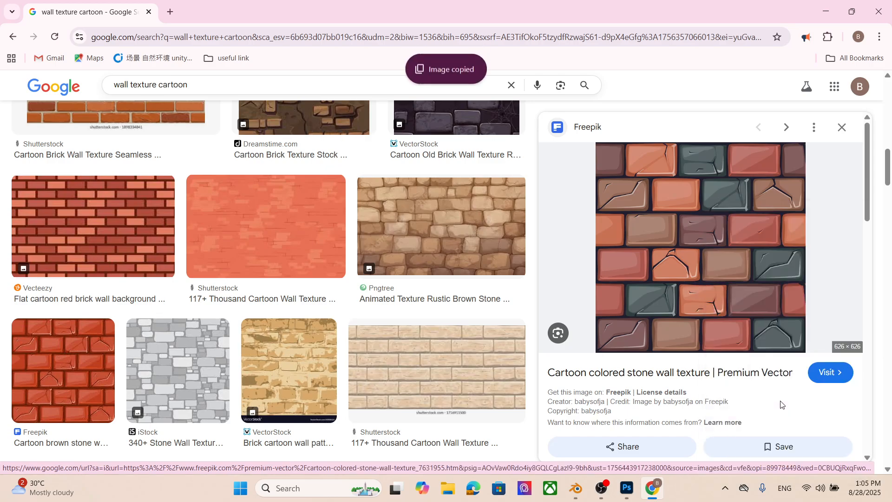
- Paste the stone wall texture into the Photoshop document, scale it down and fit it against the canvas's left edge directly below the roof strip
click(627, 488)
key(ctrl+v)
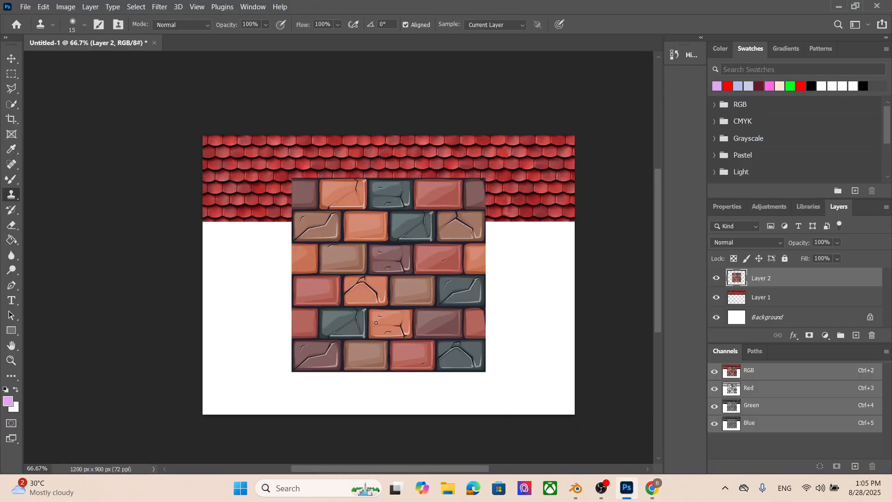
key(ctrl+t)
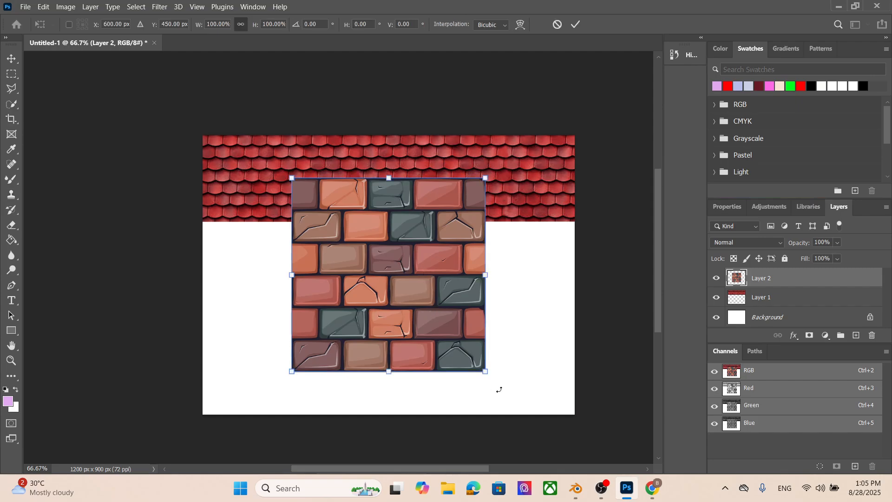
drag(483, 371, 430, 318)
drag(387, 266, 299, 310)
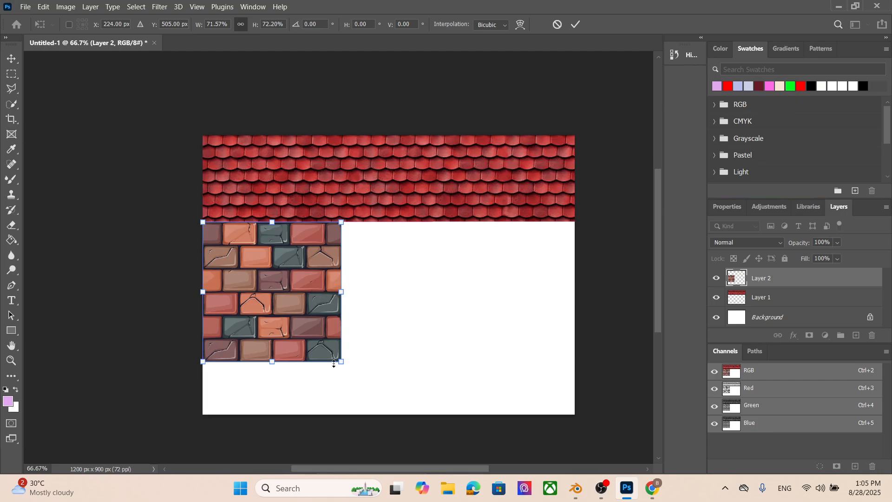
drag(342, 361, 320, 332)
key(Return)
- Paste a copy of the scaled stone block and move it flush against the first block's right edge
key(s)
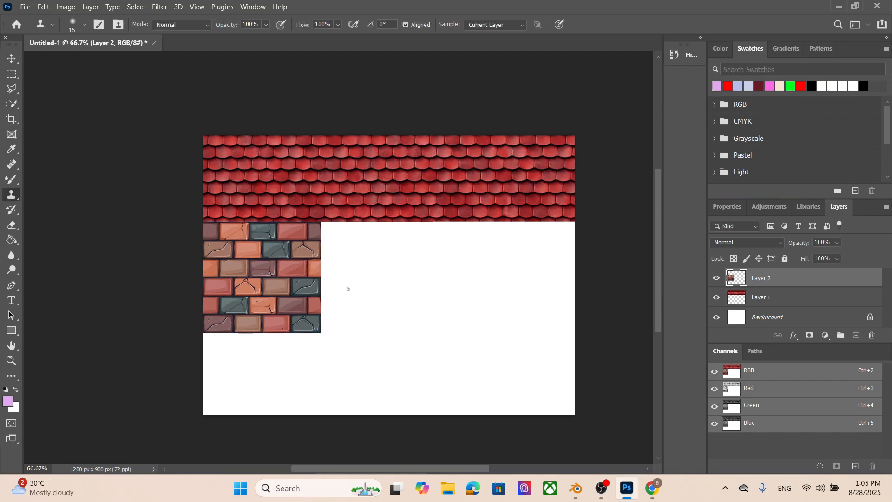
key(ctrl+v)
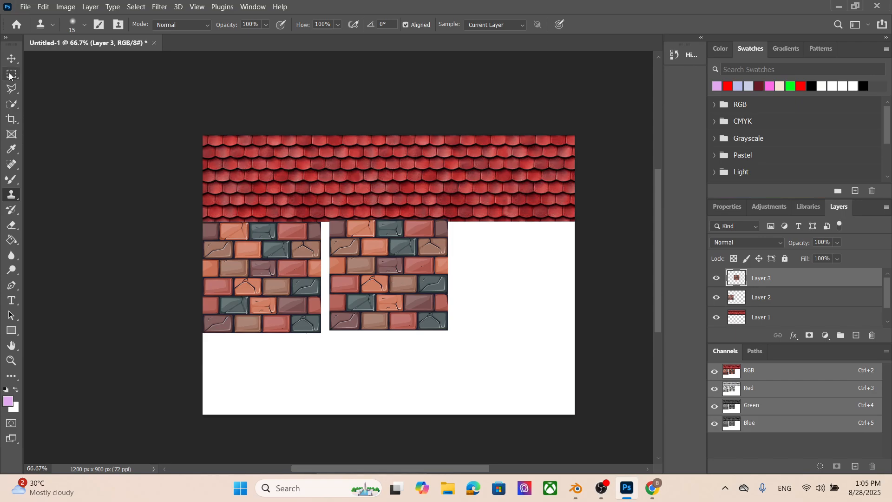
click(12, 58)
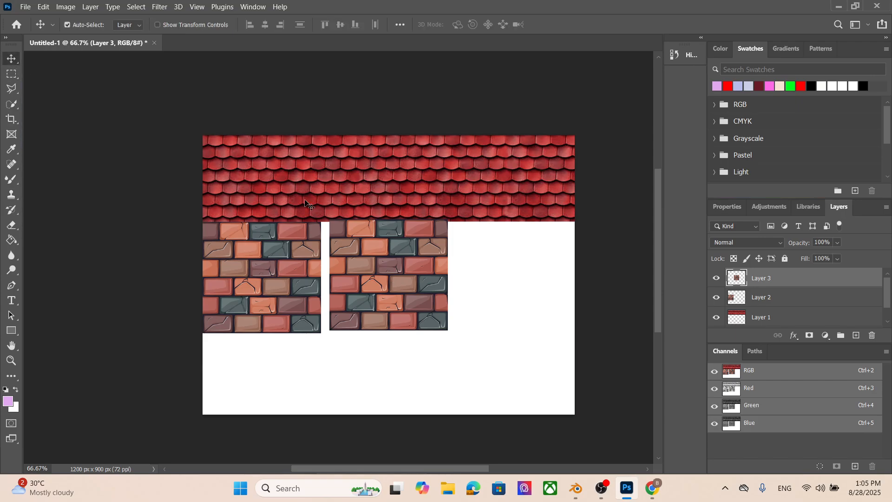
drag(365, 263, 376, 271)
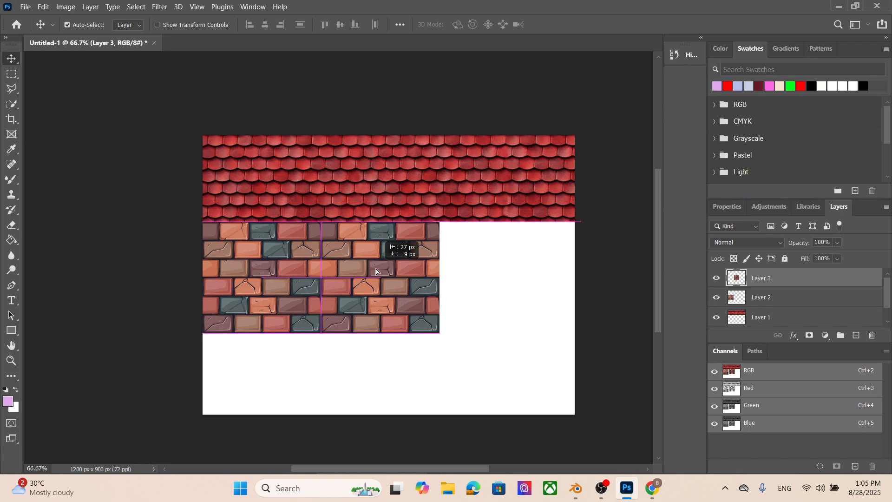
click(563, 290)
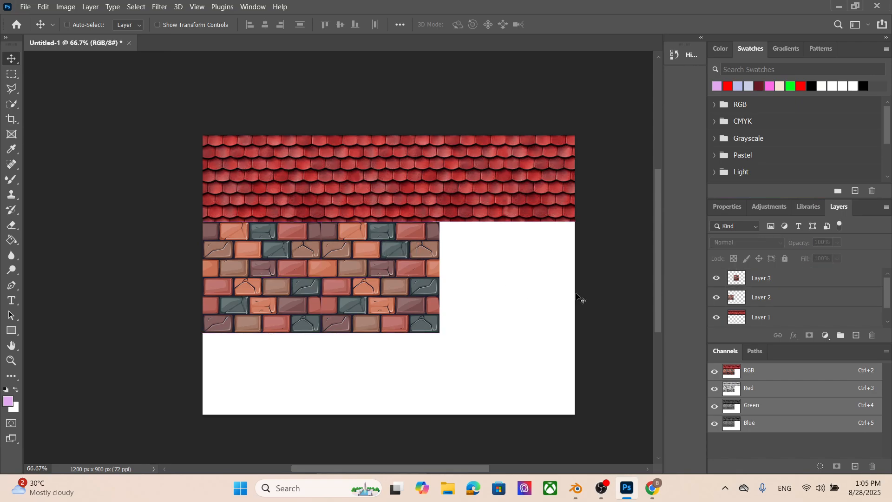
- Shift the second stone block slightly left over the first so the split bricks join at a natural width
key(ctrl+plus)
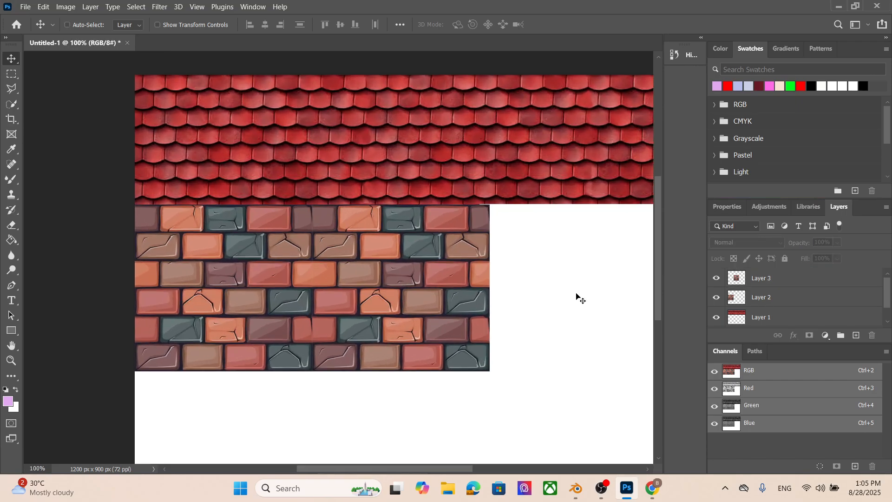
drag(403, 267, 396, 266)
click(523, 273)
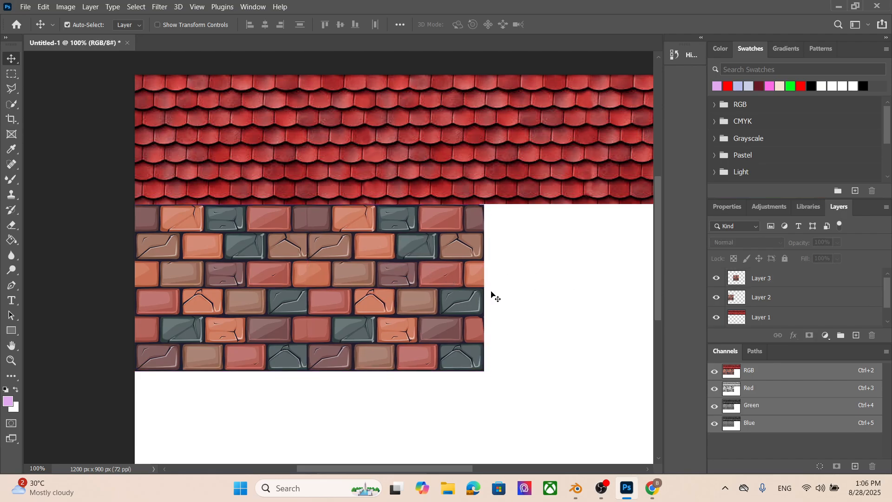
key(ctrl+plus)
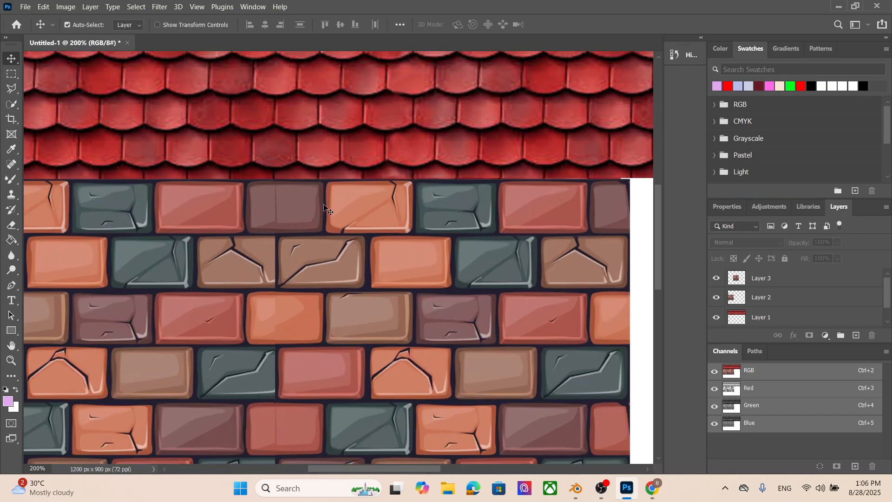
- Duplicate Layer 3 and move the copy to the right of the second stone block to continue the wall strip
click(789, 286)
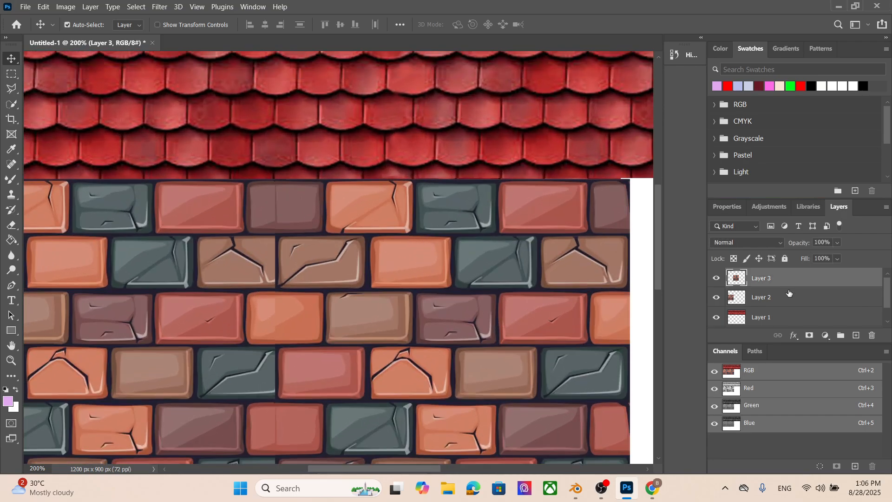
key(ctrl+minus)
key(ctrl+minus)
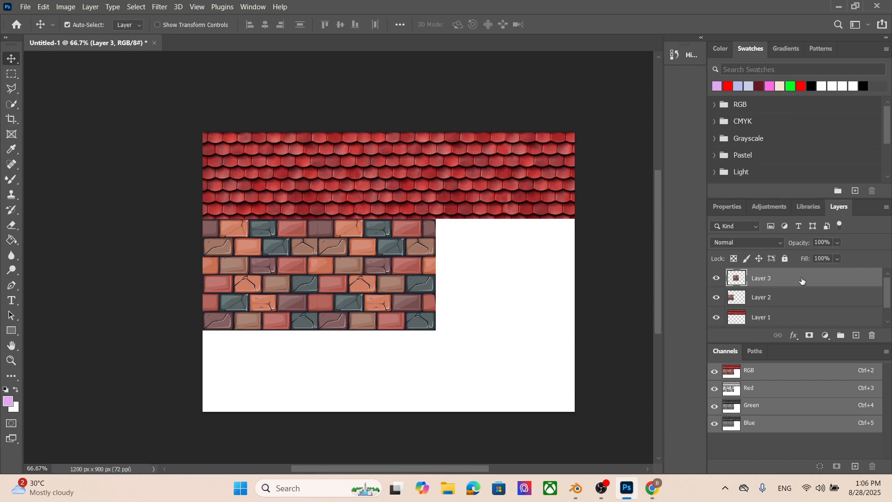
key(ctrl+j)
drag(385, 287, 497, 291)
click(578, 296)
click(514, 275)
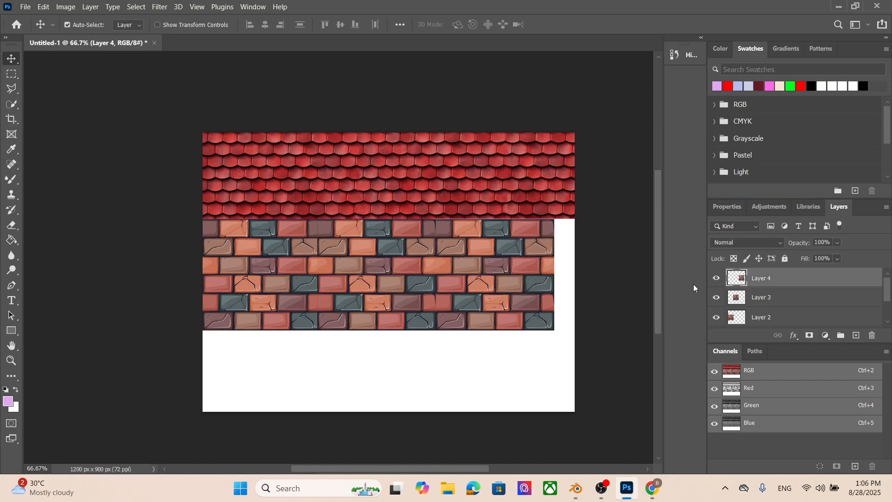
- Paste another stone block and place it after the third one, filling the wall strip to the canvas's right edge
key(ctrl+v)
drag(382, 287, 608, 291)
click(598, 371)
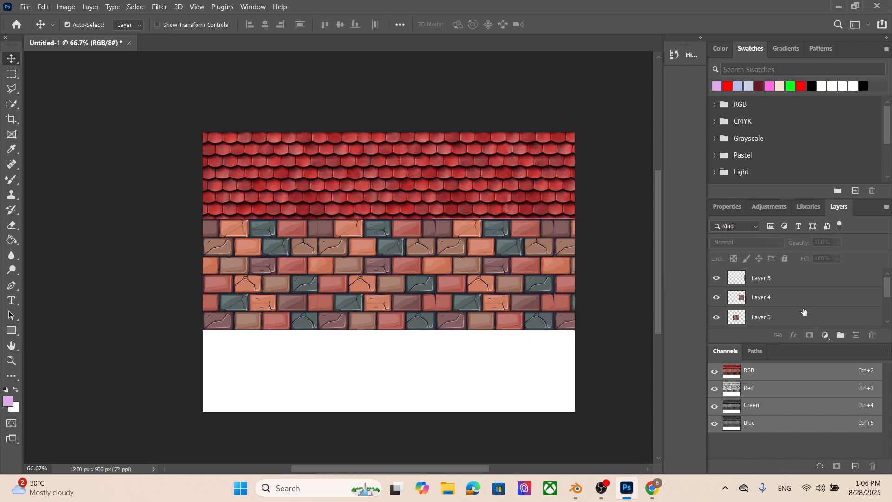
- Merge the four stone wall layers, Layer 2 through Layer 5, into one layer
click(788, 278)
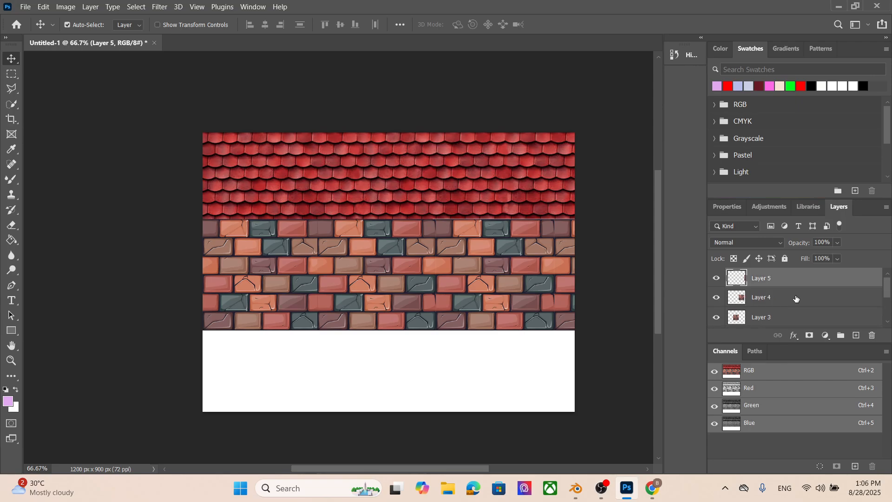
shift+click(792, 298)
shift+click(788, 318)
scroll(788, 311, down, 2)
shift+click(786, 295)
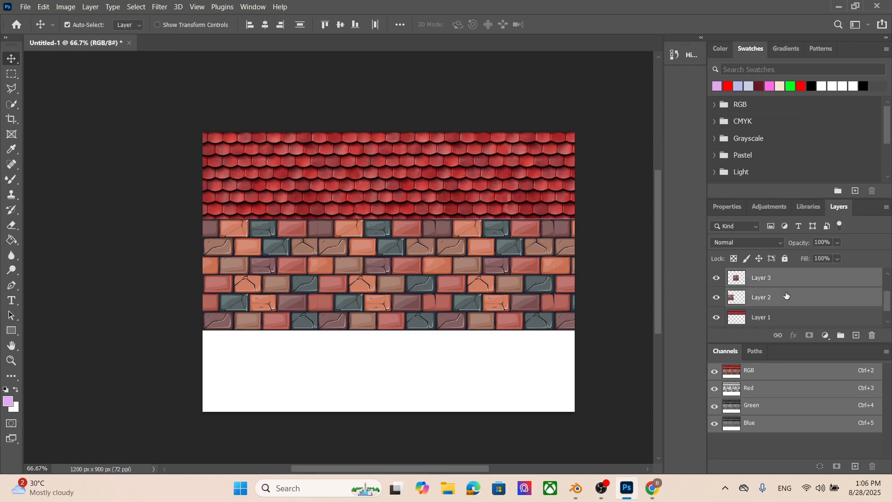
right_click(784, 285)
click(719, 338)
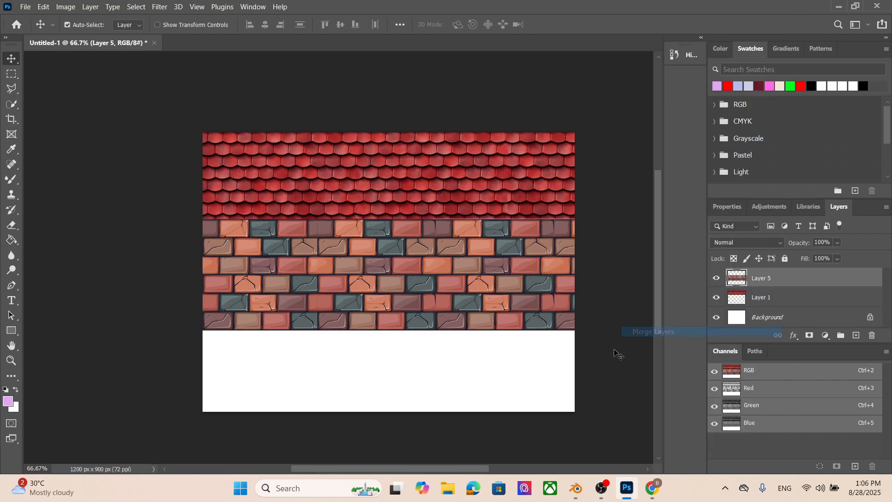
- Clone clean surface over the vertical seam in the top-row purple brick with the Clone Stamp
key(ctrl+plus)
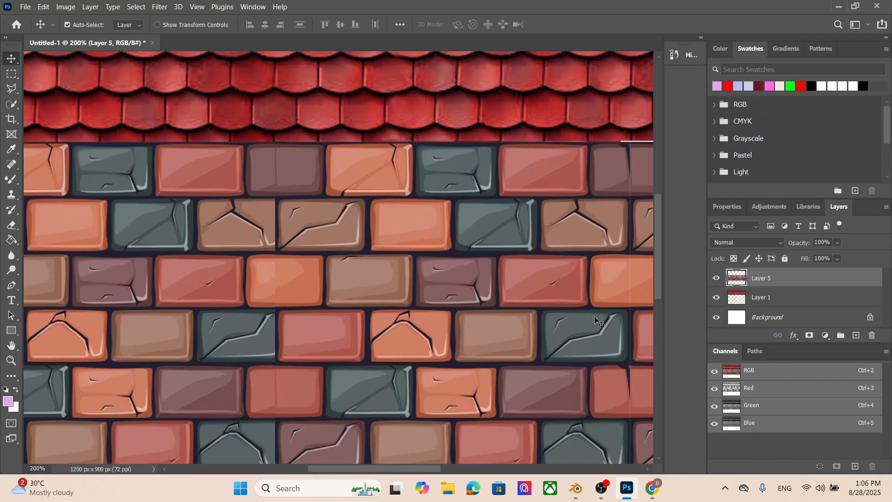
scroll(292, 209, up, 1)
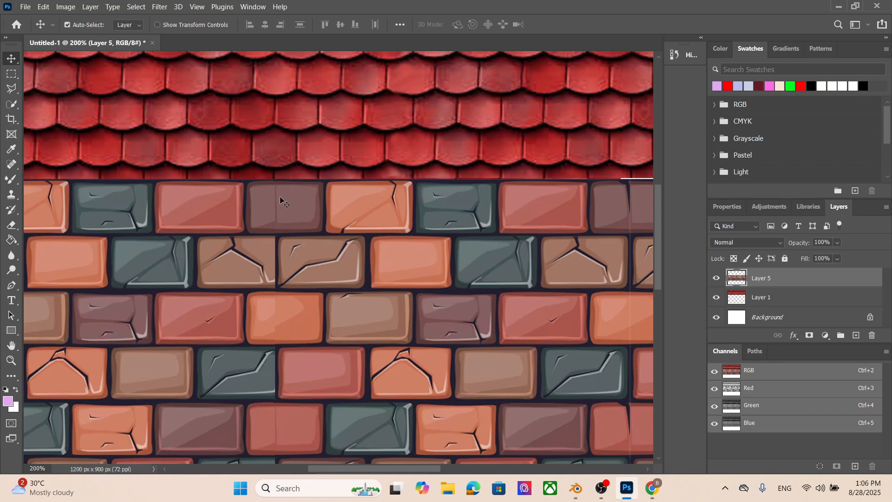
click(12, 195)
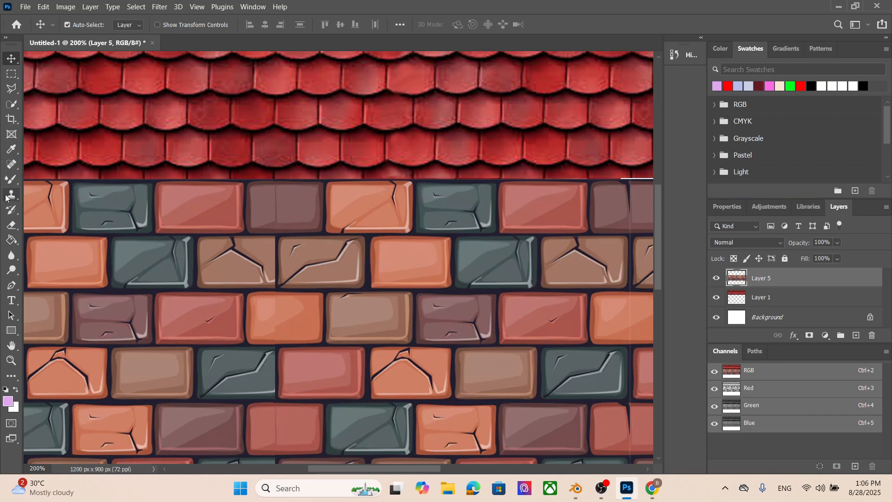
alt+click(298, 206)
drag(285, 205, 279, 196)
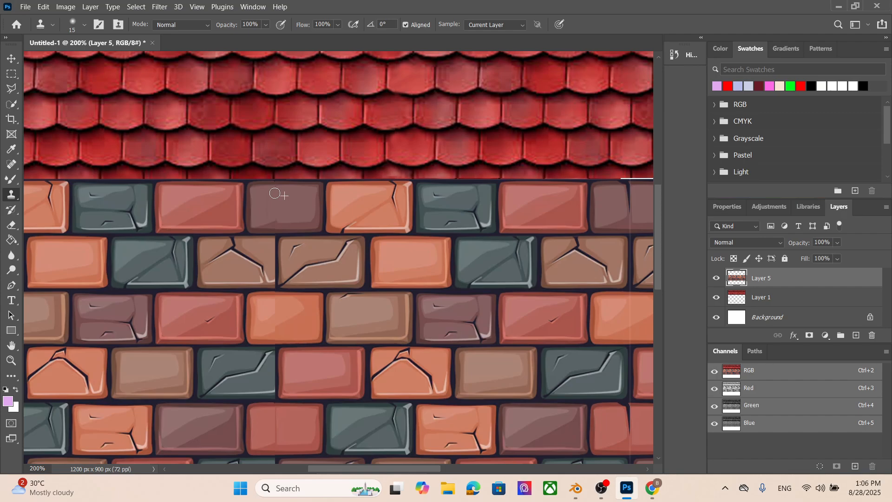
- Clone away the vertical seam in the fifth-row red brick at the same block joint
scroll(278, 192, down, 5)
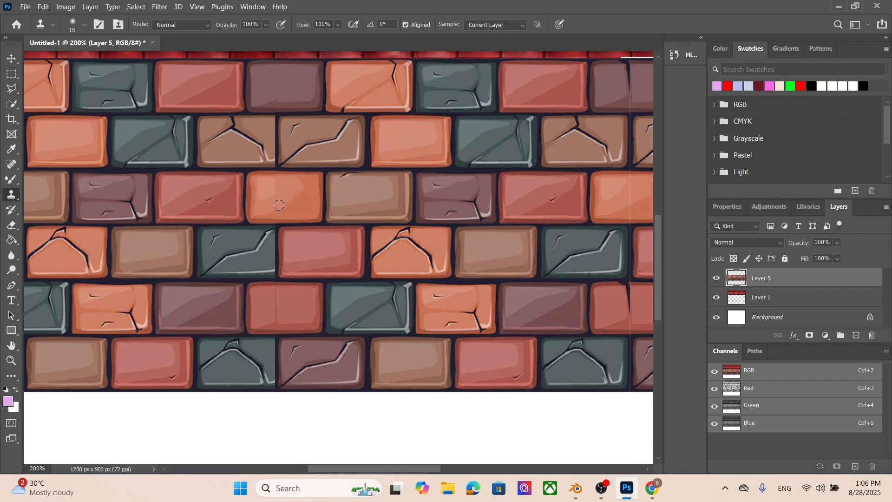
scroll(375, 204, down, 4)
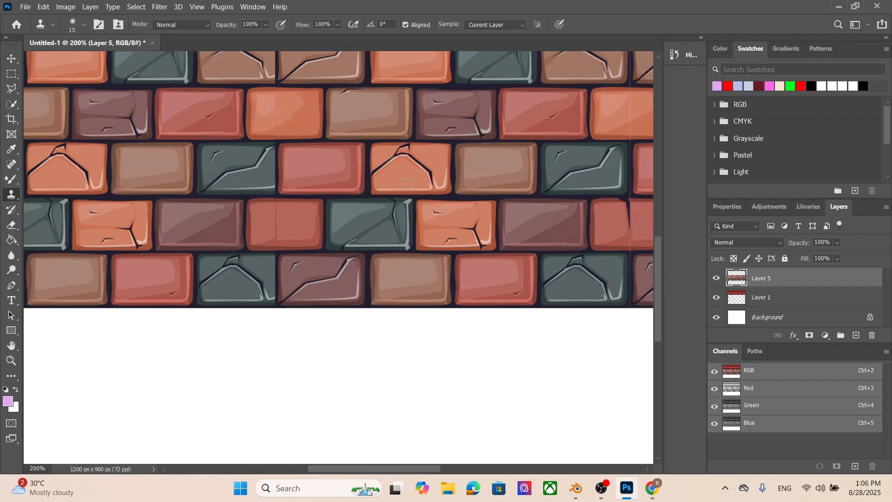
scroll(388, 210, down, 1)
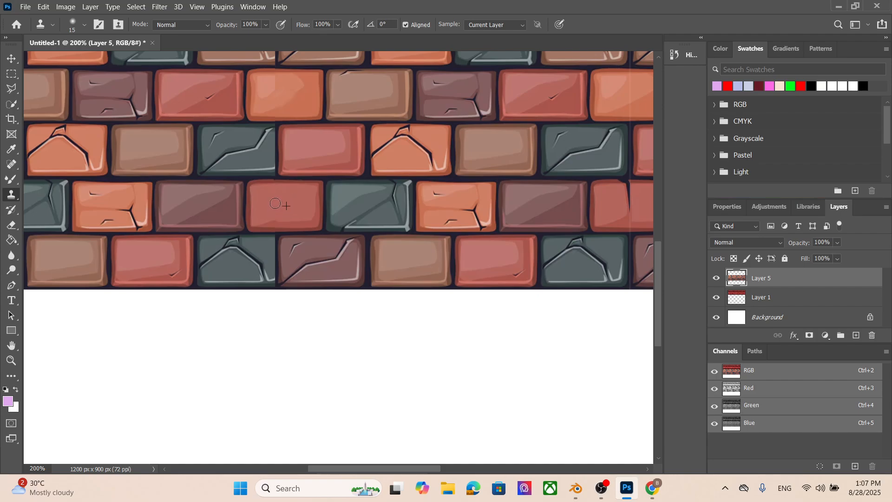
scroll(332, 198, down, 2)
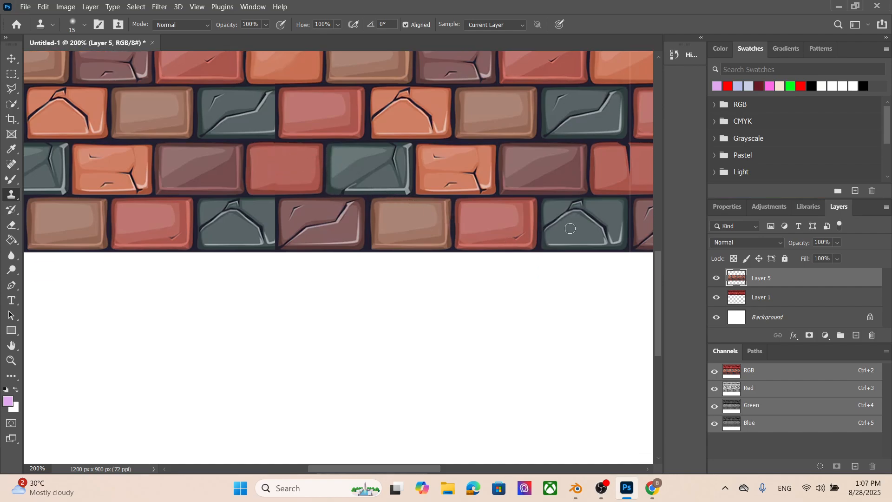
- Switch to the Brush tool at the next block joint and shrink the brush to 5 px
scroll(570, 228, up, 7)
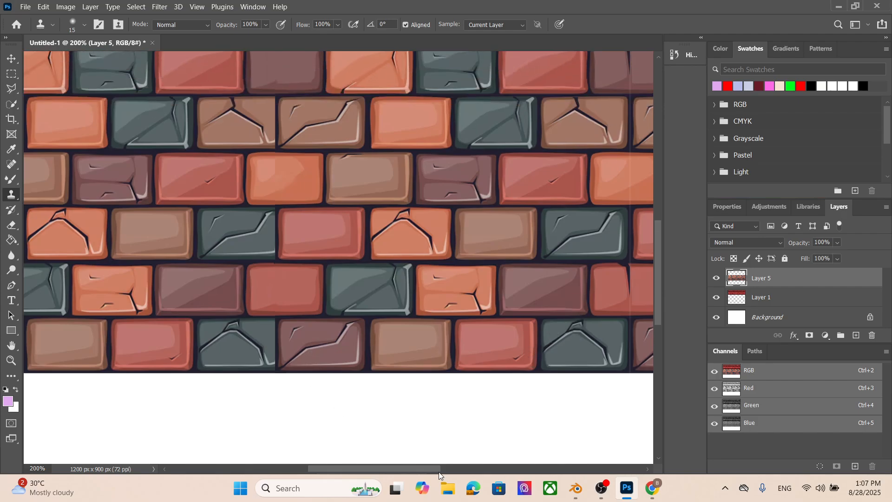
drag(439, 469, 471, 473)
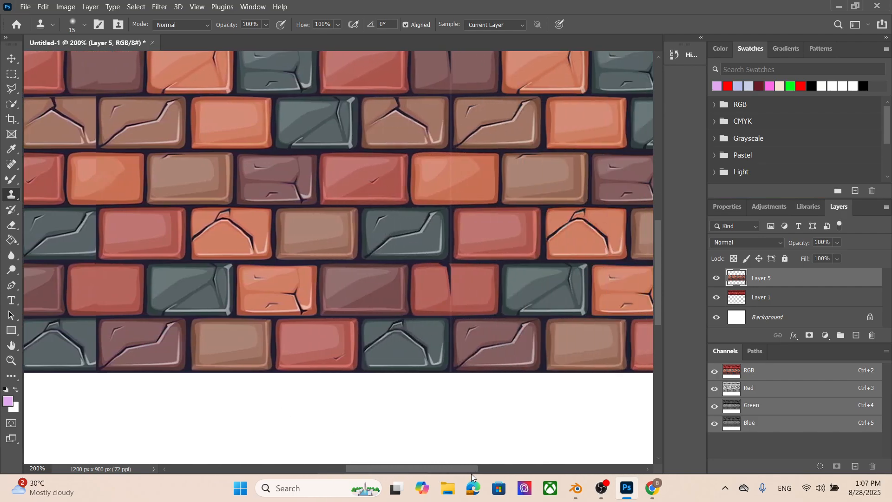
scroll(475, 225, up, 3)
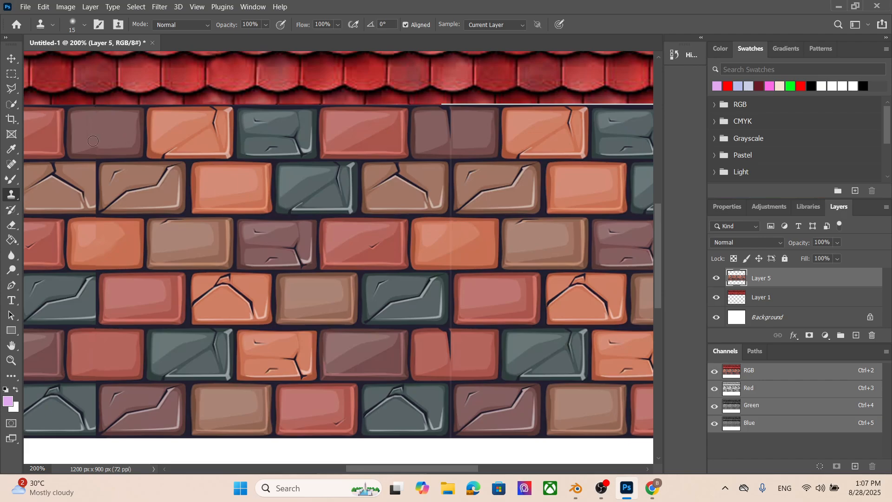
click(12, 104)
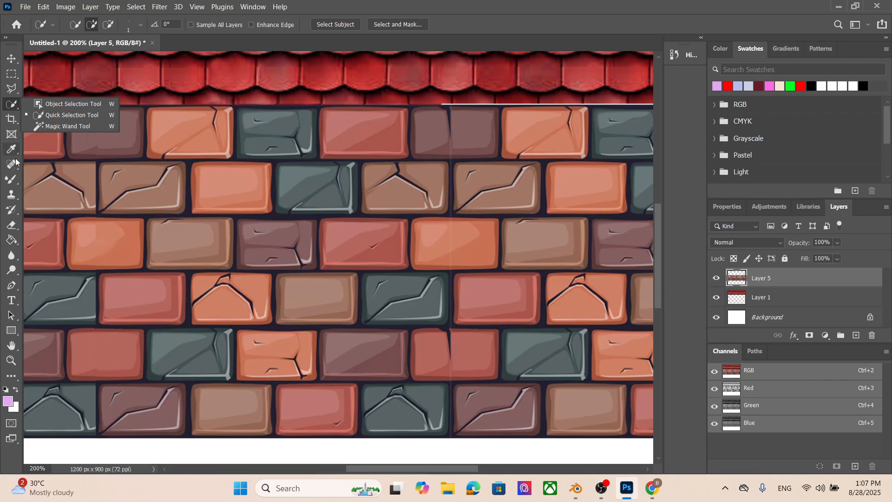
click(13, 179)
click(63, 180)
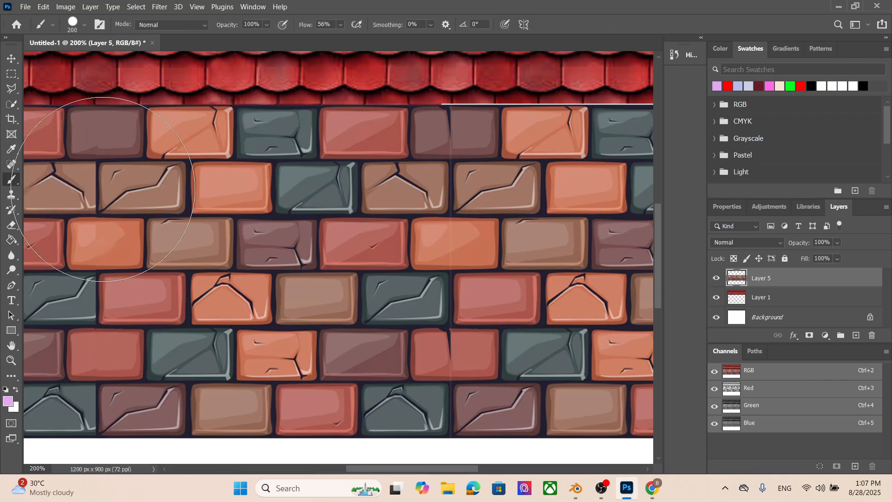
key(bracketleft)
key(bracketleft)
key(bracketleft)
key(bracketleft)
key(bracketleft)
key(bracketleft)
key(bracketleft)
key(bracketleft)
key(bracketleft)
key(bracketleft)
key(bracketleft)
key(bracketleft)
key(bracketleft)
key(bracketleft)
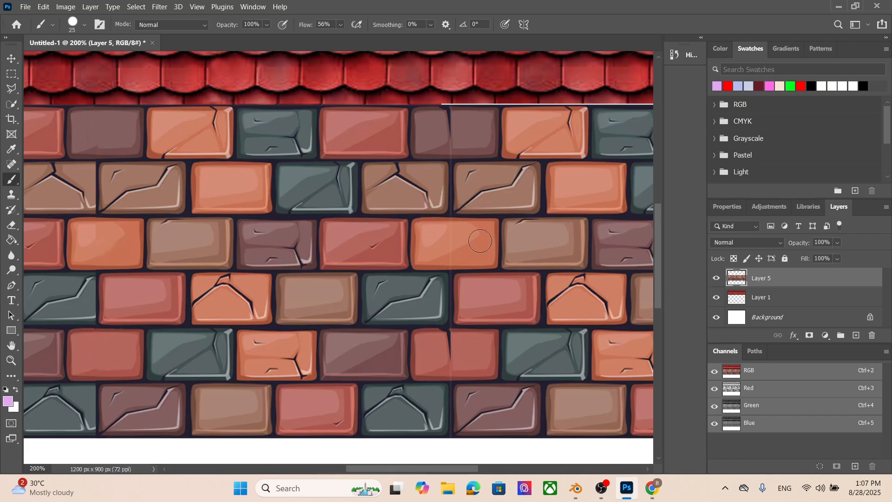
key(bracketleft)
key(bracketleft)
key(bracketleft)
key(bracketleft)
key(bracketleft)
key(bracketleft)
key(bracketleft)
key(bracketleft)
key(bracketleft)
key(bracketleft)
- Try to paint over the seam in the third-row orange brick with orange sampled from that brick
key(alt)
click(8, 400)
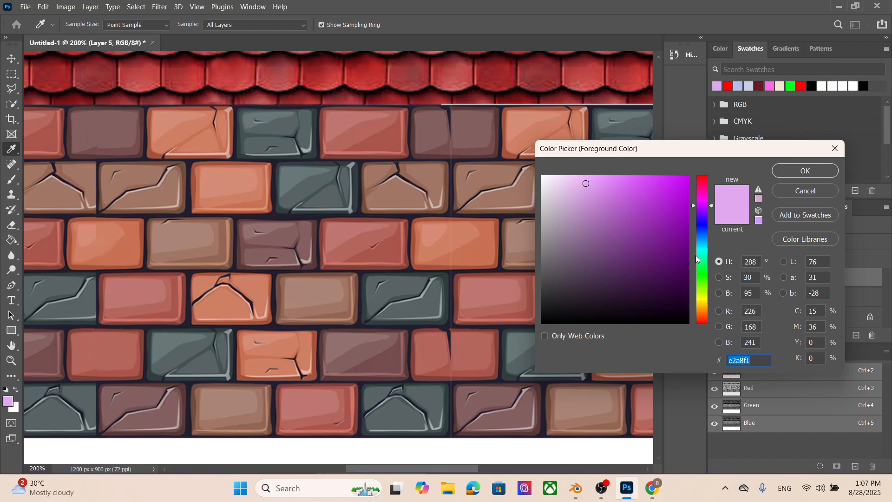
click(460, 238)
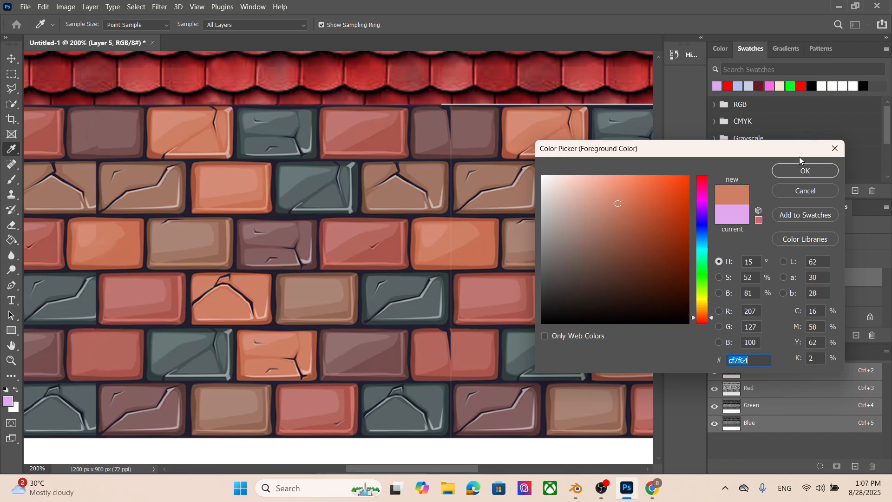
click(804, 171)
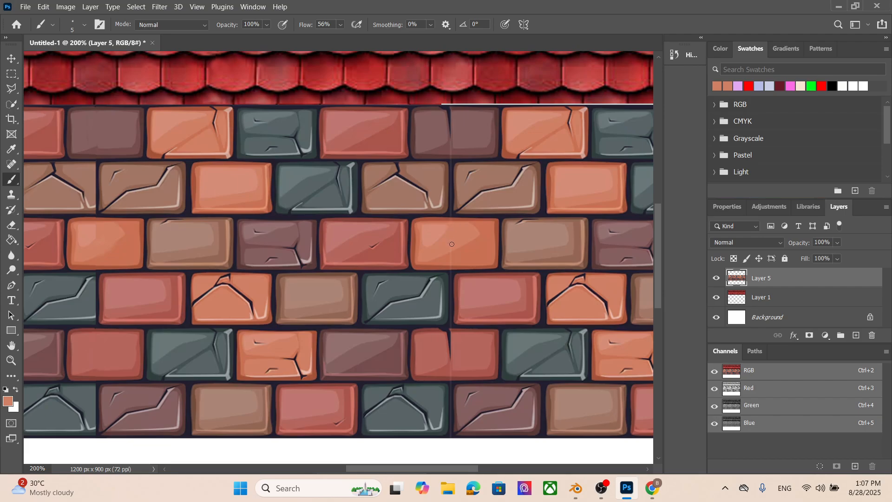
alt+click(484, 251)
mouse_move(459, 259)
mouse_down()
mouse_move(452, 259)
mouse_move(519, 258)
mouse_up()
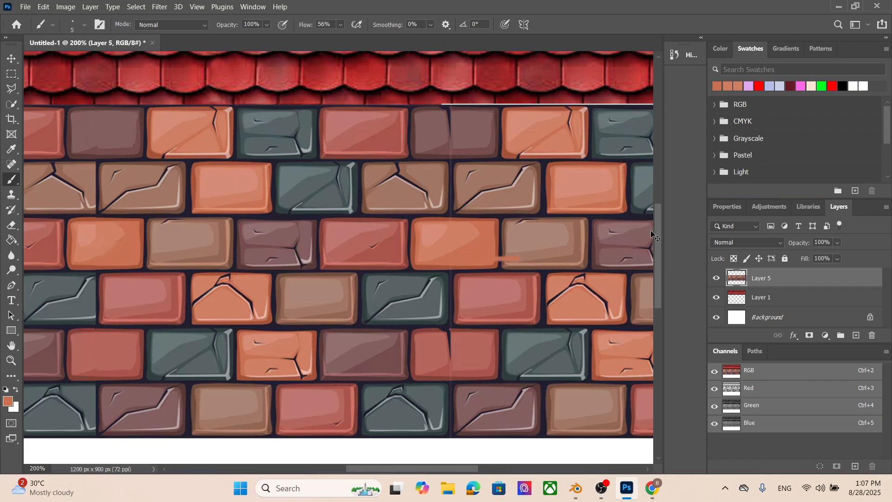
key(ctrl+z)
- Paint over the mortar seam between the two cracked brown bricks using the sampled dark mortar colour and a 2 px brush
key(ctrl+plus)
key(ctrl+plus)
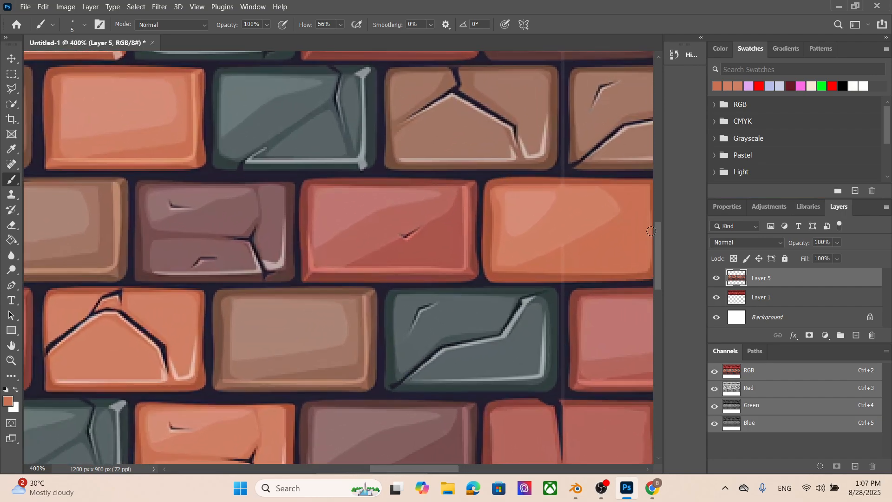
scroll(560, 195, up, 1)
key(x)
key(x)
key(x)
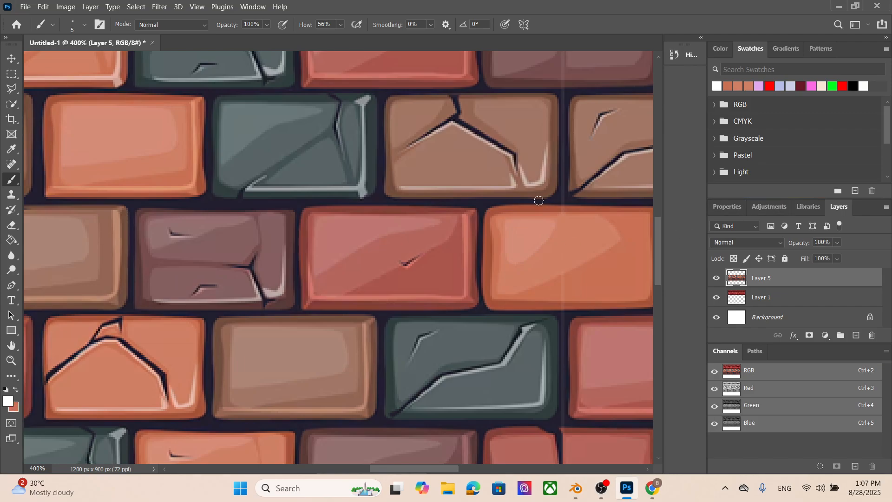
alt+click(556, 202)
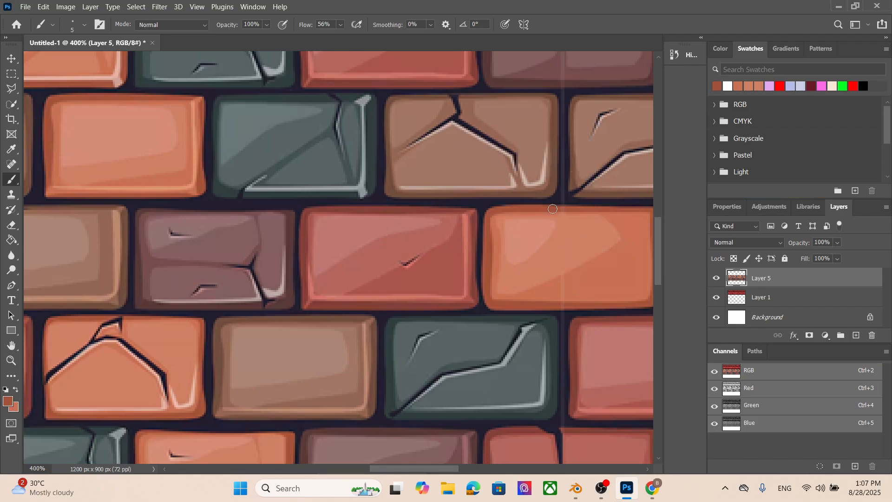
key([)
key([)
key([)
scroll(587, 177, up, 1)
scroll(586, 178, up, 1)
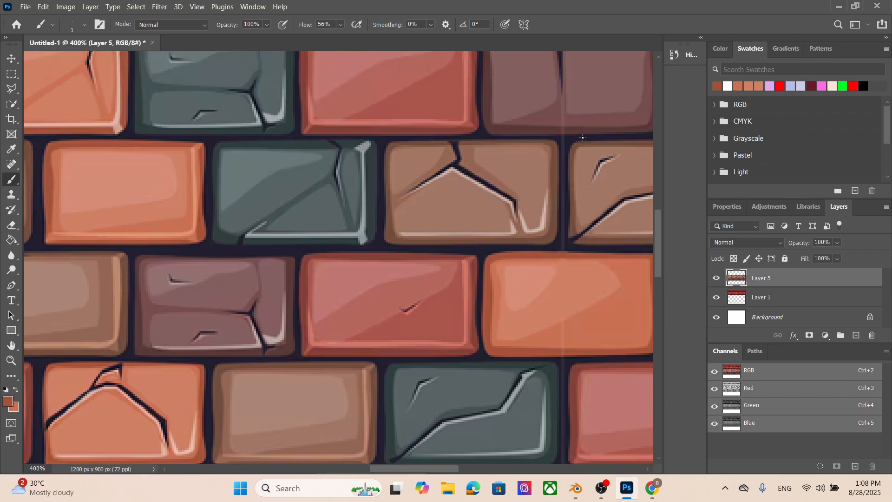
alt+click(583, 137)
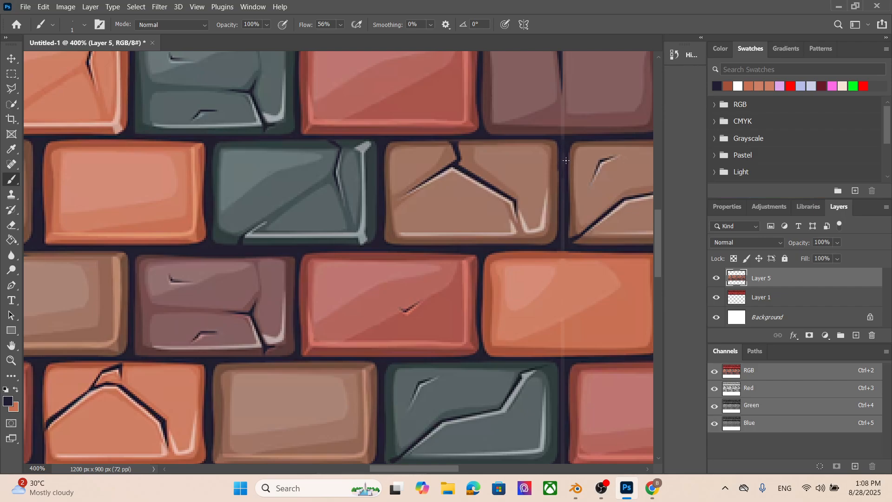
key(bracketright)
- Paint out the seam across the third-row orange brick and its darker lower edge with colours sampled from the brick
scroll(572, 252, down, 3)
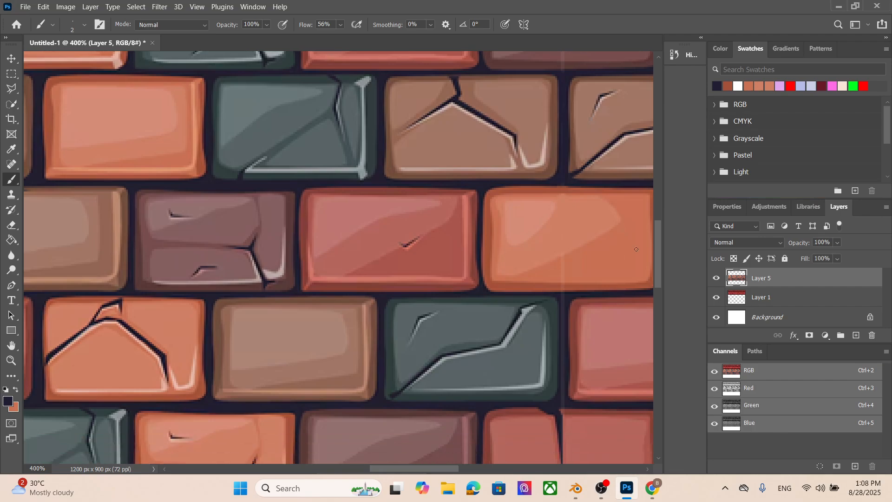
alt+click(591, 246)
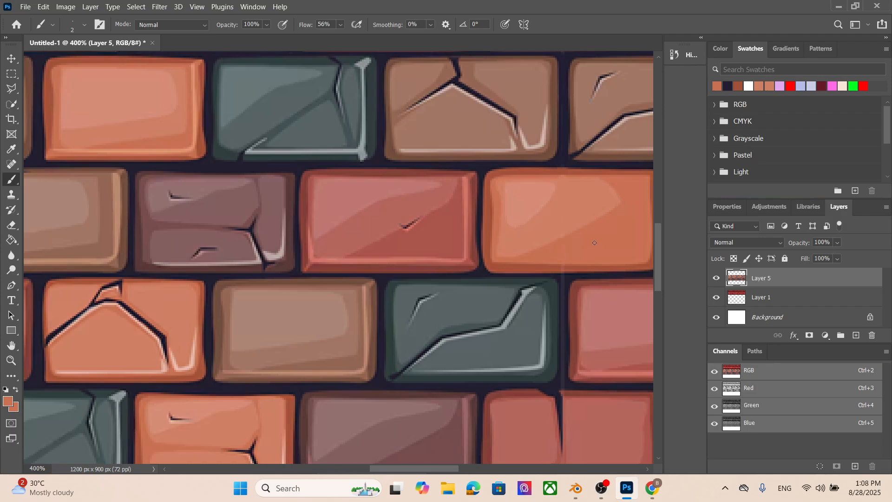
scroll(595, 243, down, 3)
alt+click(576, 211)
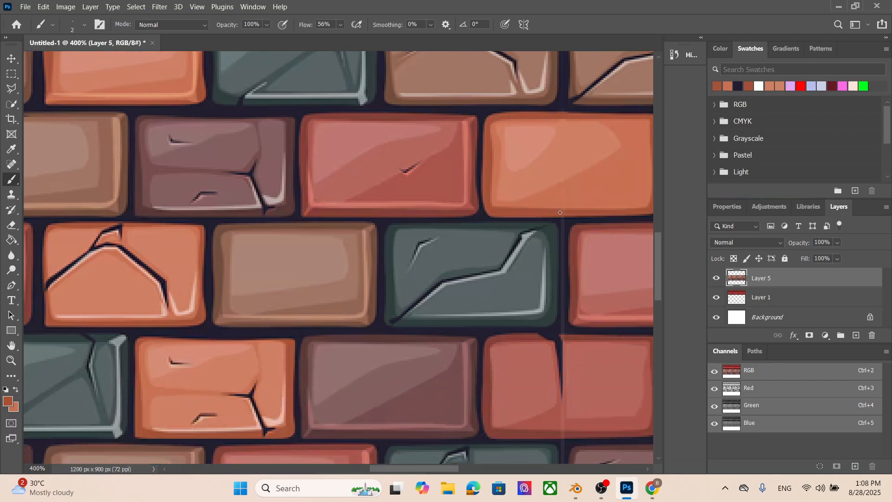
drag(537, 207, 579, 212)
- Paint over the mortar seam beside the fourth-row cracked grey brick with the sampled dark mortar colour
scroll(599, 144, down, 7)
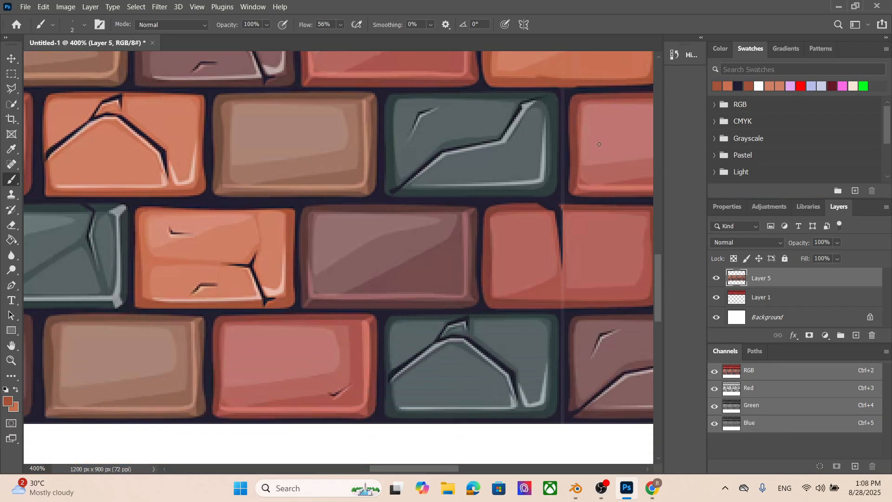
scroll(599, 145, down, 1)
alt+click(561, 181)
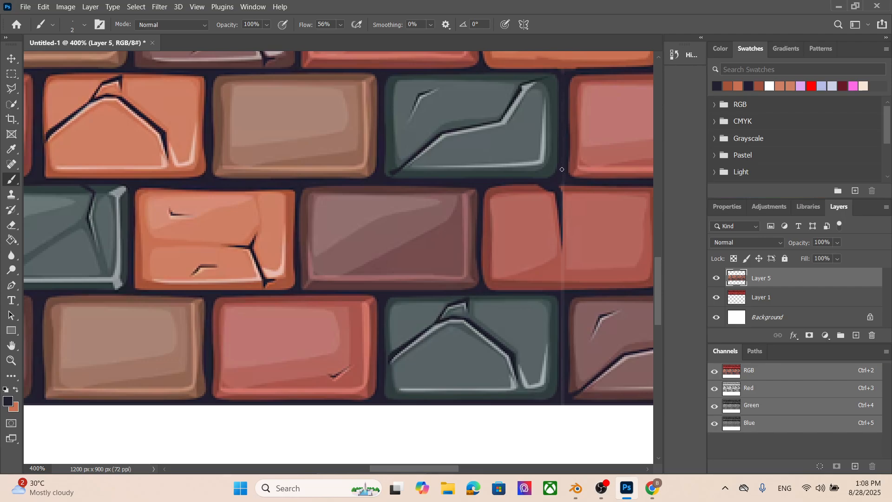
- Retouch the seam in the lower part of the fifth-row red brick with reds sampled from its face and bottom edge
scroll(562, 181, down, 3)
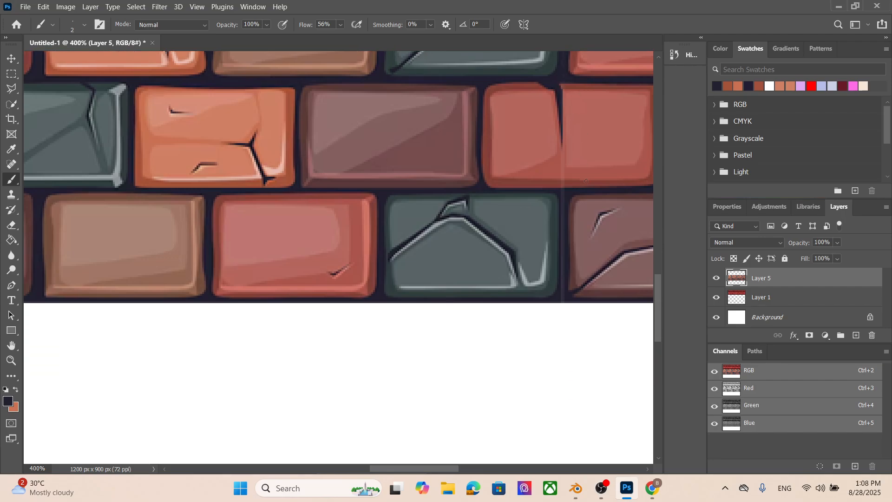
alt+click(575, 158)
alt+click(545, 168)
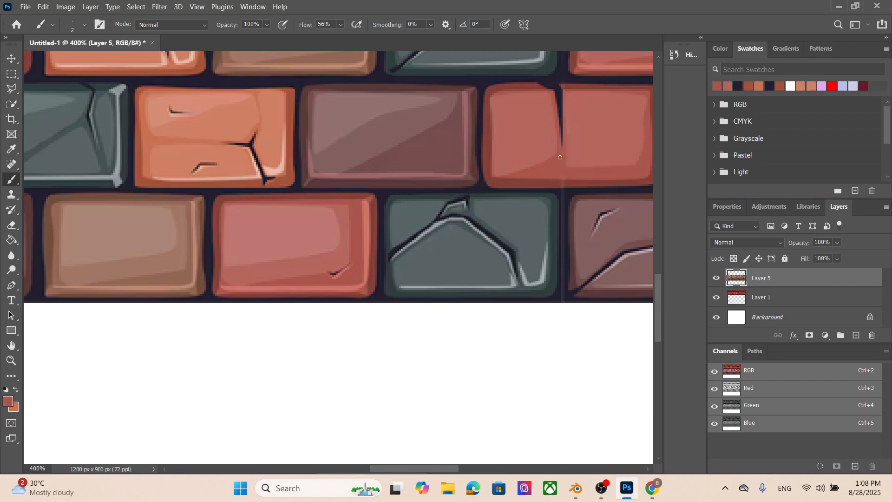
alt+click(552, 179)
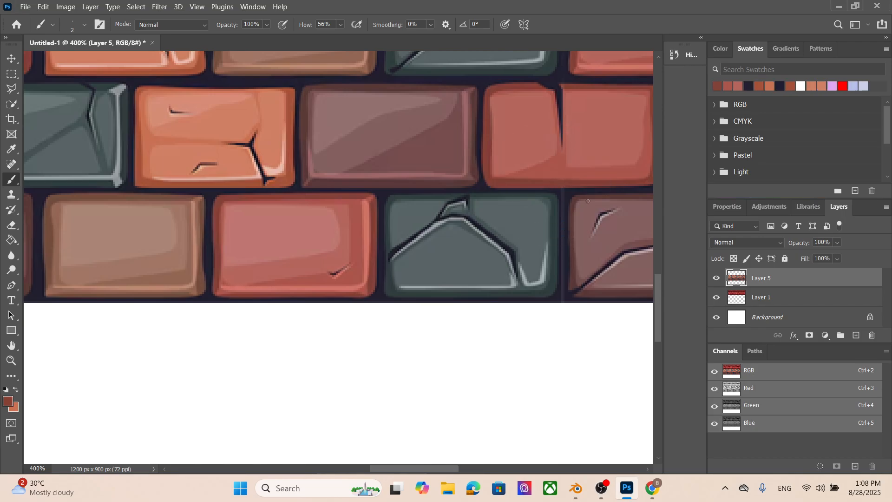
- Paint over the mortar seam beside the bottom-row cracked grey brick with the sampled dark mortar colour
scroll(588, 201, down, 1)
alt+click(569, 170)
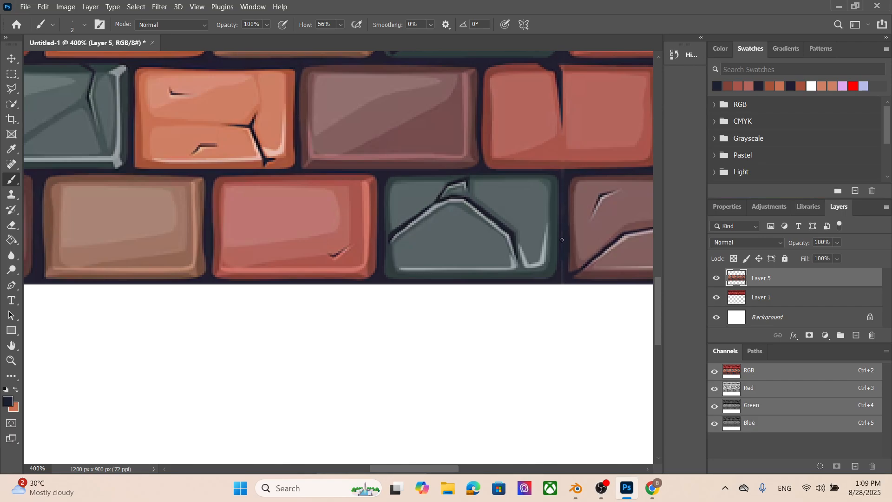
drag(561, 289, 563, 248)
key(ctrl+z)
drag(562, 251, 566, 273)
- Cover the seam below the crack in the top-row purple brick with its sampled face colour, using a 4 px hard round brush
scroll(438, 436, up, 5)
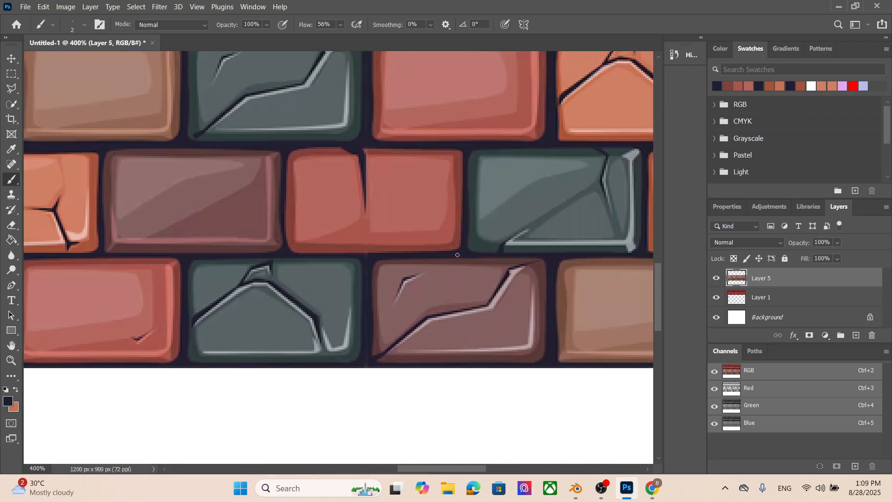
scroll(457, 175, up, 5)
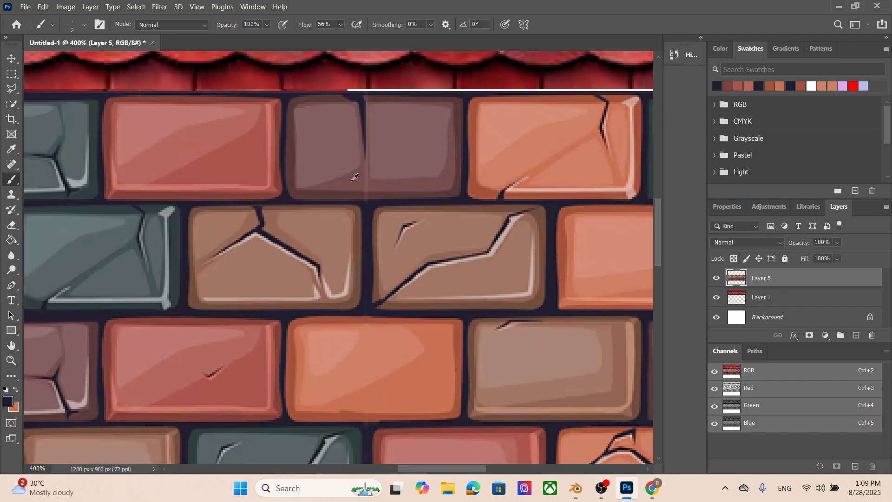
alt+click(355, 179)
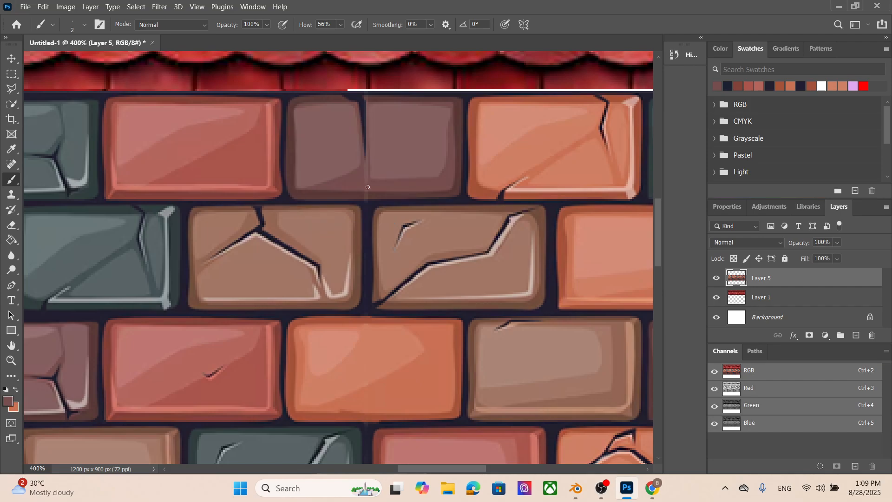
key(bracketright)
key(bracketright)
click(76, 29)
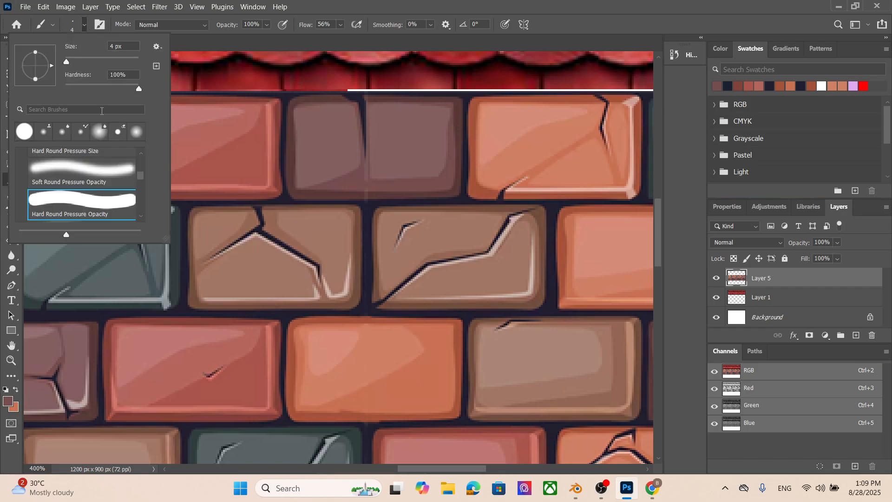
click(28, 135)
click(366, 187)
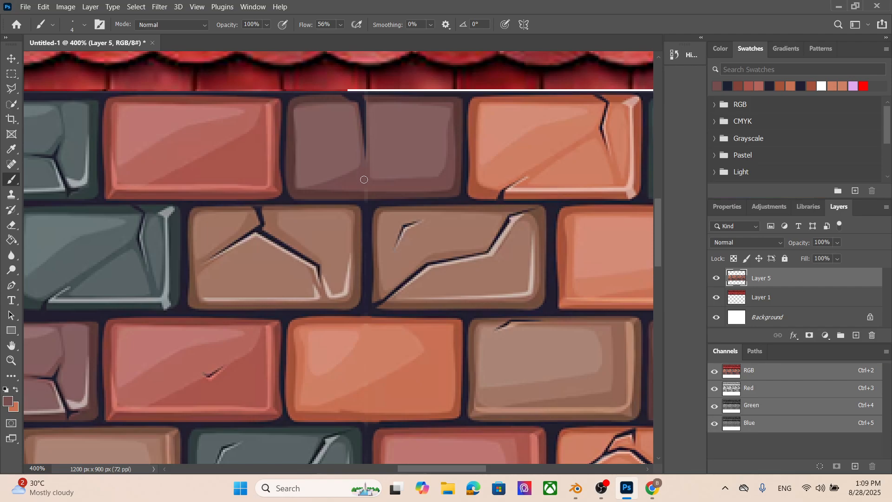
- Retouch the seam along the top-row purple brick's darker lower edge with colours sampled from the edge and face, using a 2 px brush
key(bracketleft)
alt+click(337, 193)
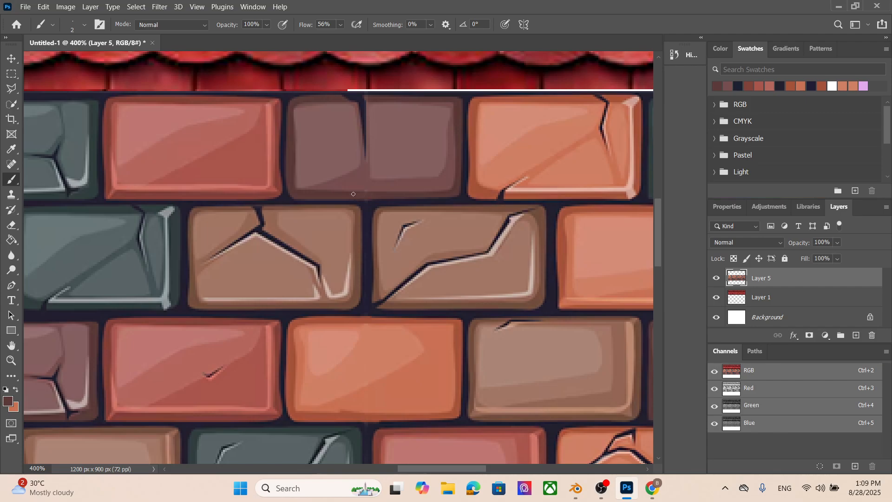
alt+click(361, 182)
scroll(420, 167, down, 1)
scroll(414, 195, up, 2)
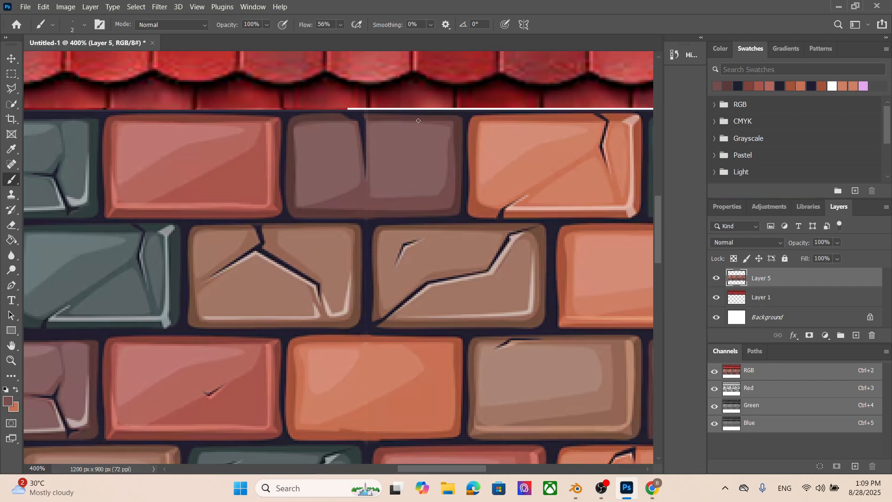
scroll(402, 250, down, 5)
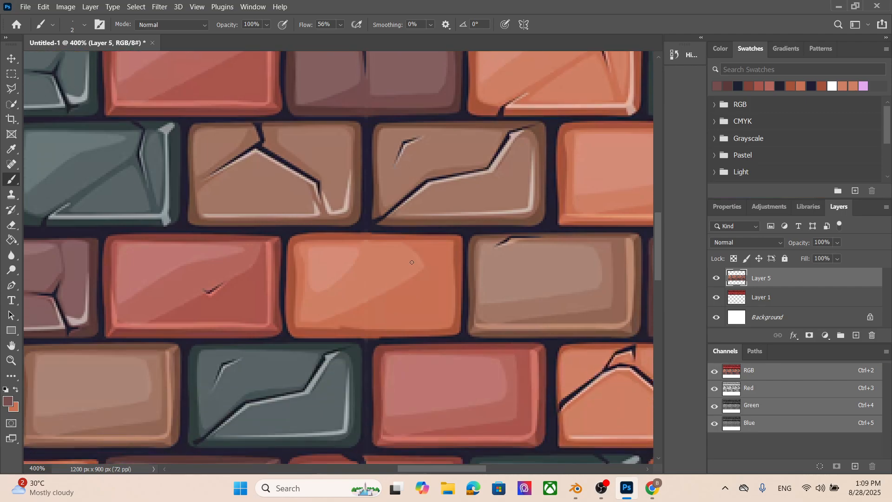
scroll(412, 262, up, 3)
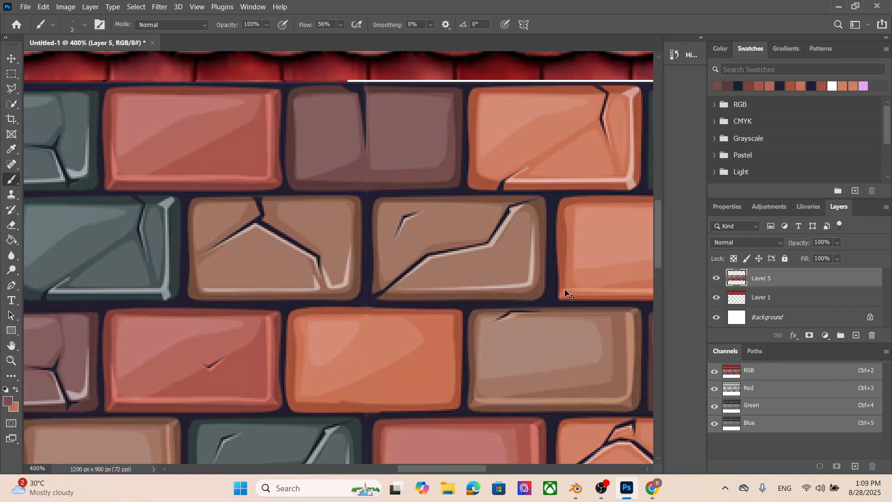
- Stack the roof tile layer above the stone wall layer and shift the wall up about 8 px to tuck it under the tiles
key(ctrl+minus)
key(ctrl+minus)
key(ctrl+minus)
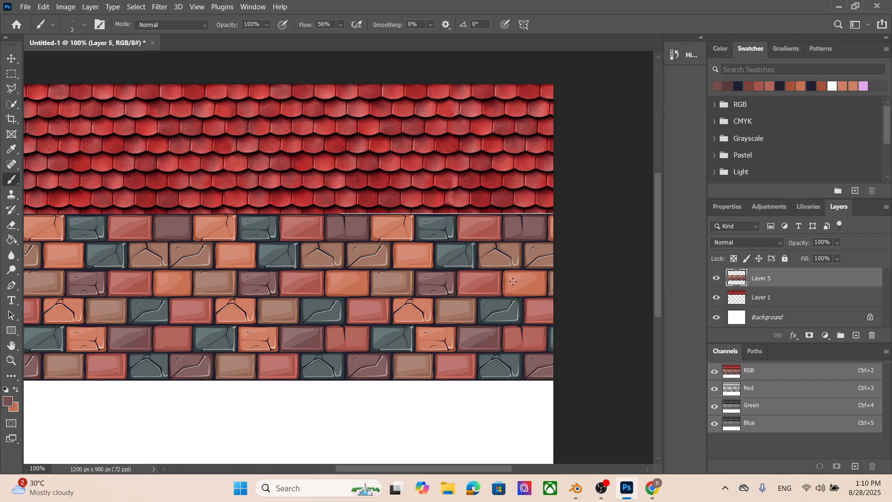
click(12, 59)
drag(358, 270, 410, 274)
click(566, 168)
click(408, 274)
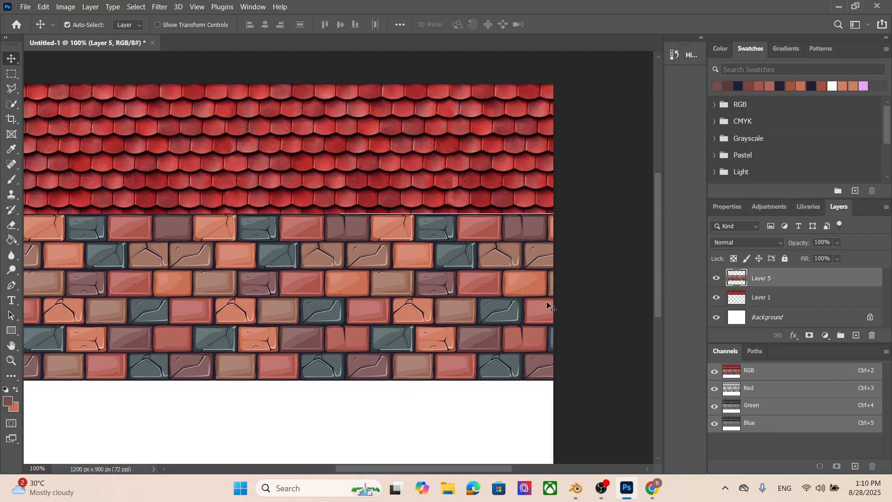
double_click(799, 302)
click(868, 125)
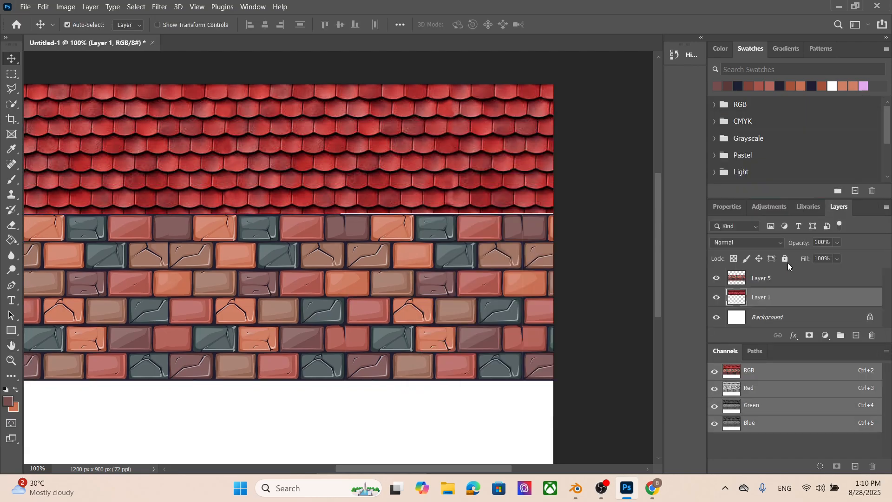
drag(774, 303, 775, 281)
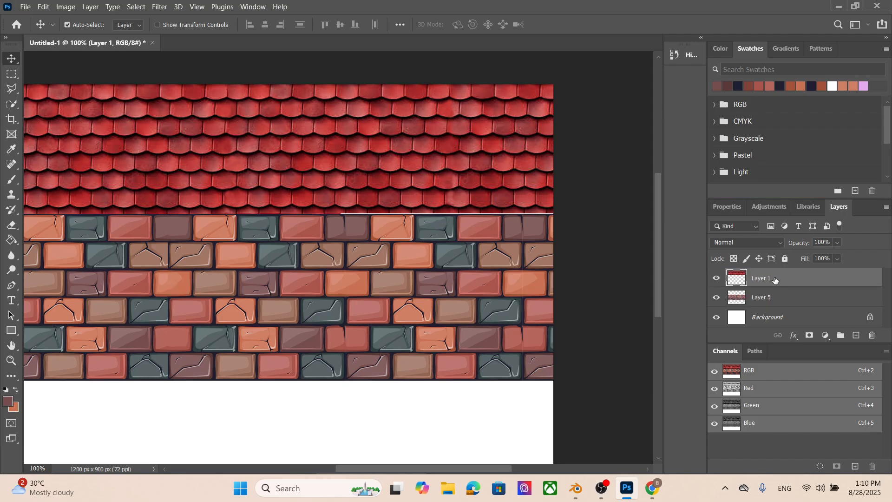
drag(506, 261, 506, 259)
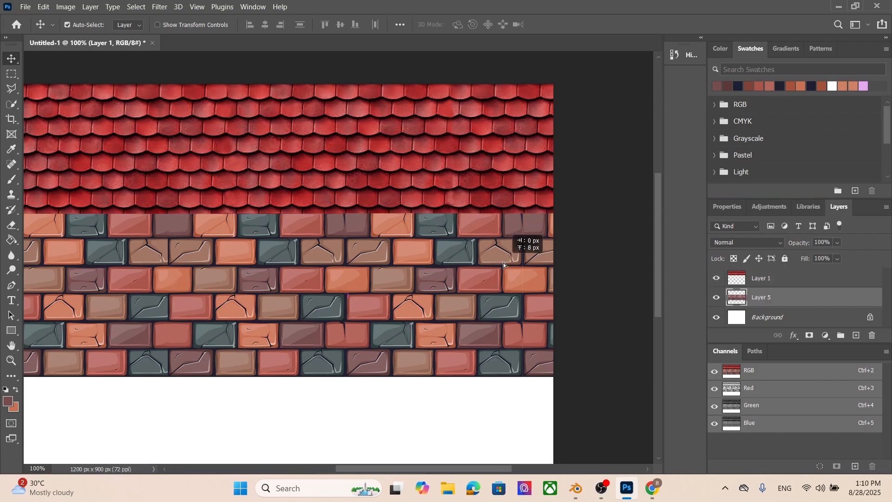
click(598, 272)
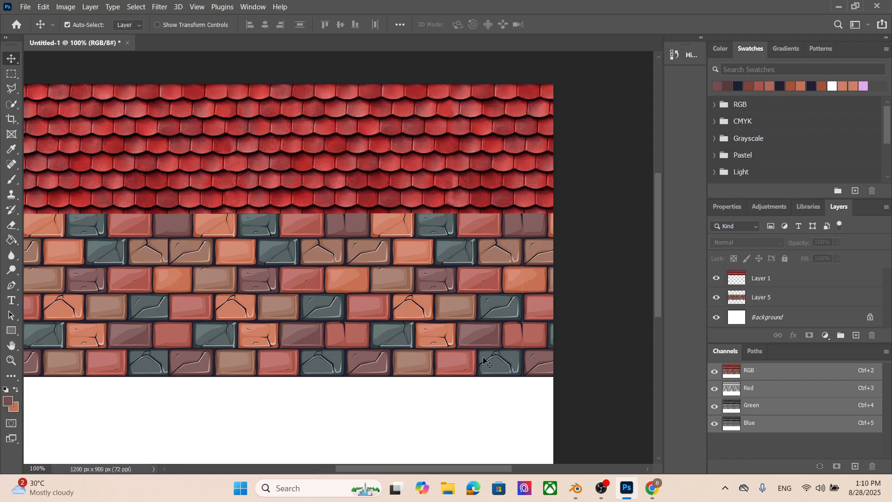
- On Layer 5, paint out the seam in the lower part of the last top-row purple brick with sampled purples and a 3 px brush
drag(466, 467, 496, 468)
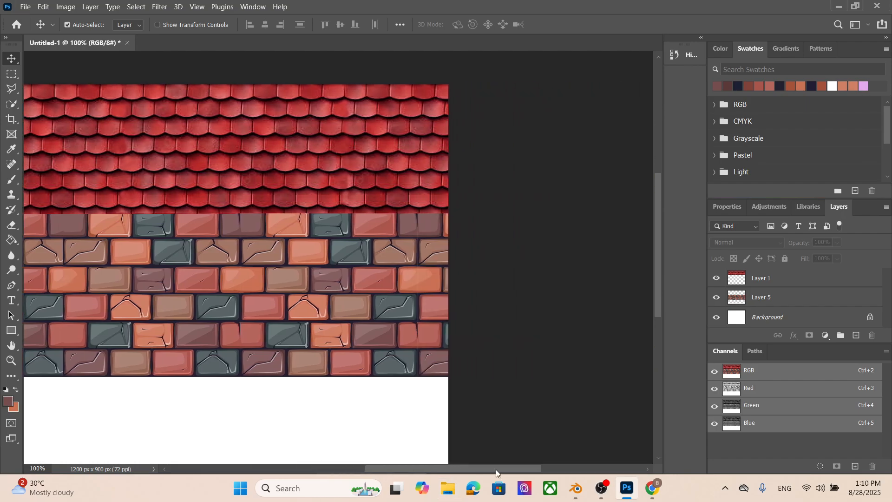
key(ctrl+plus)
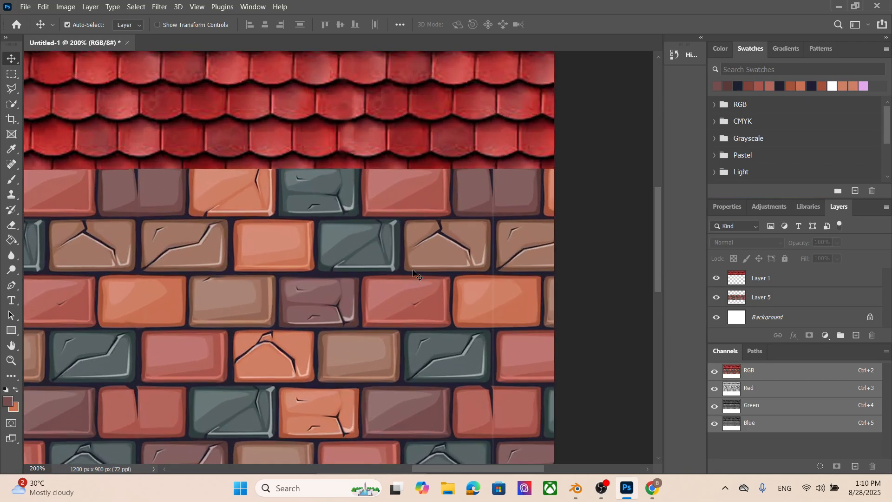
scroll(534, 262, up, 1)
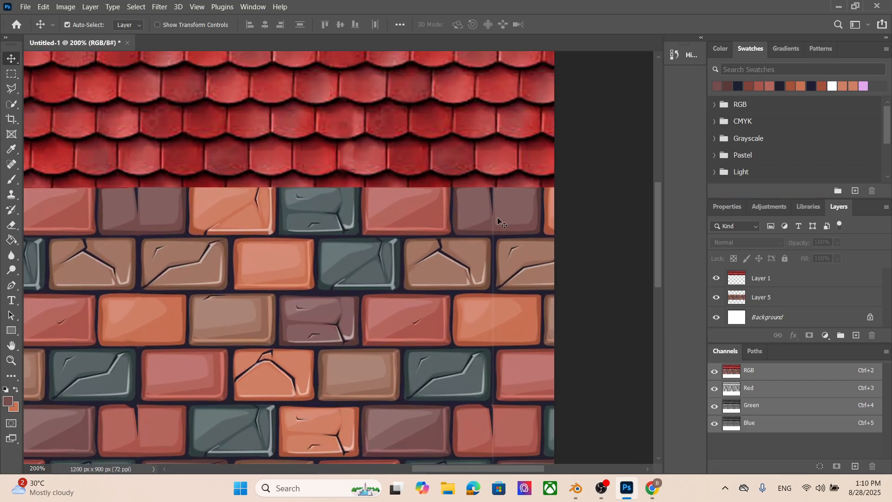
key(b)
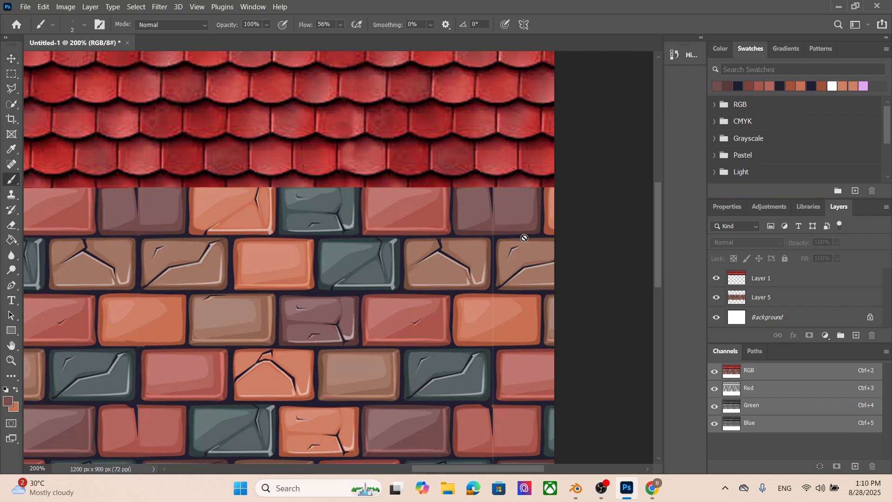
click(765, 299)
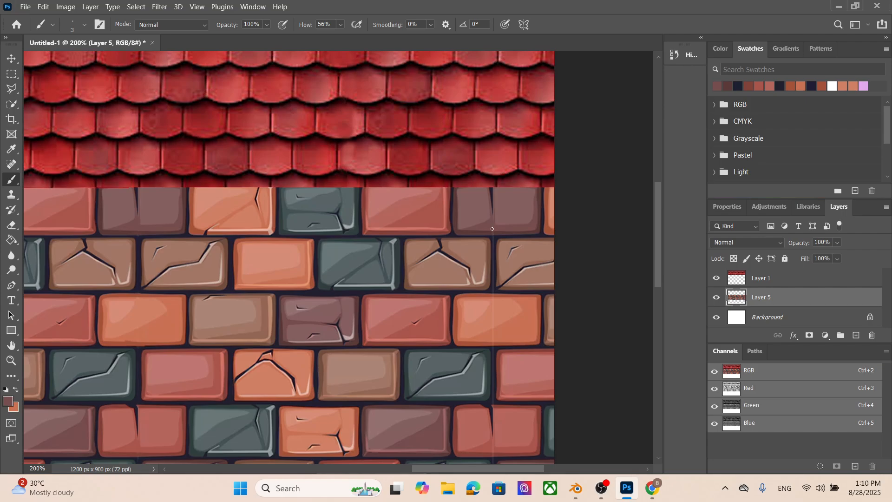
alt+click(489, 230)
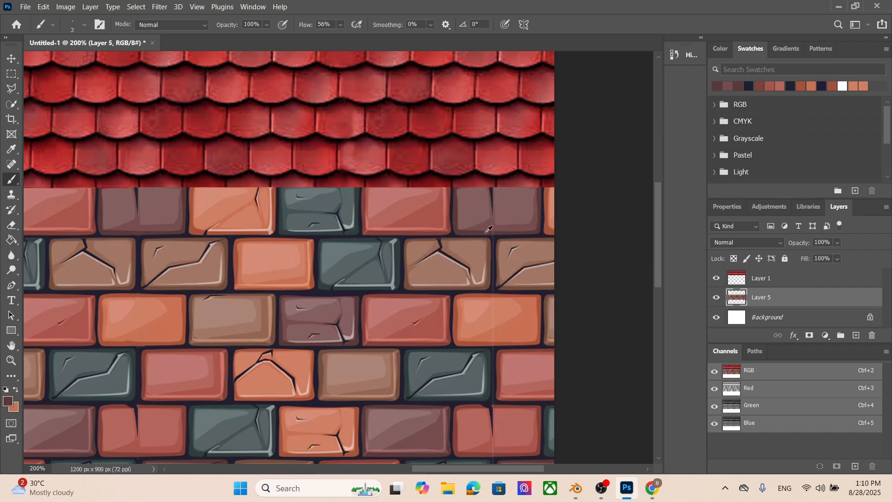
scroll(508, 231, down, 1)
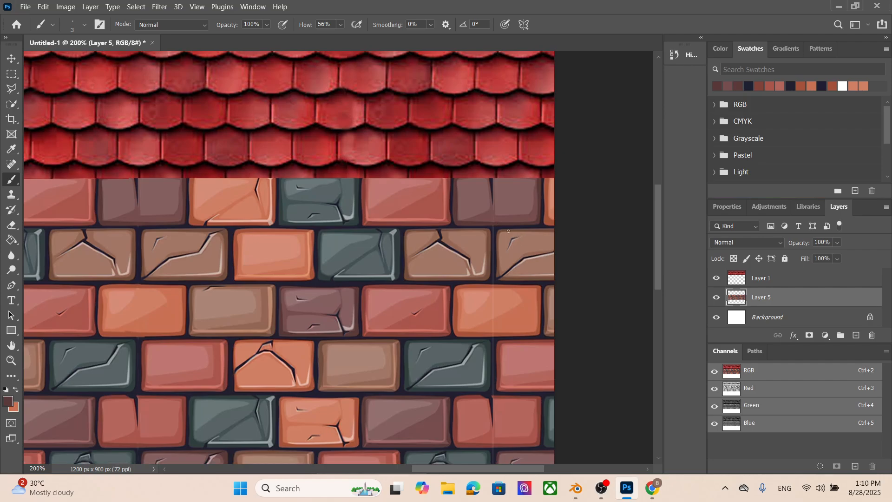
alt+scroll(528, 240, up, 3)
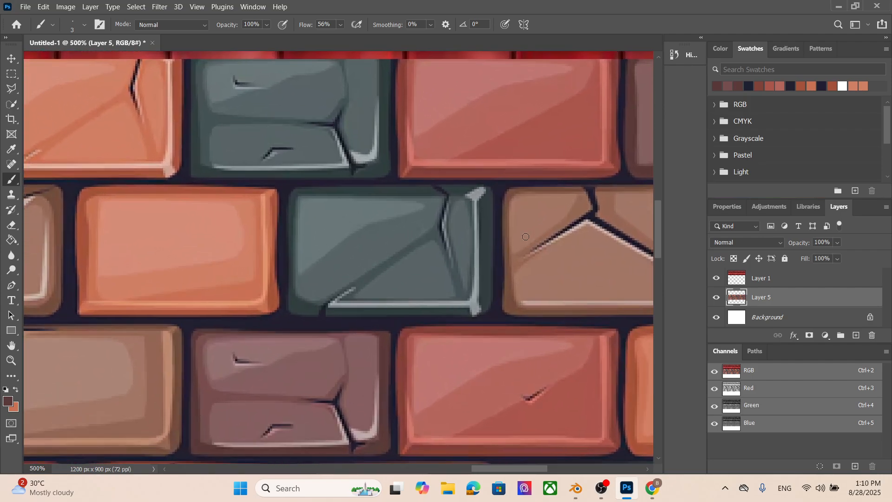
drag(522, 468, 567, 470)
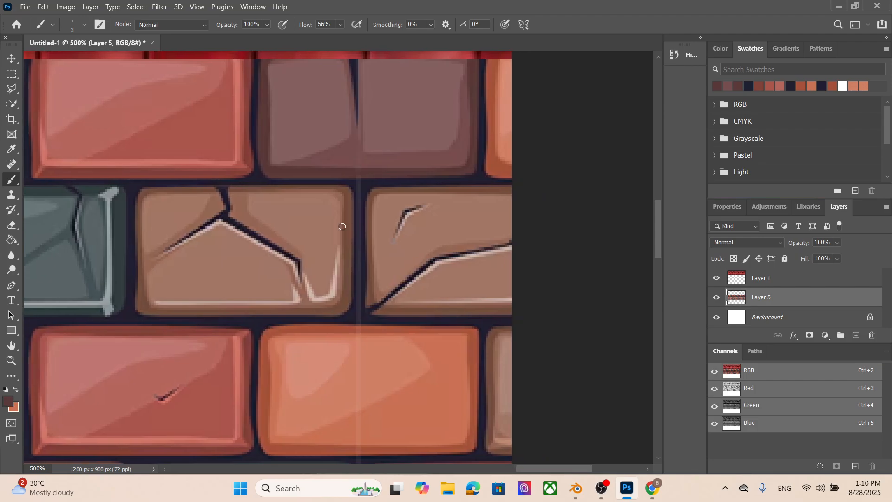
alt+click(369, 158)
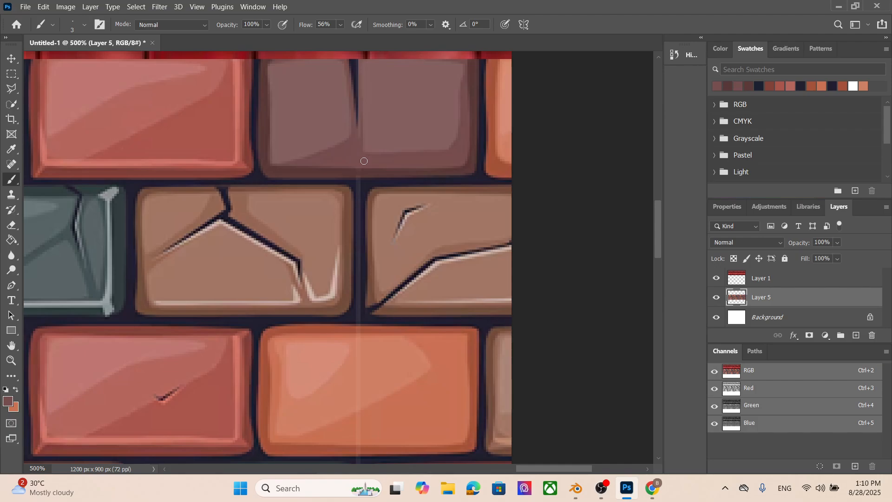
alt+click(344, 170)
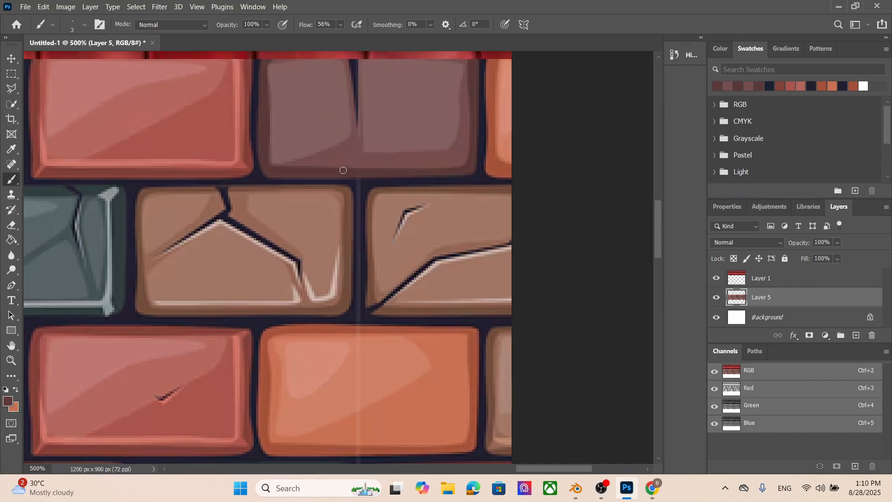
- Paint over the mortar seam below that purple brick and between the two cracked brown bricks with the sampled dark mortar colour
alt+click(360, 183)
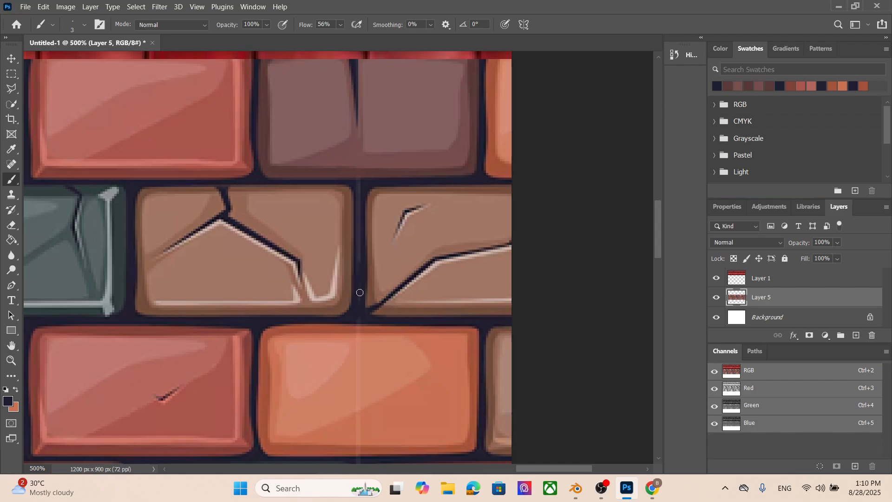
drag(393, 178, 383, 185)
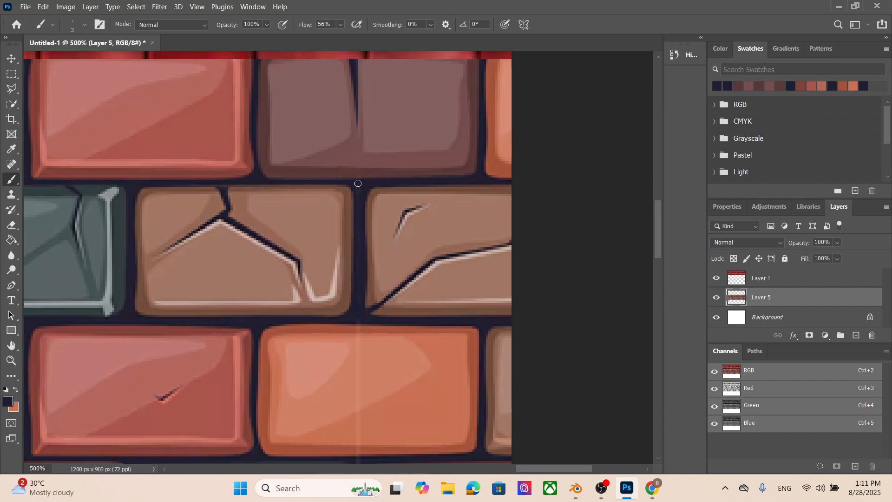
- Retouch the seam across the upper face and top edge of the last third-row orange brick with oranges sampled from it
scroll(362, 209, down, 5)
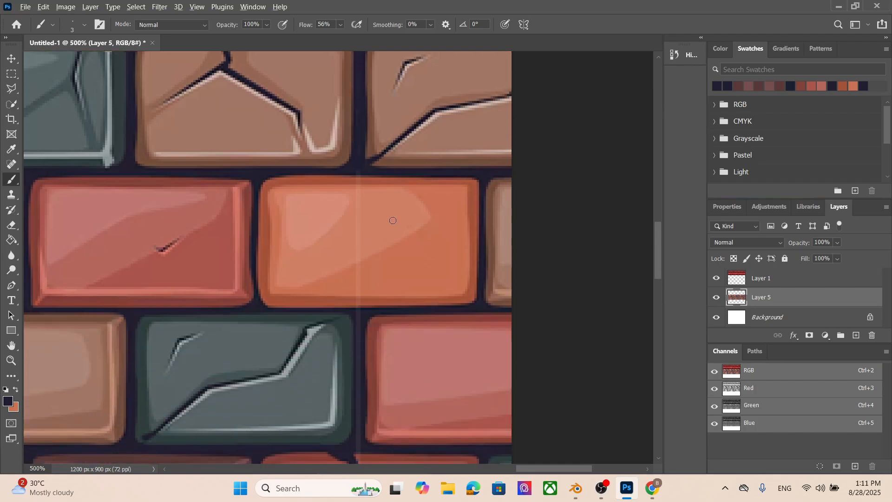
alt+click(364, 218)
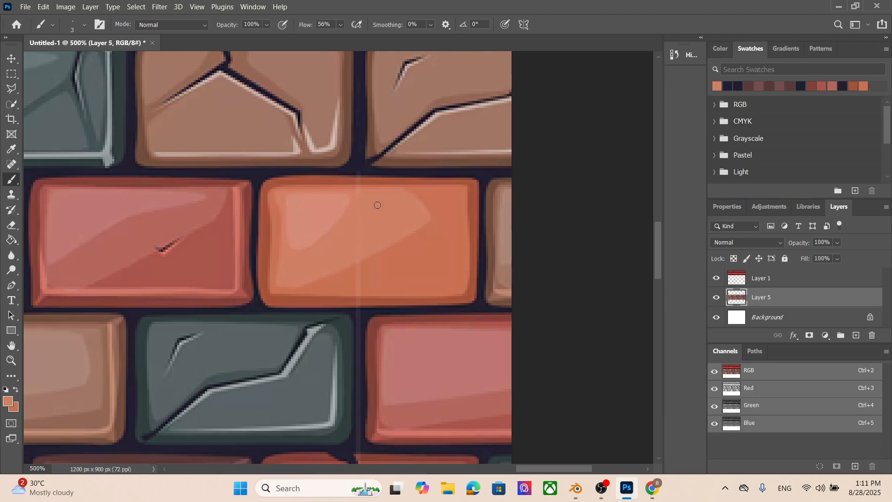
scroll(378, 204, up, 1)
alt+click(370, 207)
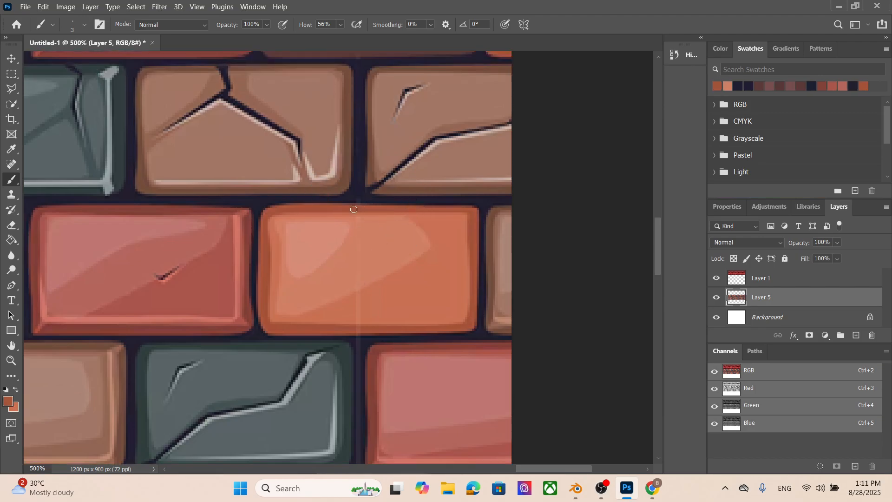
scroll(28, 257, down, 1)
- Soften the vertical seam down the lower stone wall rows on Layer 5 with the Blur tool in Lighten mode at 50% strength
click(12, 255)
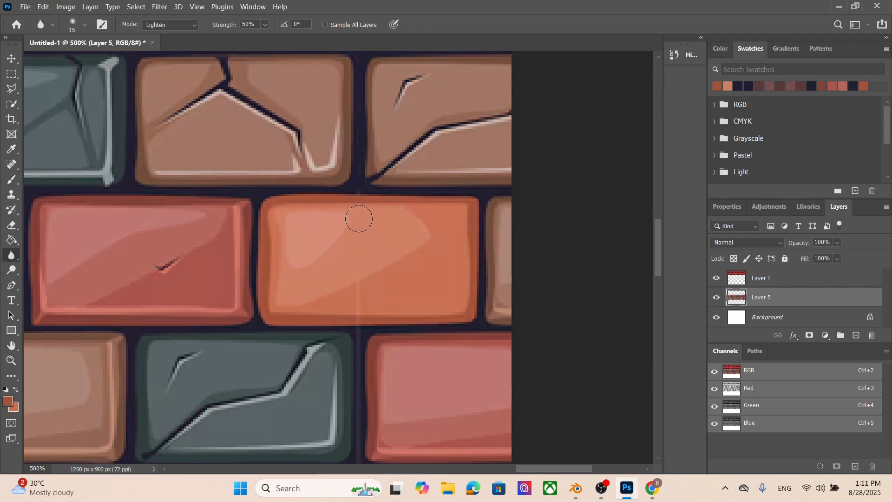
scroll(360, 205, up, 1)
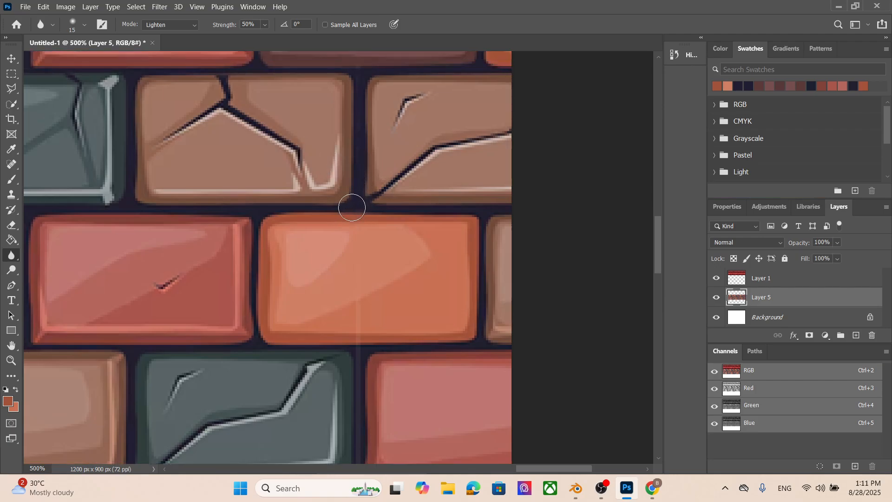
scroll(393, 168, up, 3)
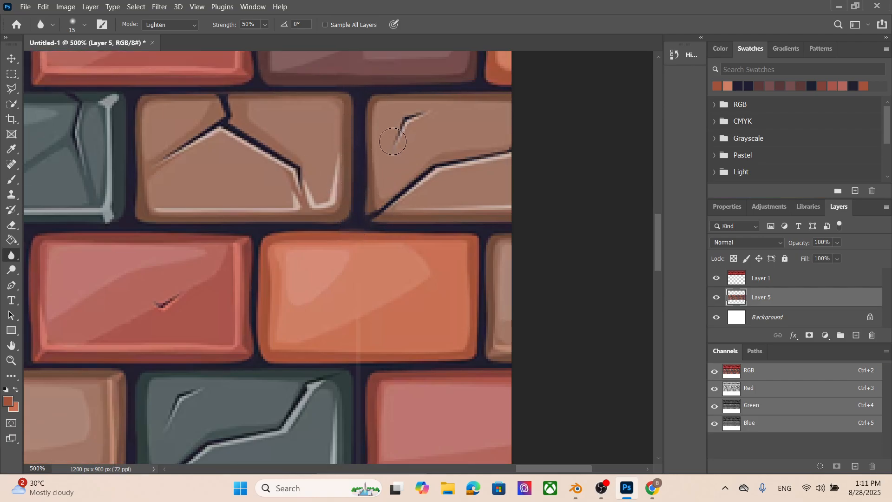
scroll(393, 168, up, 4)
scroll(368, 264, down, 8)
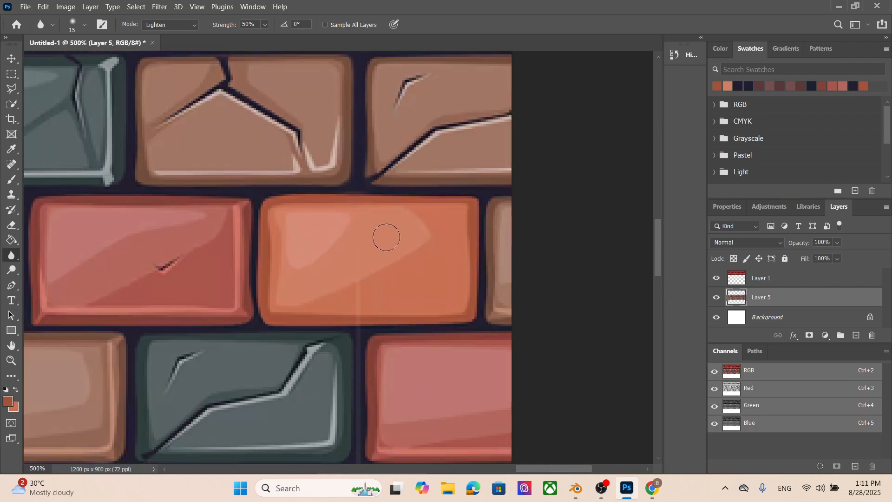
scroll(361, 316, down, 5)
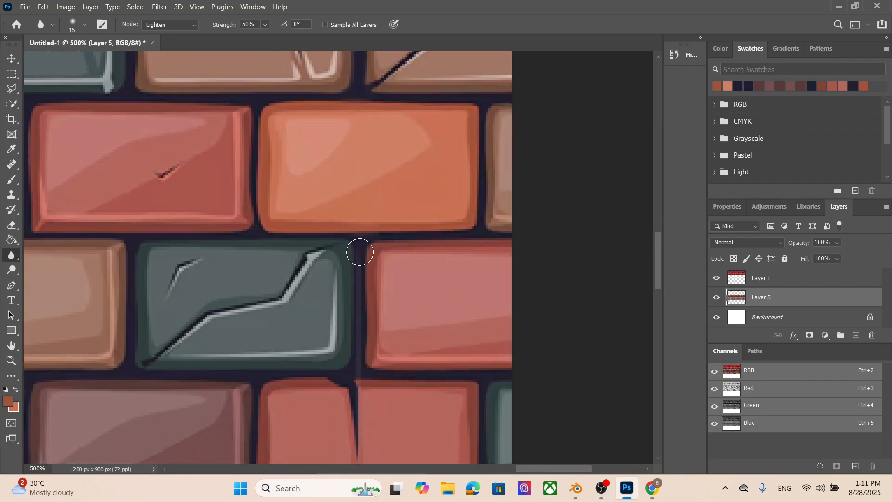
scroll(360, 371, down, 7)
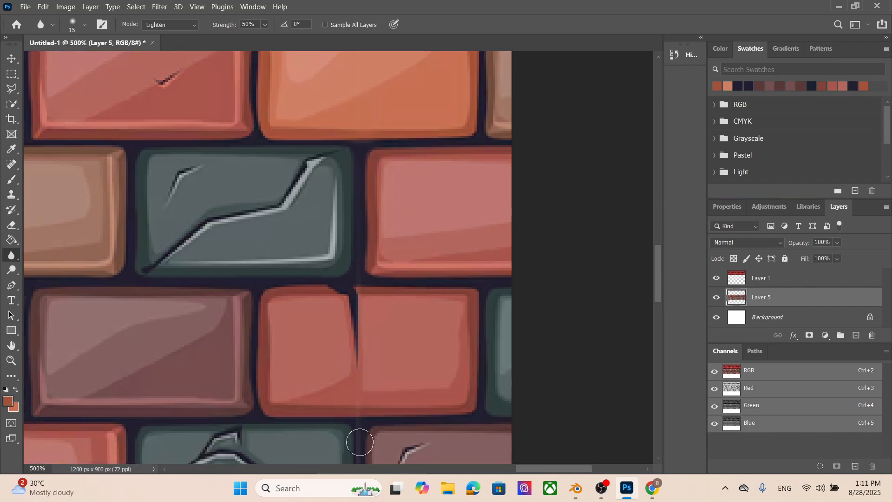
scroll(356, 289, down, 8)
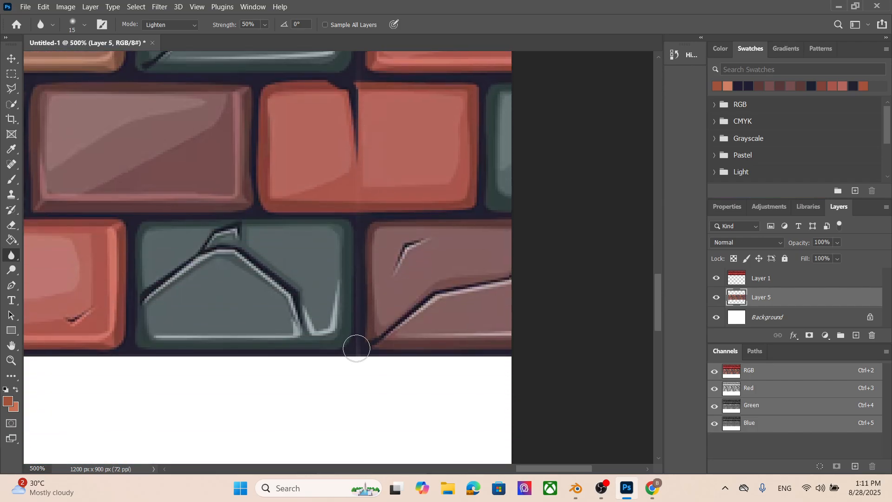
alt+scroll(511, 213, down, 3)
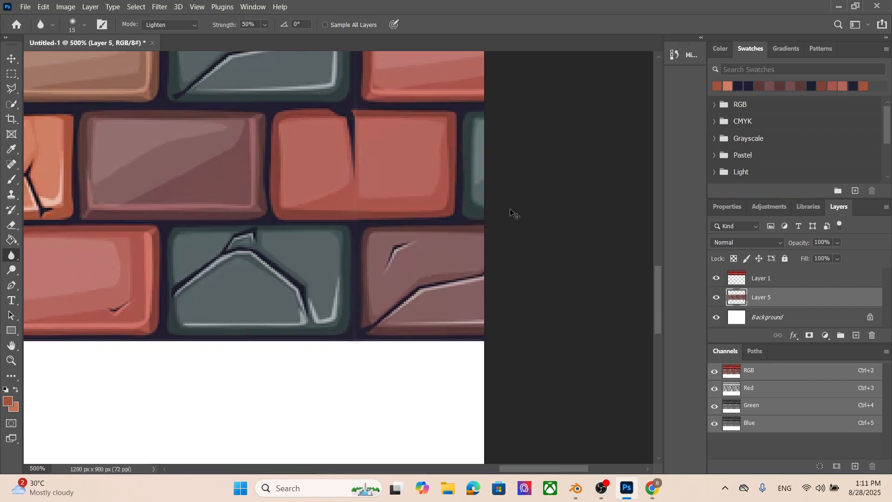
alt+scroll(511, 213, down, 3)
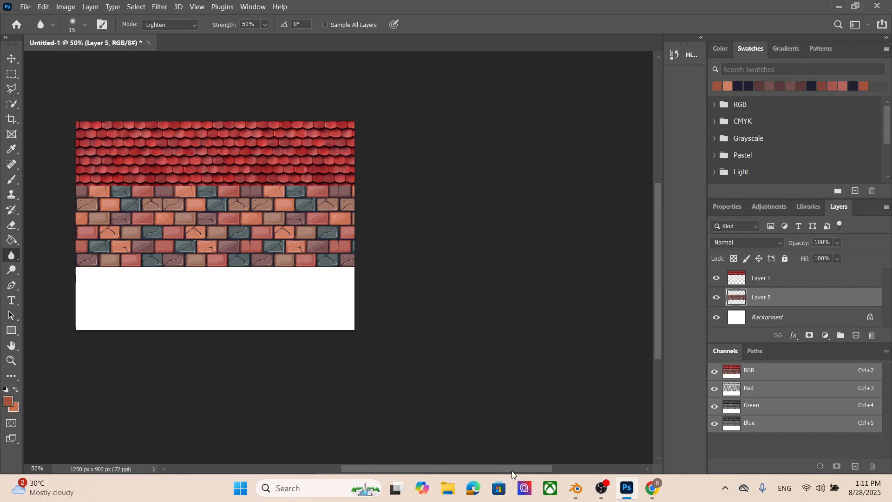
drag(511, 470, 482, 477)
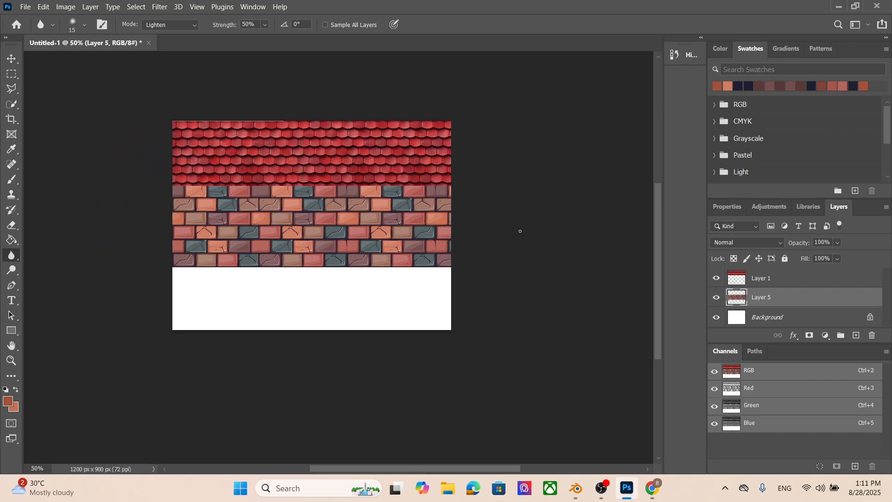
- Switch to Chrome and run an image search for "door texture cartoon"
click(651, 487)
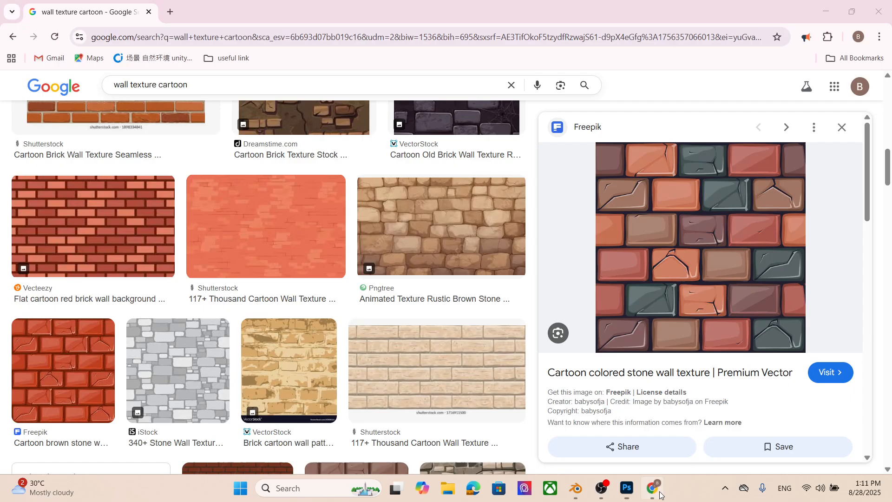
double_click(124, 85)
text(door)
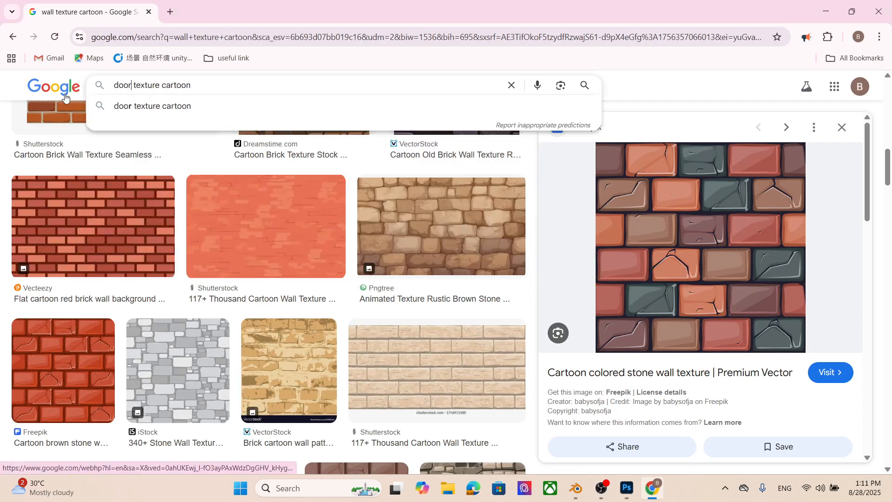
key(Return)
- Browse the door image results and preview the set of four medieval doors with stone frames
scroll(524, 232, down, 1)
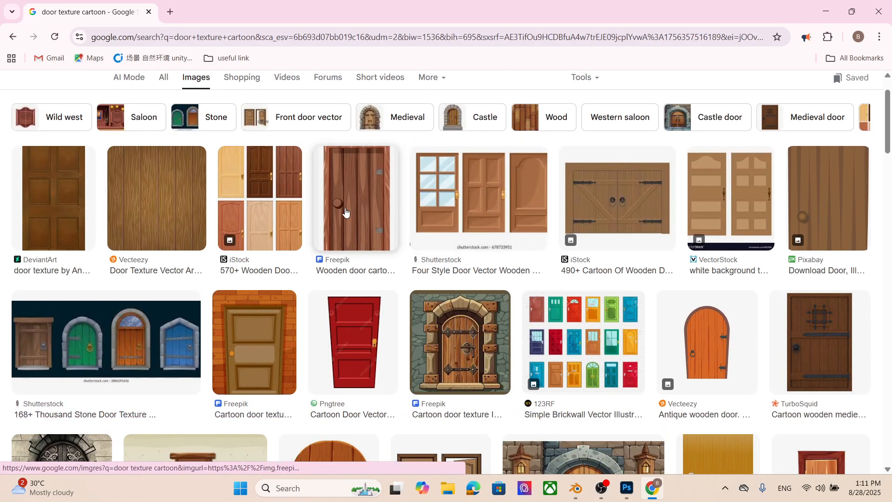
scroll(357, 199, down, 2)
scroll(358, 199, up, 2)
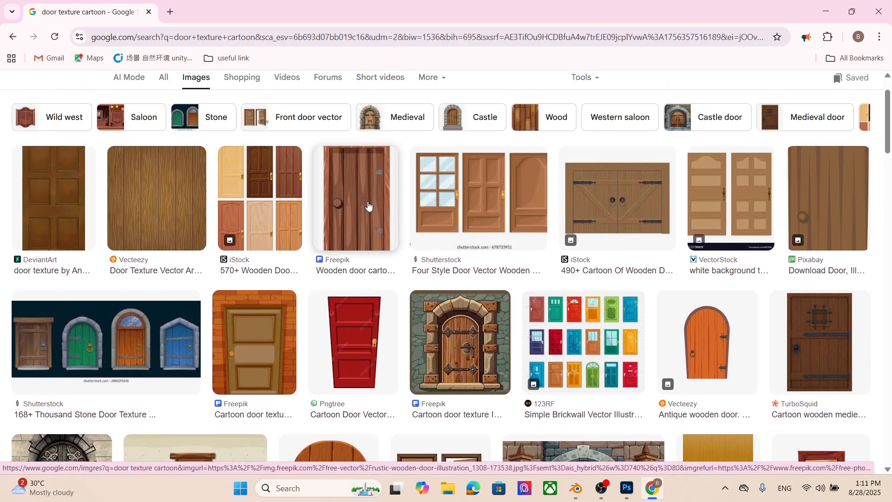
scroll(368, 205, down, 2)
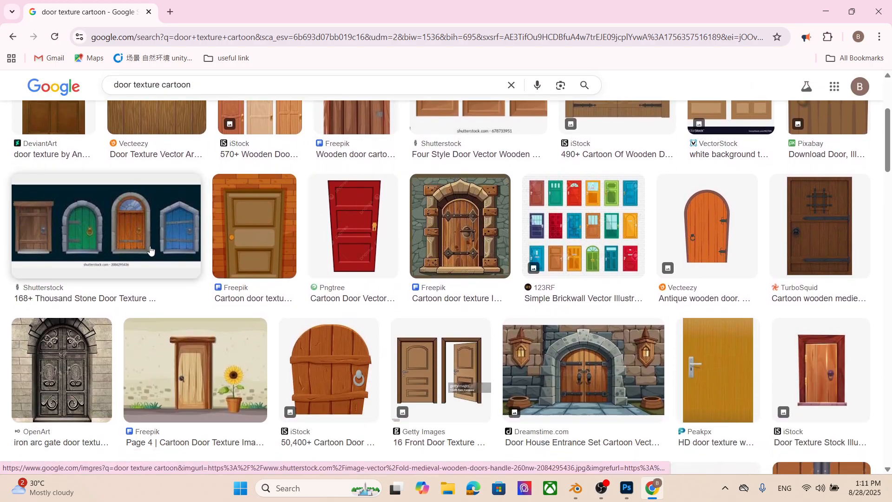
click(126, 239)
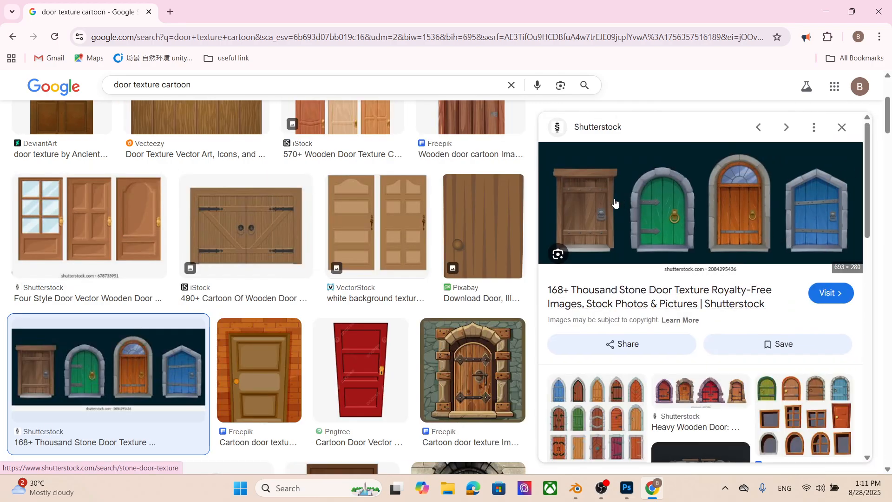
scroll(609, 203, down, 2)
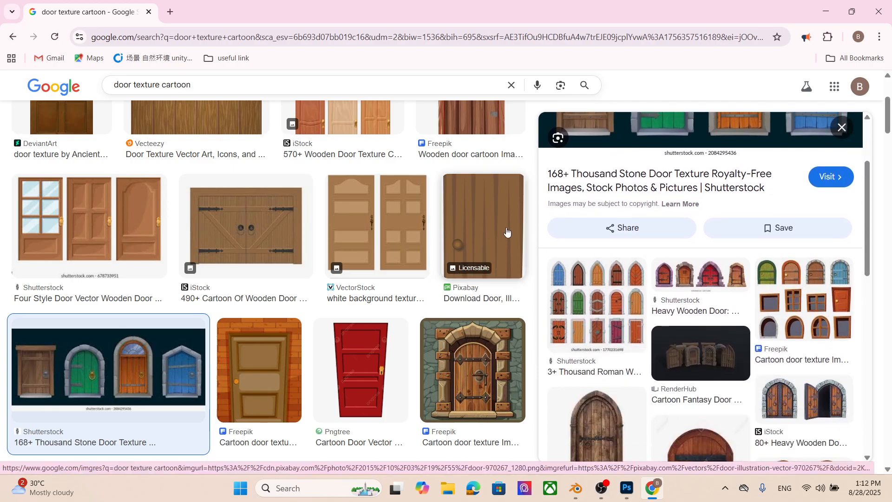
scroll(505, 233, up, 1)
- Open the brown door set's preview and copy the image of the single orange cartoon door from its related images
click(112, 281)
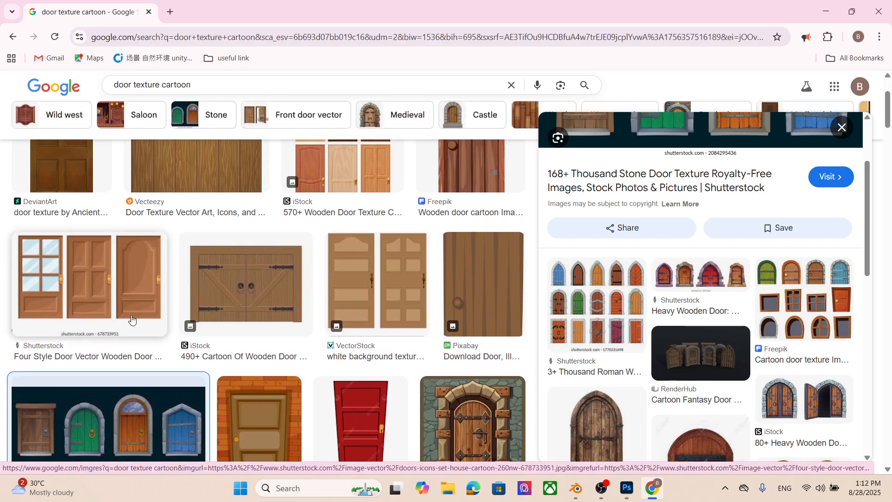
right_click(710, 207)
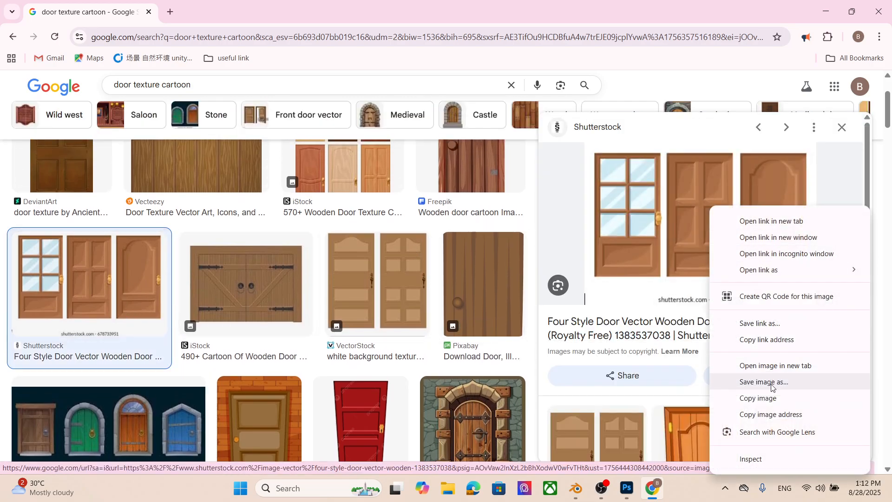
click(734, 398)
scroll(857, 358, down, 4)
click(701, 238)
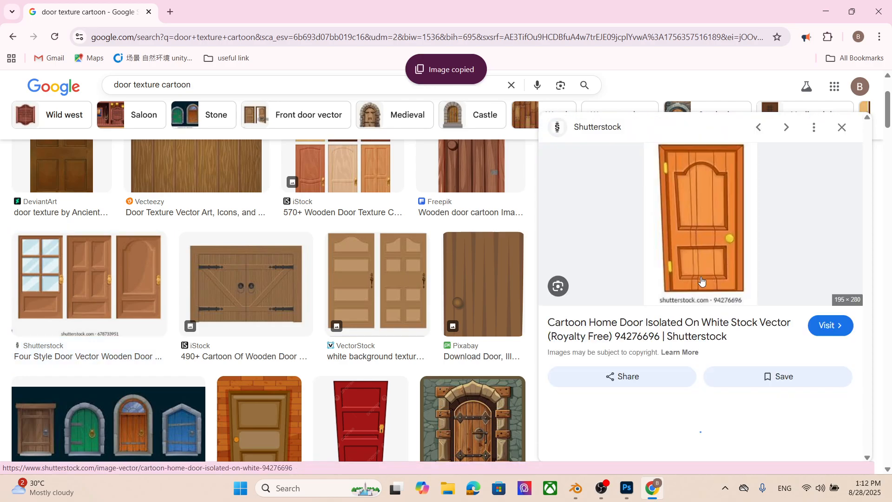
right_click(707, 236)
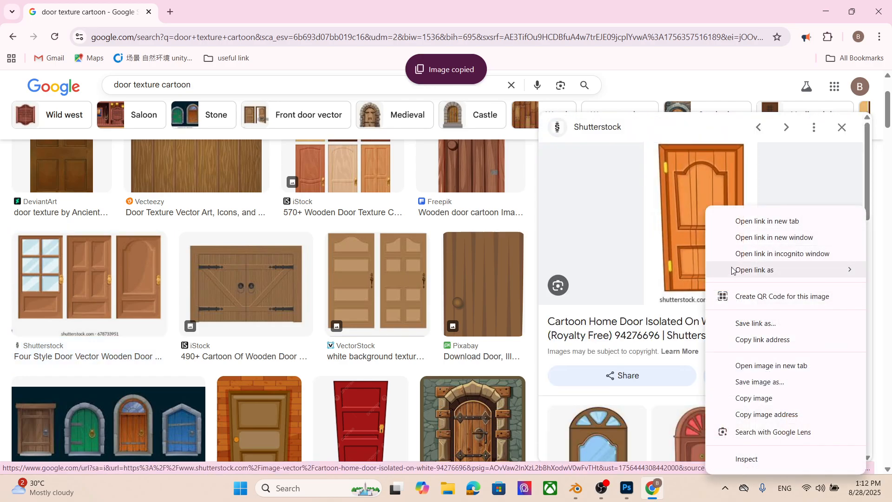
click(760, 402)
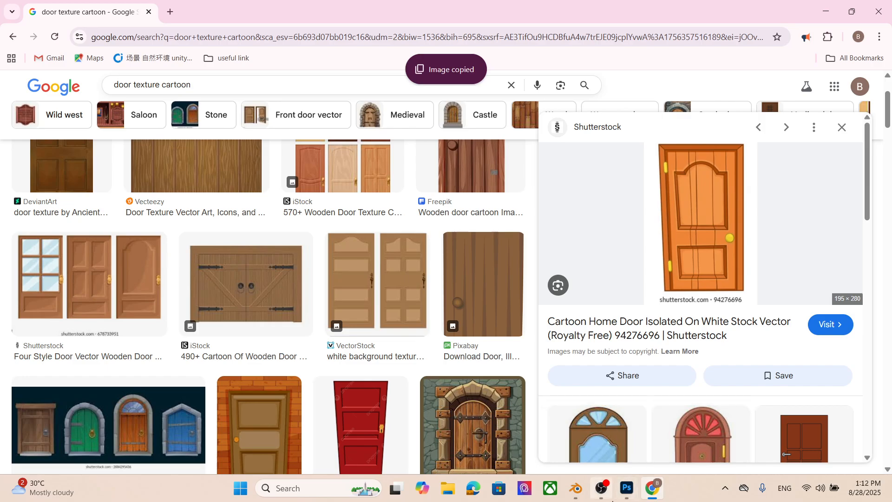
- Switch to Photoshop, paste the orange door and move it into the blank strip below the wall, near the sheet's left edge
click(635, 491)
key(ctrl+v)
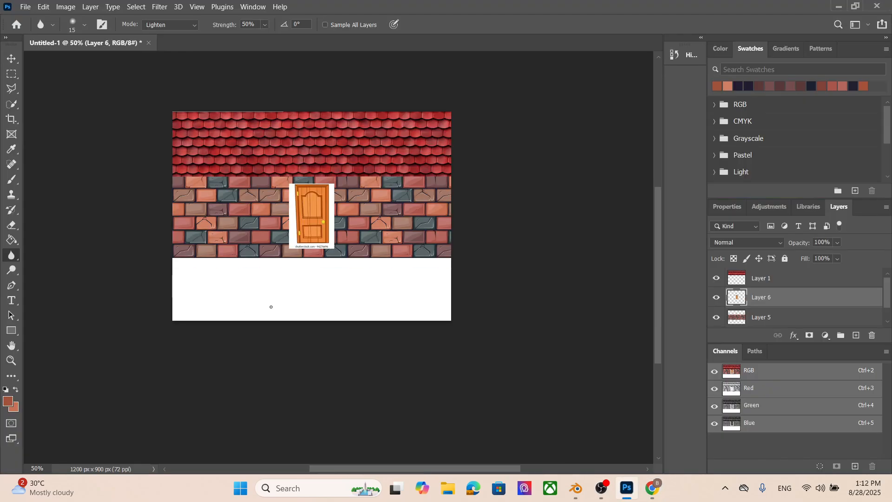
click(11, 59)
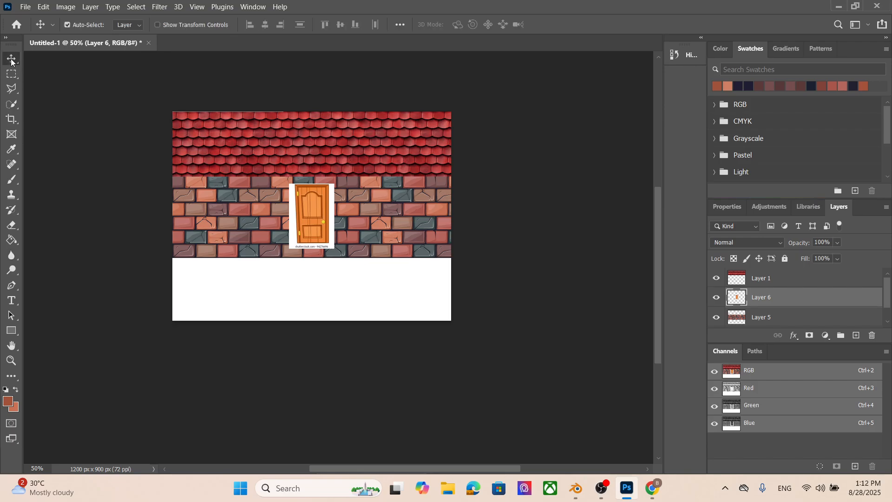
drag(307, 216, 193, 291)
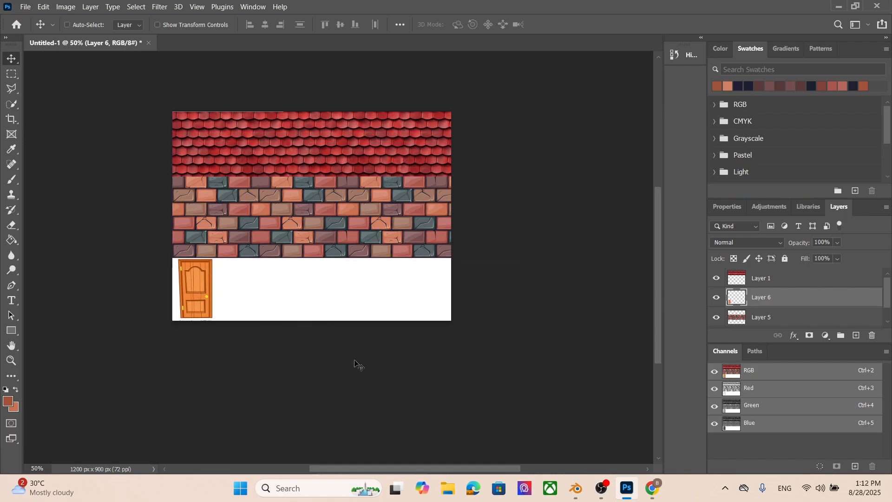
- Select the orange door on Layer 6 without its white background using Select Subject
key(ctrl+plus)
key(ctrl+plus)
key(ctrl+plus)
scroll(455, 371, down, 1)
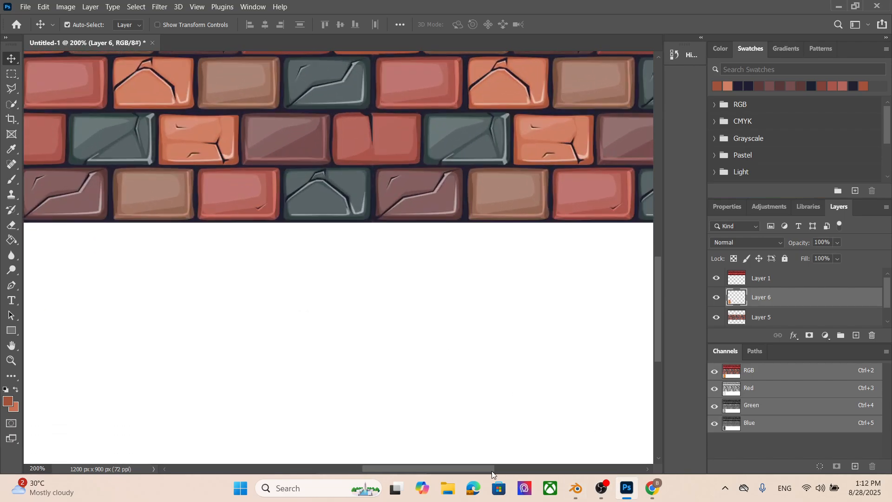
drag(491, 470, 378, 468)
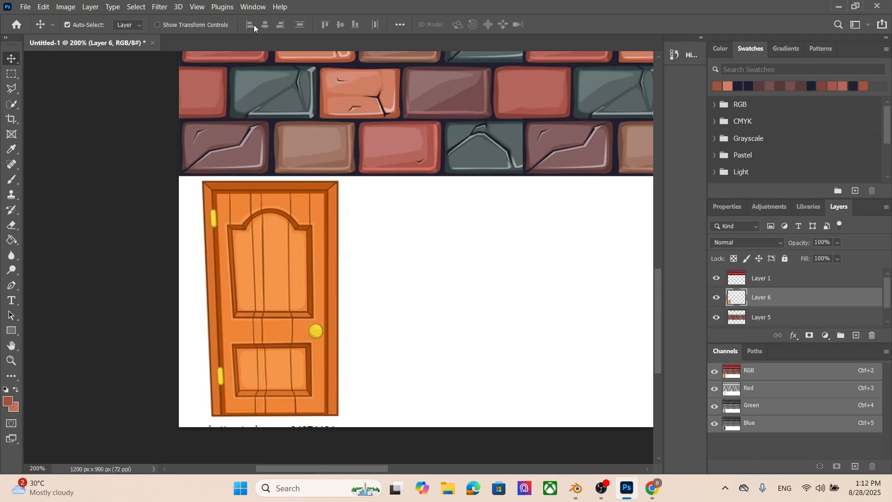
click(136, 6)
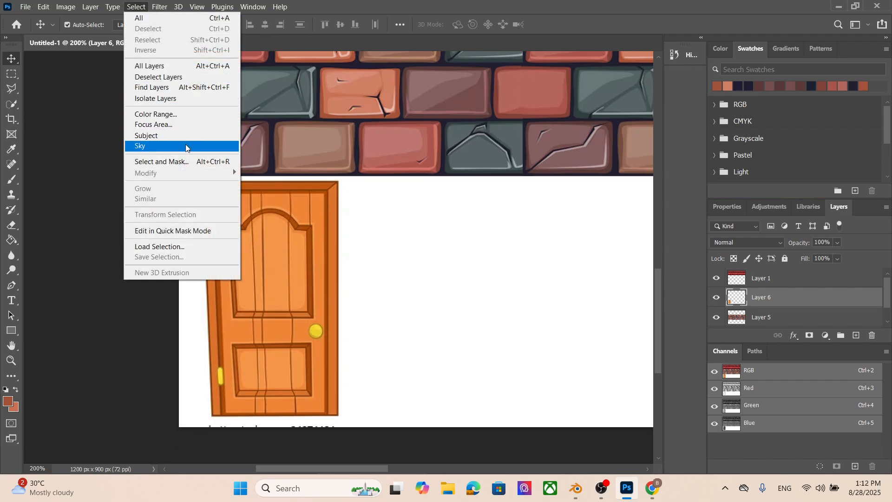
click(179, 134)
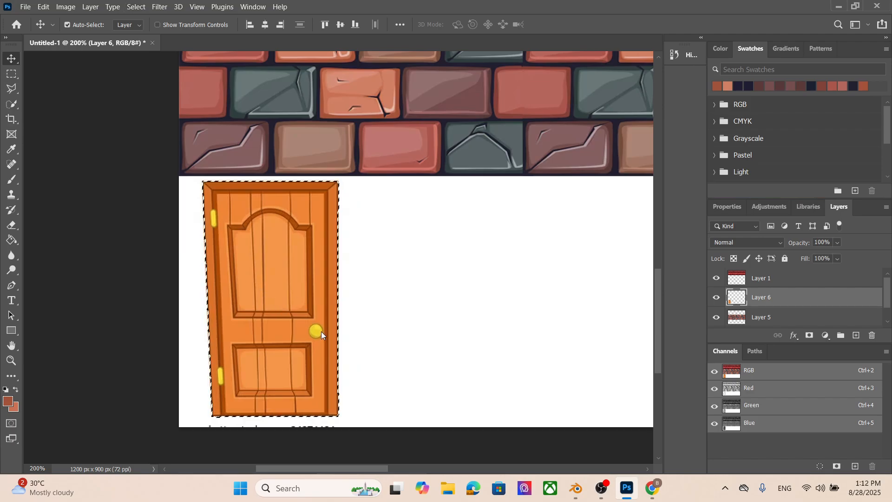
- Copy the selected door to its own layer with Layer Via Copy and delete the original Layer 6
click(18, 93)
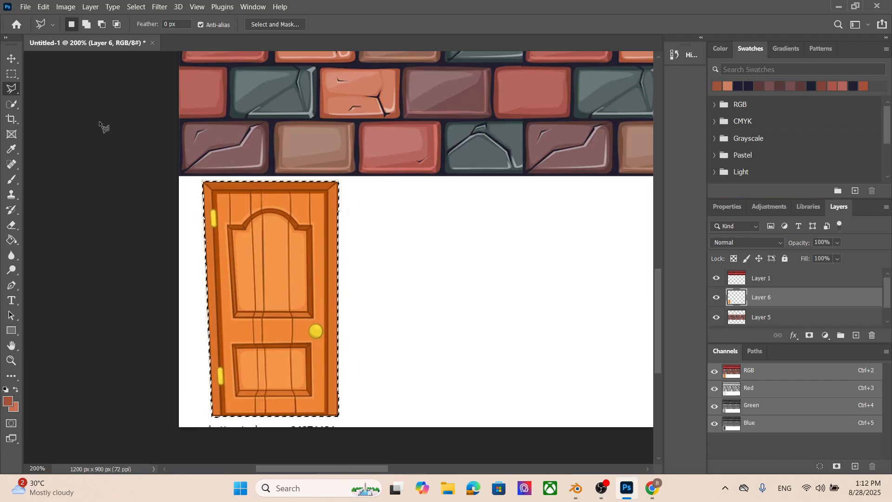
right_click(277, 233)
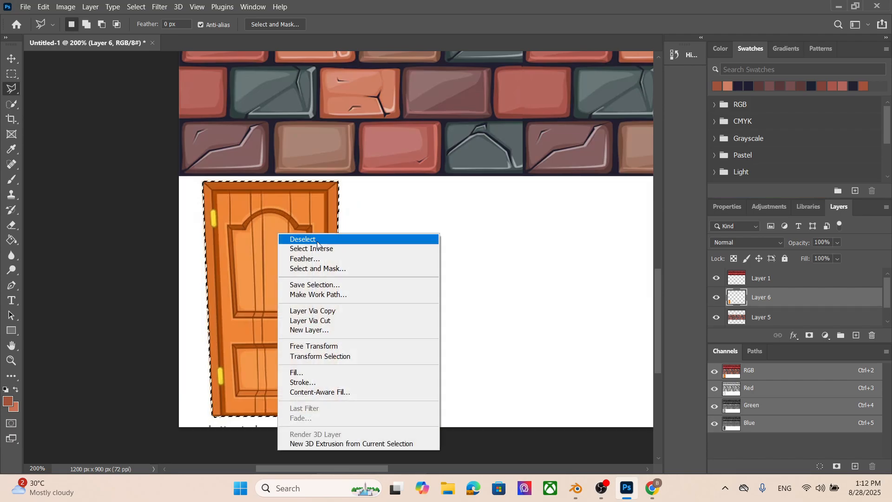
click(351, 312)
drag(784, 322, 872, 335)
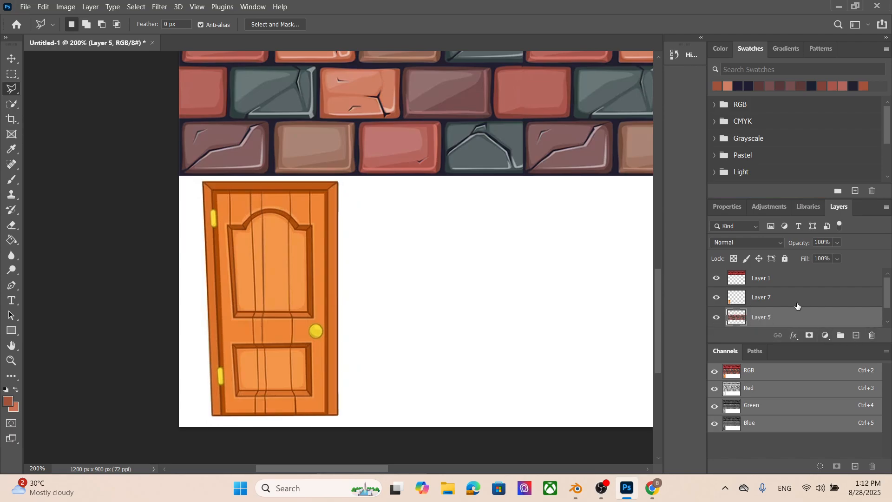
- Move the cut-out door on Layer 7 slightly closer to the left edge of the sheet and deselect the layer
click(784, 300)
click(11, 58)
drag(290, 235, 275, 234)
click(432, 285)
scroll(436, 286, down, 1)
key(ctrl+minus)
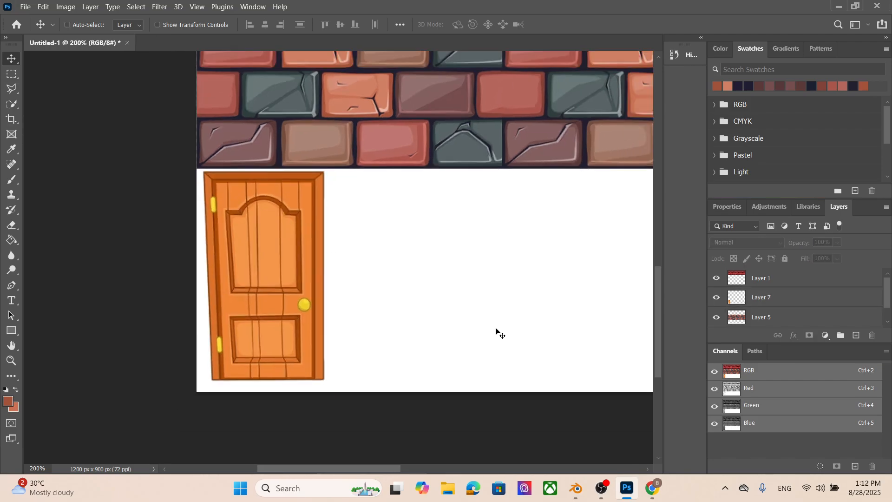
scroll(564, 367, down, 1)
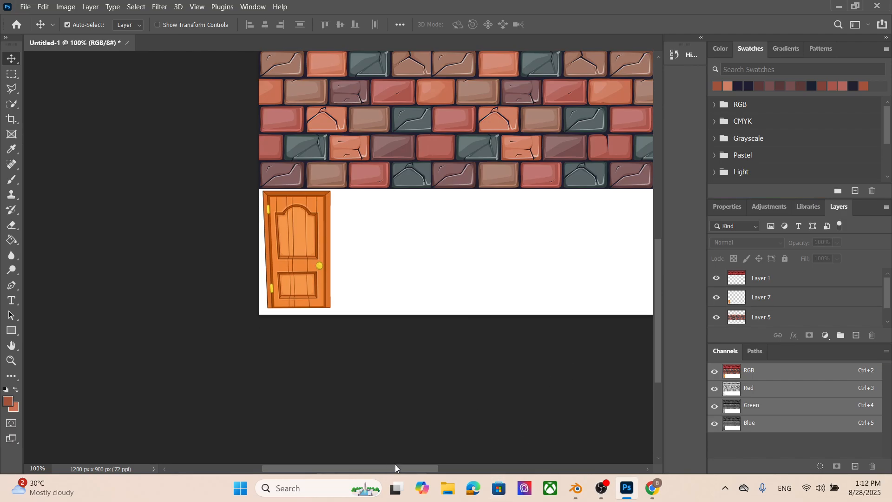
drag(395, 467, 459, 478)
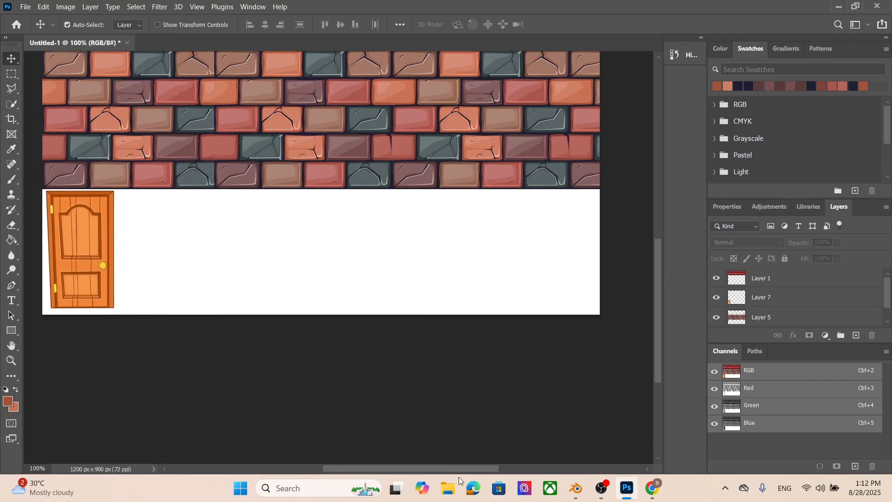
- Switch to Chrome and search Google Images for "window texture cartoon"
click(653, 488)
scroll(463, 282, down, 5)
scroll(463, 282, up, 5)
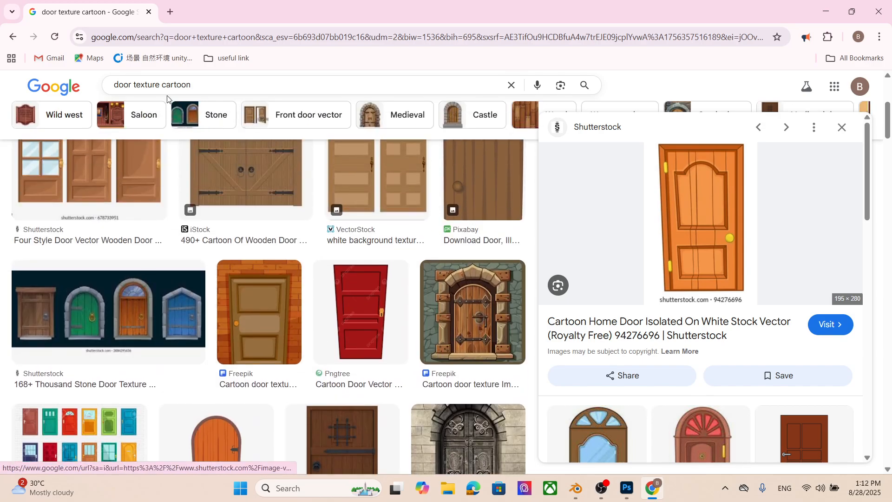
click(132, 85)
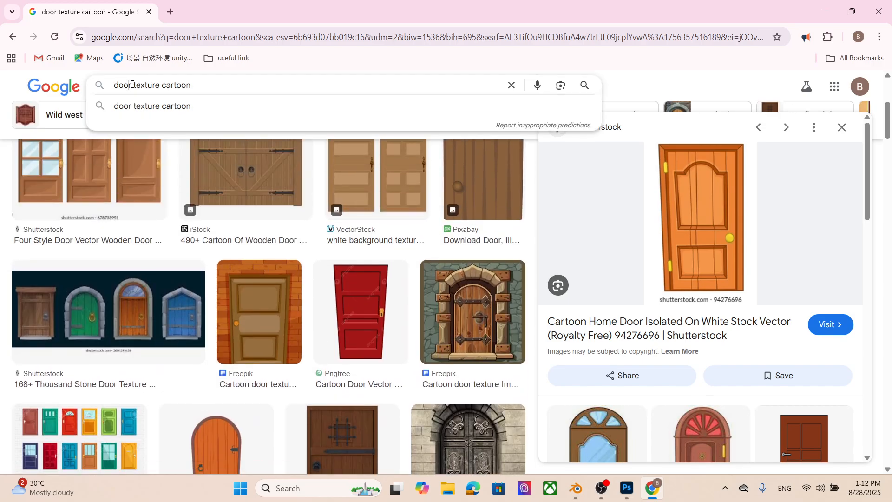
double_click(122, 84)
text(window)
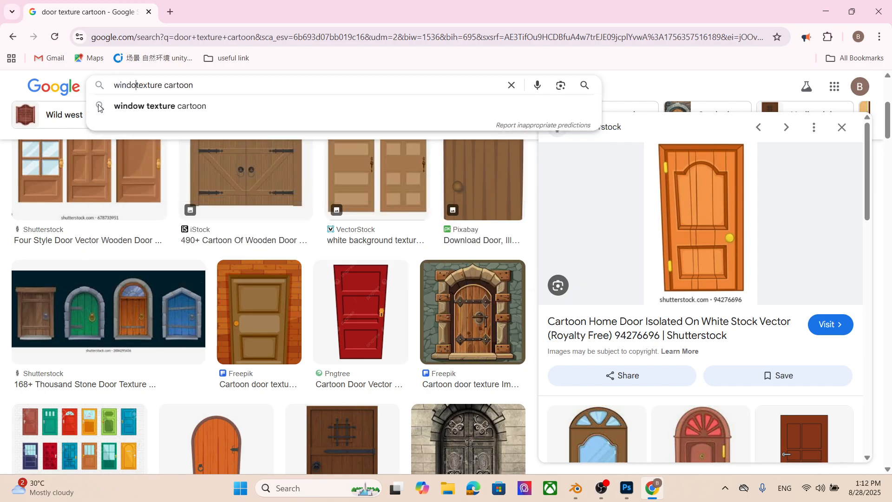
click(98, 108)
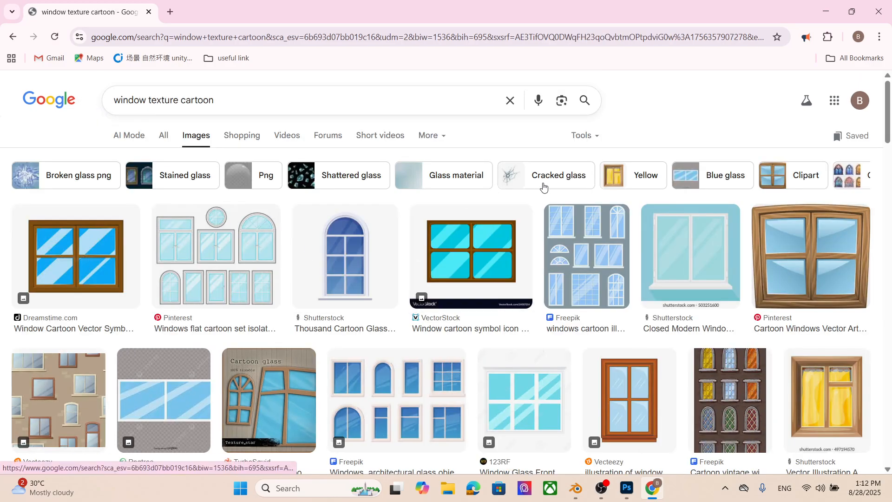
- Copy the Pinterest image of the wood-framed four-pane window and paste it into the Photoshop document
scroll(744, 163, down, 1)
click(790, 205)
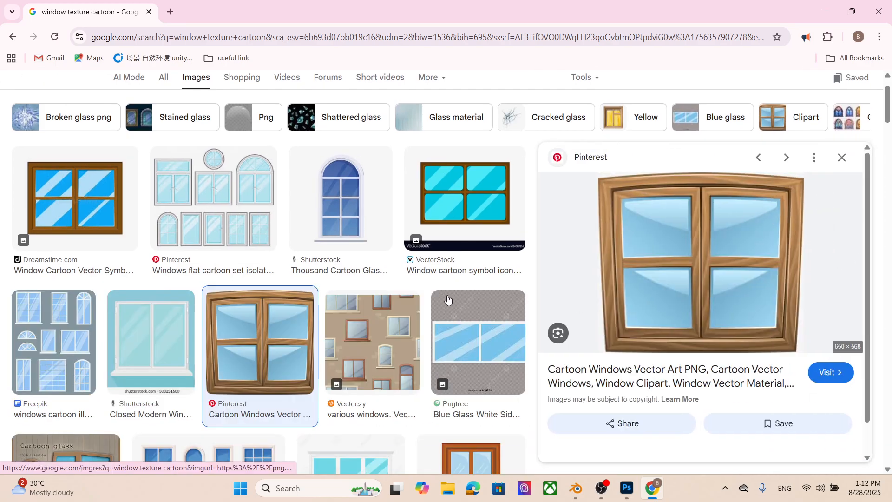
right_click(710, 260)
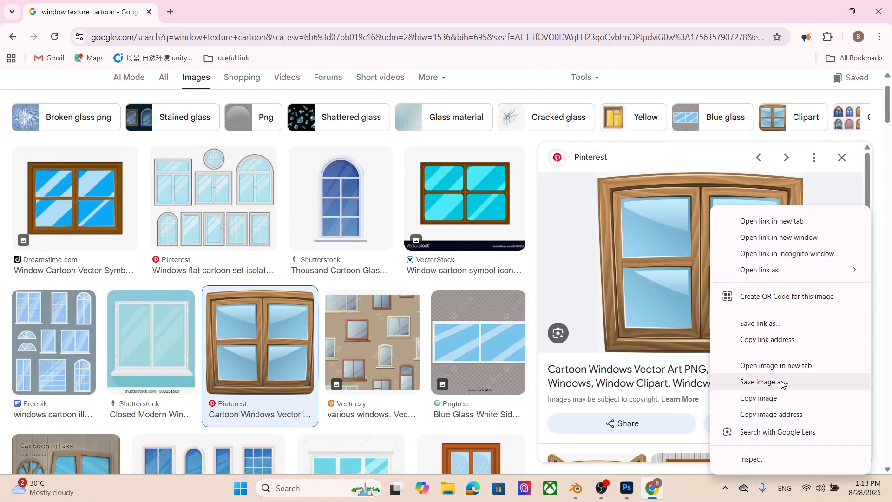
click(771, 399)
click(825, 12)
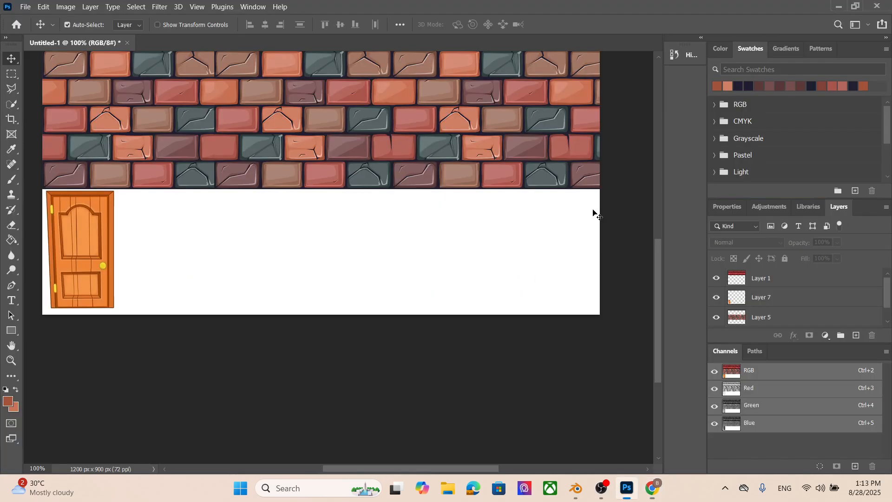
key(ctrl+v)
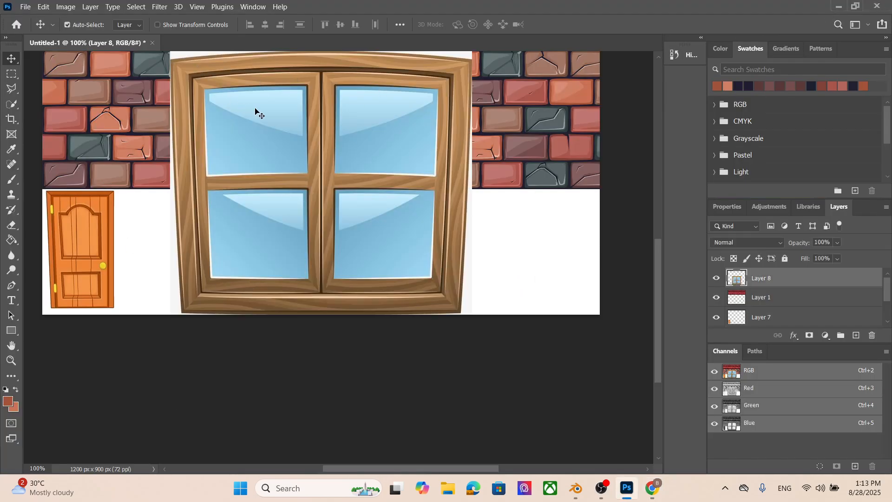
- Scale the pasted window to about 43% and place it in the white strip beside the door
key(ctrl+t)
drag(169, 52, 331, 196)
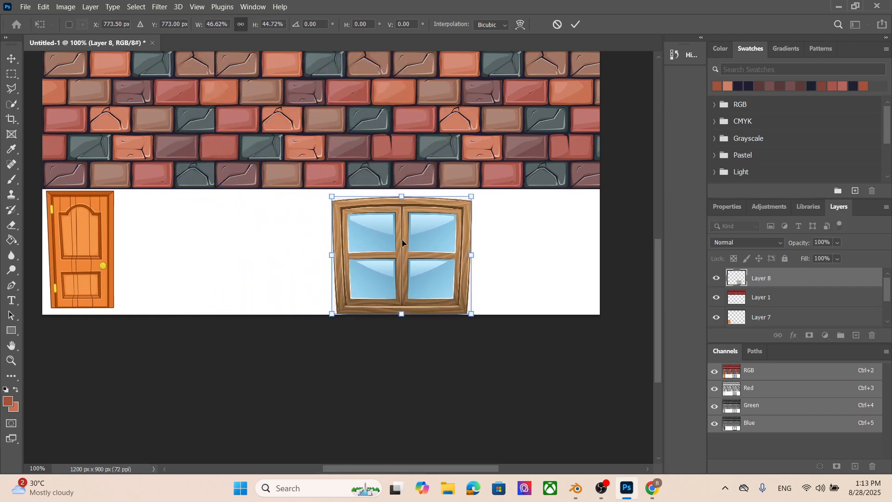
drag(402, 241, 216, 242)
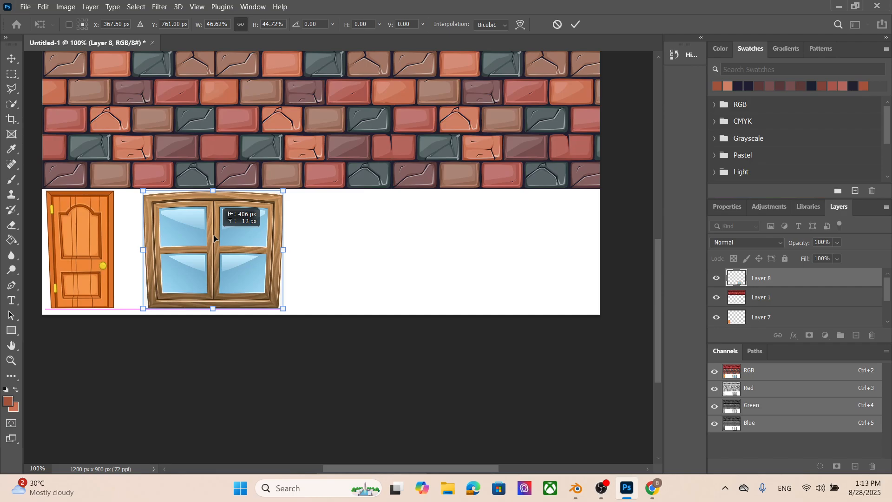
drag(214, 238, 213, 238)
drag(282, 191, 273, 191)
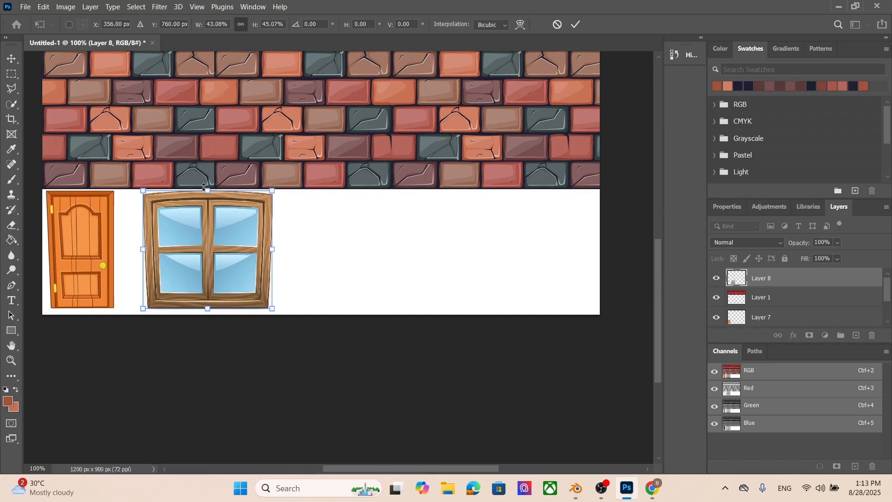
drag(209, 191, 208, 195)
right_click(221, 249)
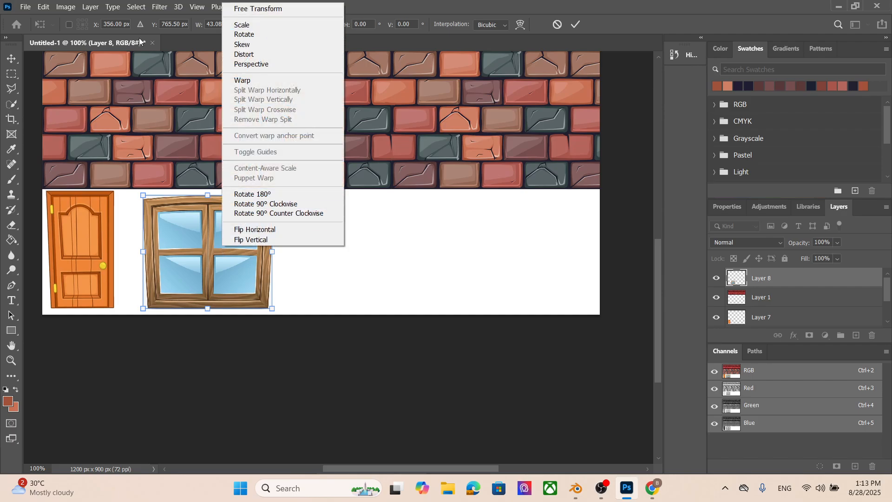
click(179, 231)
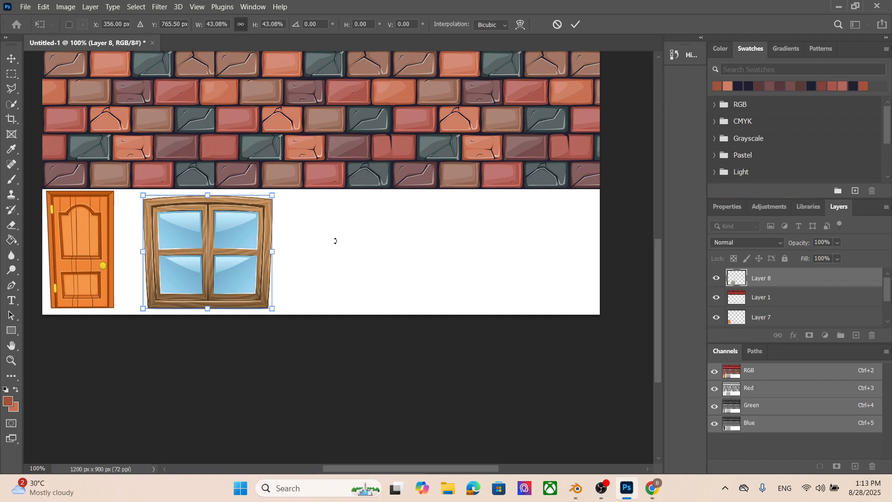
scroll(336, 240, up, 2)
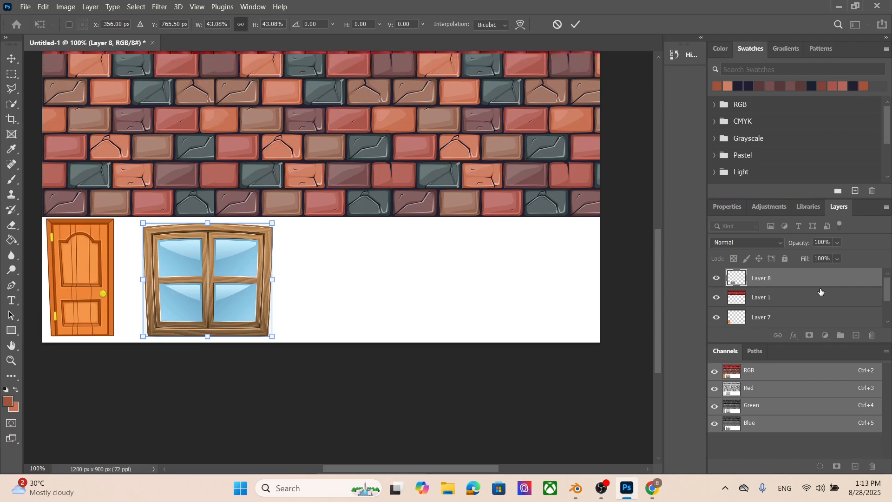
scroll(466, 241, up, 3)
scroll(445, 241, down, 3)
scroll(571, 369, up, 1)
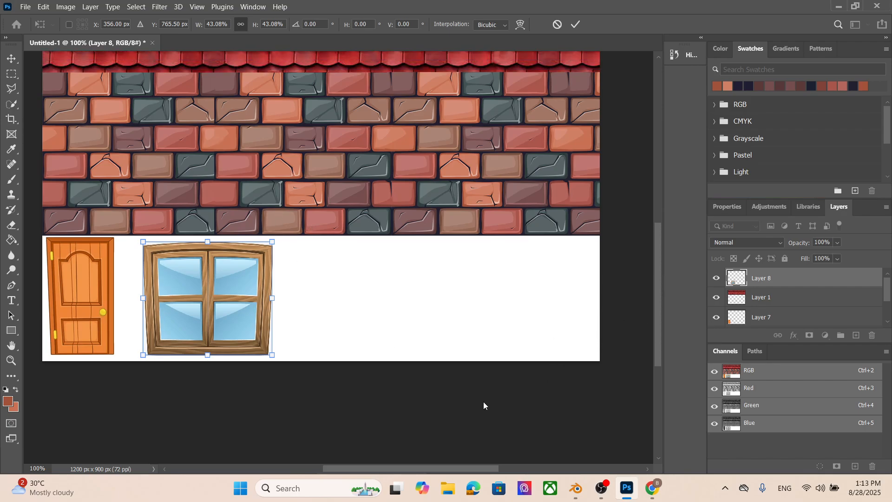
- Switch to Chrome and search Google Images for "wood texture cartoon"
click(448, 488)
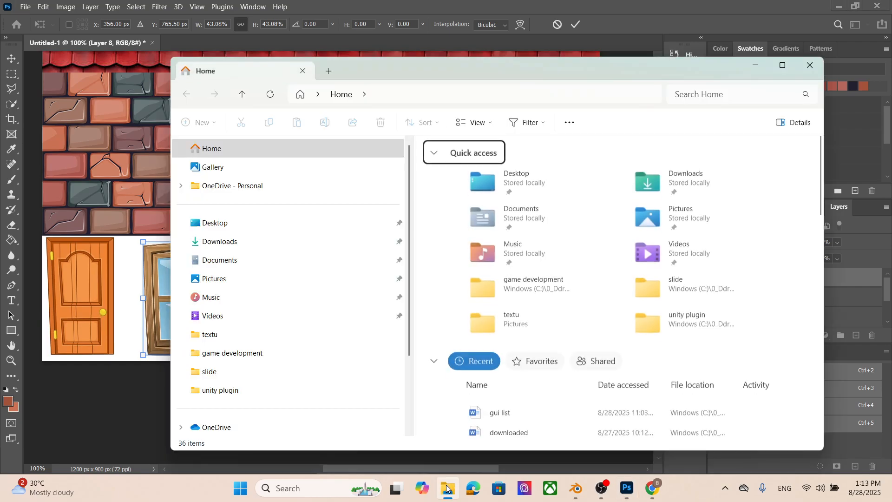
click(447, 488)
click(652, 488)
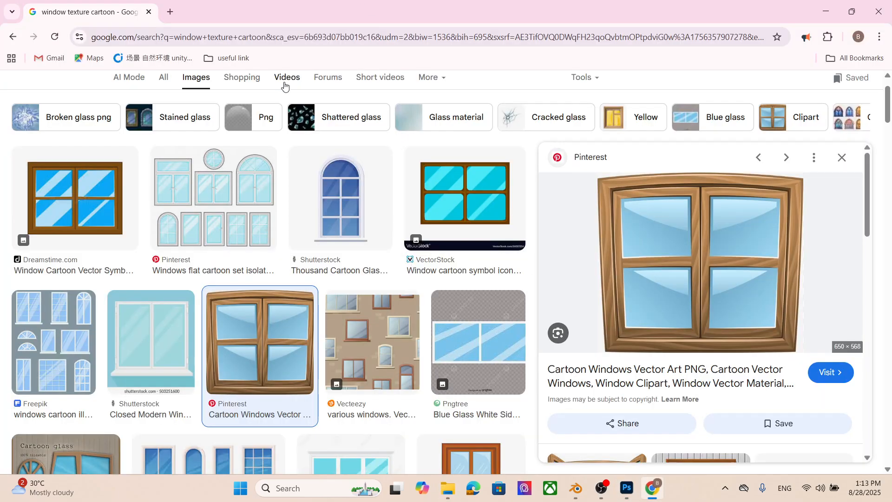
scroll(302, 111, up, 1)
triple_click(261, 104)
text(w)
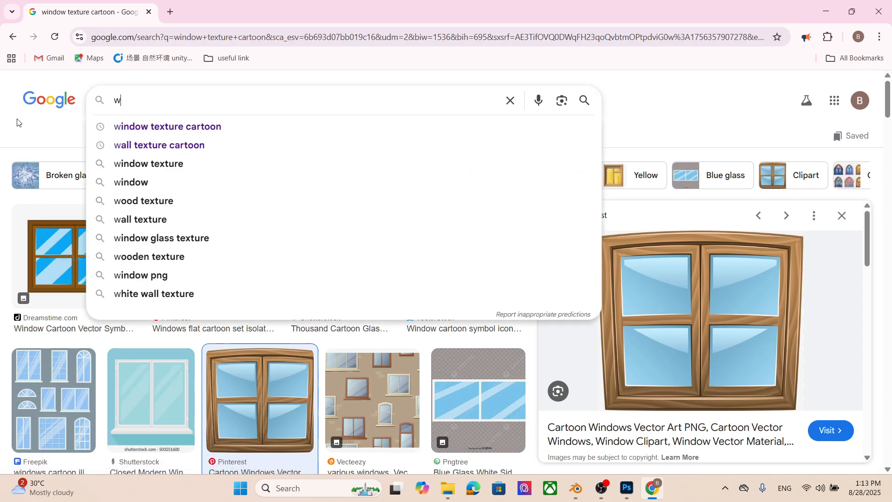
text(ood tex)
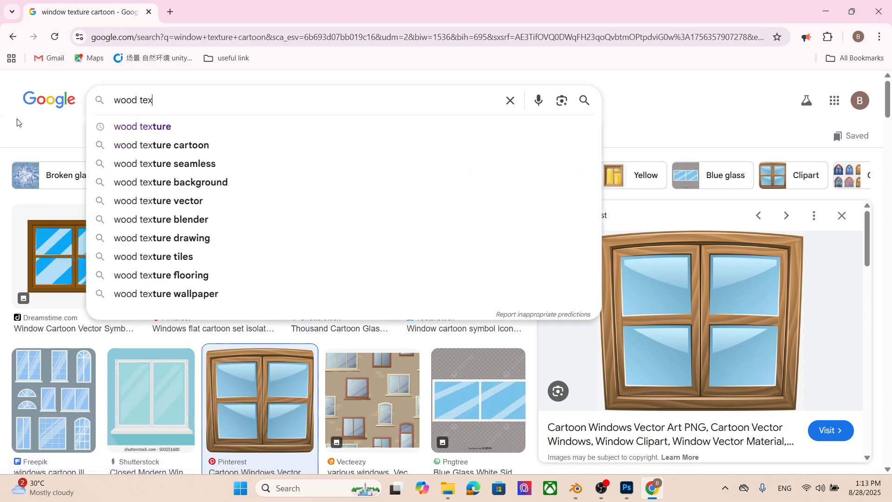
key(BackSpace)
key(BackSpace)
key(BackSpace)
text(textu)
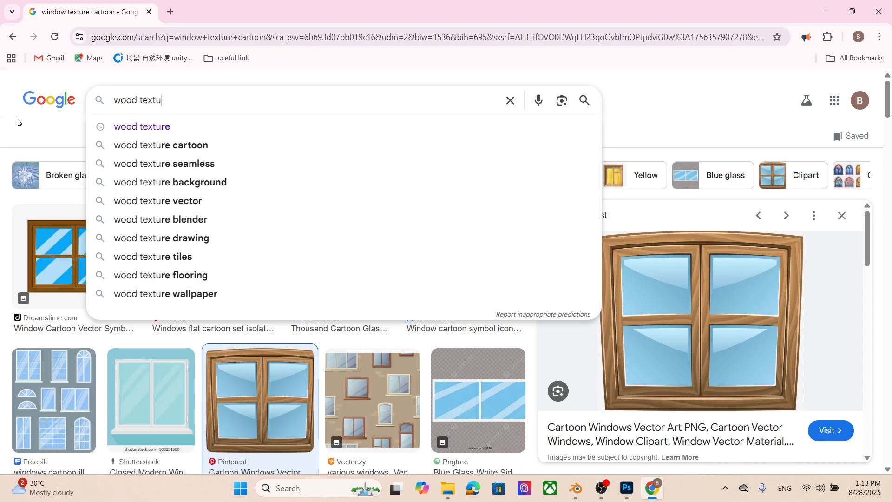
text(re cartoon)
key(Return)
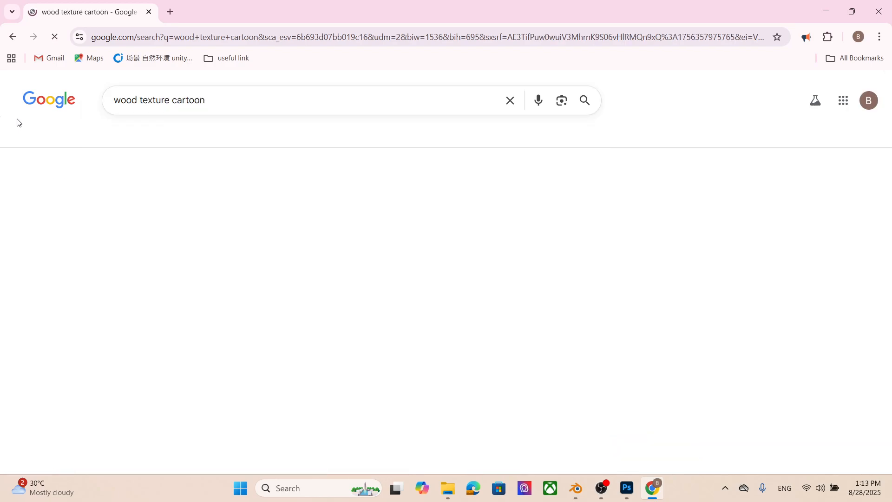
- Browse the wood textures and copy the Shutterstock image of orange-brown horizontal planks
scroll(490, 304, down, 1)
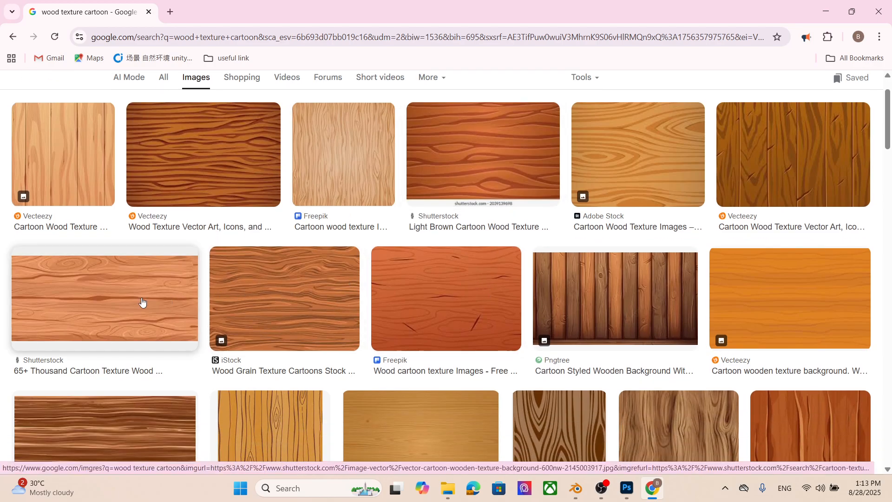
scroll(142, 302, down, 6)
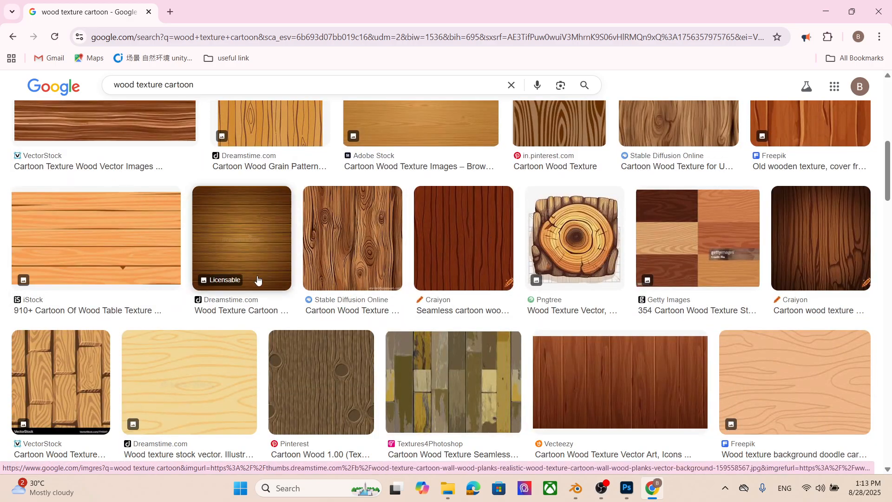
scroll(257, 279, down, 4)
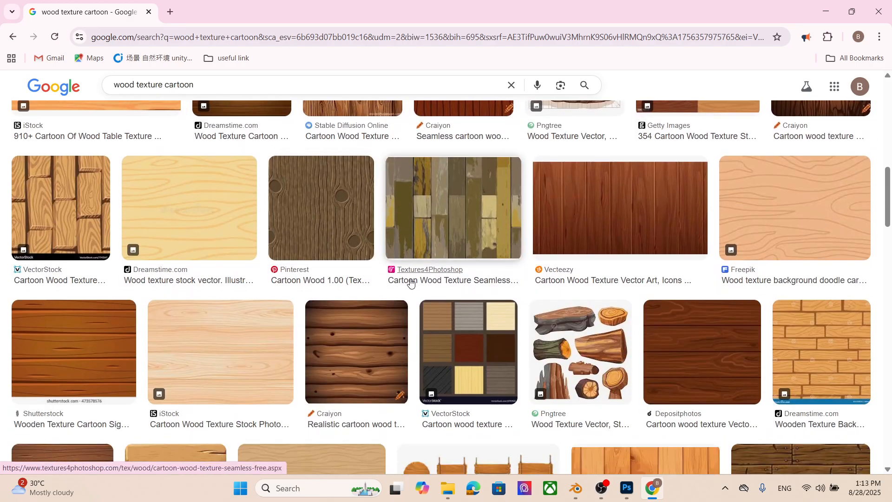
scroll(371, 279, down, 4)
scroll(239, 263, up, 2)
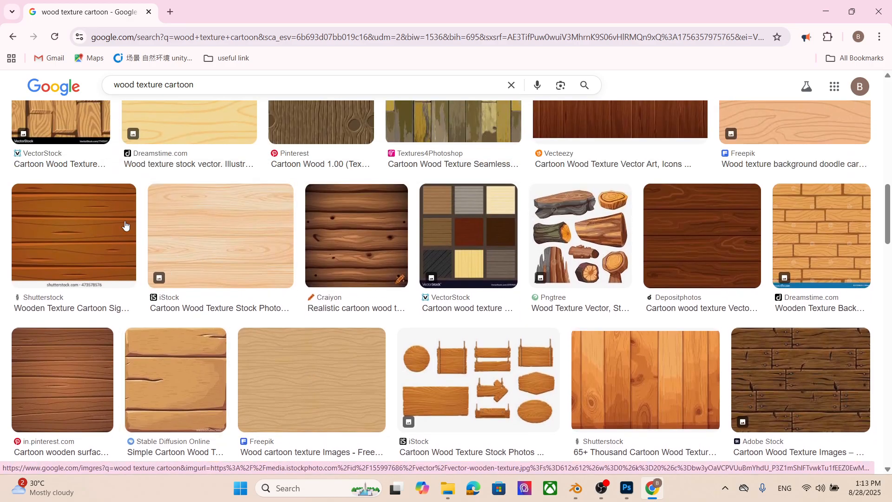
click(103, 218)
right_click(689, 196)
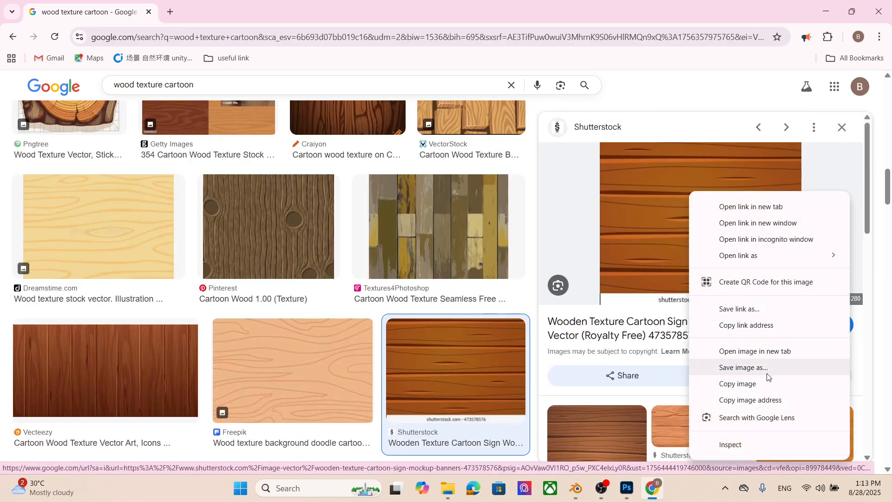
click(738, 383)
- Return to Photoshop, apply the window transform, and paste the plank image near the white area beside the window
key(alt+Tab)
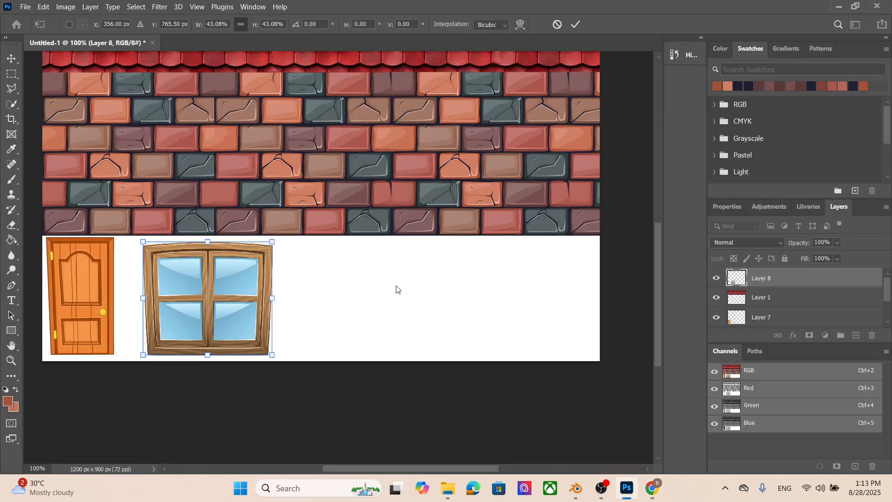
key(Return)
key(ctrl+b)
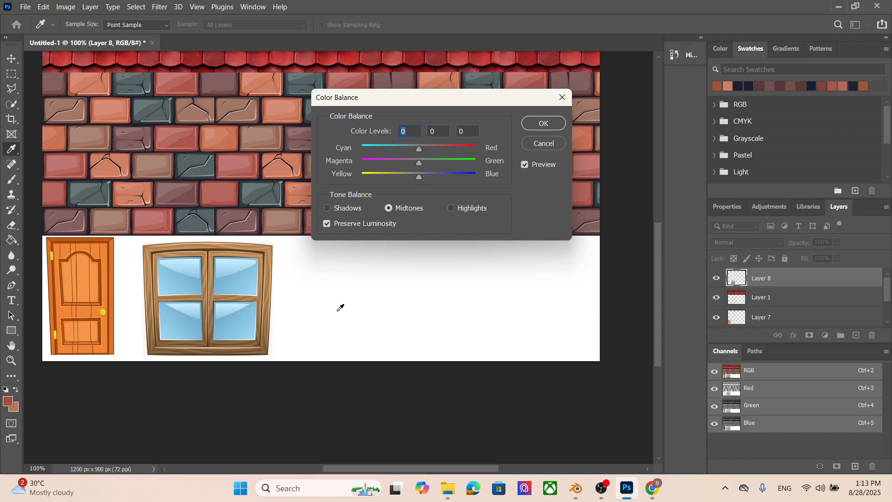
click(562, 97)
key(ctrl+v)
drag(359, 229, 432, 281)
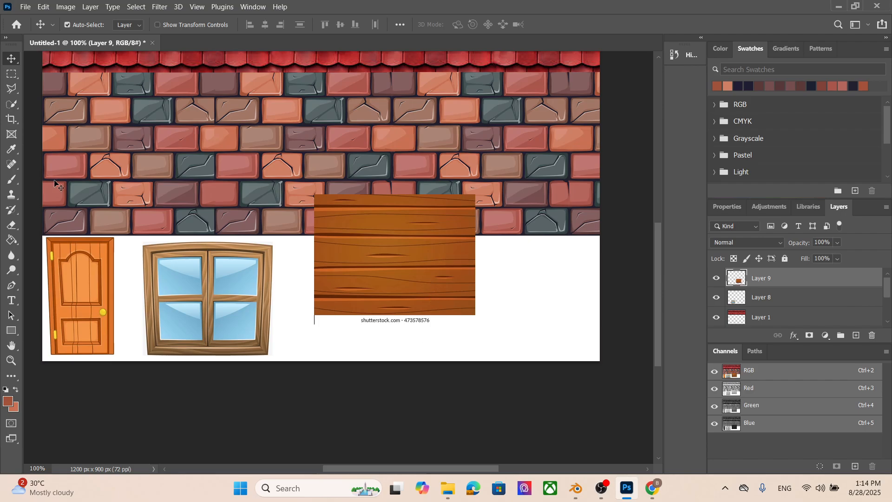
- Copy the planks without the top strip and watermark to a new layer, and move the copy into the white area
click(12, 74)
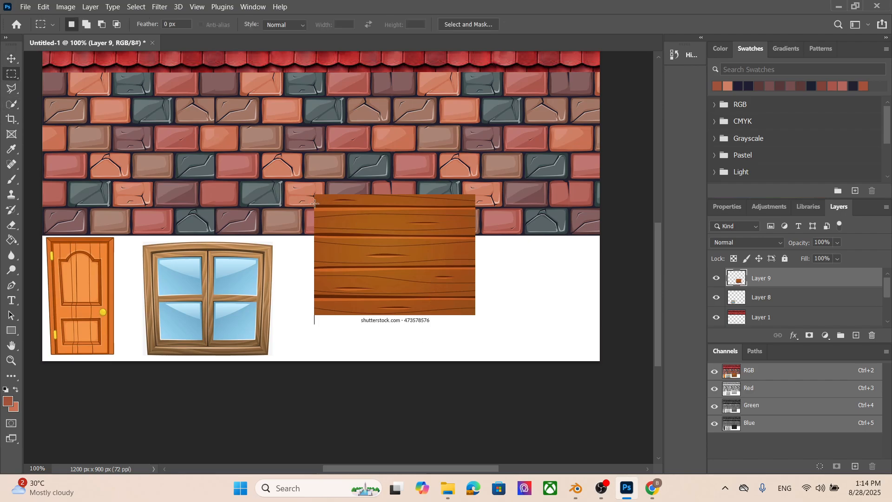
drag(315, 206, 475, 314)
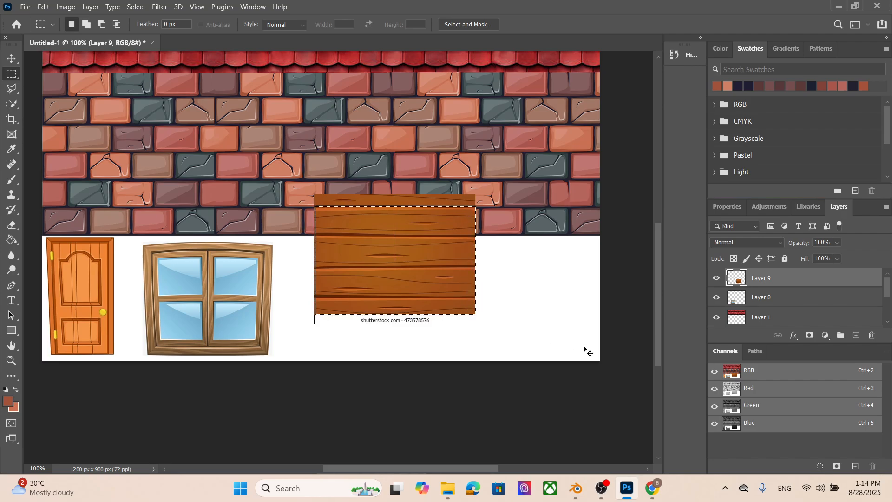
key(ctrl+j)
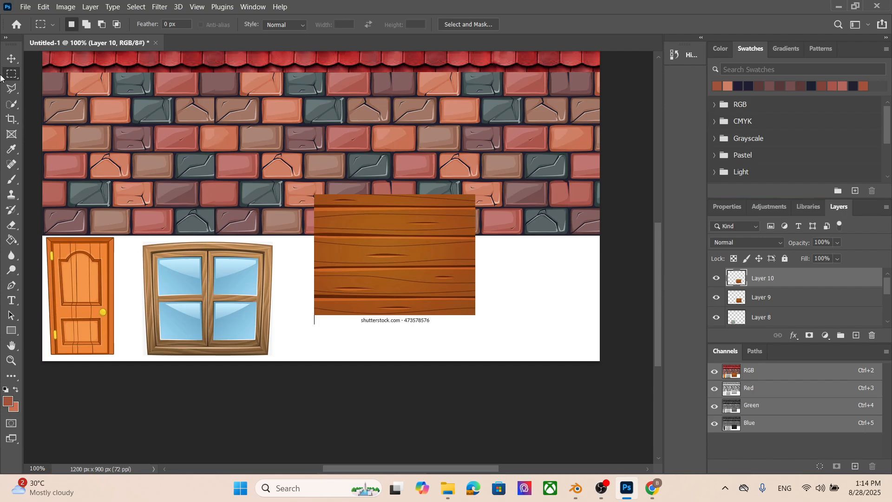
click(12, 59)
drag(415, 242, 534, 292)
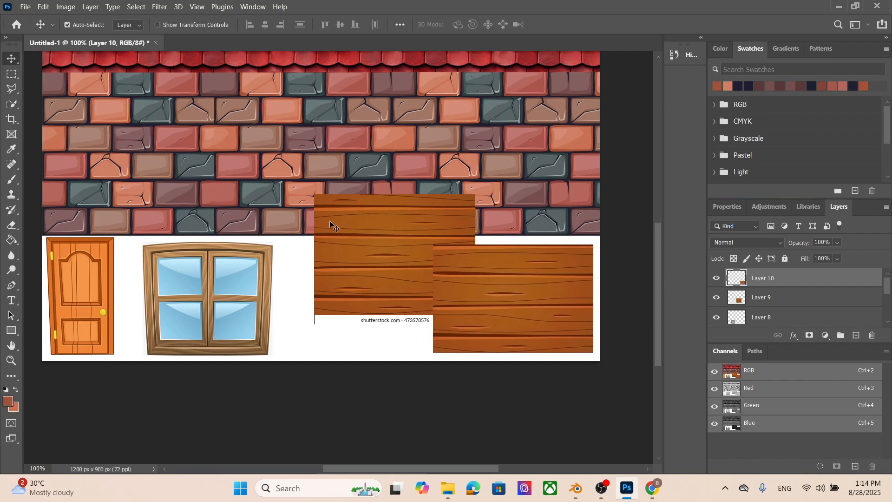
- Delete the original uncropped plank layer and move the cropped planks directly beside the window
click(330, 223)
drag(732, 296, 871, 335)
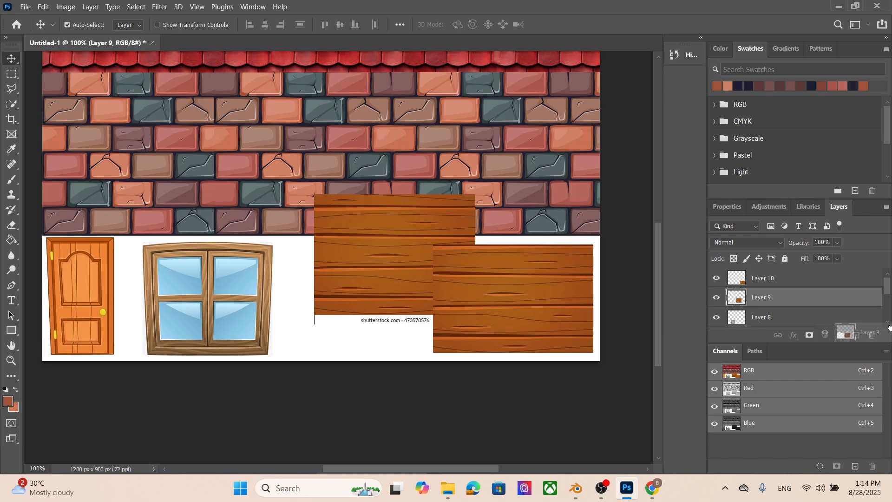
drag(477, 286, 347, 282)
drag(420, 310, 394, 310)
click(447, 488)
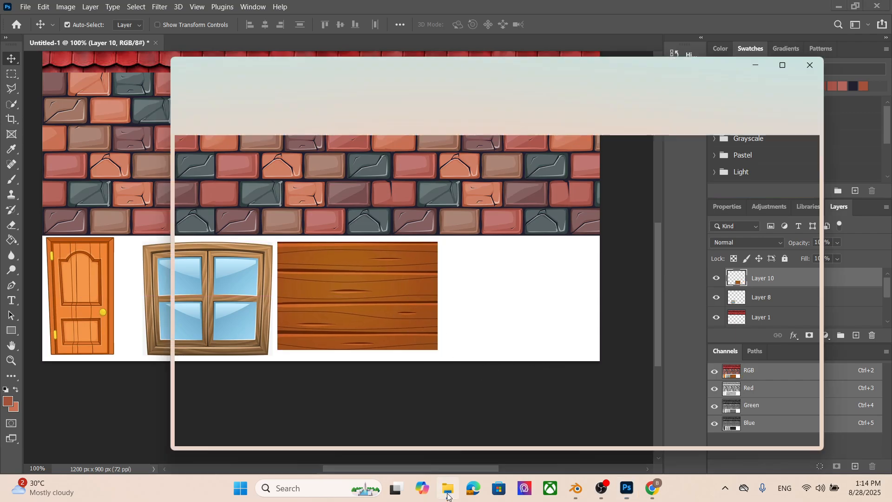
click(760, 68)
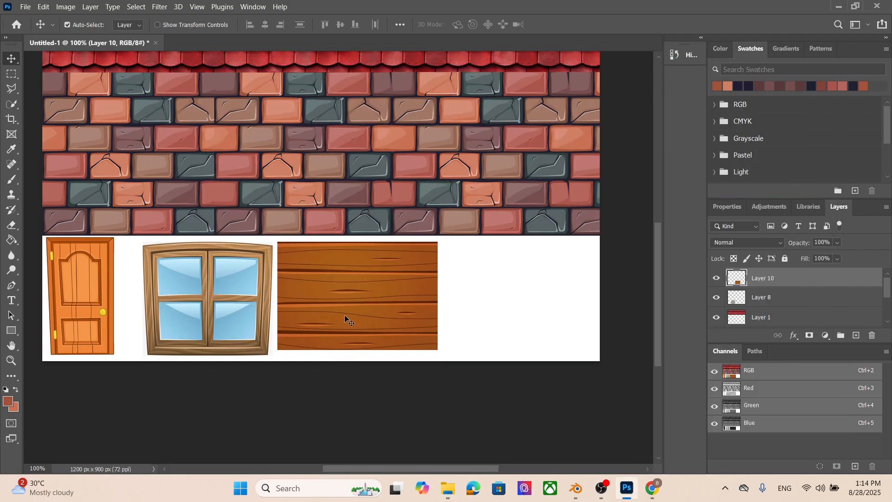
- Move the window image up beside the door, and shift the orange-brown planks over beside the window
mouse_move(375, 310)
mouse_down()
mouse_move(280, 298)
mouse_move(420, 319)
mouse_move(399, 305)
mouse_move(377, 314)
mouse_up()
click(810, 306)
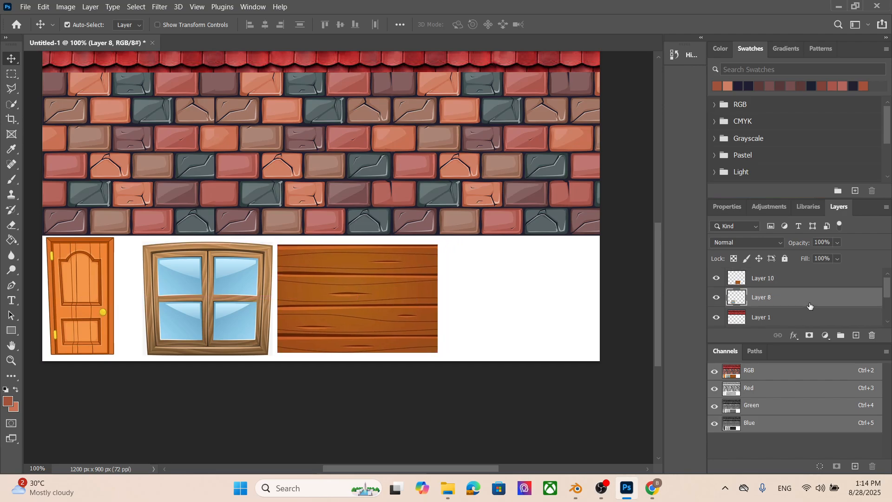
drag(230, 265, 207, 263)
click(798, 283)
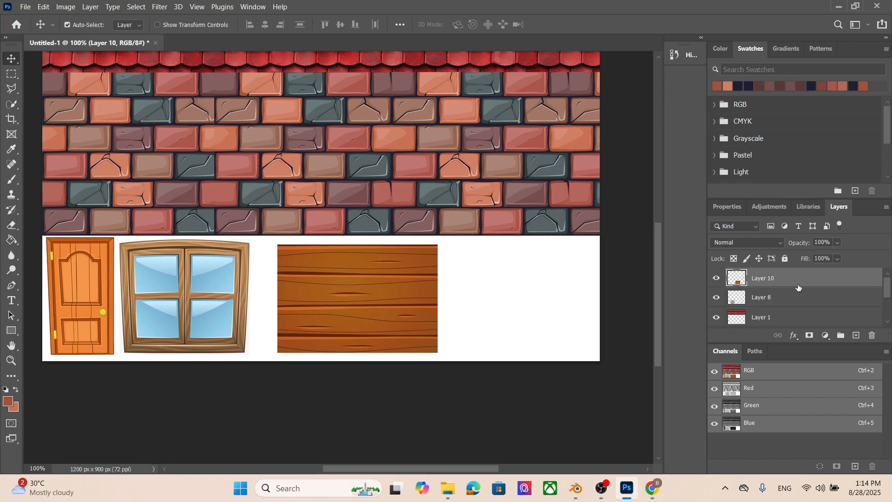
click(760, 301)
click(775, 318)
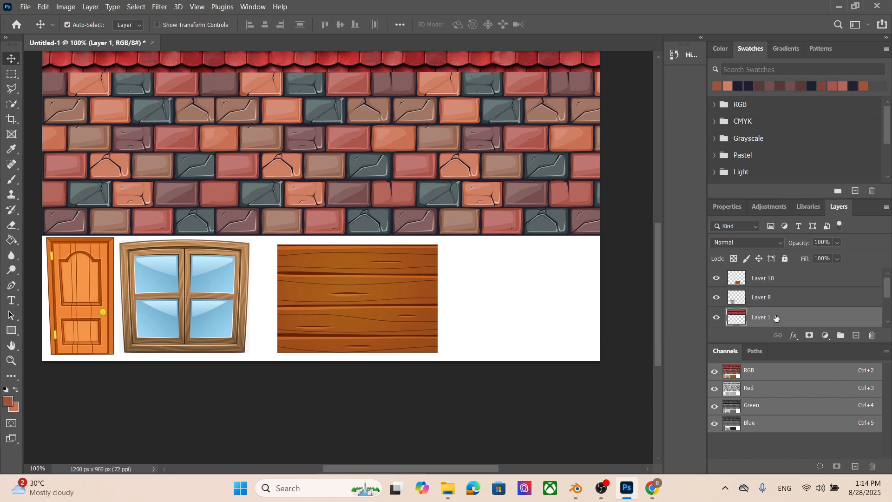
click(786, 285)
drag(400, 282, 378, 280)
click(538, 324)
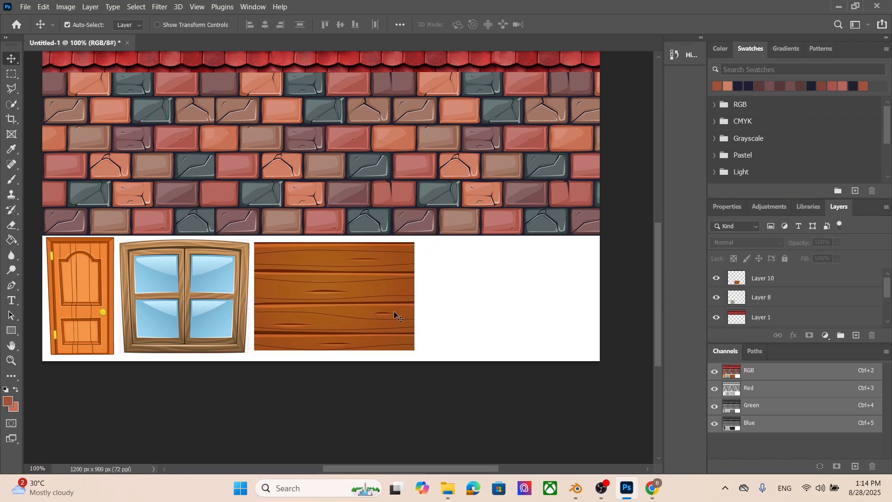
- Scale the orange-brown planks to about 110% width and 121% height, and fit them against the window down to the canvas edge
click(385, 312)
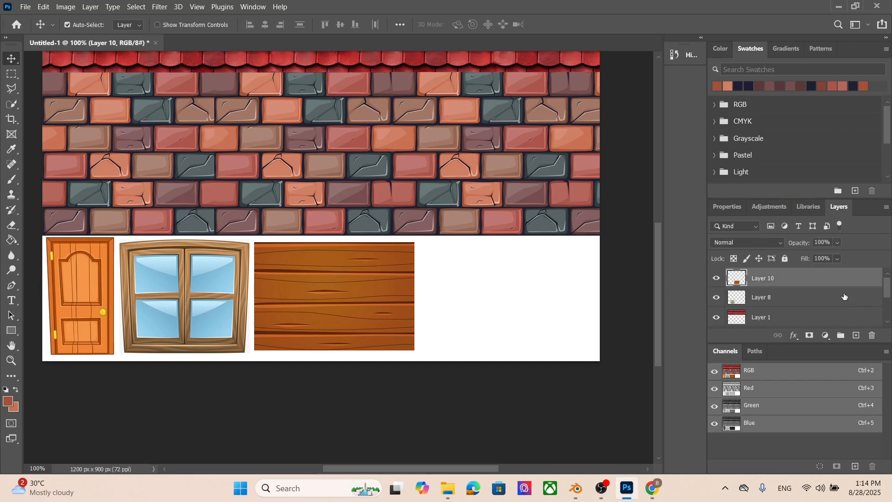
click(349, 329)
key(ctrl+t)
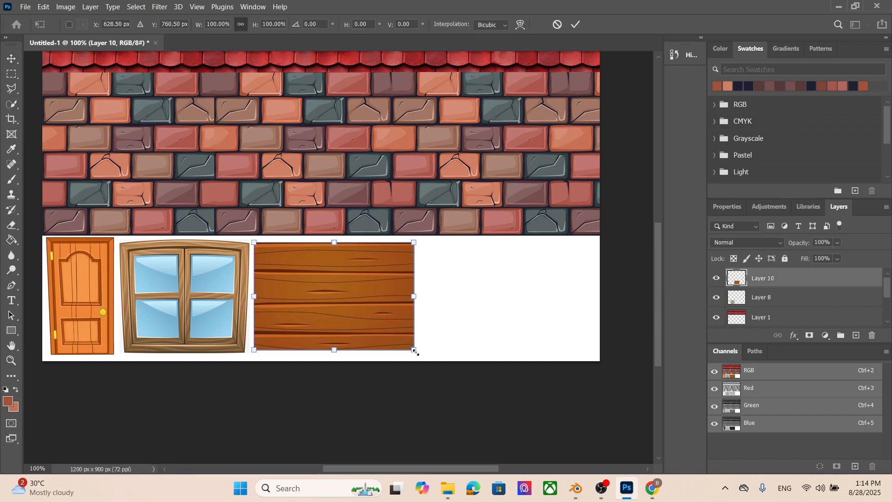
drag(414, 352, 431, 373)
drag(386, 319, 382, 308)
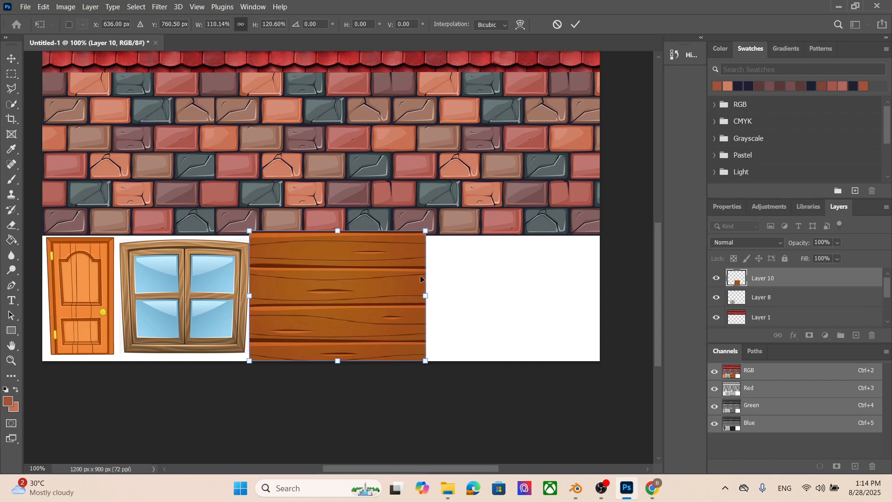
click(11, 61)
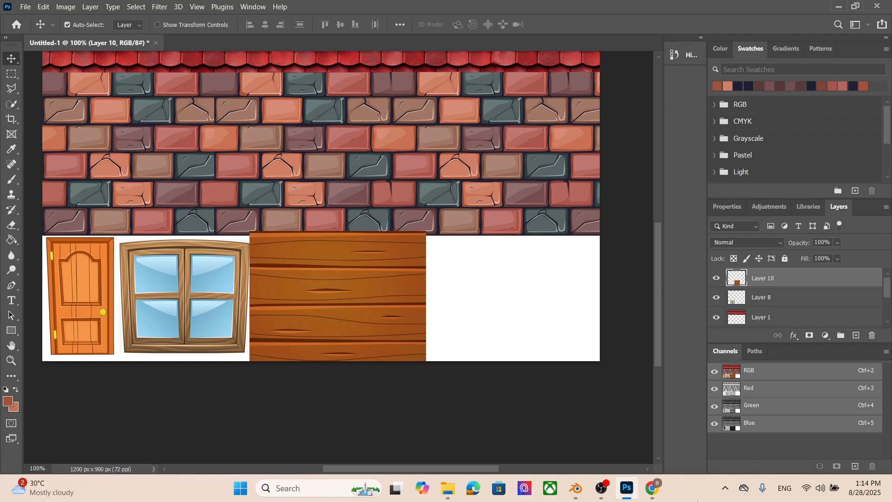
- Switch to Chrome and examine the cartoon wood texture results and related images for a second wood texture
click(654, 488)
scroll(413, 309, down, 4)
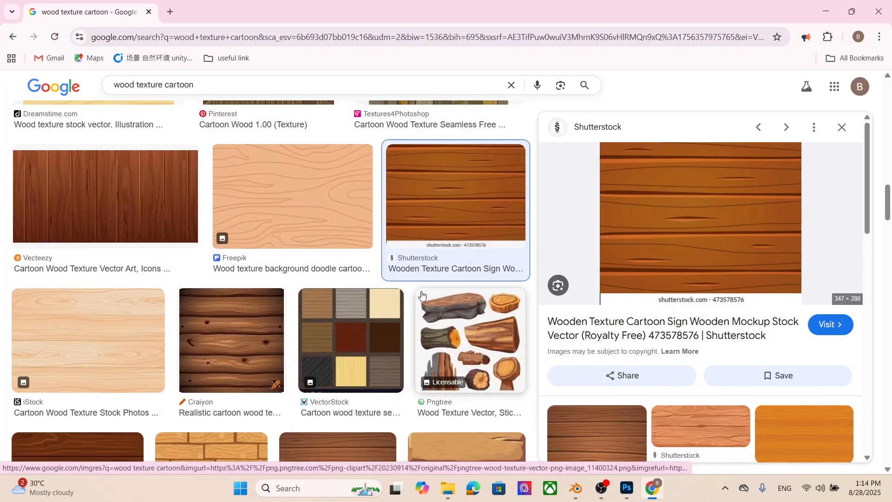
scroll(454, 313, down, 3)
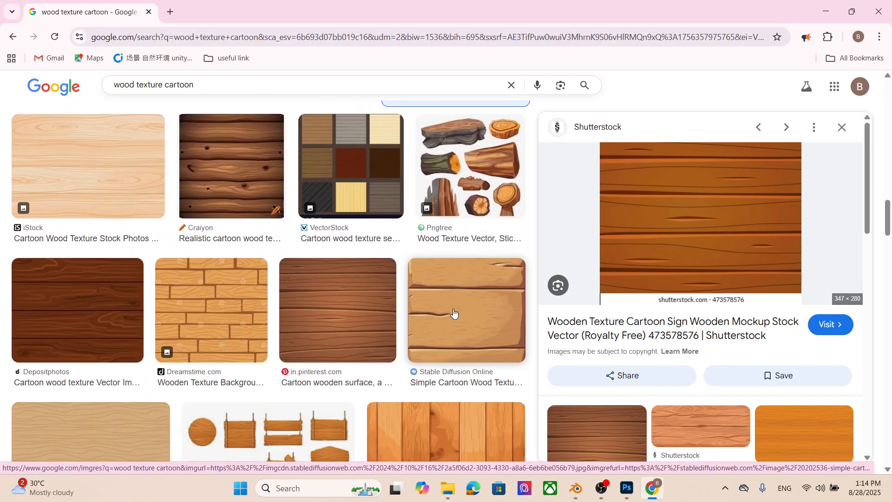
click(255, 201)
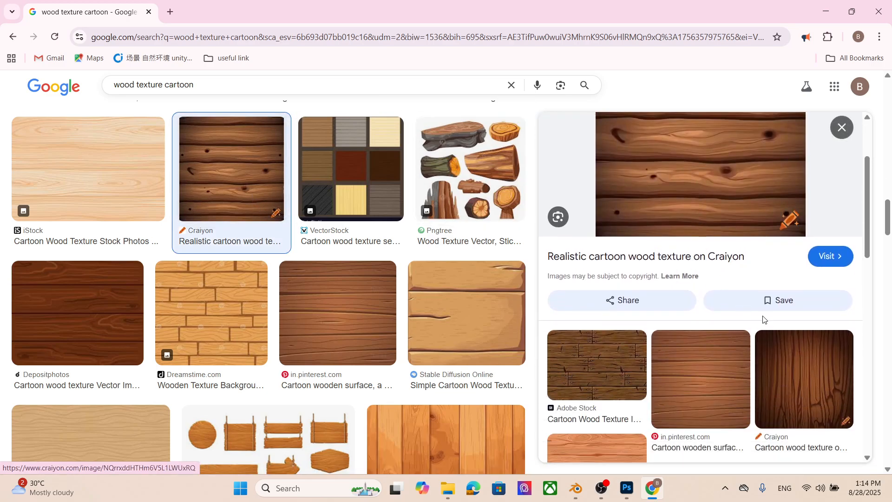
scroll(766, 297, down, 4)
click(732, 272)
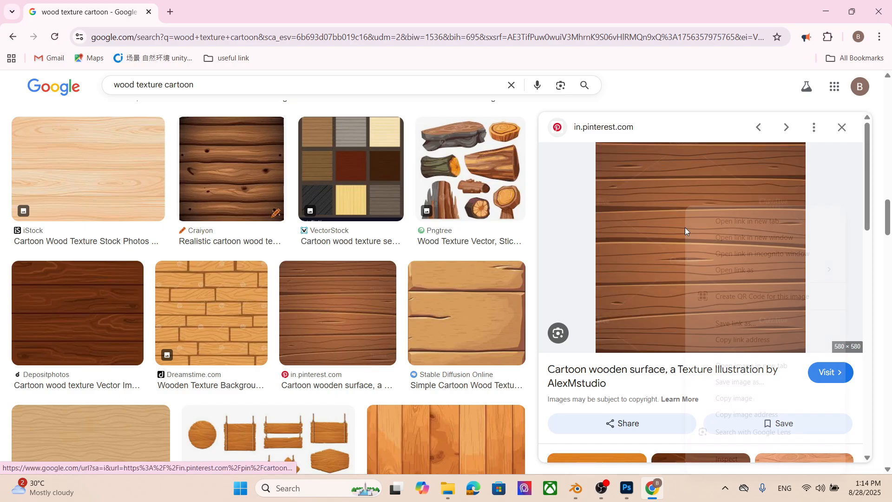
right_click(687, 231)
scroll(696, 325, down, 10)
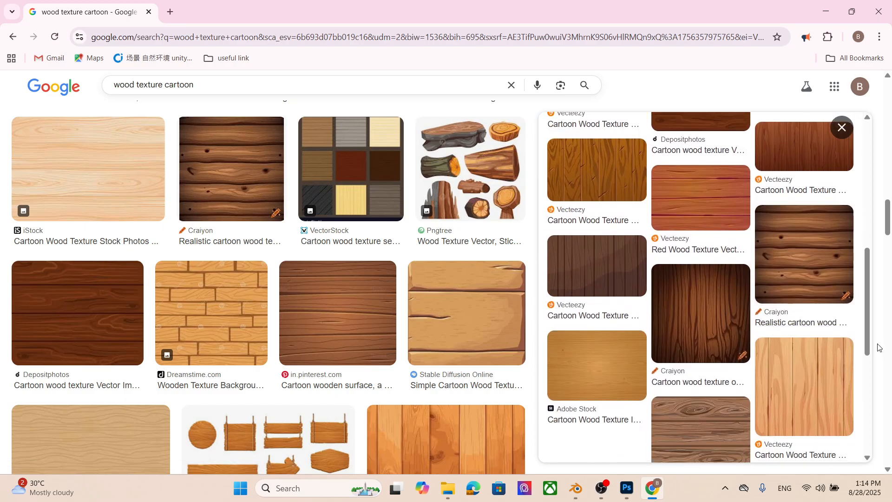
scroll(745, 391, down, 4)
scroll(372, 385, down, 10)
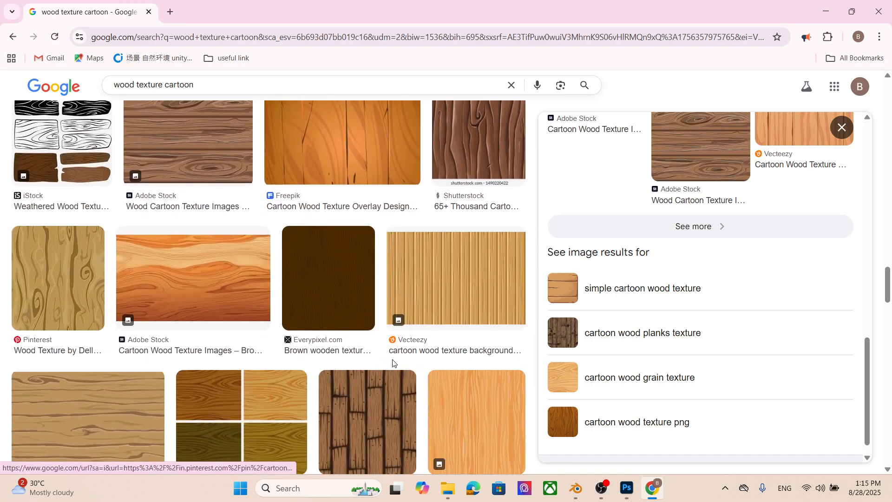
scroll(392, 363, down, 1)
- Copy the Pinterest tan wood grain image, paste it into the Photoshop texture sheet, and place it beside the orange-brown planks
click(61, 234)
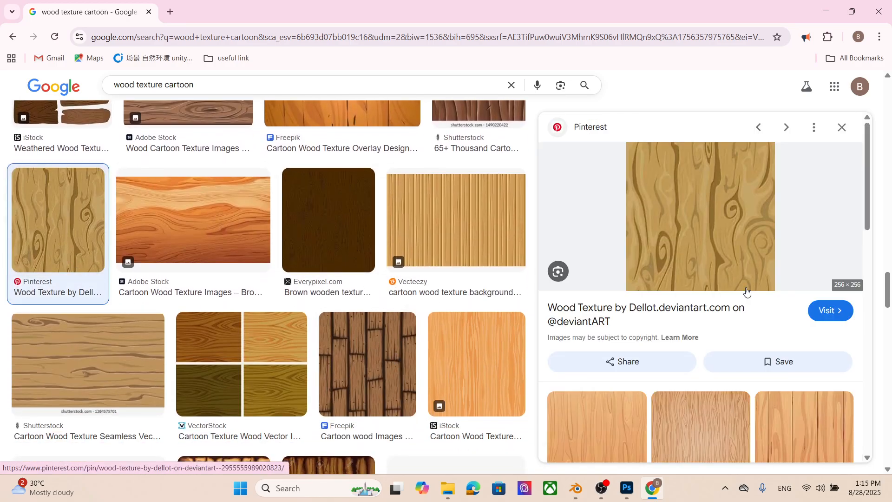
right_click(668, 225)
click(741, 398)
click(626, 488)
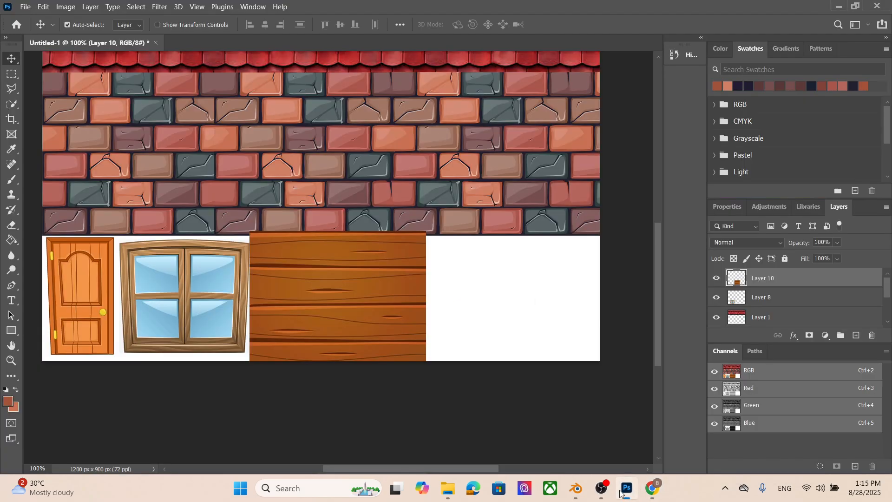
key(ctrl+v)
drag(338, 206, 501, 289)
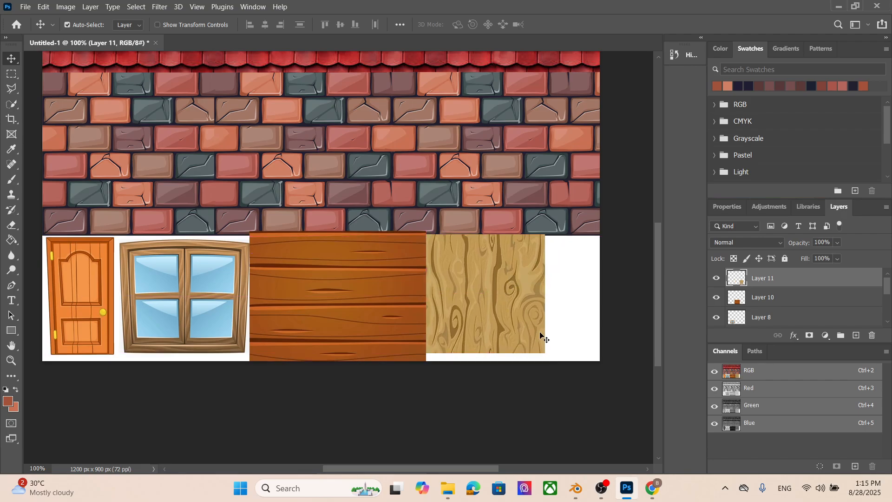
- Stretch the tan wood grain to about 146% width and 112.5% height to cover the remaining white area
key(ctrl+t)
drag(544, 356, 599, 368)
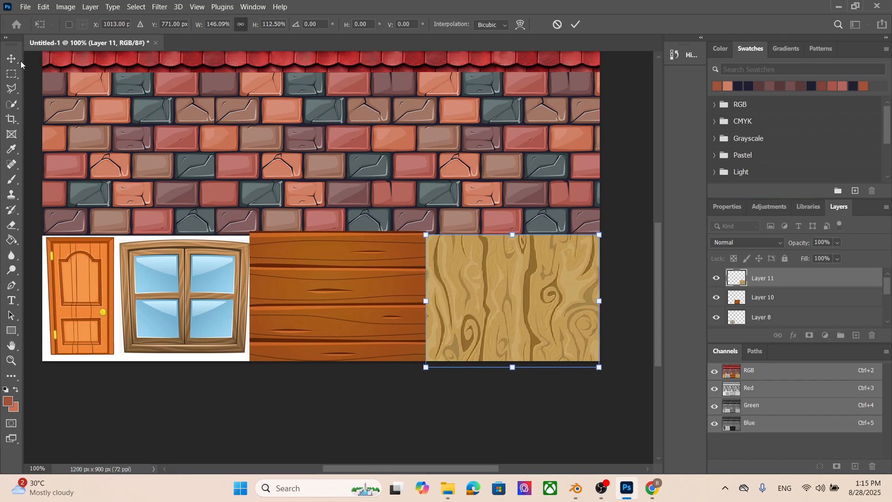
key(Return)
- Export the texture sheet as a 1200 x 900 px JPG named houseTexture in the textu folder
scroll(533, 227, up, 2)
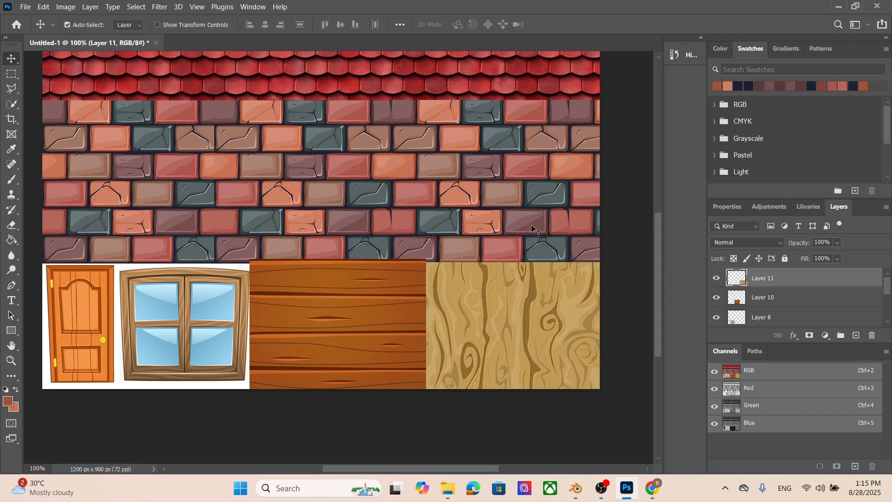
key(ctrl+minus)
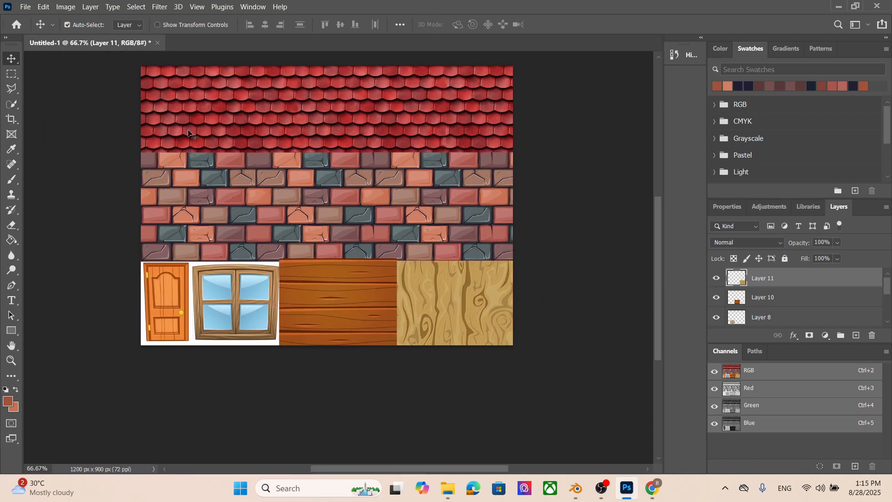
click(25, 7)
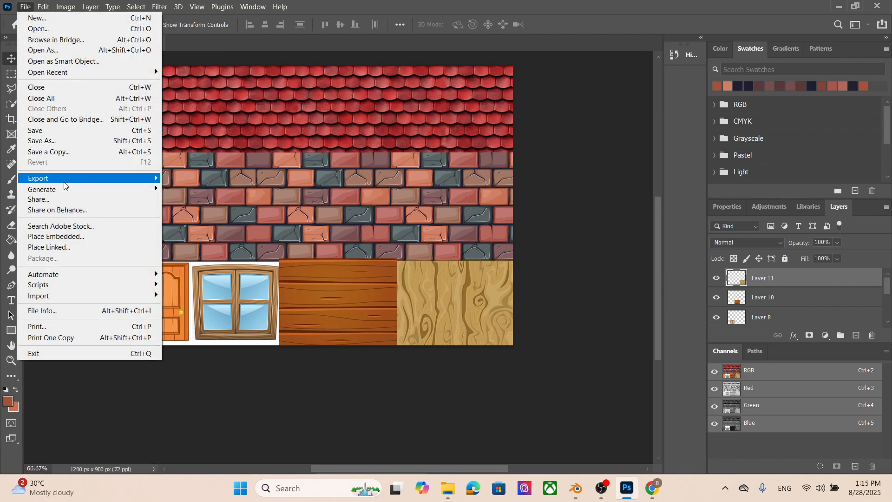
mouse_move(65, 182)
click(240, 189)
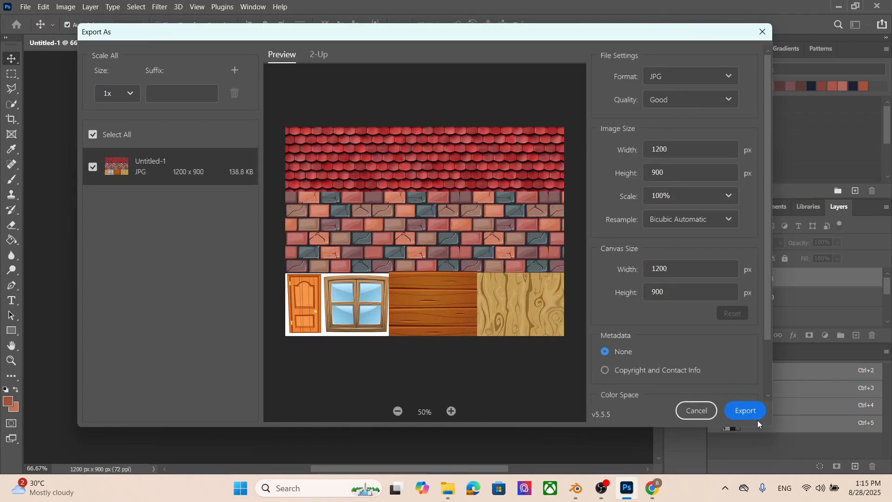
click(756, 416)
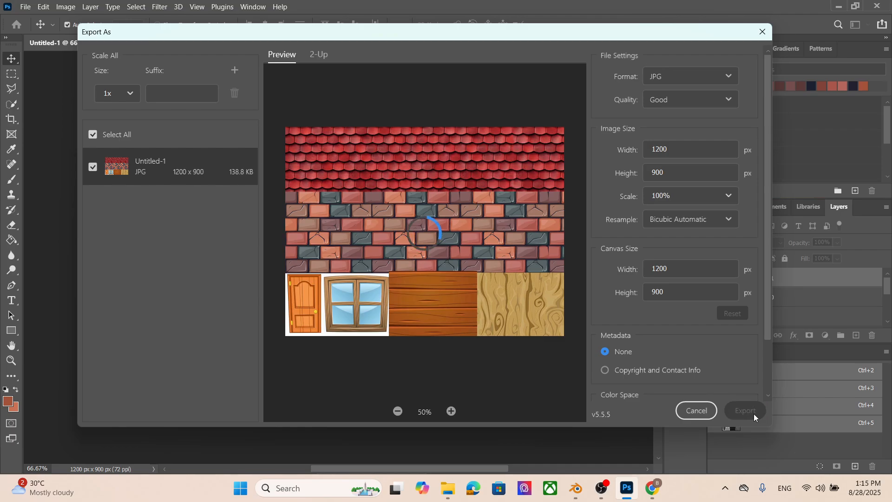
scroll(140, 186, up, 2)
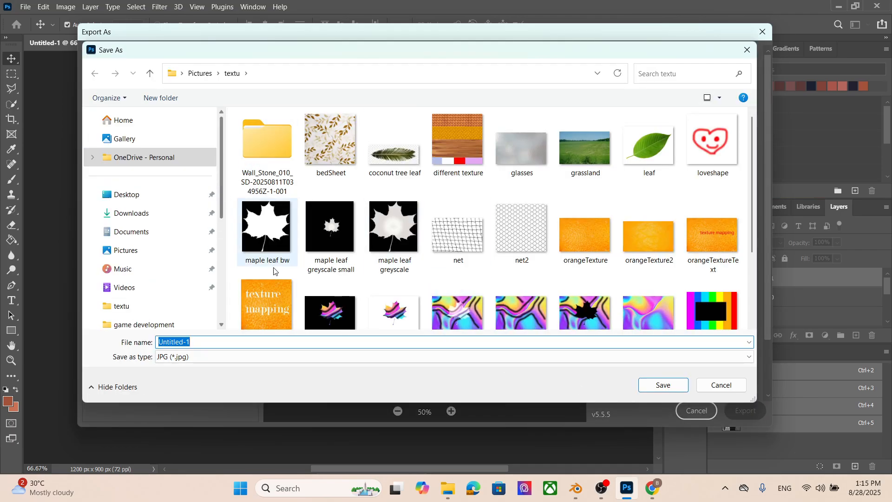
scroll(274, 320, down, 2)
text(houseTexture1)
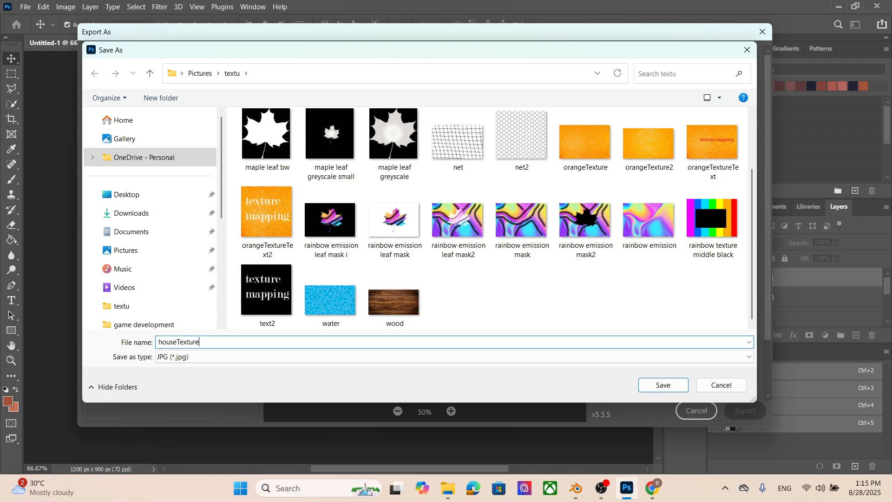
click(663, 385)
- Switch to Blender and give the house cube a new material named houseMaterial
click(572, 488)
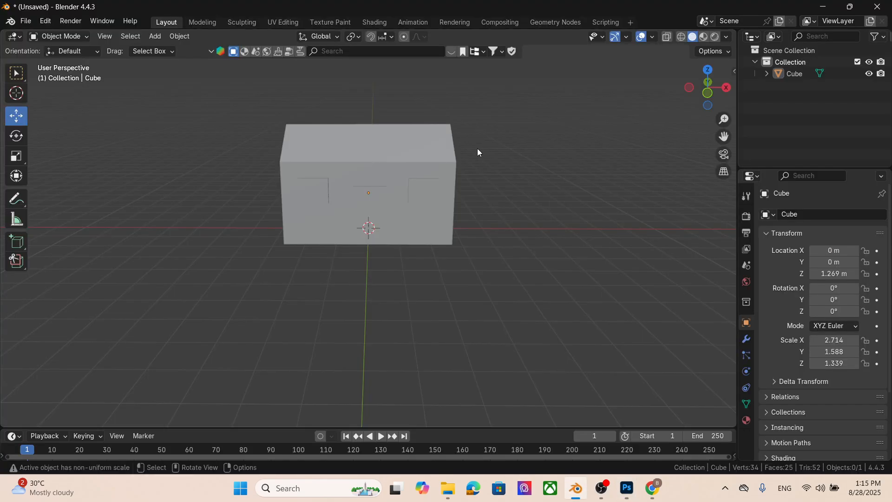
mouse_move(245, 243)
middle_down()
mouse_move(312, 289)
mouse_move(240, 253)
mouse_move(239, 241)
mouse_move(251, 246)
middle_up()
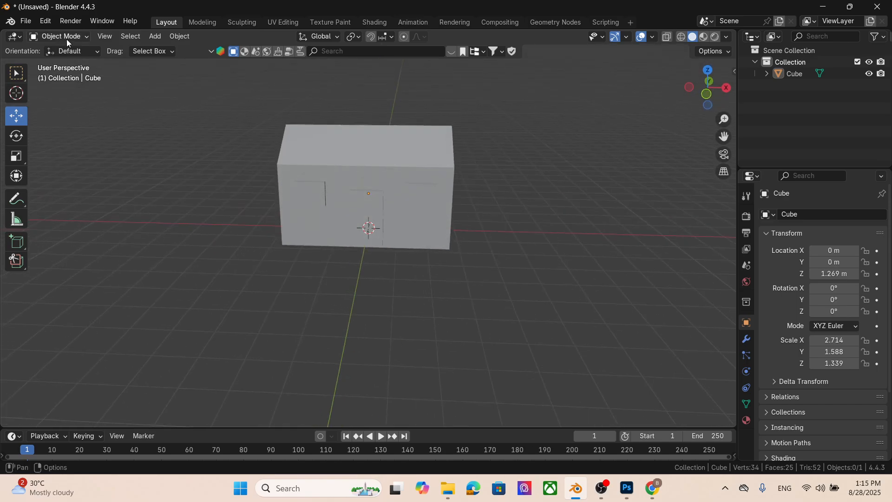
click(402, 183)
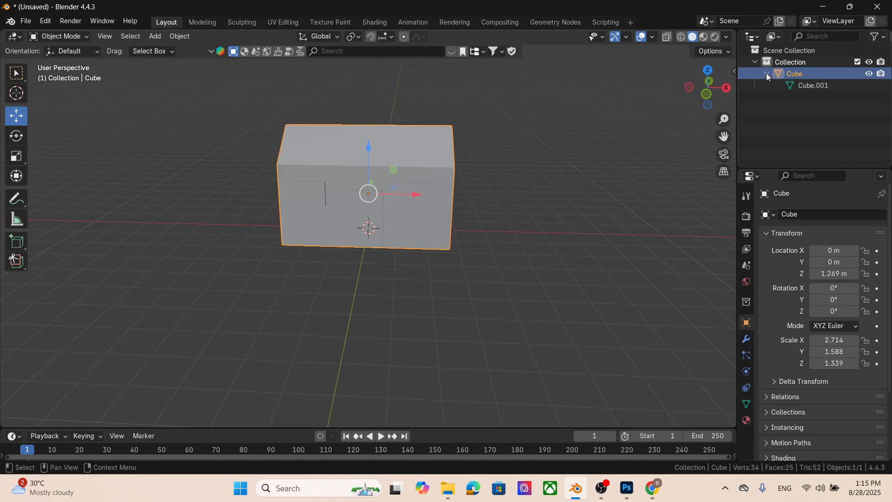
scroll(860, 339, down, 4)
scroll(826, 358, up, 1)
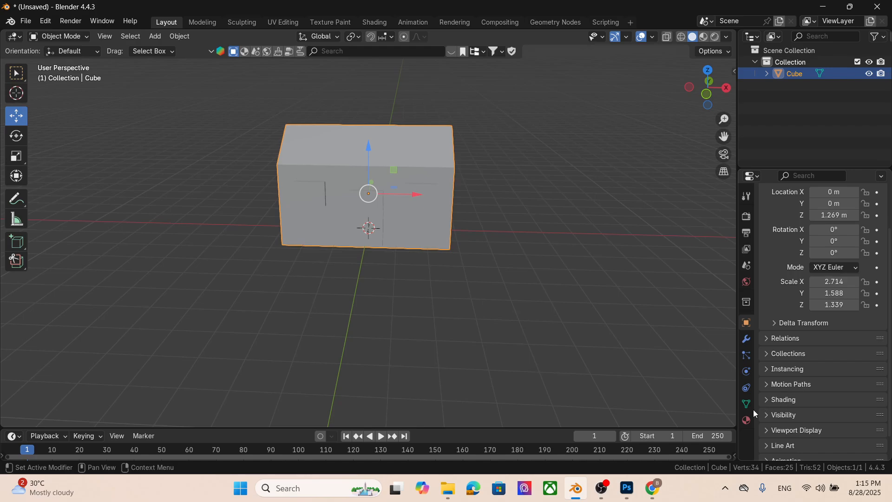
click(746, 422)
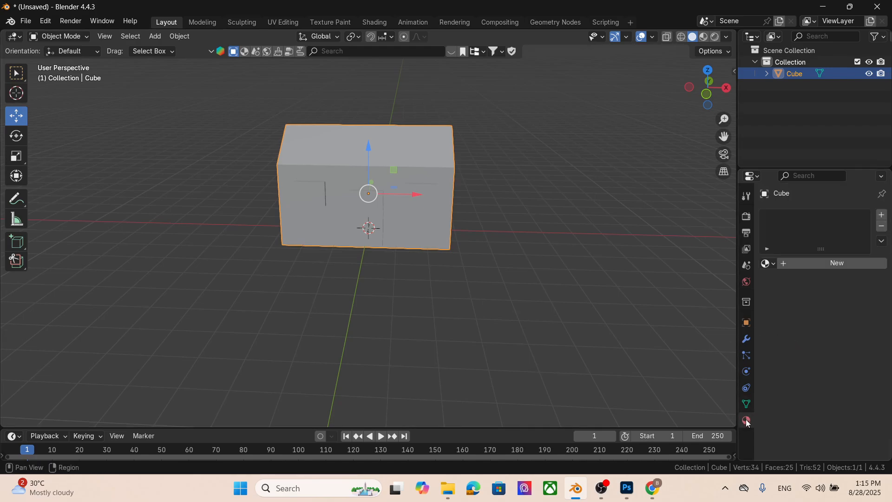
click(821, 266)
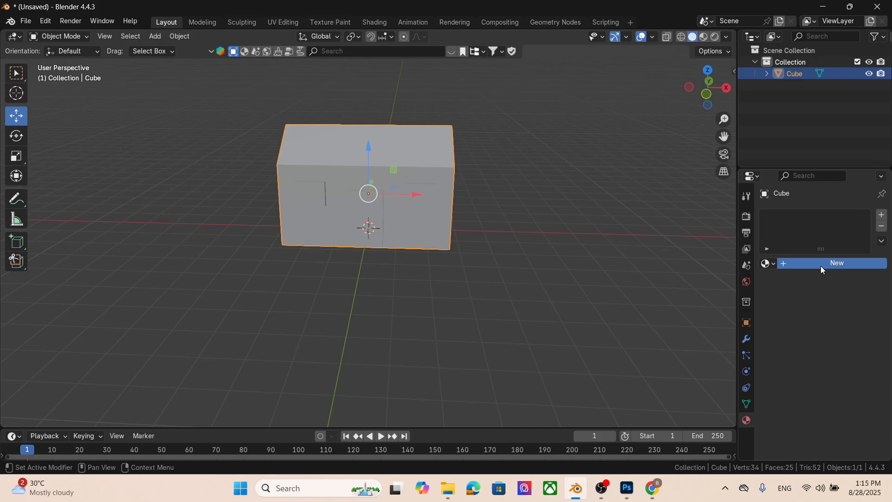
double_click(801, 217)
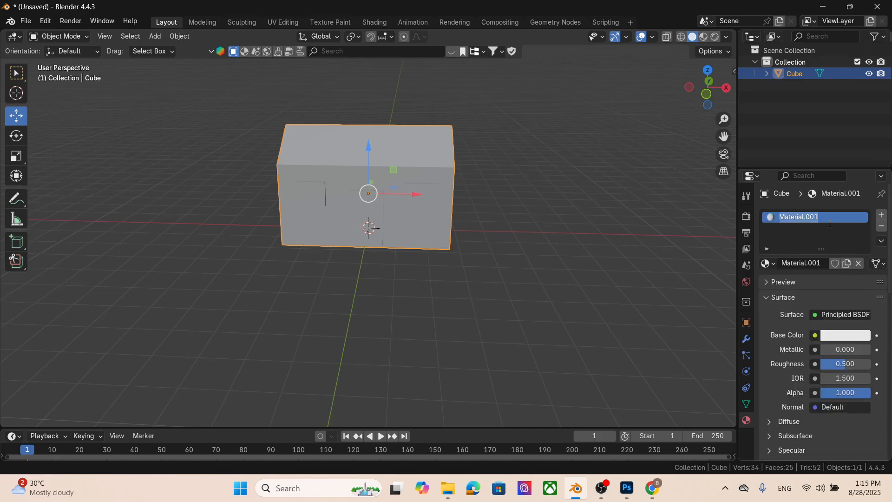
text(house)
key(Return)
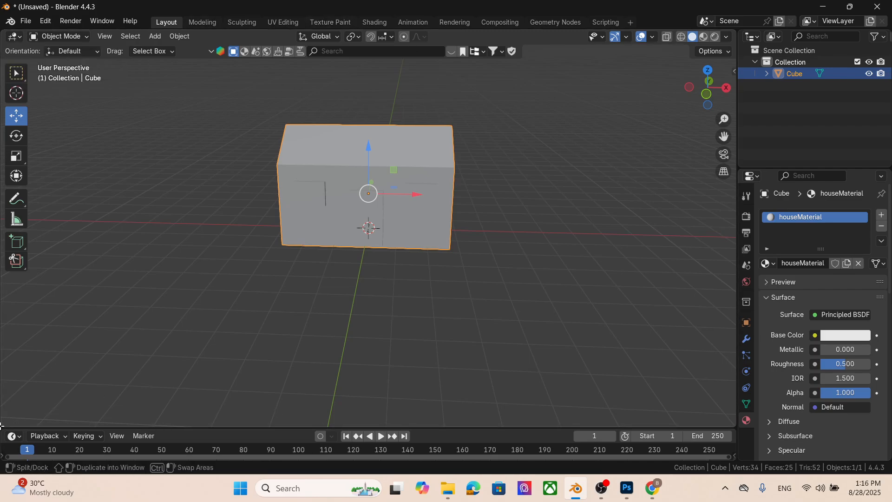
- Split the 3D viewport into two stacked areas and turn the lower one into a Shader Editor for houseMaterial
drag(4, 424, 7, 240)
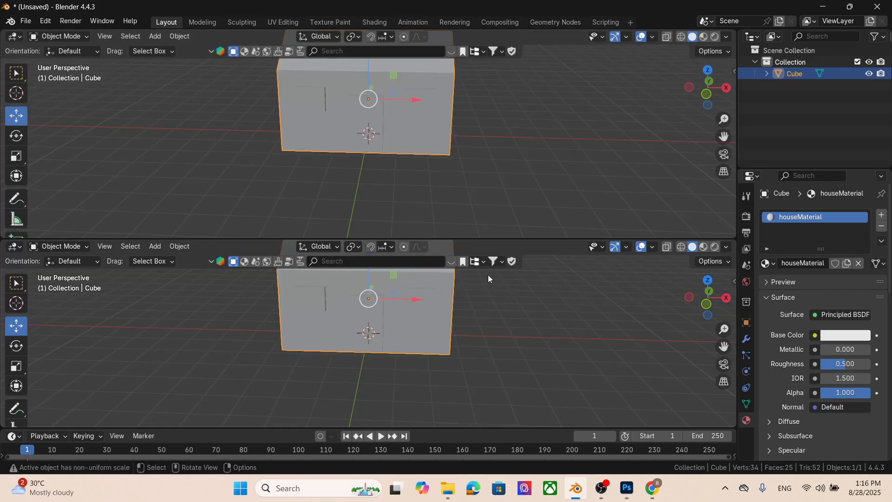
drag(257, 237, 222, 209)
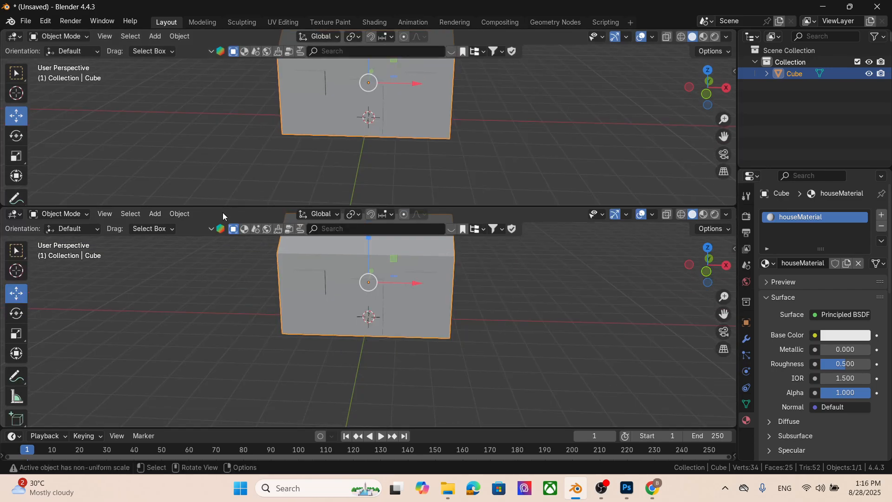
click(14, 215)
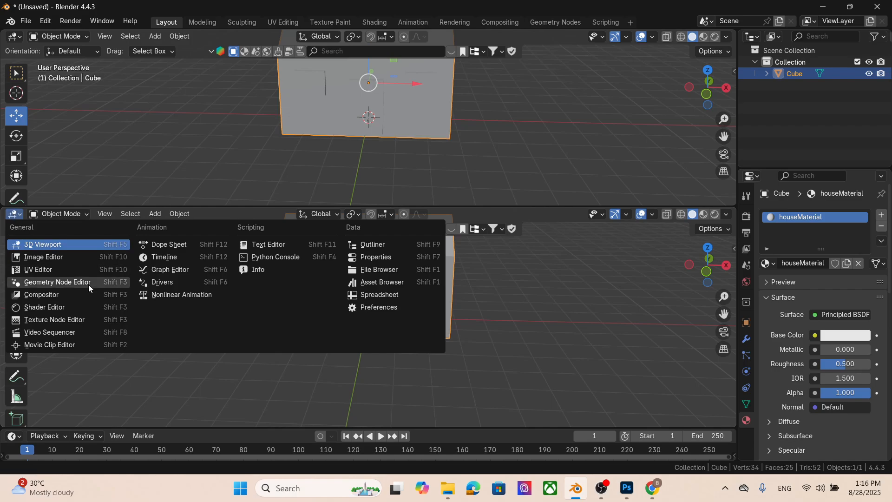
click(71, 307)
scroll(487, 338, up, 2)
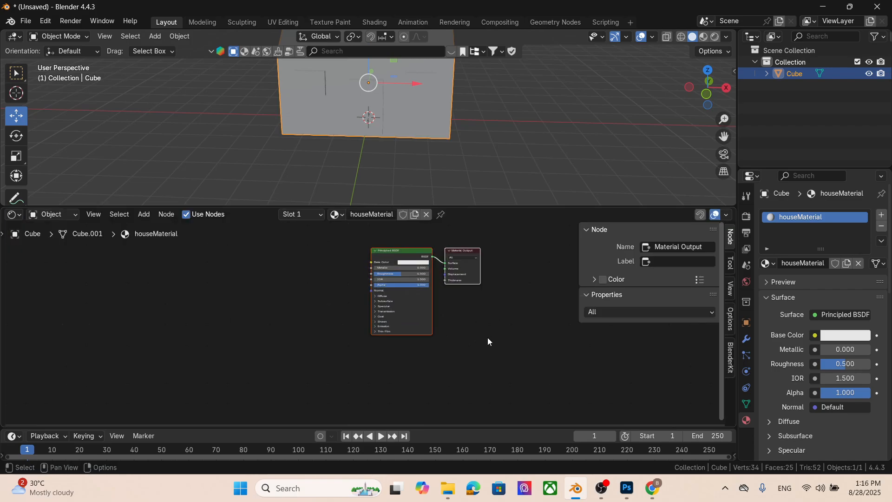
middle_drag(494, 312, 513, 366)
- Add an Image Texture node to houseMaterial, placed in the empty space before the Principled BSDF node
right_click(192, 275)
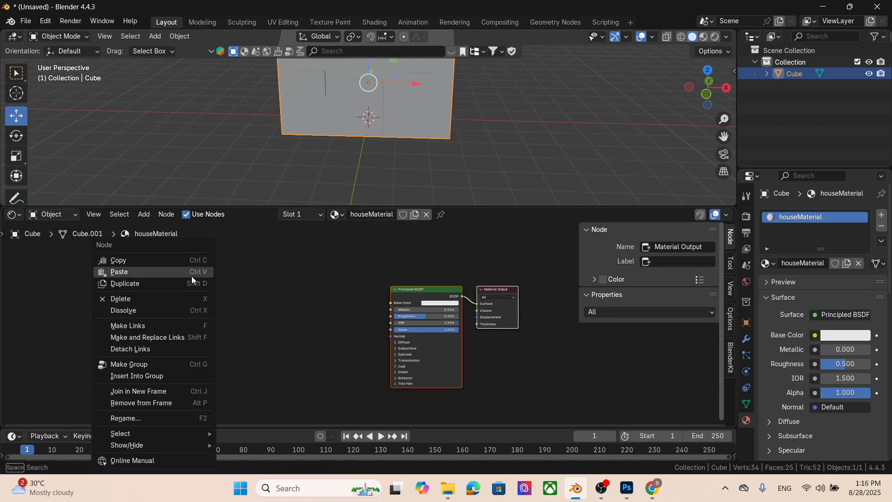
click(143, 214)
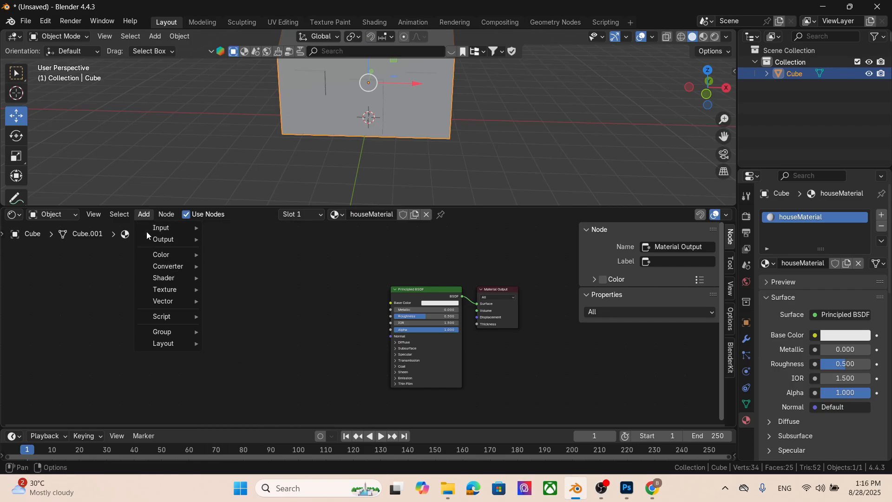
mouse_move(169, 291)
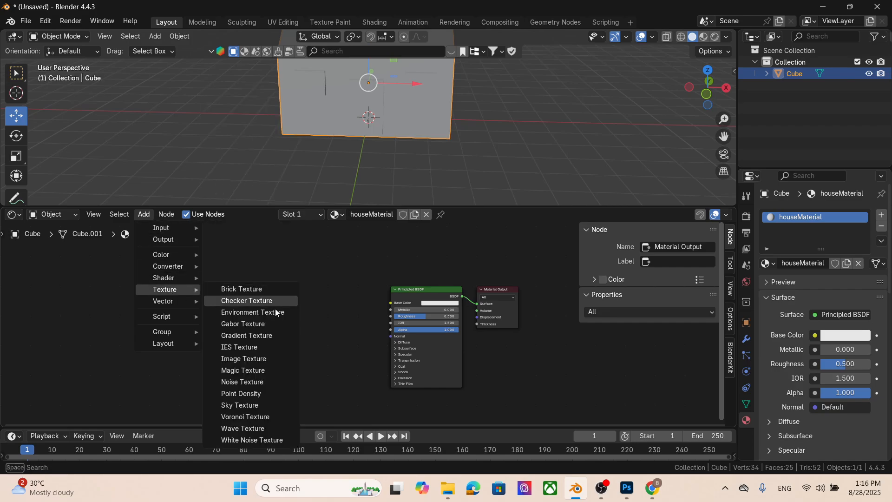
click(269, 358)
click(269, 329)
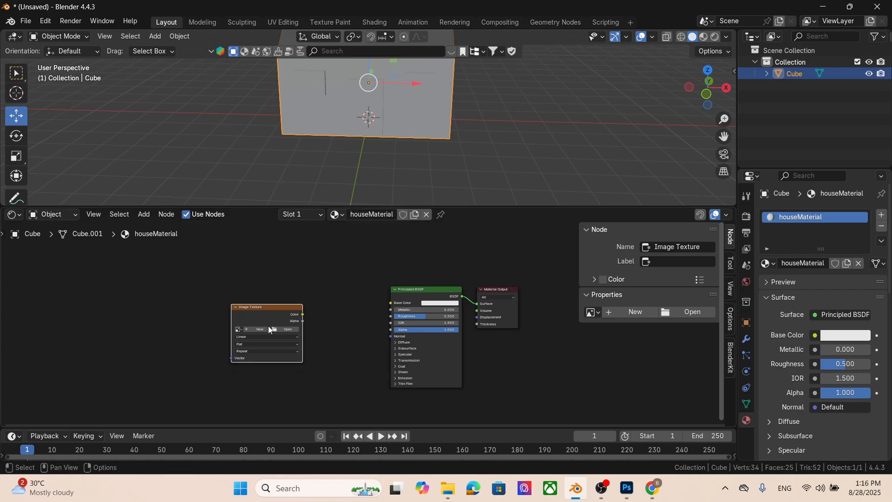
- Load houseTexture1.jpg from the textu folder into the Image Texture node and connect its Color output to the Principled BSDF's Base Color
click(286, 330)
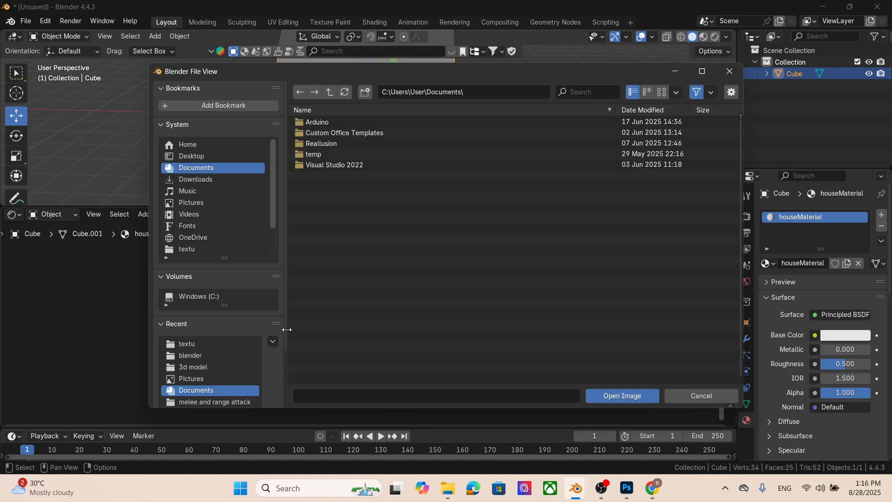
click(204, 250)
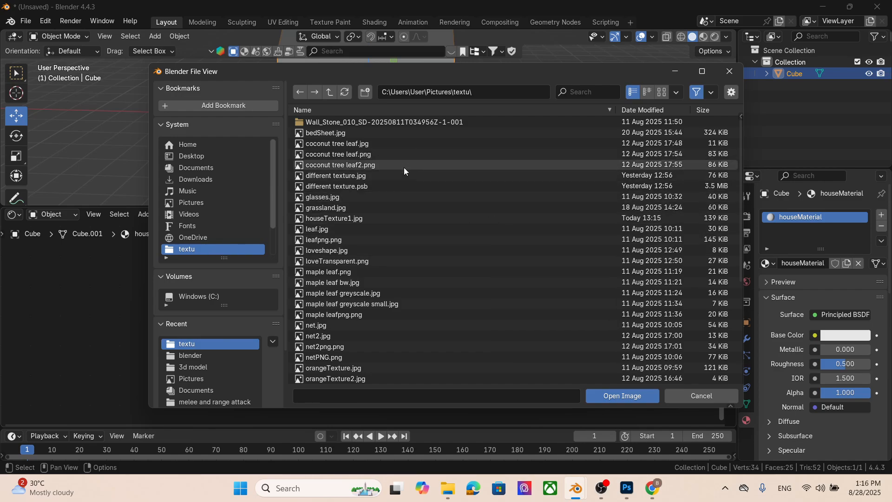
scroll(384, 288, down, 3)
scroll(383, 297, up, 2)
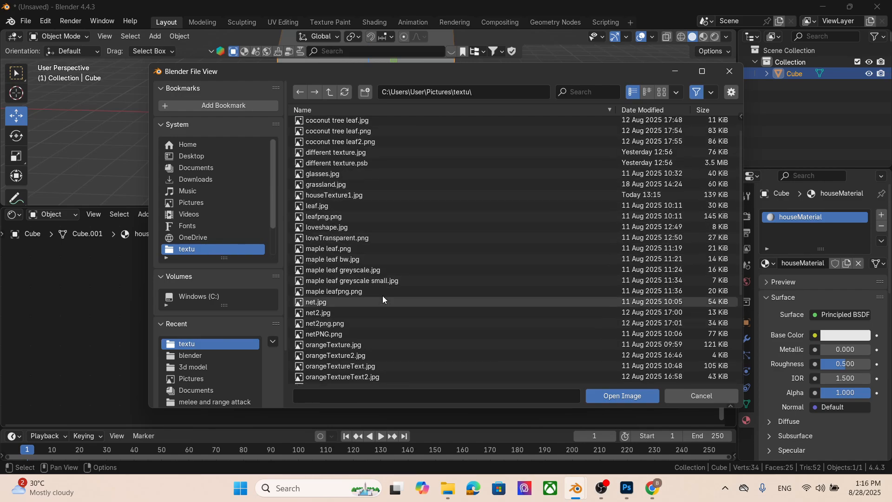
scroll(383, 296, up, 2)
click(367, 217)
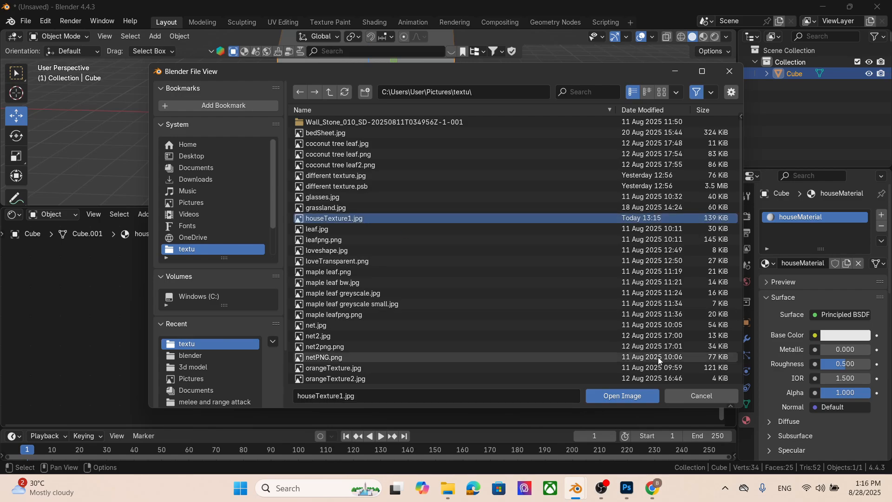
click(634, 395)
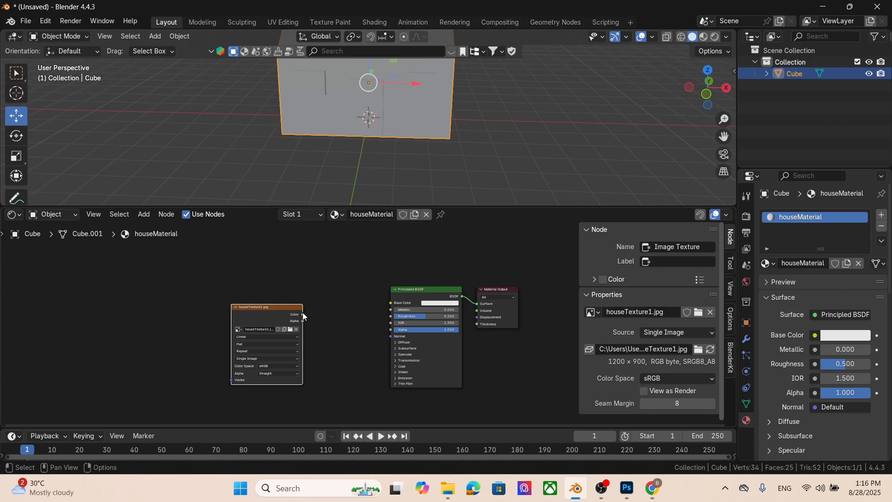
drag(302, 315, 390, 303)
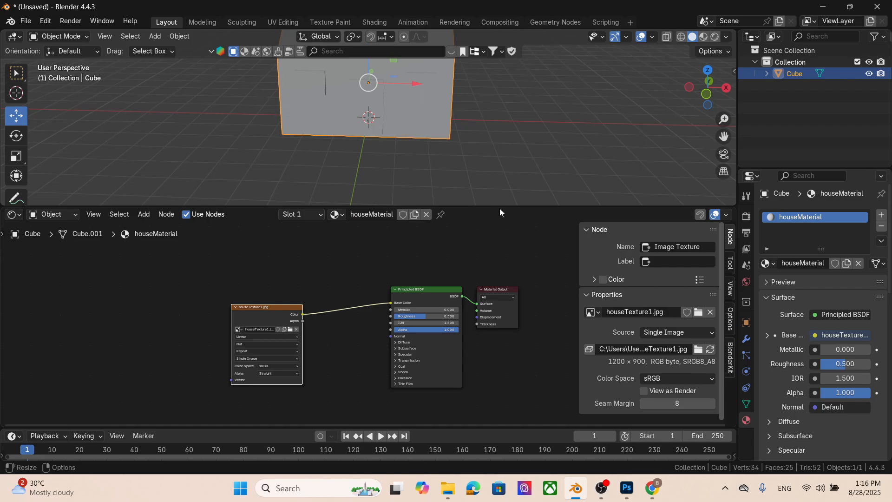
- Divide the workspace into two full-height side-by-side 3D viewports, replacing the Shader Editor area
drag(499, 209, 503, 257)
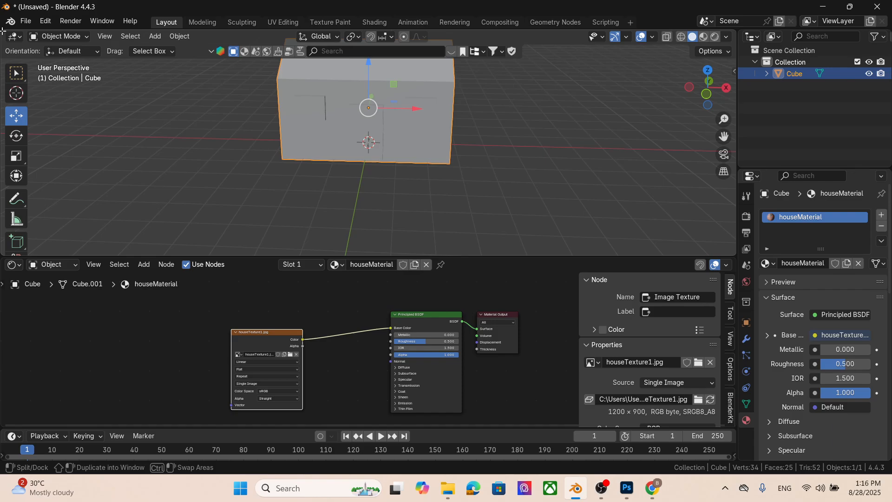
drag(2, 31, 250, 139)
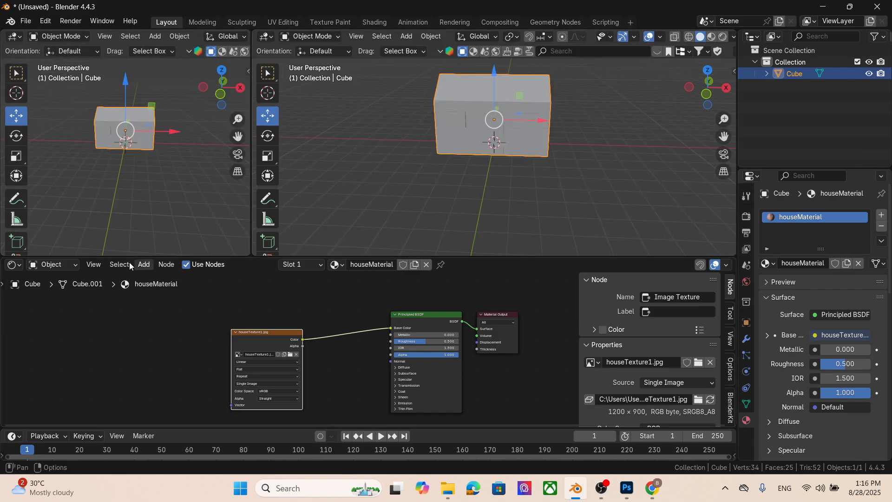
drag(2, 257, 411, 254)
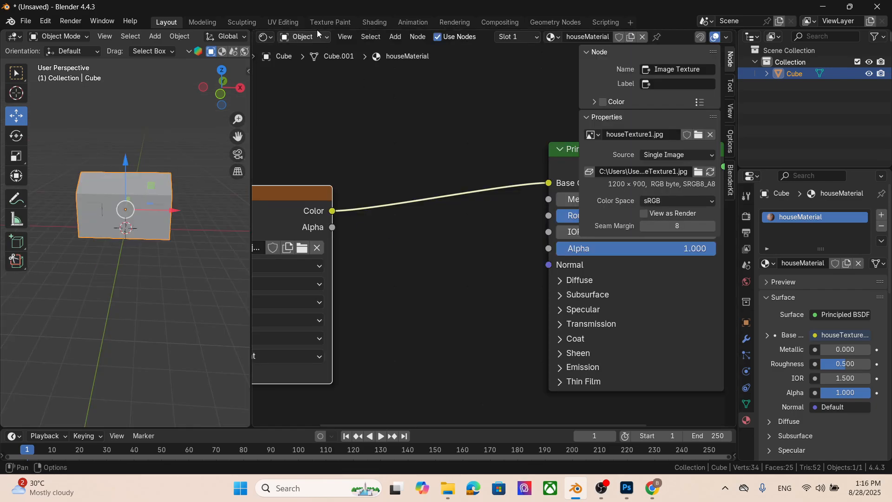
click(266, 37)
click(297, 68)
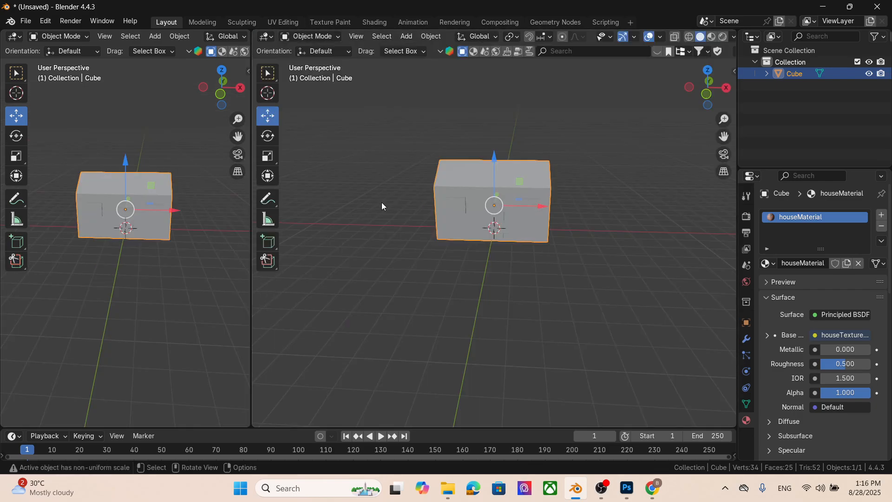
- Resize the two side-by-side areas to about equal width and turn the first one into a UV Editor
drag(251, 273, 362, 293)
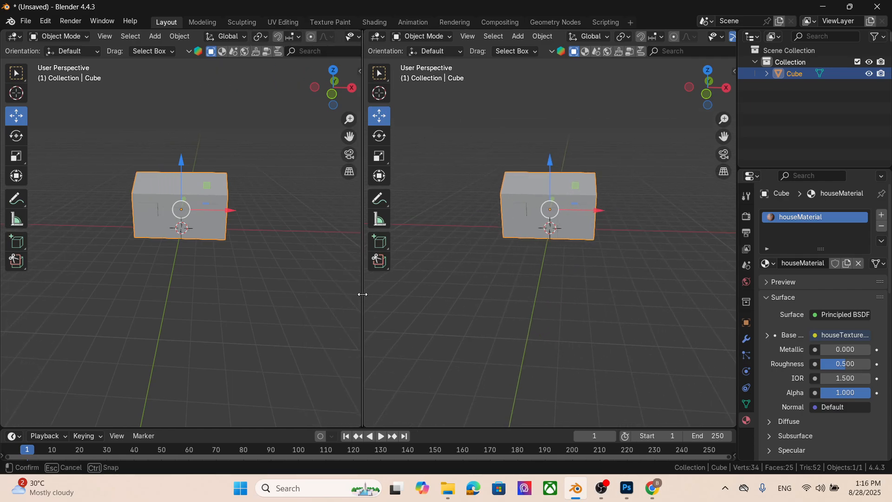
click(14, 36)
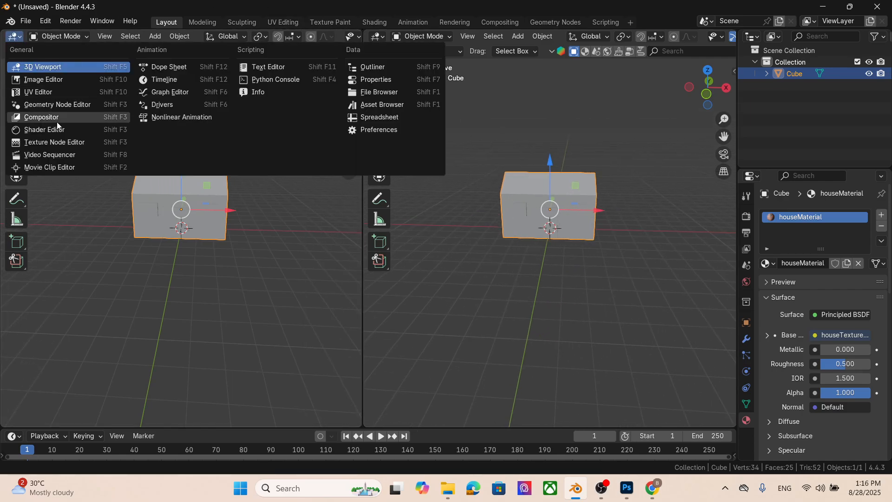
click(55, 93)
scroll(231, 249, up, 2)
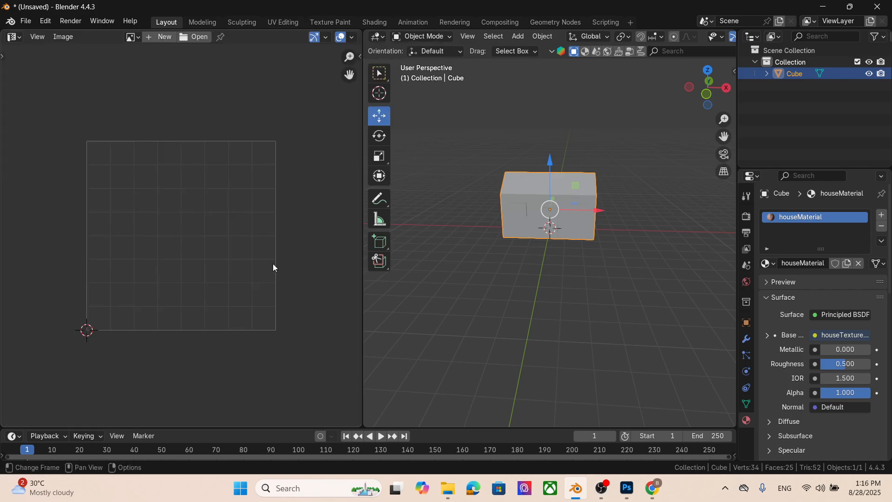
- Put the house cube into Edit Mode so its UV layout shows over the texture sheet
click(433, 36)
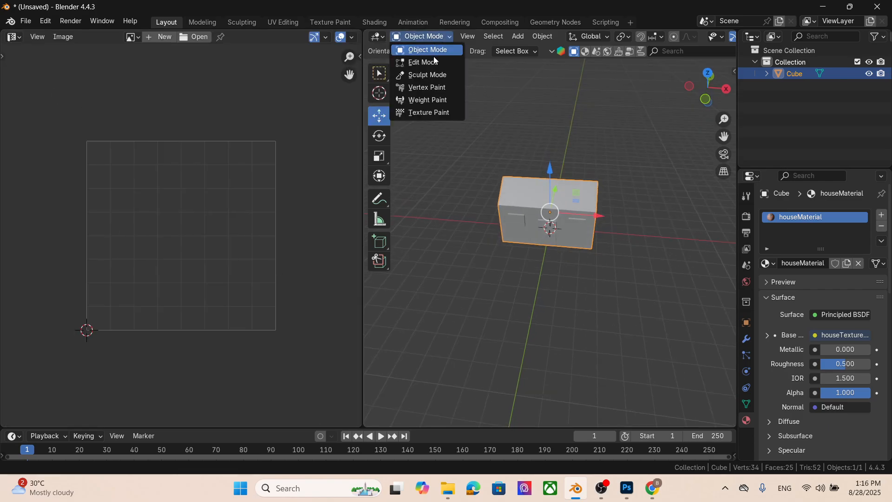
click(437, 62)
middle_drag(449, 65, 469, 121)
scroll(206, 222, down, 4)
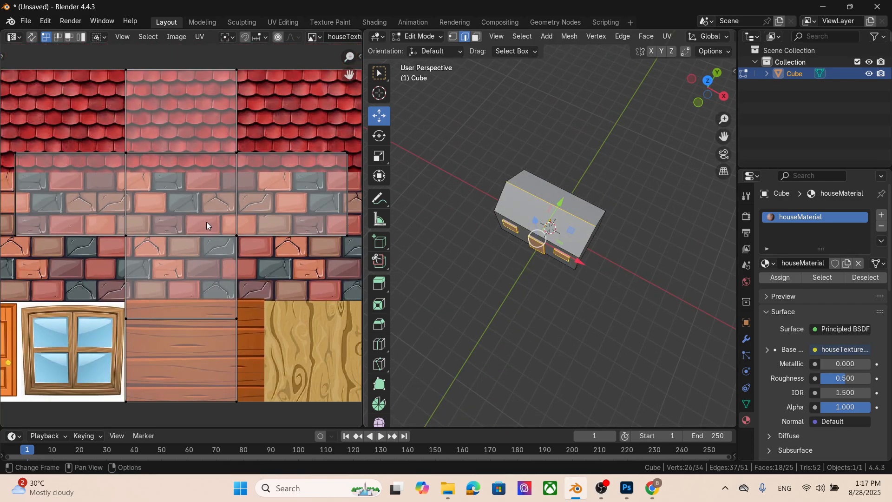
middle_drag(633, 211, 650, 157)
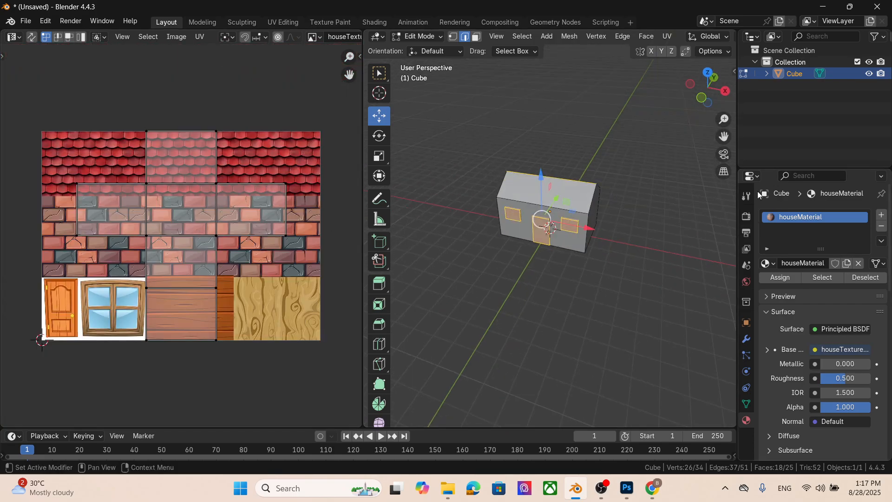
- Set the 3D viewport to Material Preview shading, inspect the textured house, and leave the UV Editor about as wide as the viewport
drag(365, 160, 110, 154)
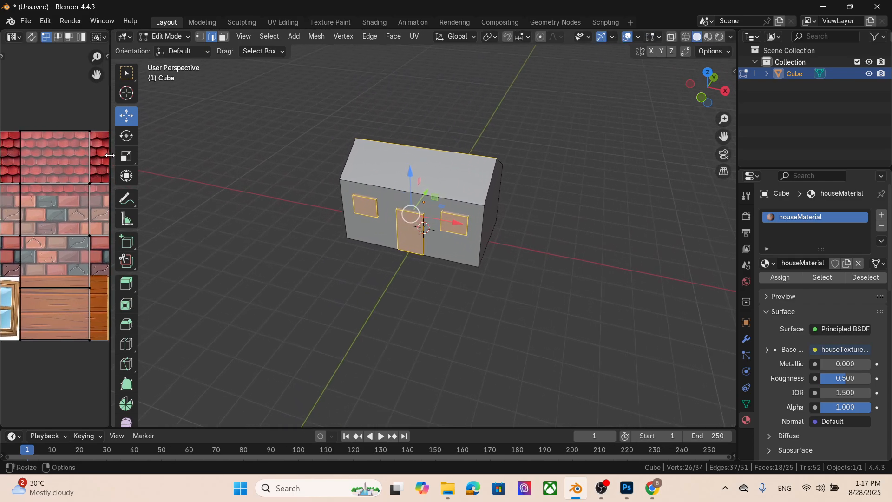
click(709, 37)
scroll(521, 244, up, 4)
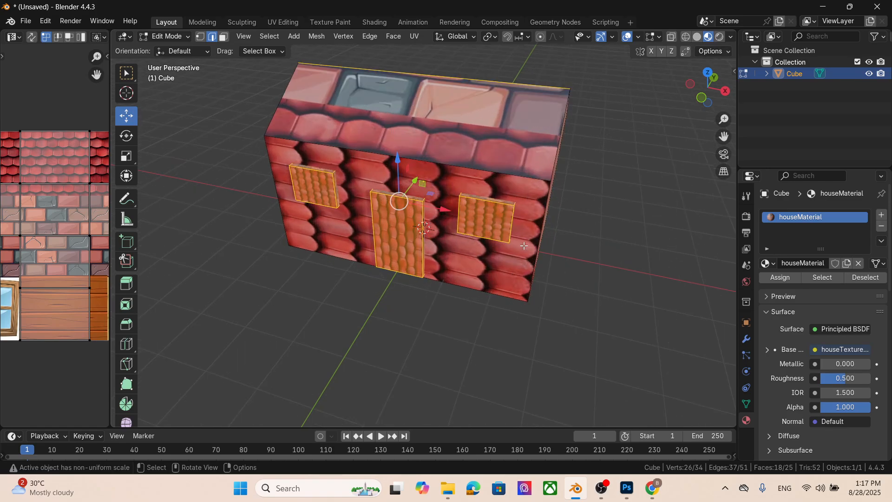
middle_drag(597, 278, 401, 288)
scroll(401, 288, down, 2)
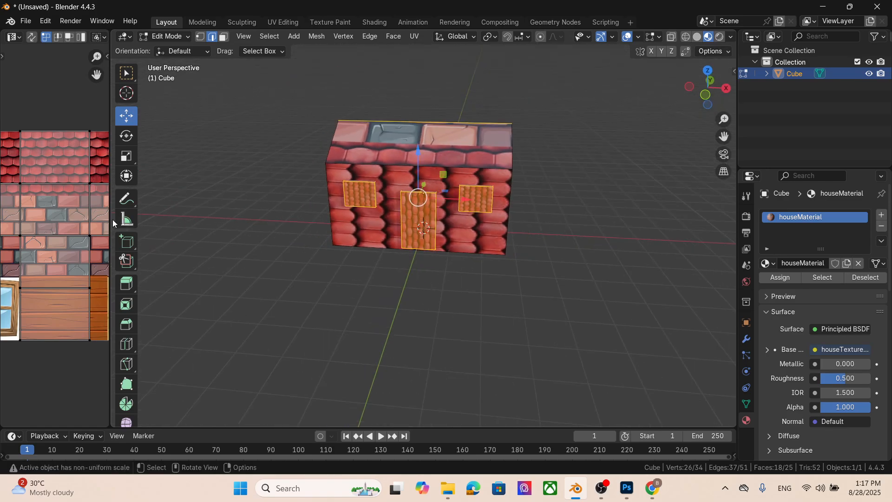
drag(112, 220, 361, 282)
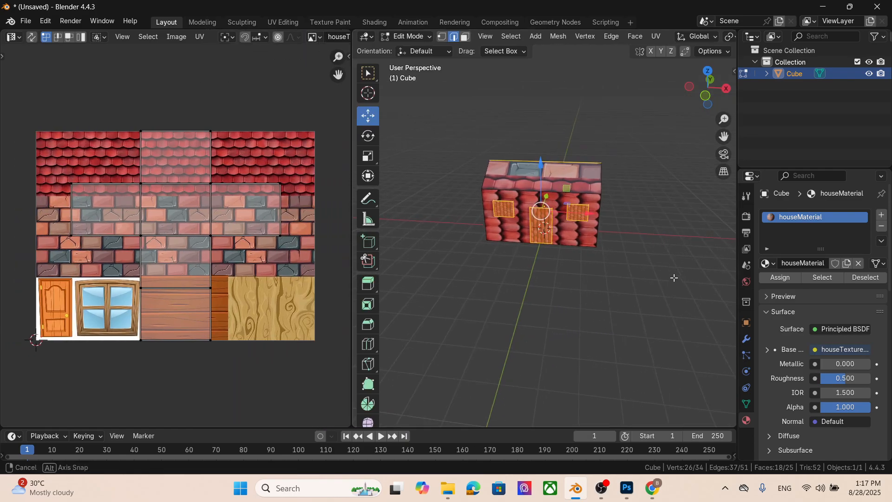
- Select the front roof slope in face mode, and select its UV face in the UV Editor's face mode
click(465, 37)
click(546, 186)
middle_drag(625, 271, 640, 275)
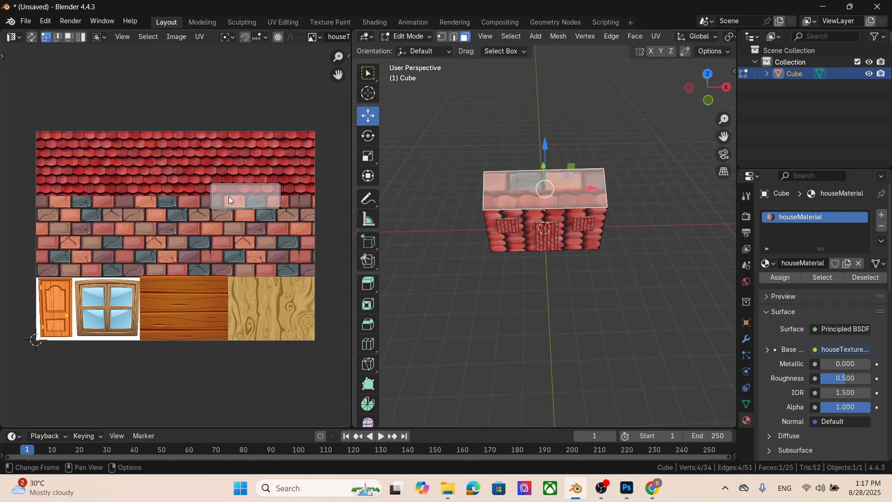
click(69, 37)
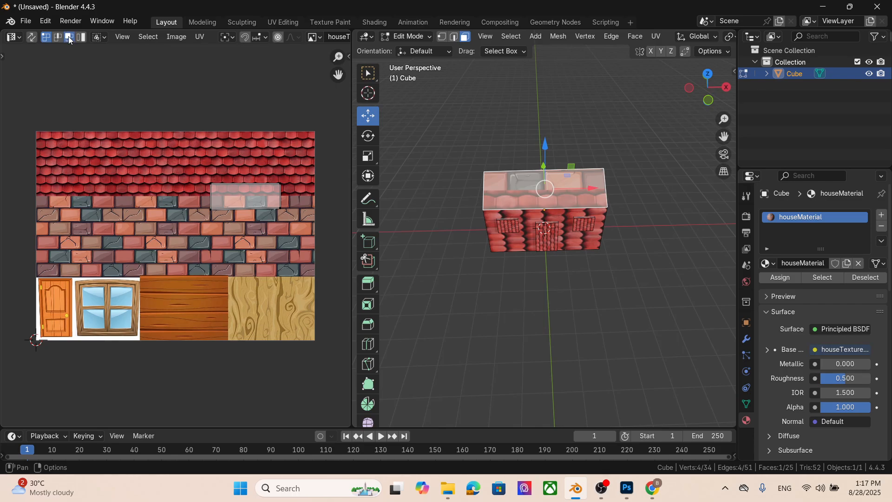
click(238, 199)
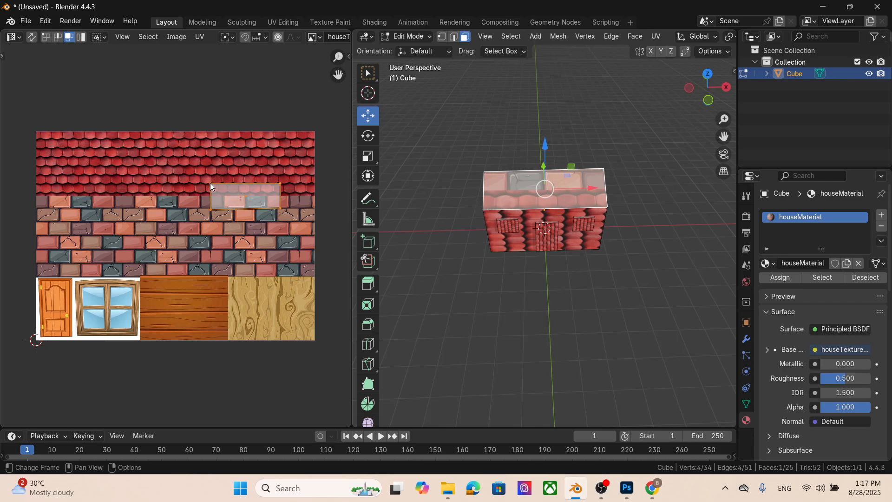
- Scale the roof's UV face up to more than twice its size and move it onto the red roof tiles of the texture
key(s)
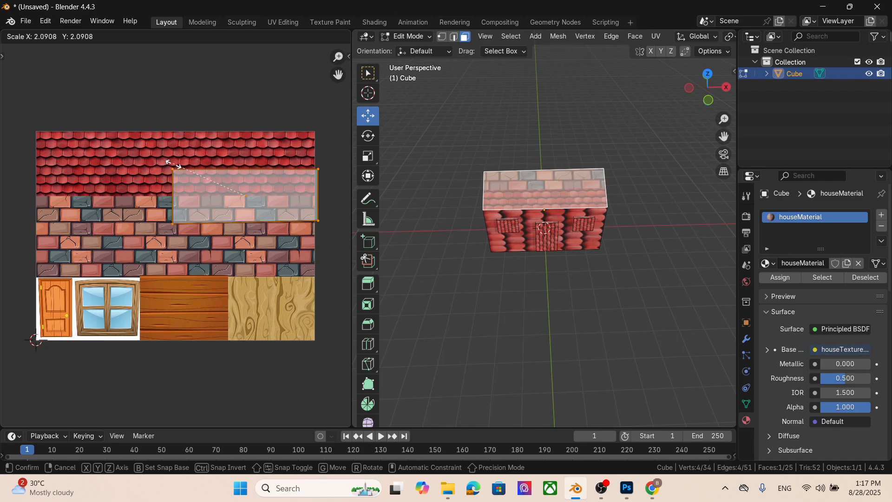
click(164, 159)
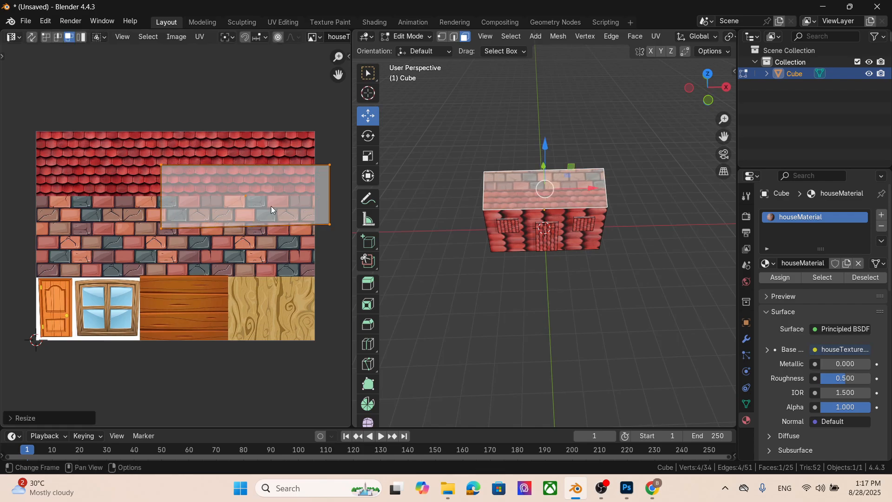
key(g)
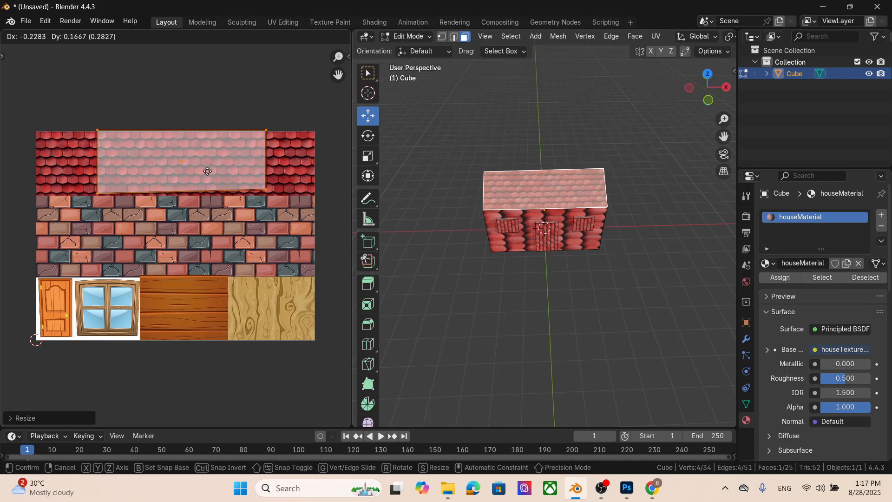
click(208, 174)
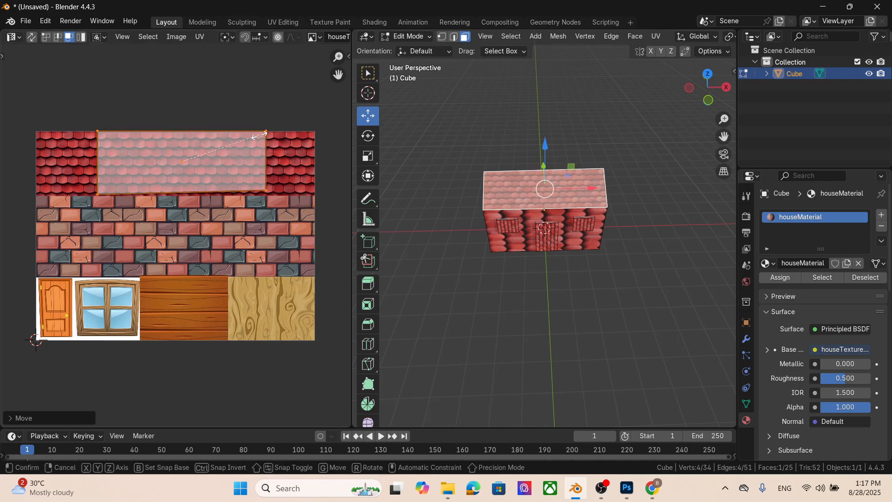
- Scale the front roof slope's UV face down slightly within the red roof tiles, and deselect the face on the model
key(s)
click(259, 137)
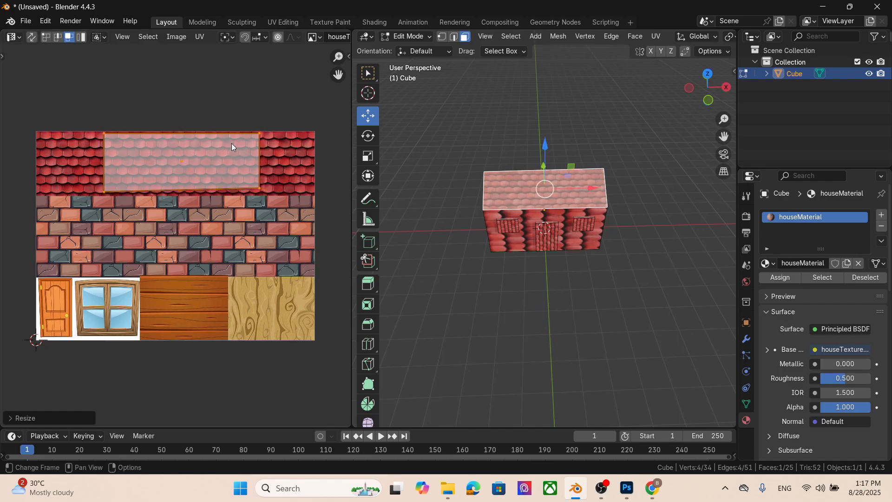
click(643, 249)
scroll(644, 219, up, 4)
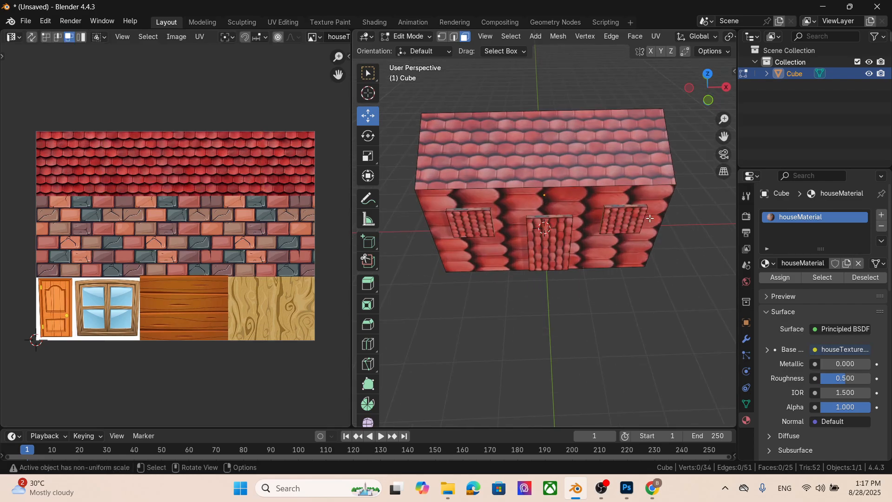
- Select the rear roof slope, scale its UV face up to more than twice its size, and move it onto the red roof tiles
middle_drag(655, 219, 566, 160)
click(565, 161)
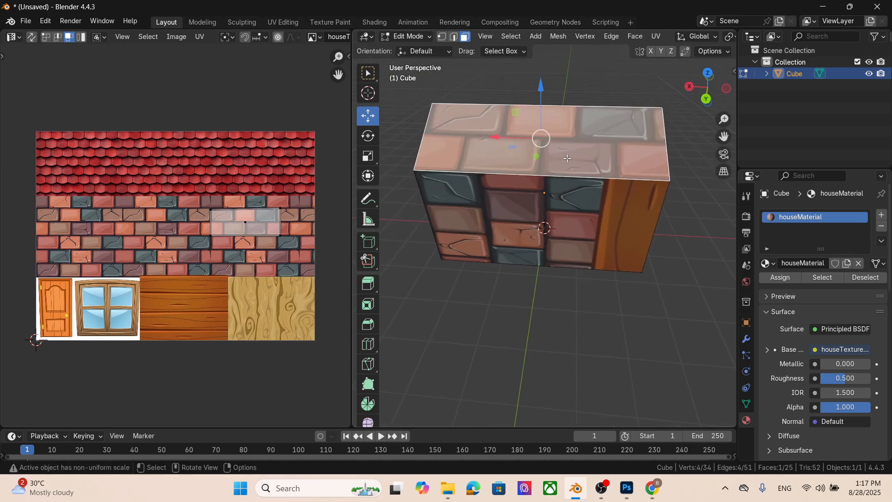
key(a)
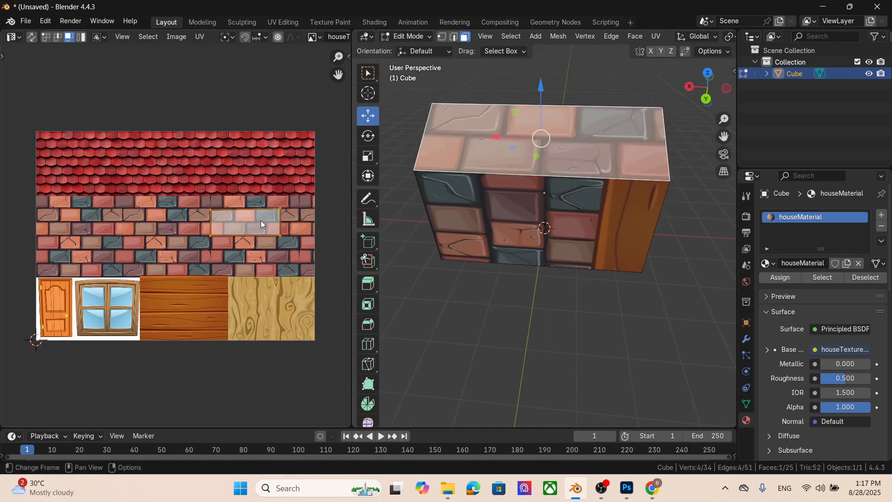
key(s)
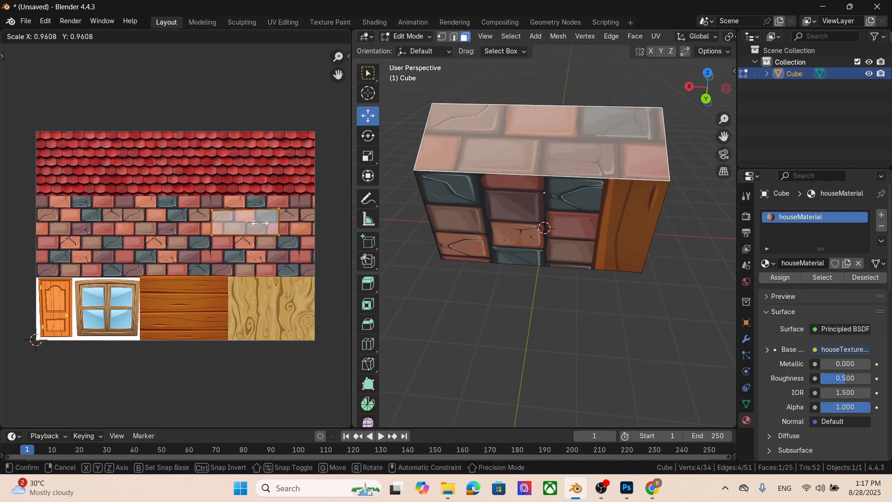
click(272, 229)
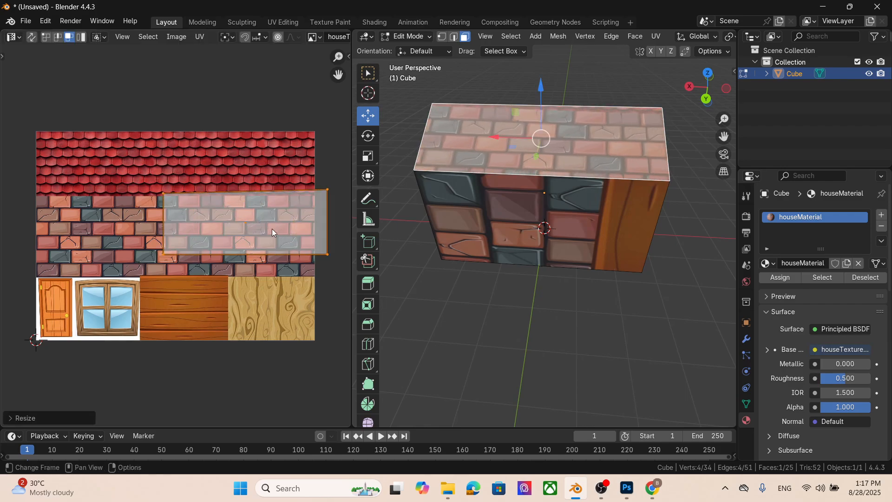
key(g)
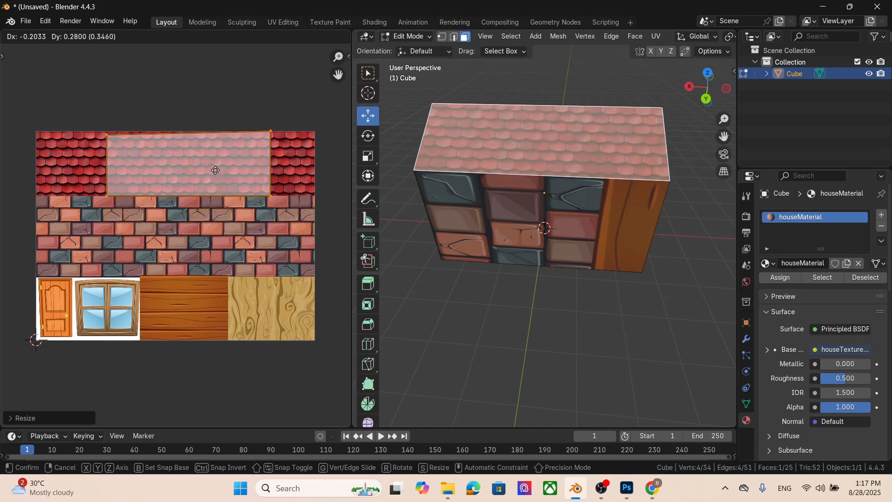
click(248, 185)
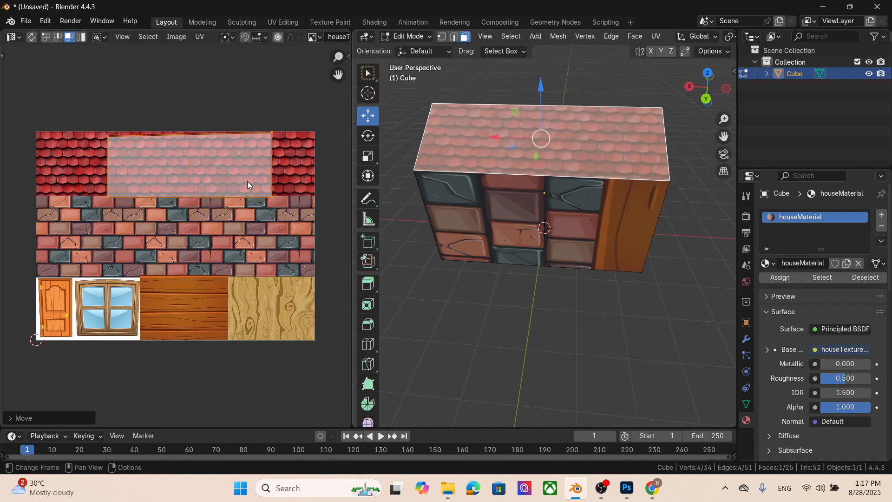
- Scale the rear roof's UV face down slightly, shift it fully inside the red roof tiles, and deselect the slope
key(s)
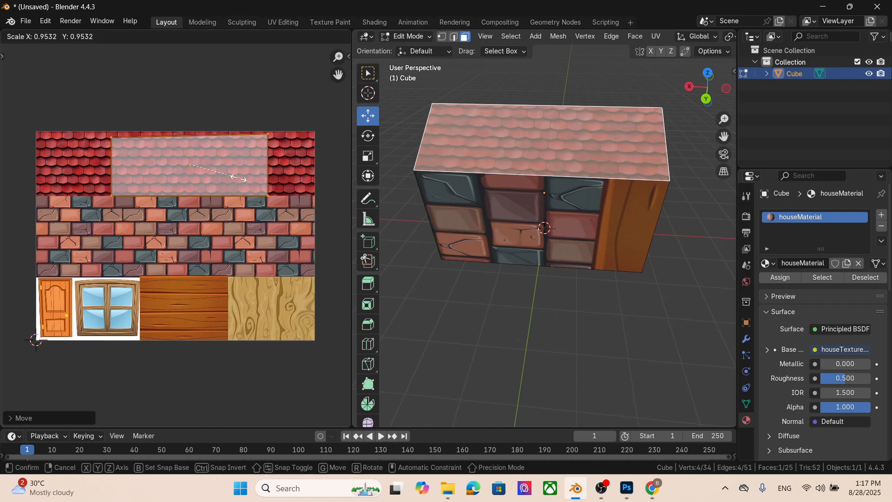
click(225, 180)
click(3, 56)
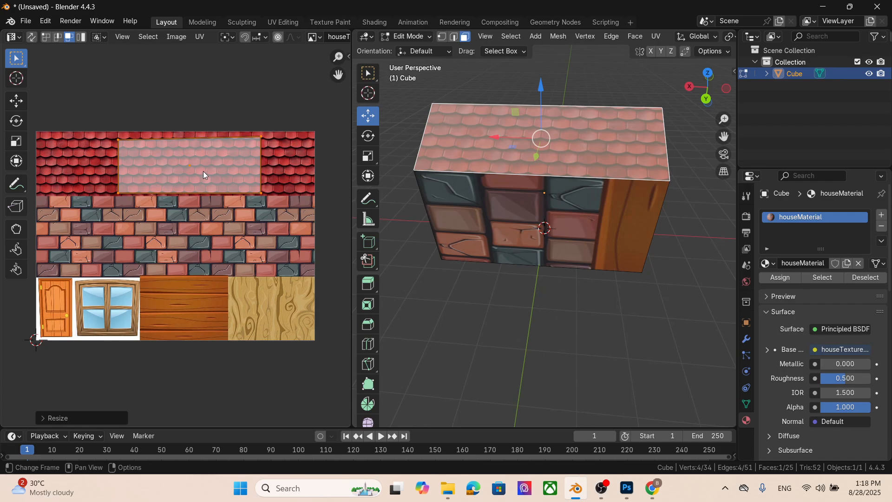
key(s)
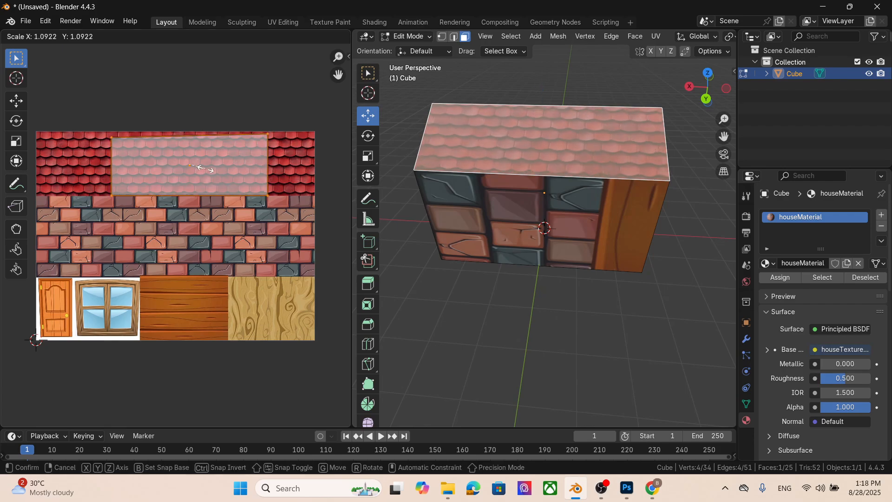
key(Escape)
key(g)
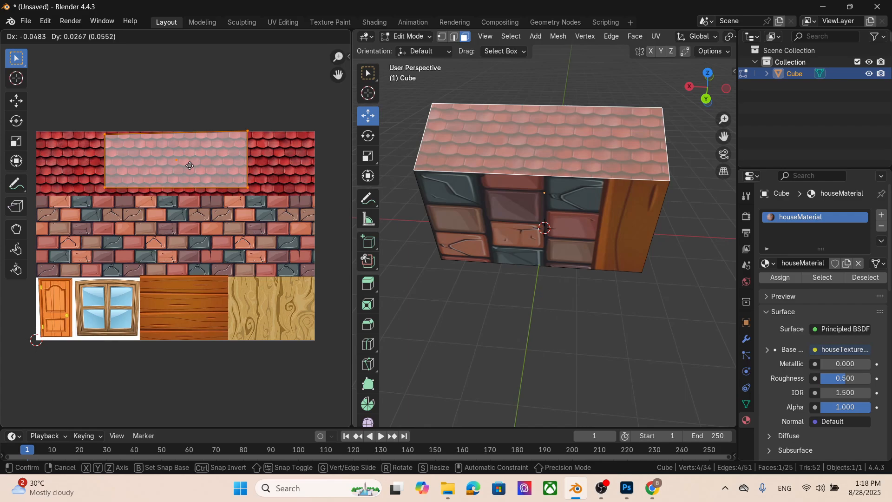
click(190, 166)
click(661, 263)
- Select the front wall face and move its UV face to the upper-left corner of the brick texture area
middle_drag(661, 263, 485, 208)
middle_drag(665, 222, 606, 173)
click(606, 174)
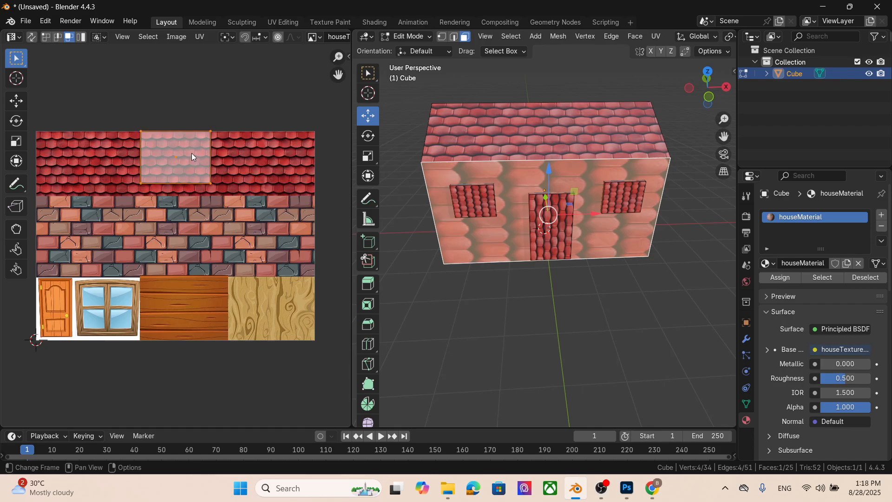
click(184, 165)
key(g)
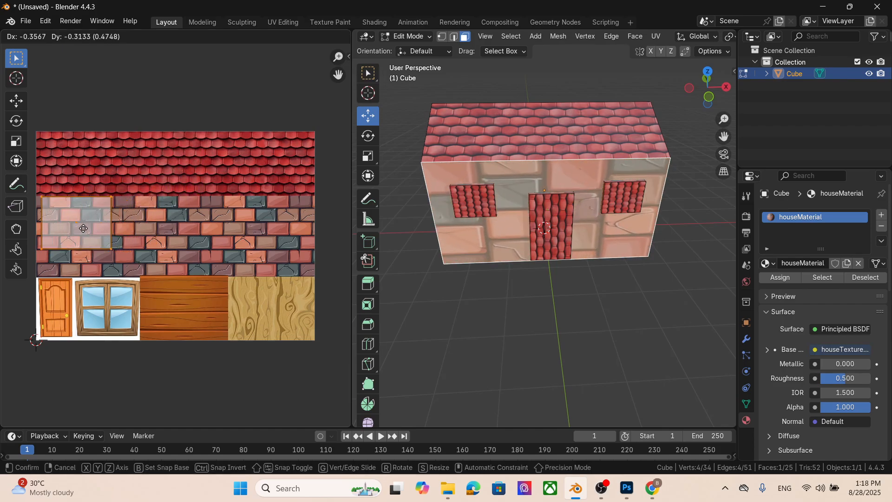
click(80, 229)
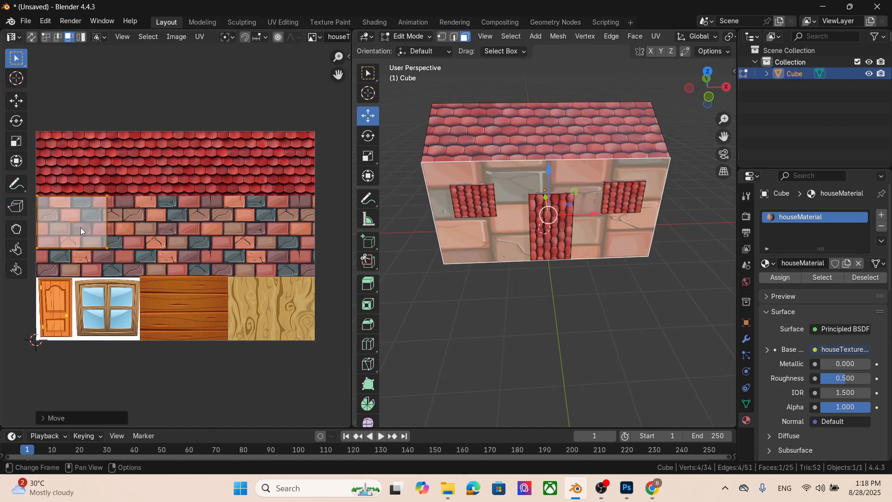
- Enlarge the front wall's UV face to about 1.5 times its size and fit it within the height of the brick area
click(112, 252)
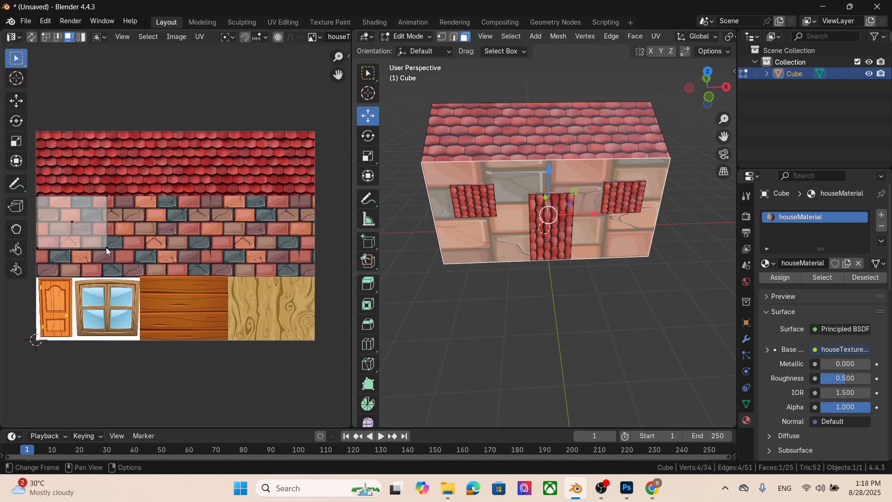
click(106, 248)
key(s)
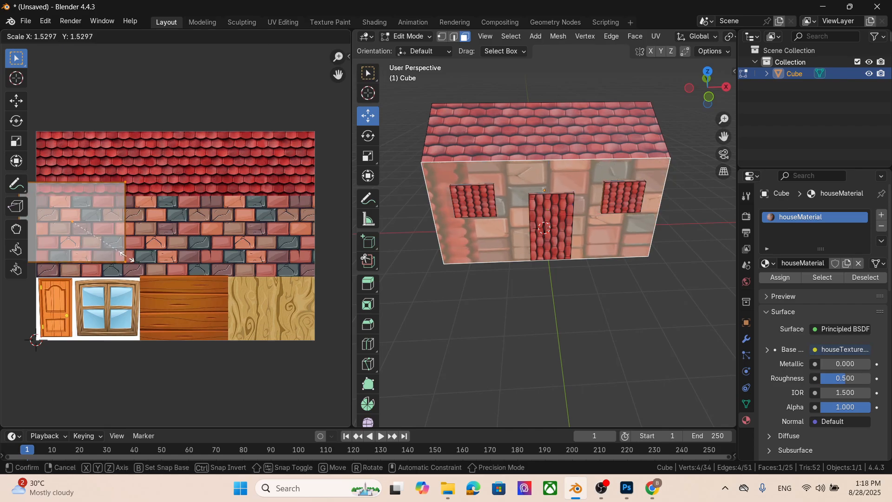
click(134, 264)
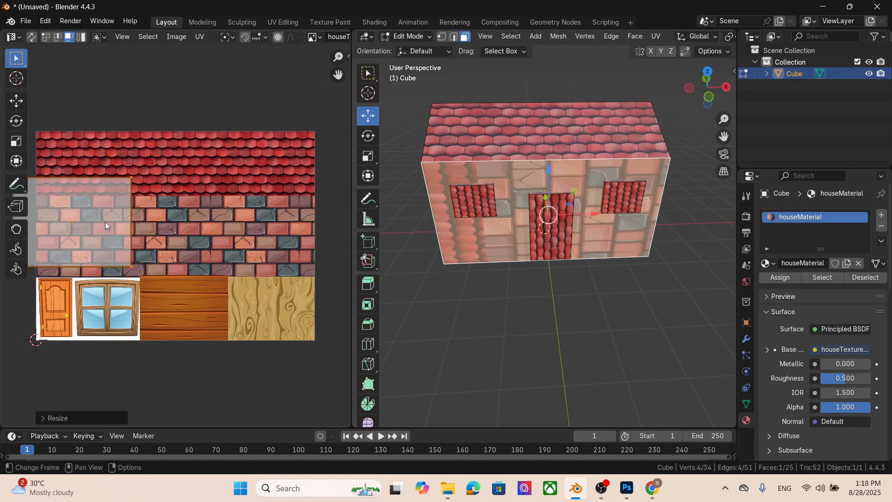
key(g)
click(156, 272)
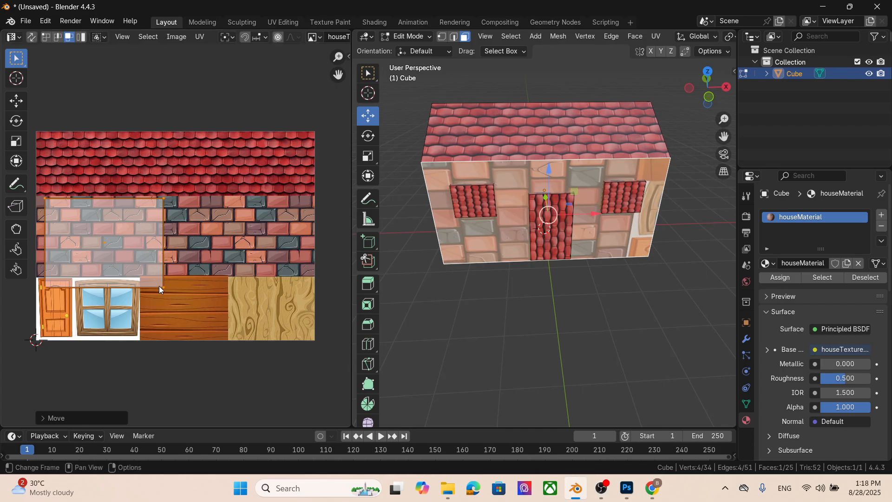
key(s)
click(153, 281)
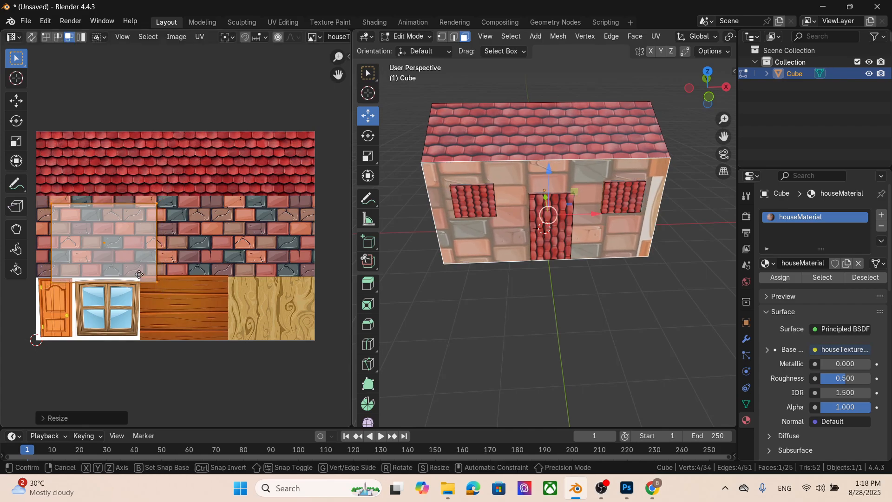
key(g)
click(138, 269)
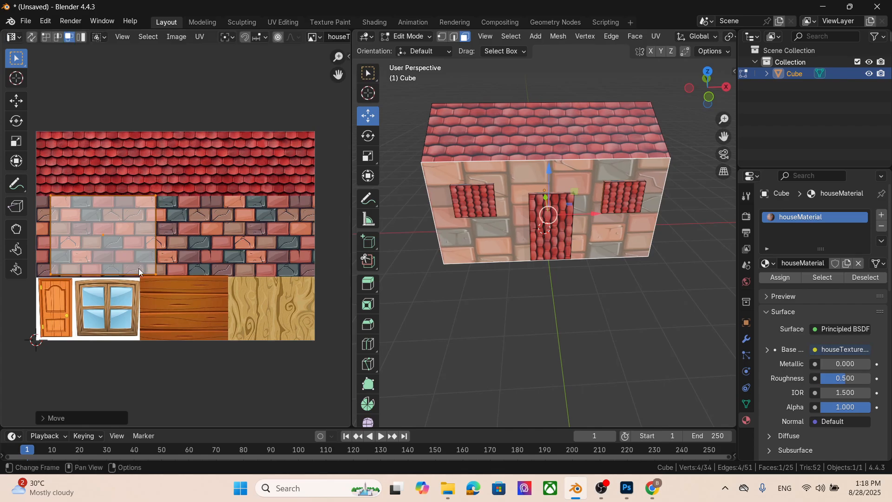
click(660, 268)
- Select the window face left of the door, and move and shrink its UV face to fit inside the window picture
middle_drag(673, 270, 640, 192)
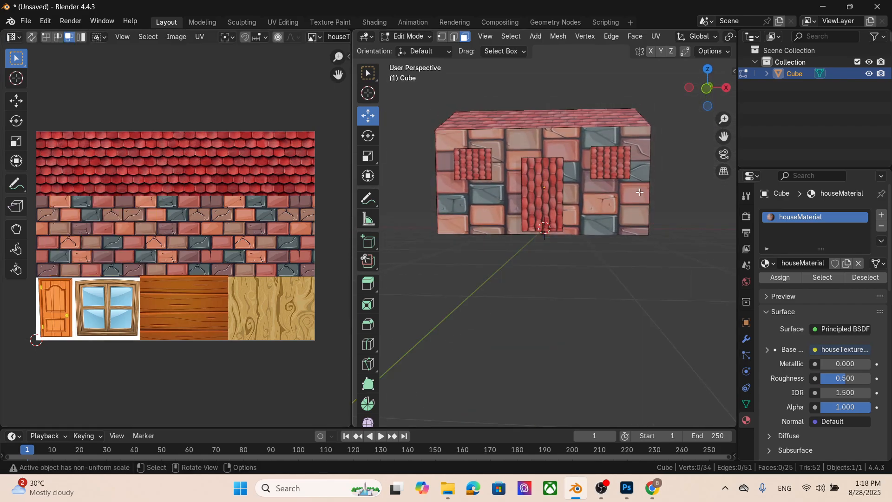
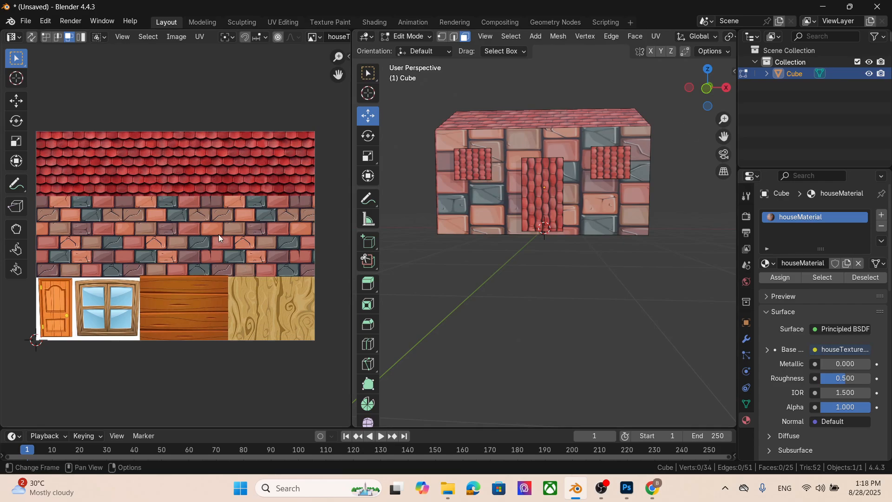
click(479, 169)
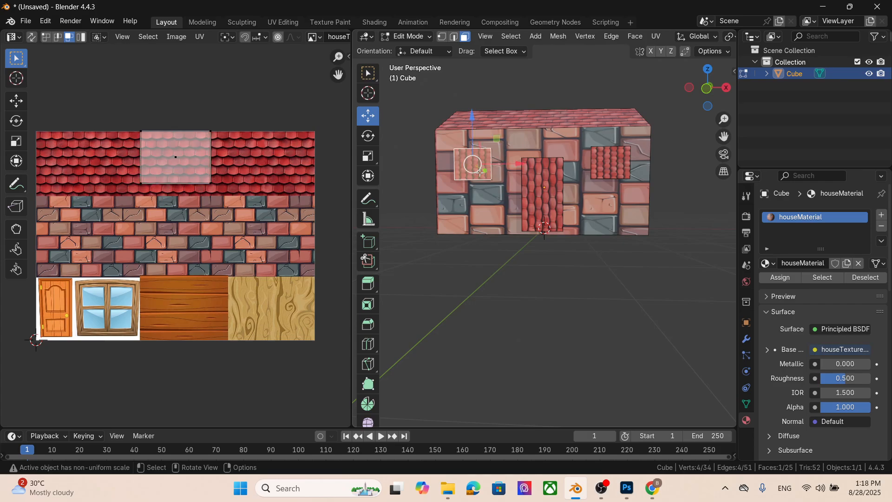
click(189, 171)
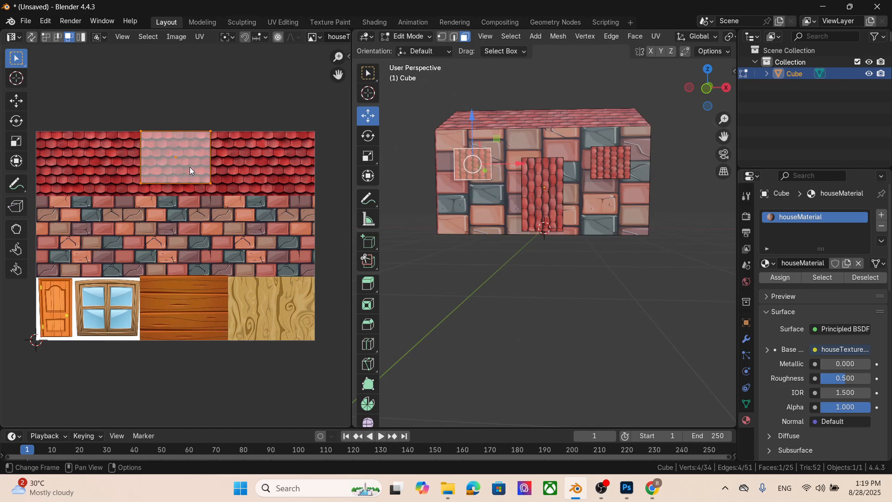
key(g)
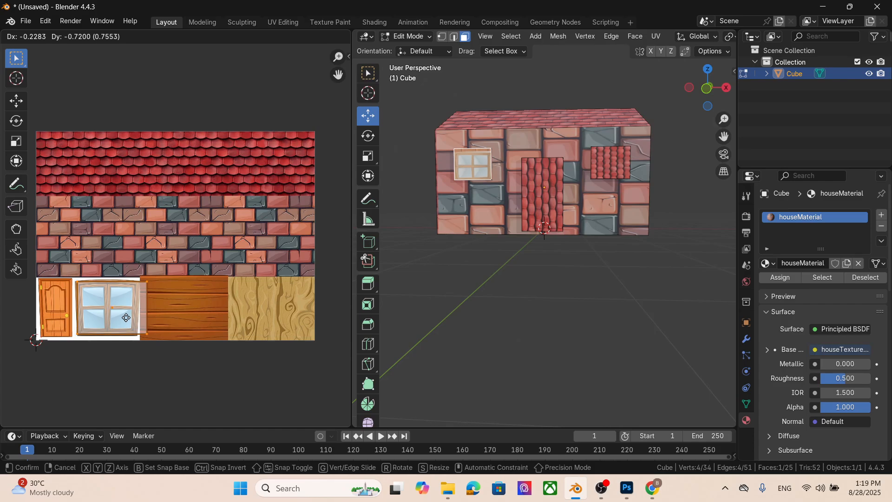
click(126, 322)
key(s)
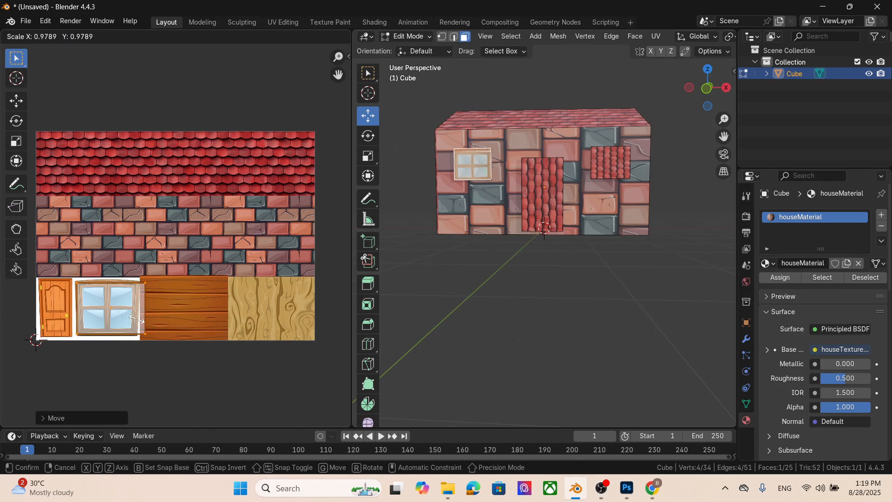
click(130, 319)
key(g)
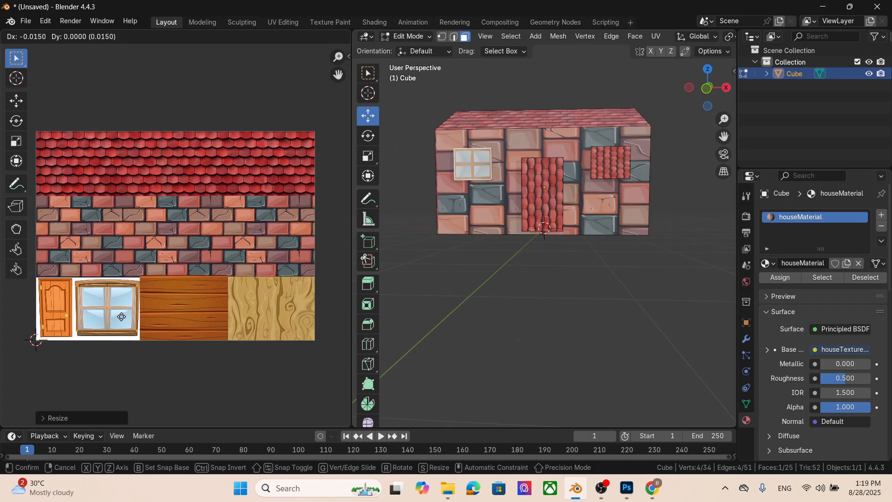
click(122, 317)
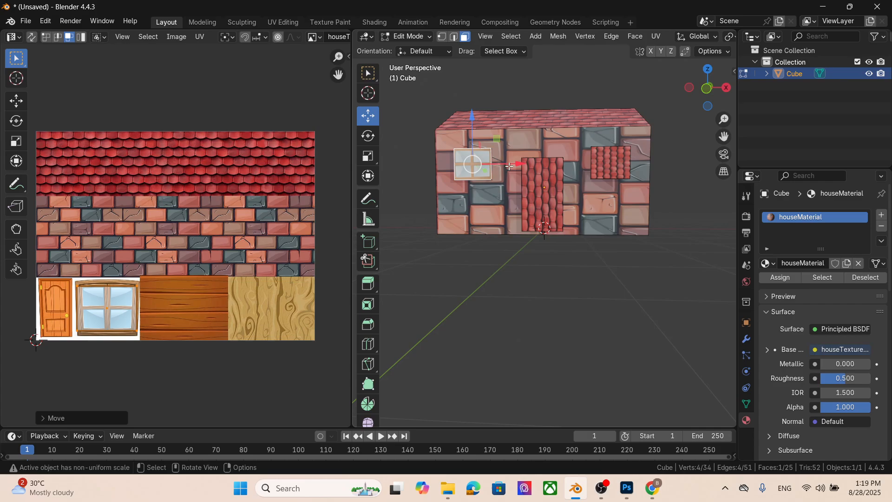
click(611, 313)
- Select the window face right of the door, move its UV face onto the window picture, and scale it down
middle_drag(611, 312, 607, 313)
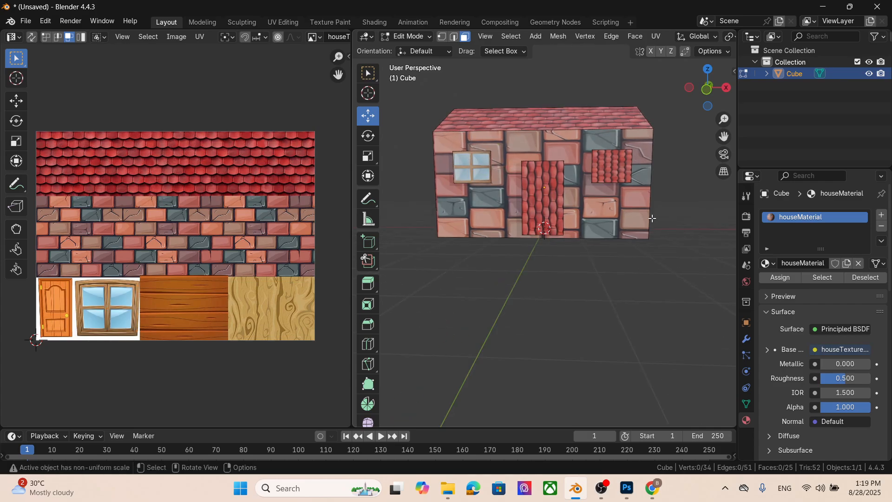
click(603, 165)
click(188, 158)
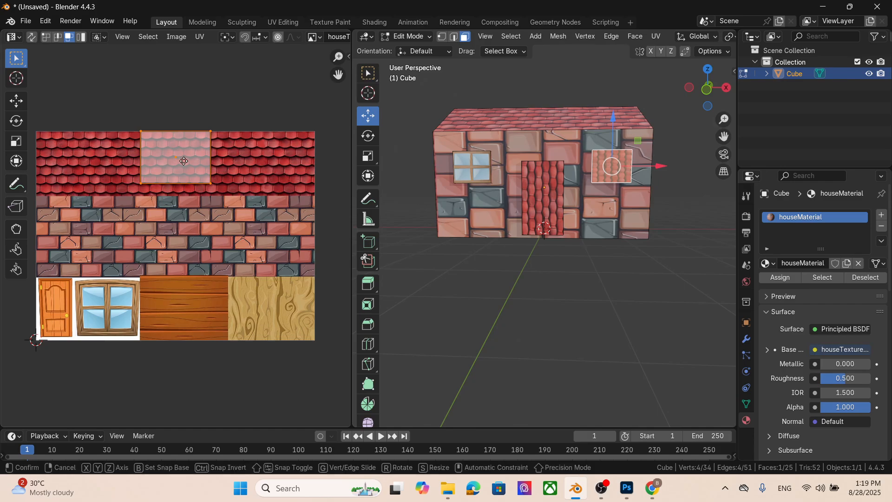
key(g)
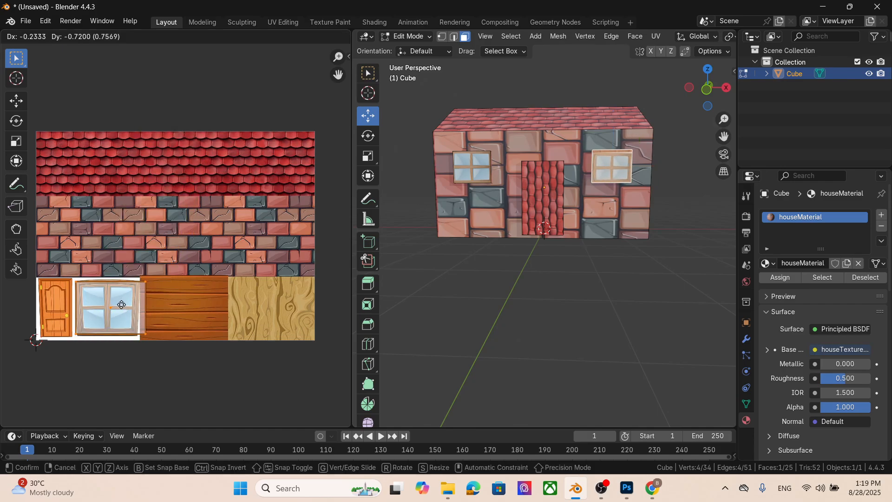
click(123, 307)
click(145, 332)
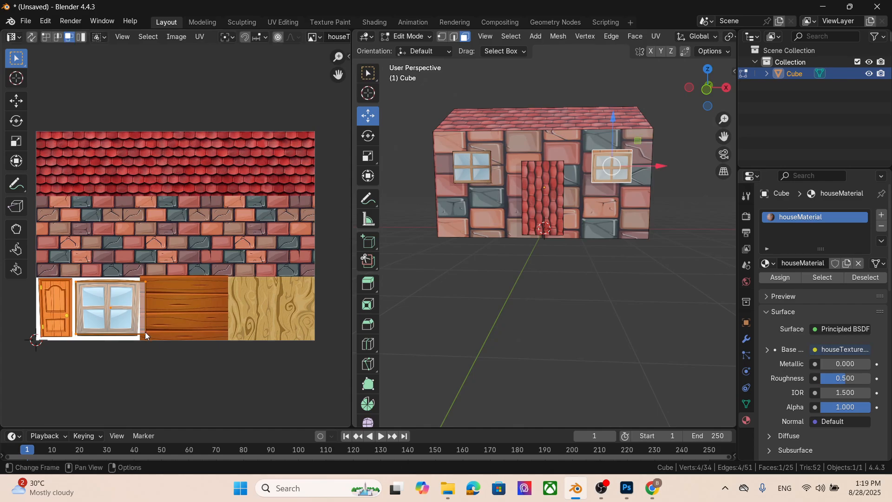
key(s)
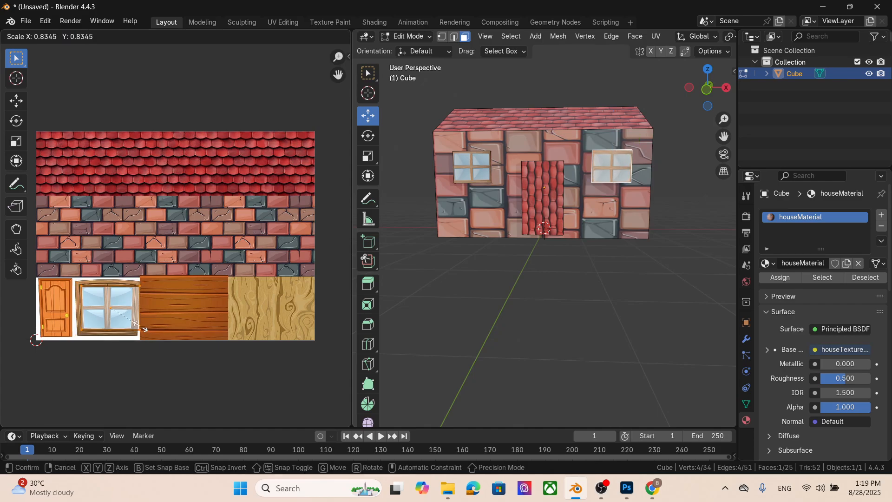
click(135, 316)
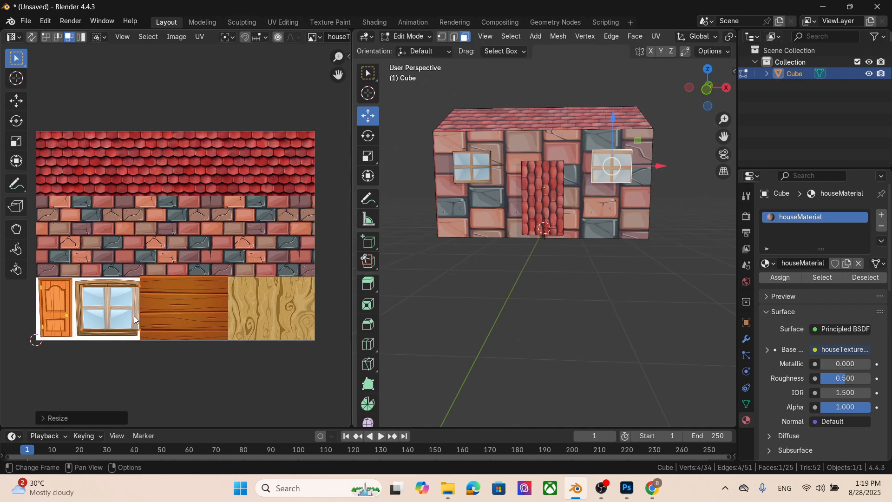
- Nudge the UV face of the window right of the door slightly left over the window picture, and widen the UV editor
key(g)
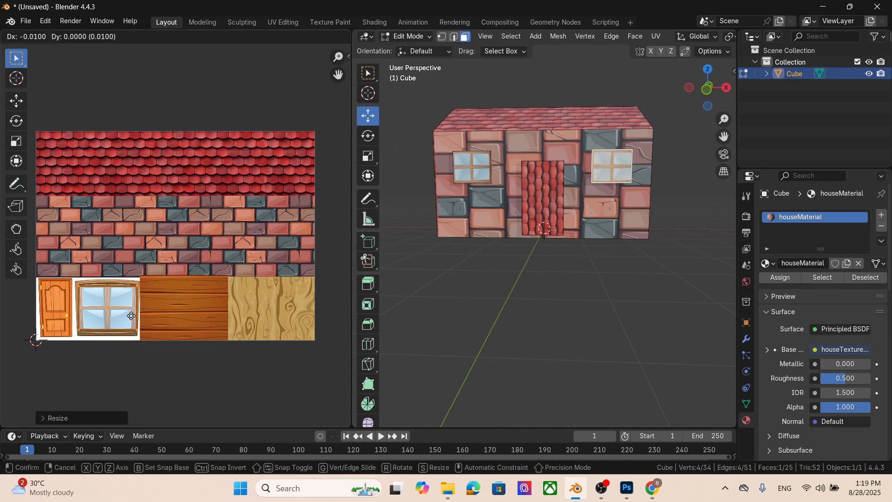
click(131, 317)
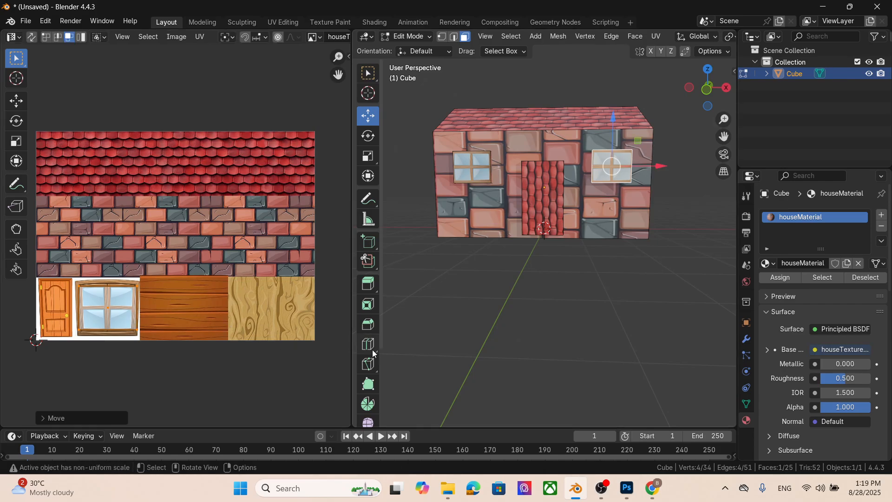
drag(352, 350, 541, 378)
scroll(239, 335, up, 3)
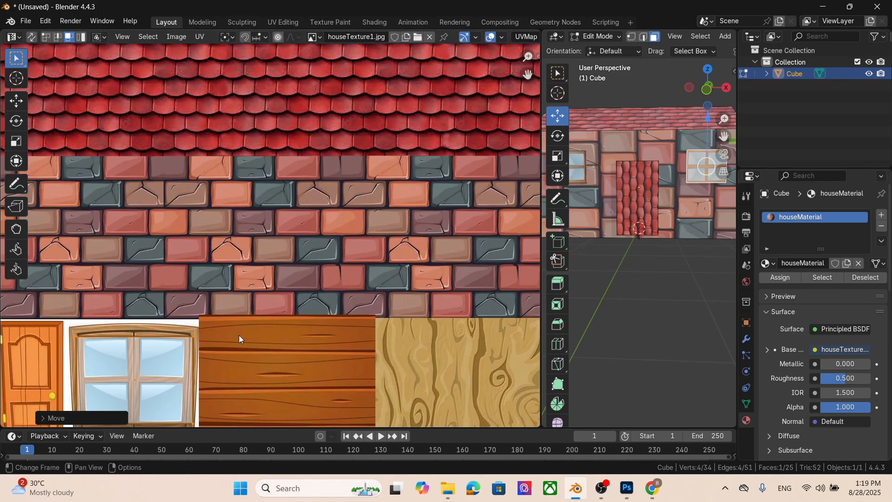
scroll(239, 335, down, 1)
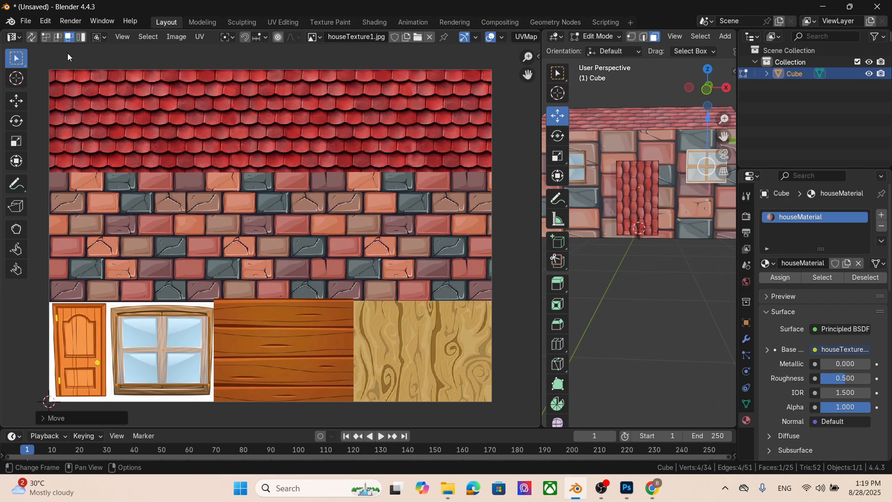
- In UV vertex selection, move the upper two corners of the right window's UV face to the upper corners of the pictured window frame
click(45, 38)
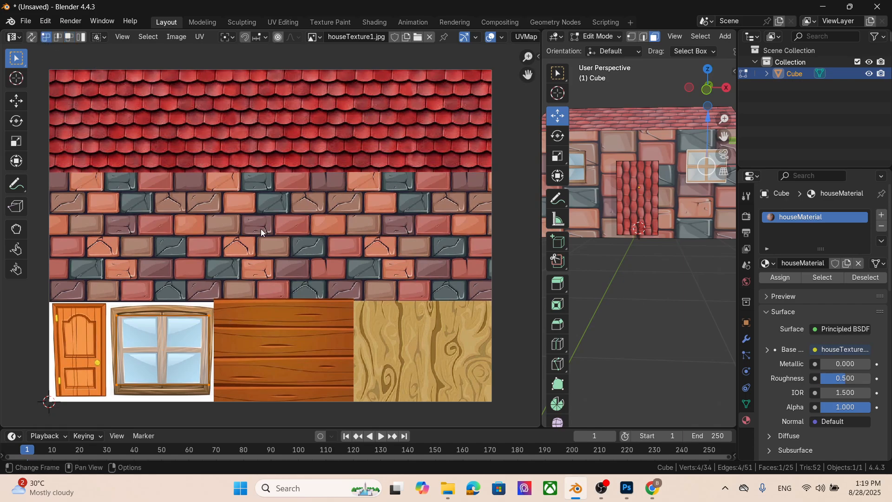
click(209, 314)
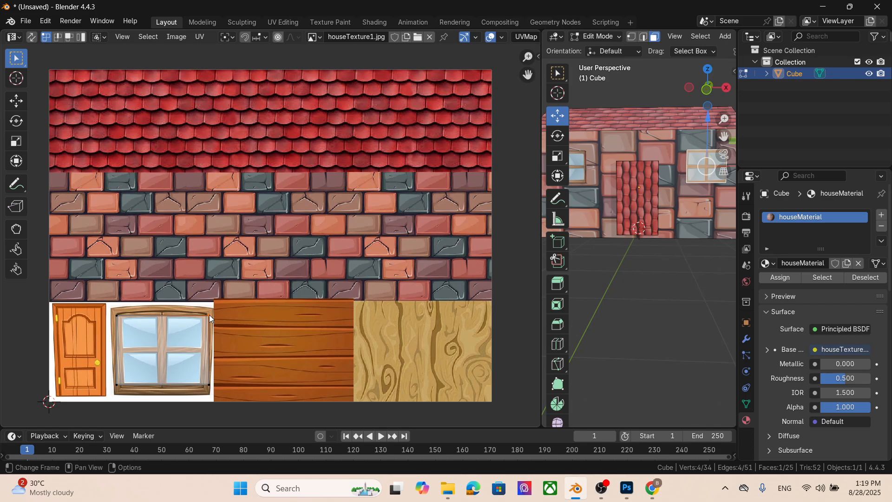
key(g)
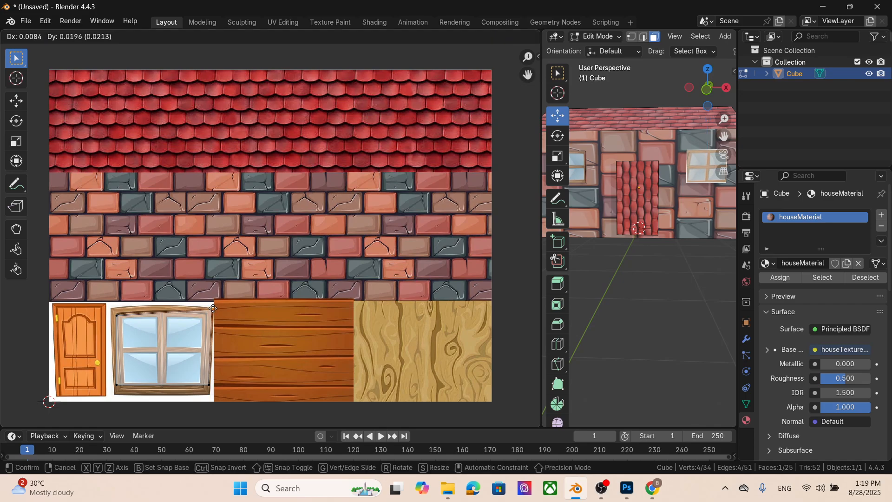
click(209, 318)
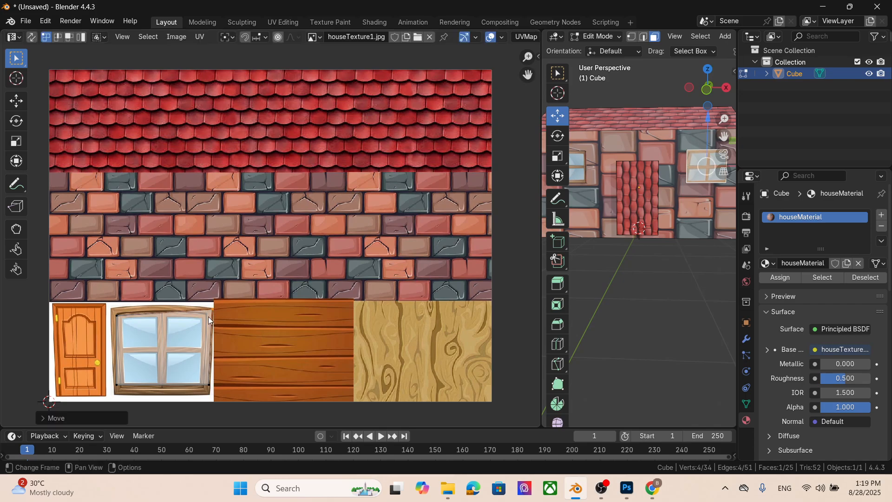
click(116, 314)
key(g)
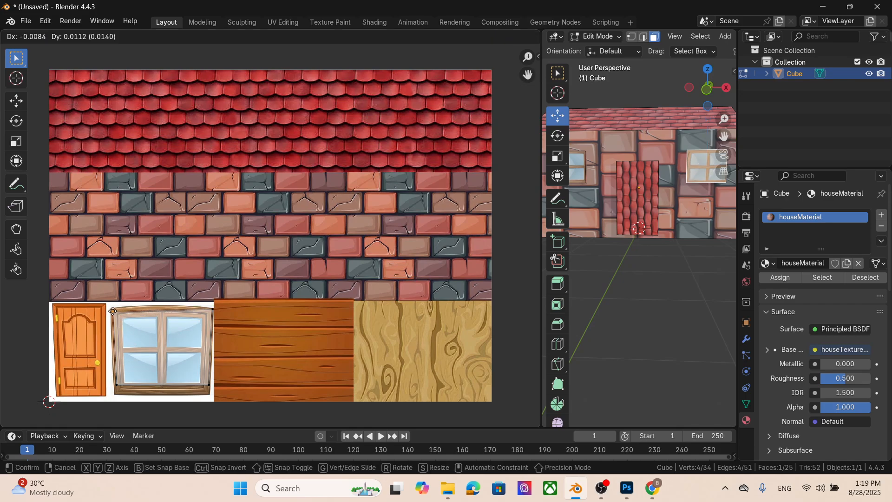
click(111, 308)
- Fit the lower corners of the right window's UV face to the bottom of the pictured window frame, and clear the selection
scroll(153, 367, down, 1)
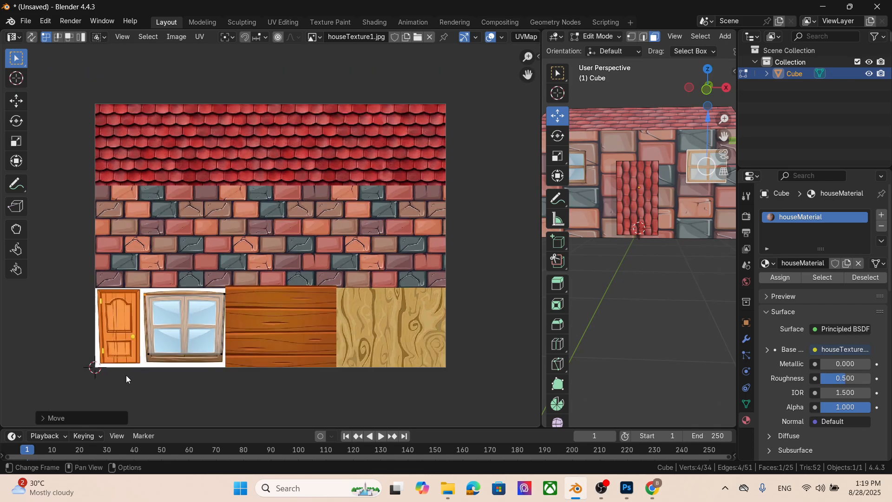
click(148, 360)
key(g)
click(149, 365)
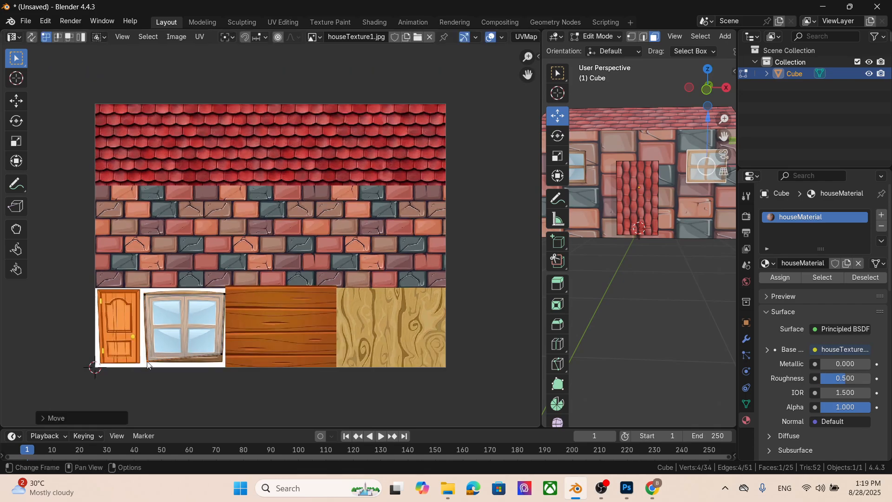
click(221, 366)
click(657, 273)
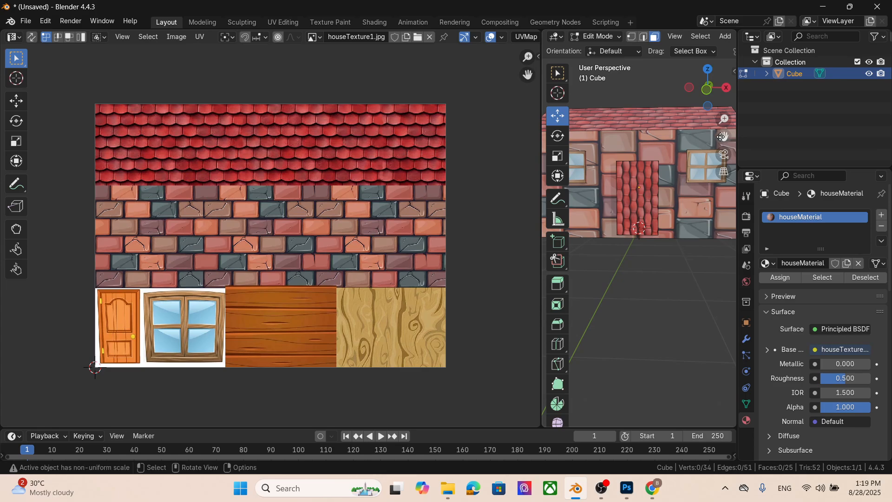
- Select the window face left of the door and move its upper two UV corners to the upper corners of the pictured frame
drag(724, 136, 765, 147)
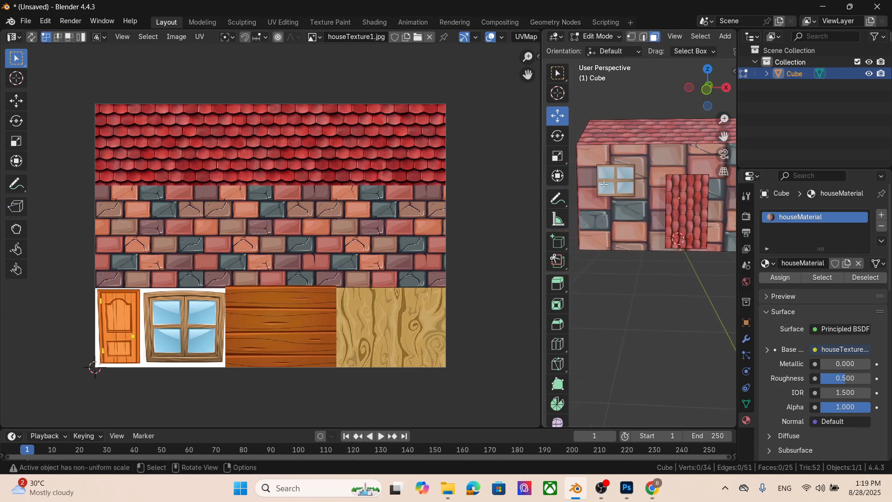
click(616, 180)
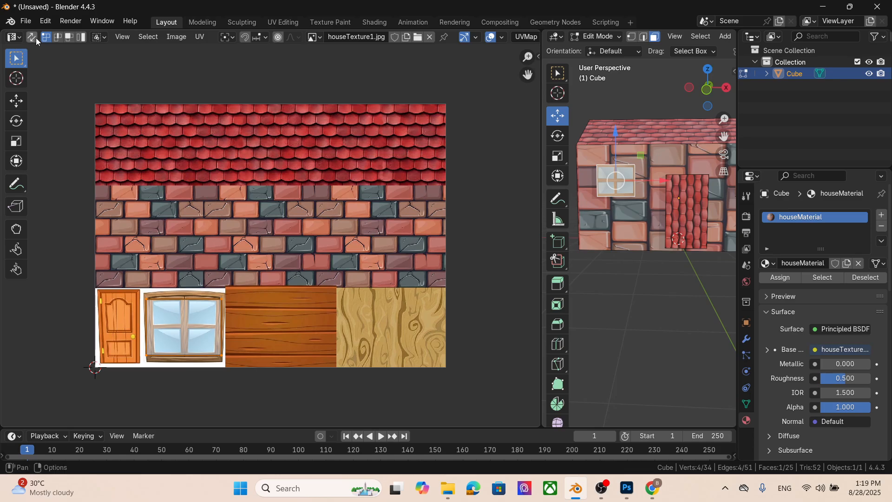
click(147, 300)
key(g)
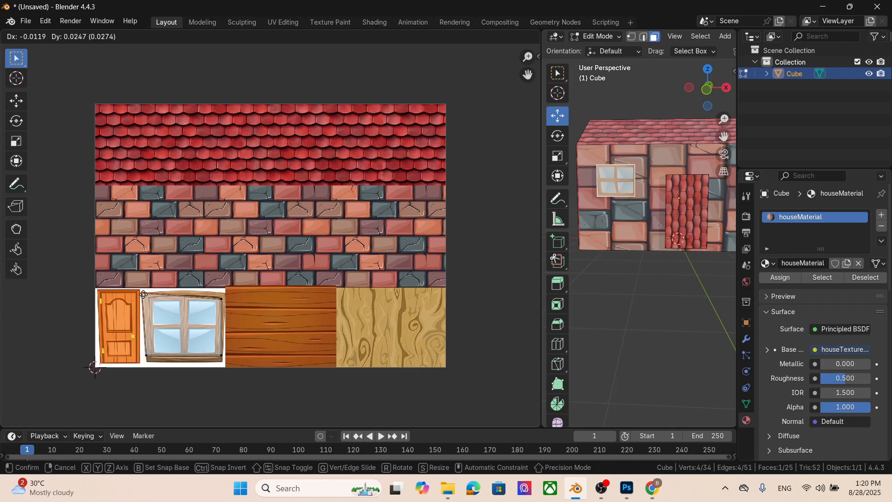
click(202, 306)
click(222, 298)
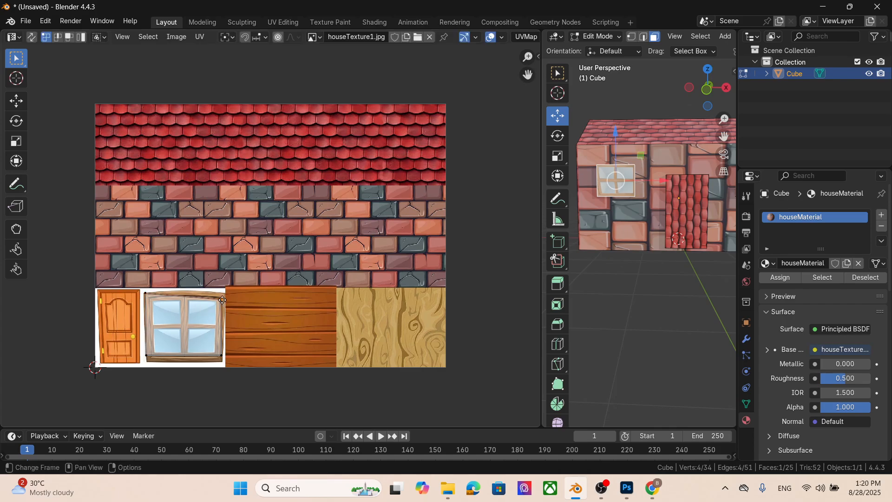
key(g)
click(225, 293)
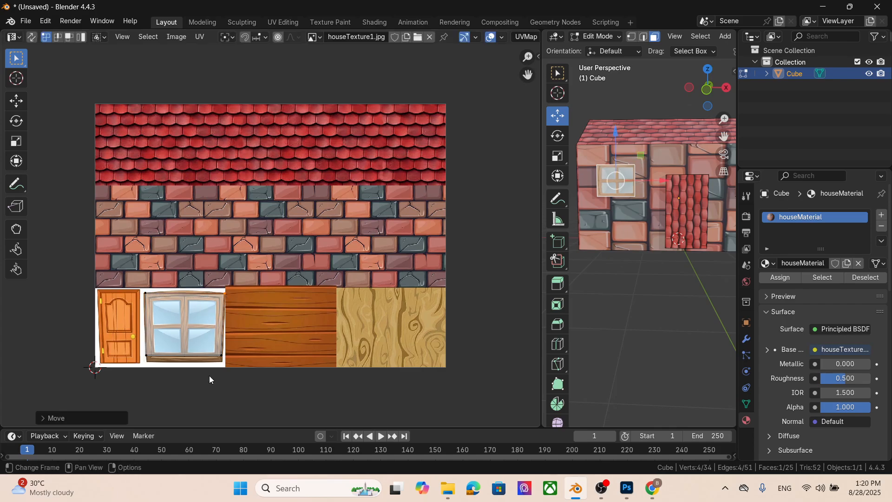
- Move the lower two UV corners of the left window face to the pictured frame's lower corners, and clear the selection
click(222, 356)
key(g)
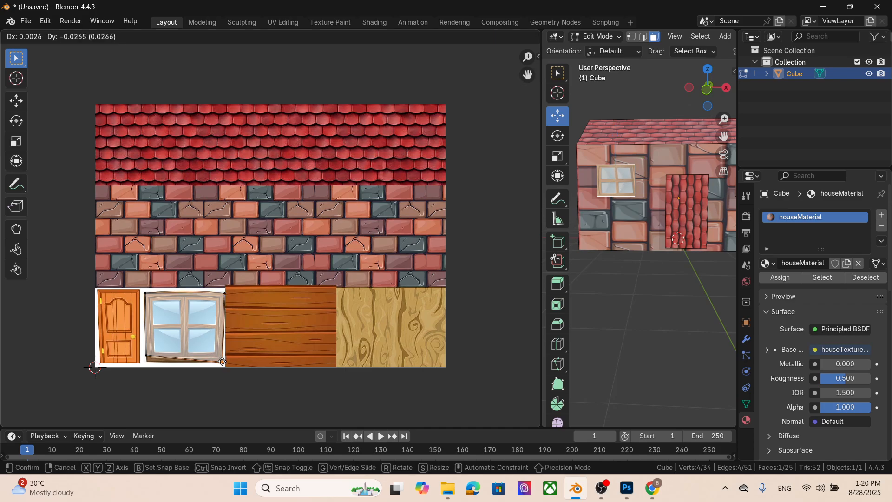
click(223, 363)
click(146, 361)
key(g)
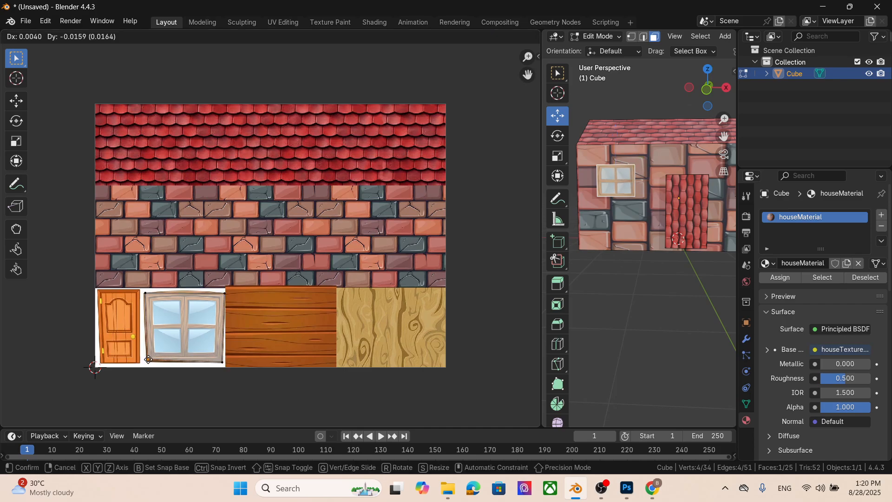
click(146, 362)
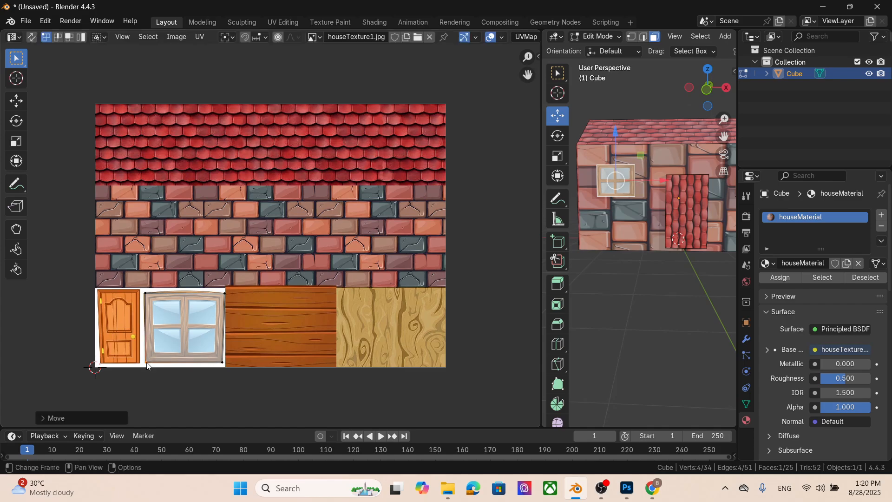
click(646, 308)
- Select the door face and move its whole UV face from the roof tiles onto the door picture
middle_drag(669, 264, 673, 291)
scroll(675, 273, down, 1)
click(677, 217)
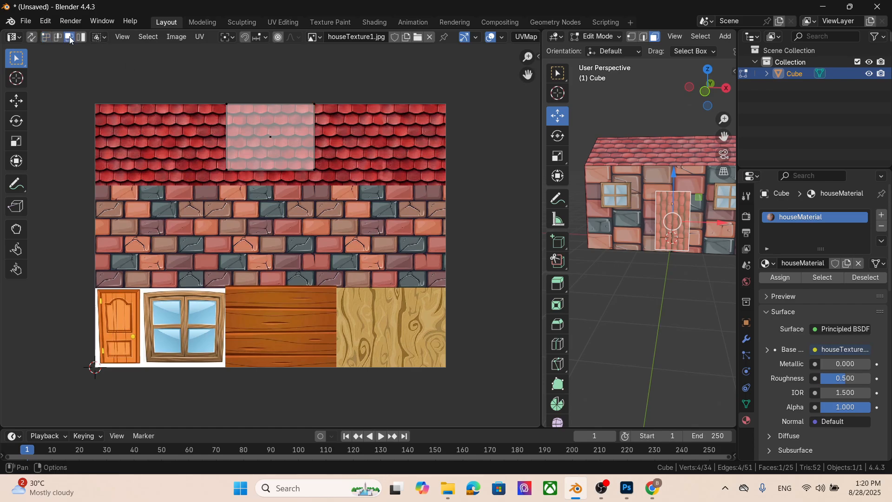
click(280, 148)
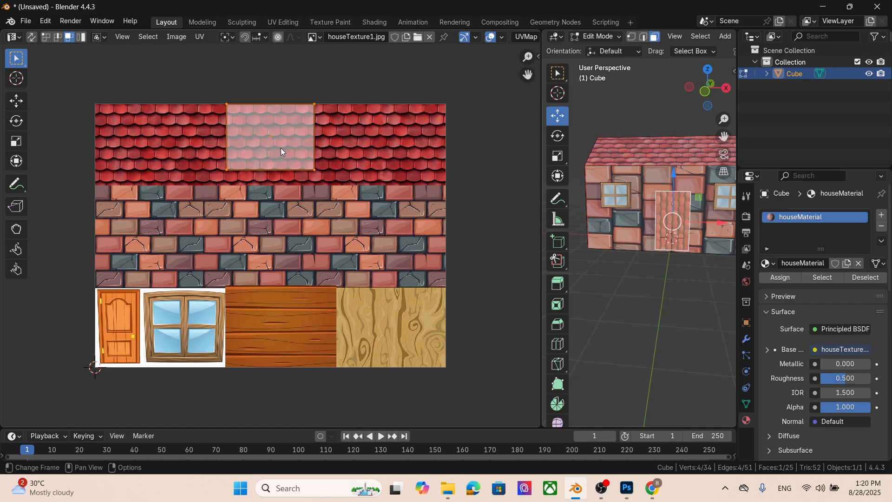
key(g)
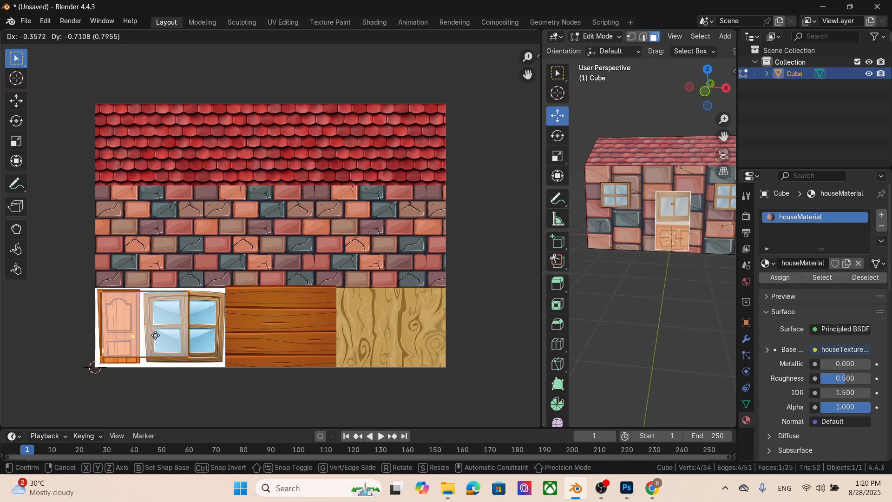
click(156, 335)
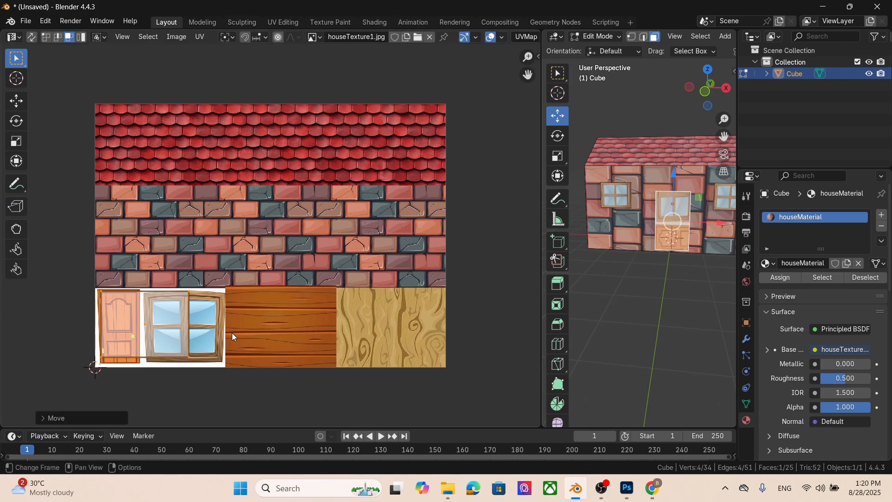
- Shrink the door's UV face to about the width of the door picture, center it there, and rotate it about 90 degrees
key(s)
click(160, 331)
key(g)
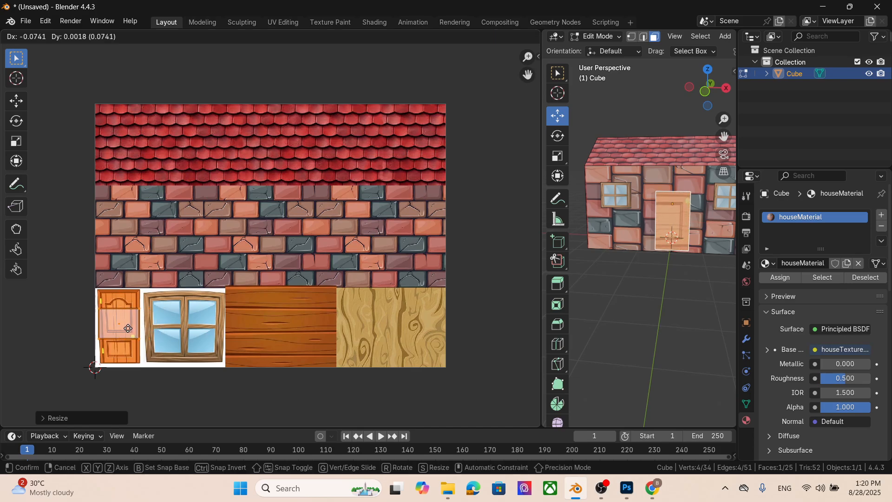
click(128, 329)
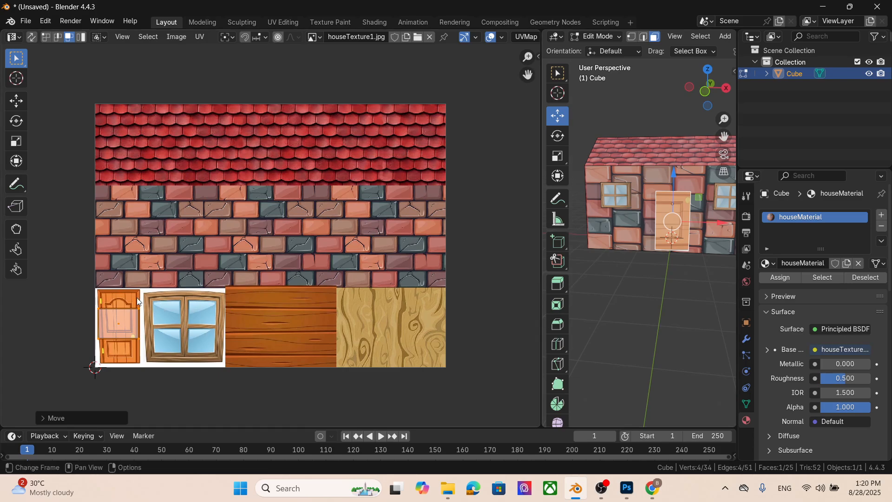
key(r)
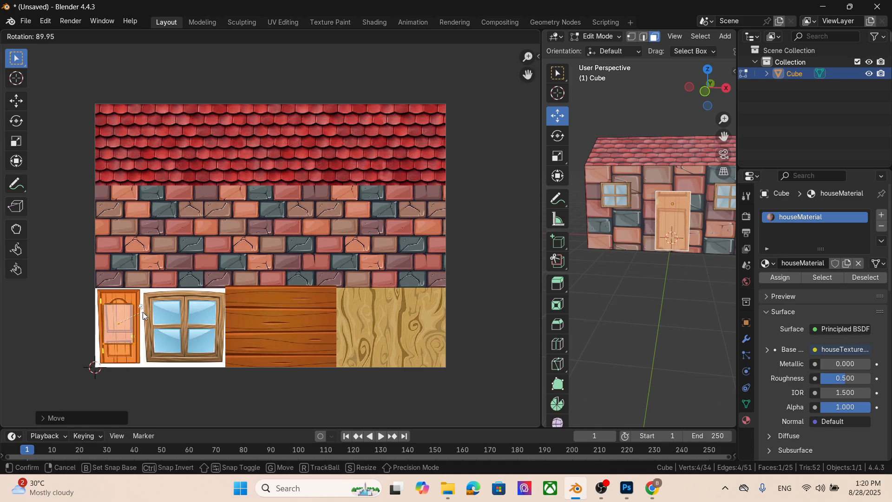
click(143, 311)
- In UV vertex selection, move the upper two corners of the door's UV face to the upper corners of the door picture
scroll(121, 317, up, 3)
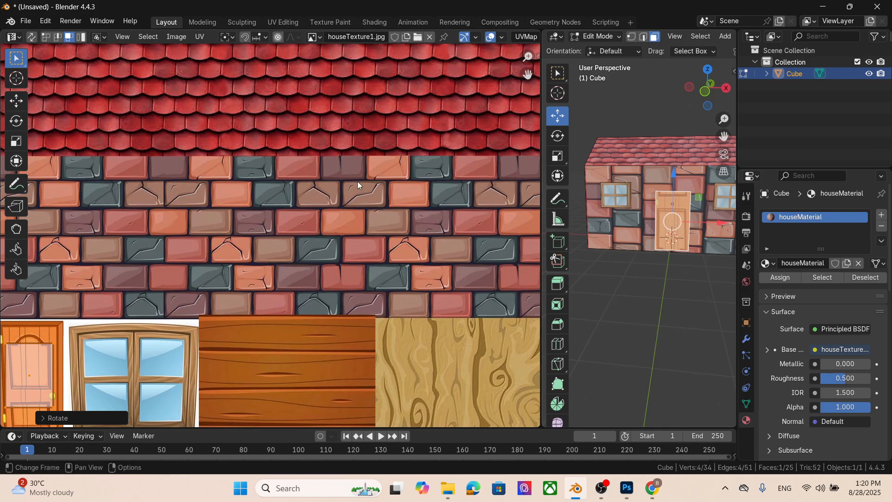
drag(528, 74, 734, 0)
scroll(269, 235, up, 1)
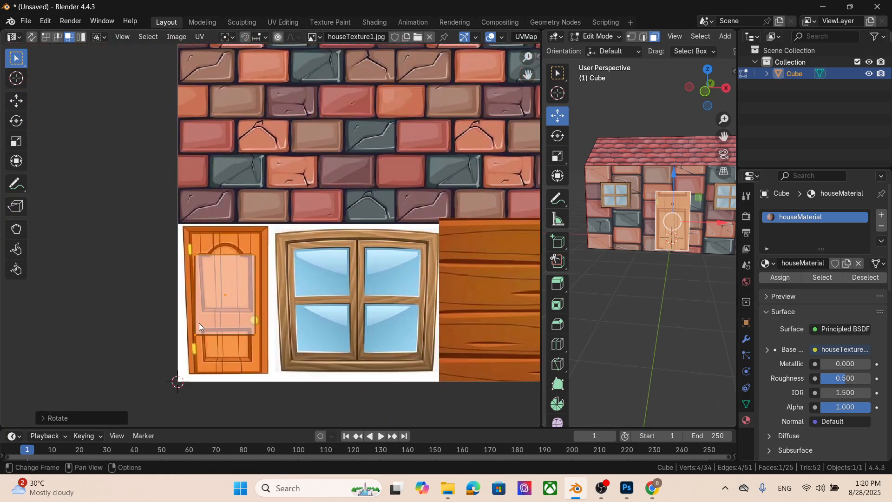
scroll(199, 322, up, 1)
click(46, 37)
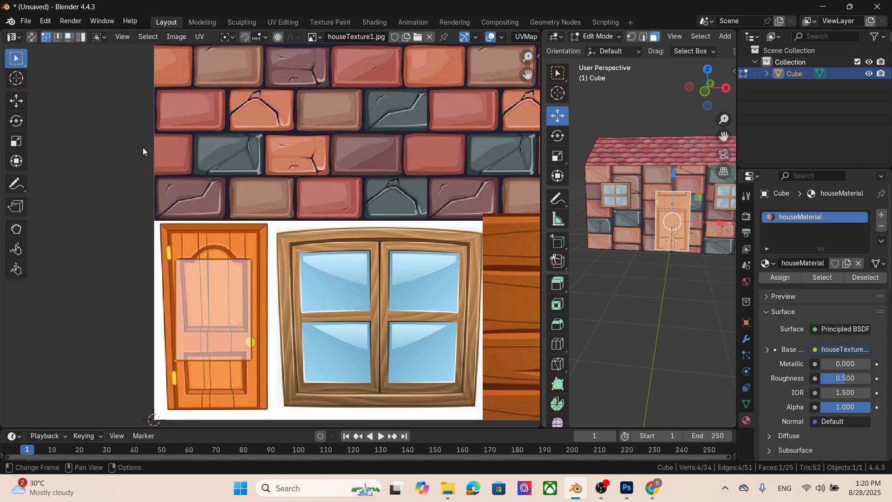
click(177, 260)
key(g)
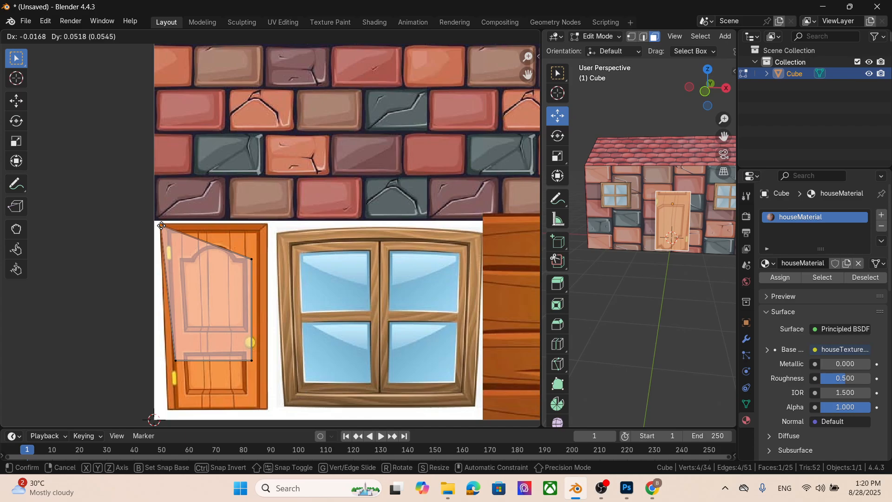
click(161, 225)
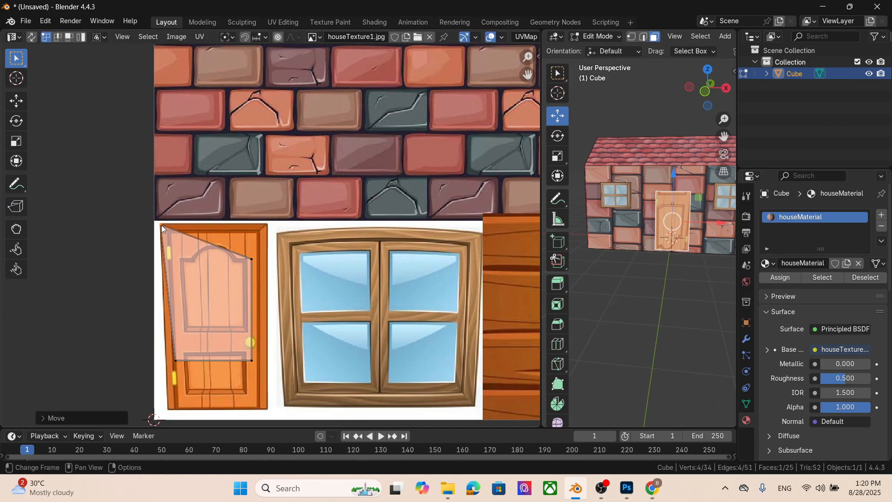
click(252, 259)
key(g)
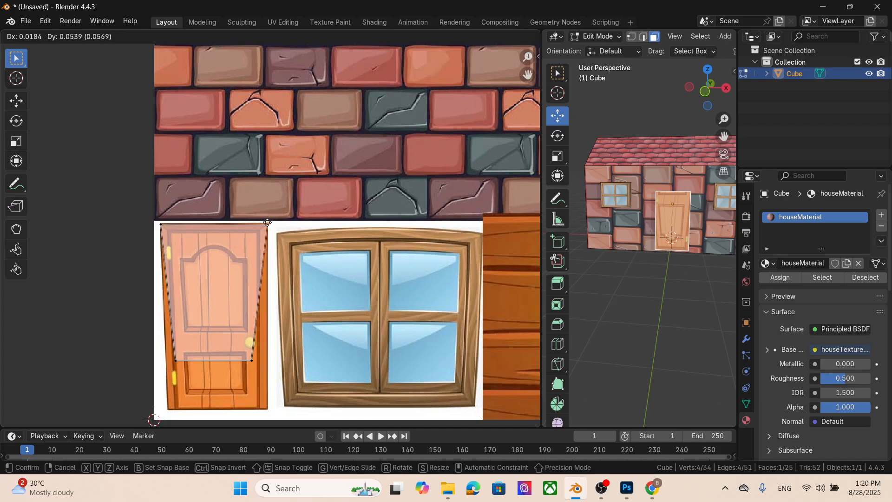
click(268, 223)
- Move the lower-right corner of the door's UV face to the lower-right corner of the door picture
click(252, 359)
key(g)
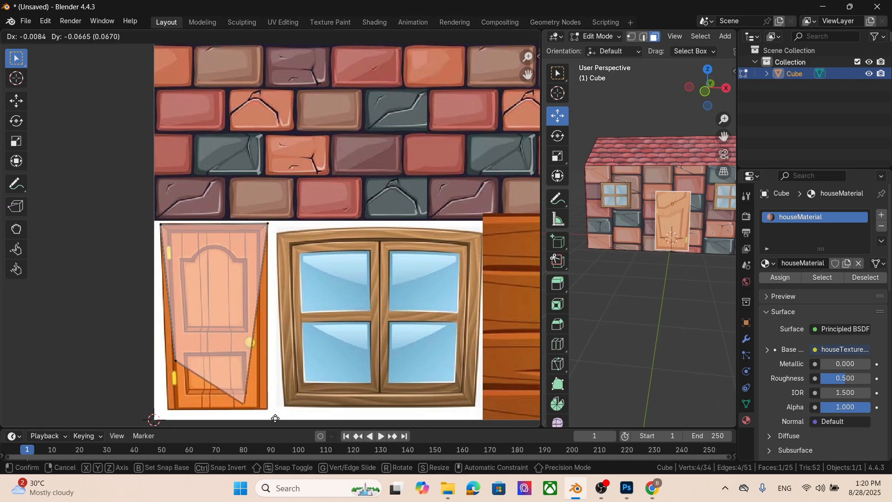
click(278, 420)
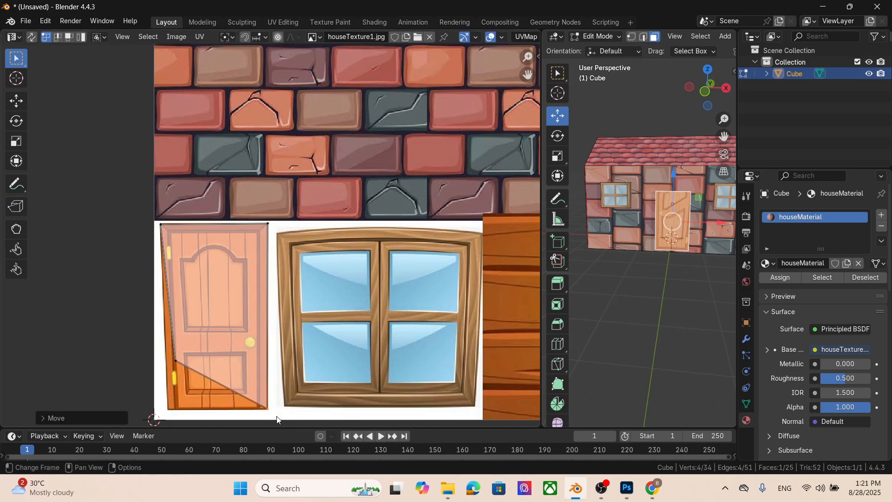
- Move the lower-left corner of the door's UV face to the lower-left corner of the door picture, and clear the face selection
click(175, 358)
key(g)
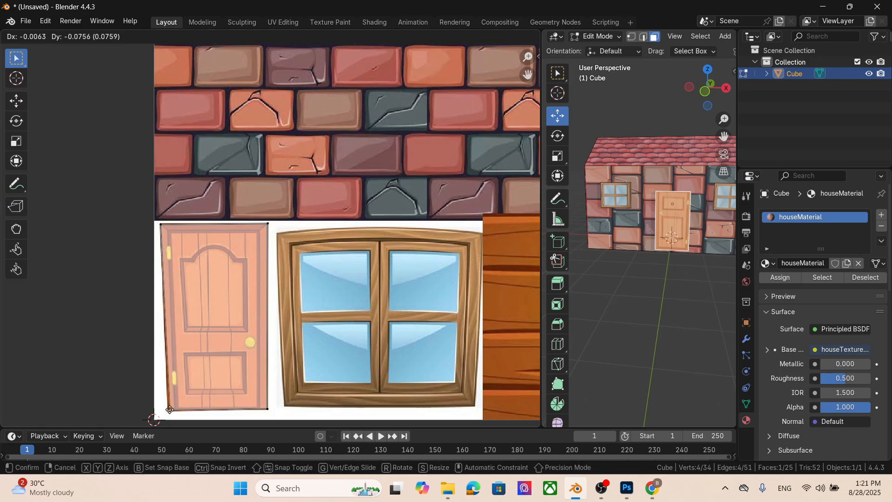
click(169, 408)
scroll(680, 267, down, 1)
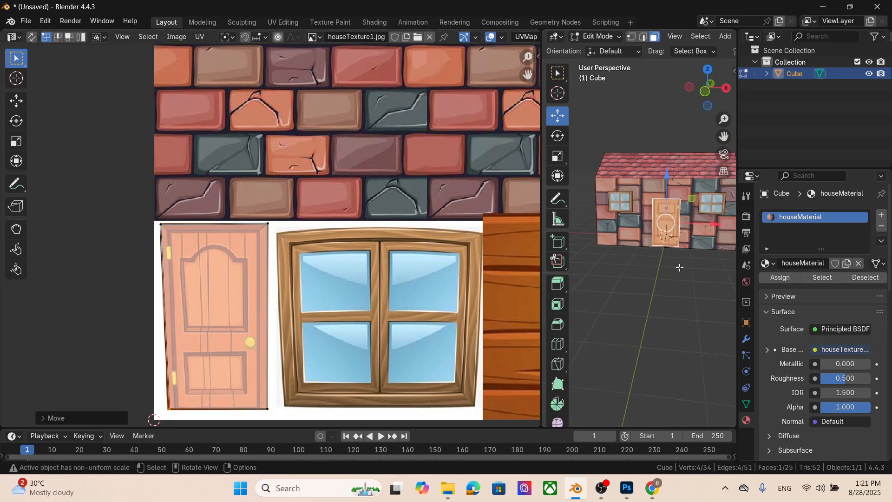
click(639, 306)
- Select the front wall face and move the two left corners of its UV face to the left corners of the brick area
middle_drag(639, 305, 621, 287)
scroll(489, 219, down, 4)
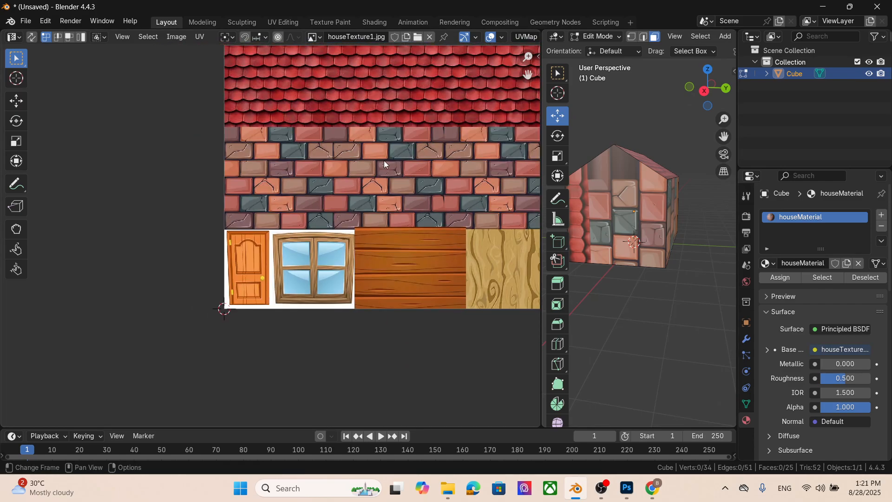
scroll(384, 160, down, 1)
scroll(383, 160, up, 1)
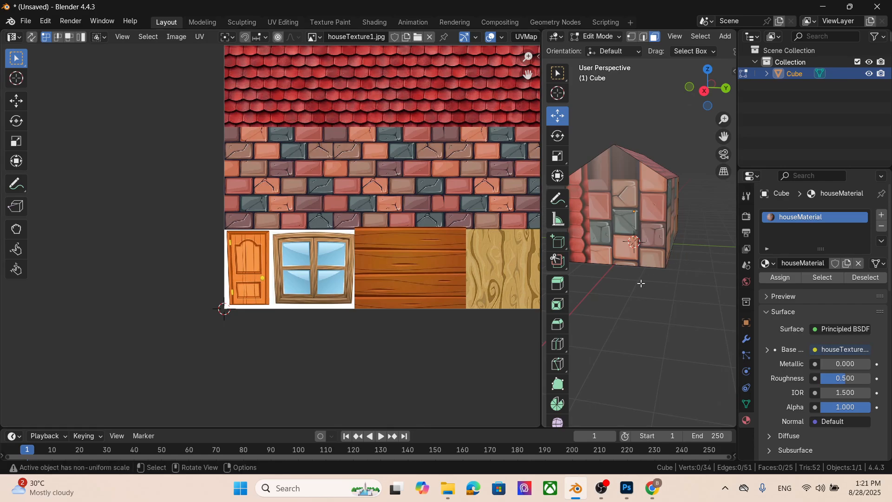
middle_drag(629, 292, 687, 314)
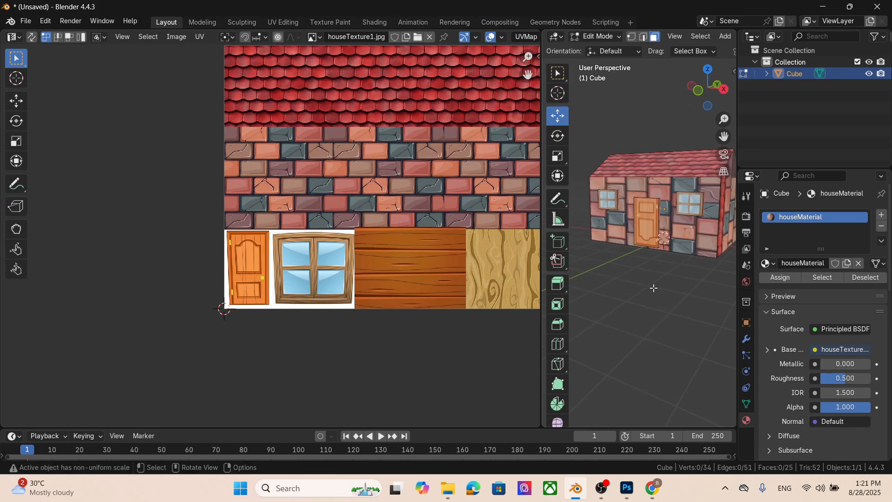
click(696, 235)
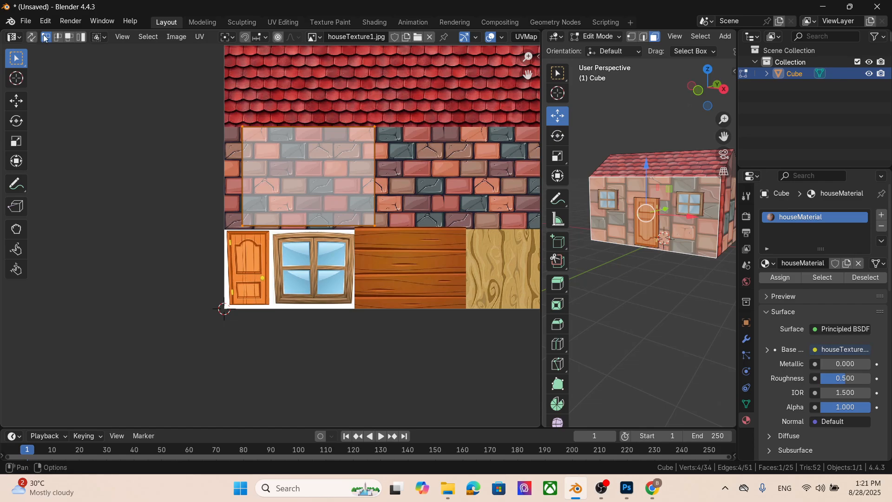
click(242, 127)
key(g)
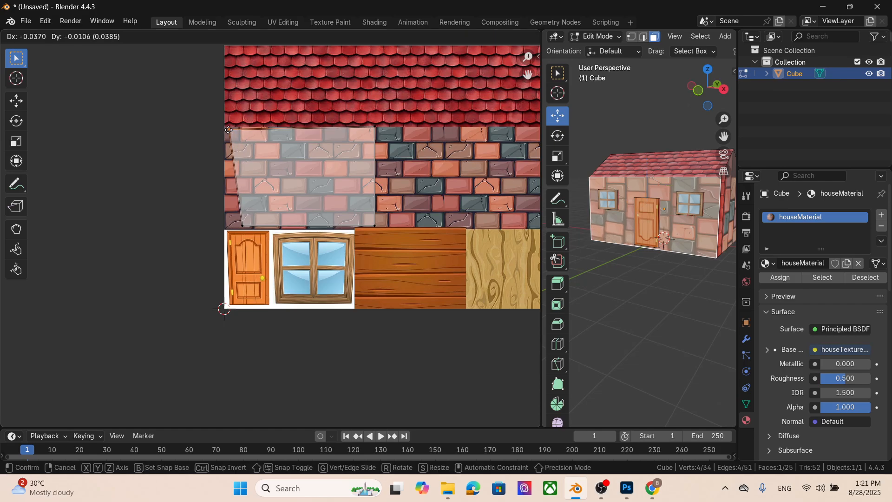
click(224, 127)
click(242, 226)
key(g)
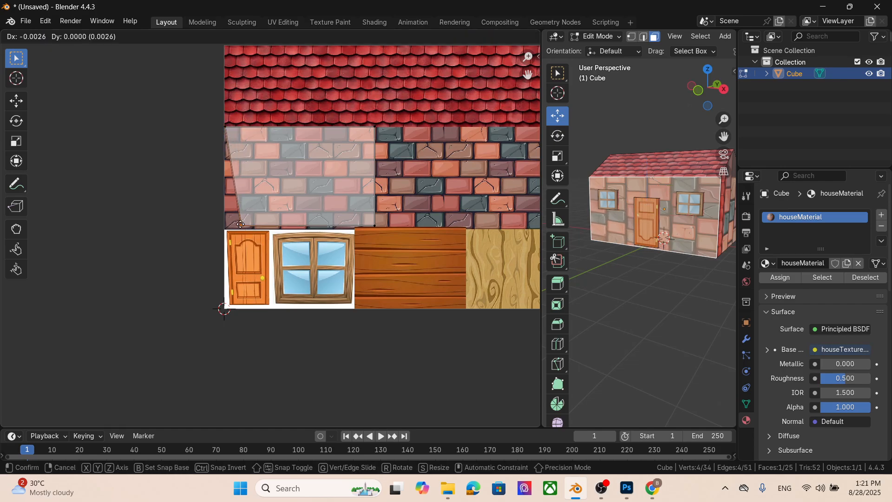
click(226, 228)
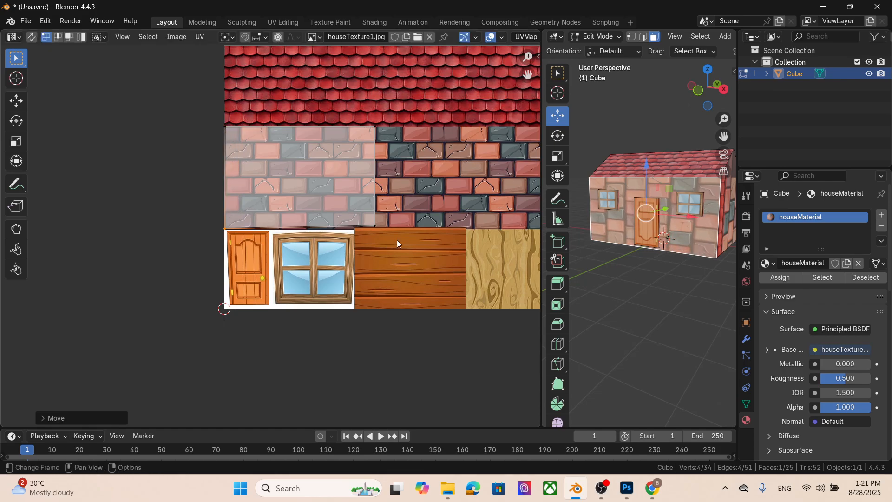
- Move the two right corners of the front wall's UV face out toward the right edge of the brick area
click(375, 227)
key(g)
click(527, 228)
scroll(436, 325, down, 2)
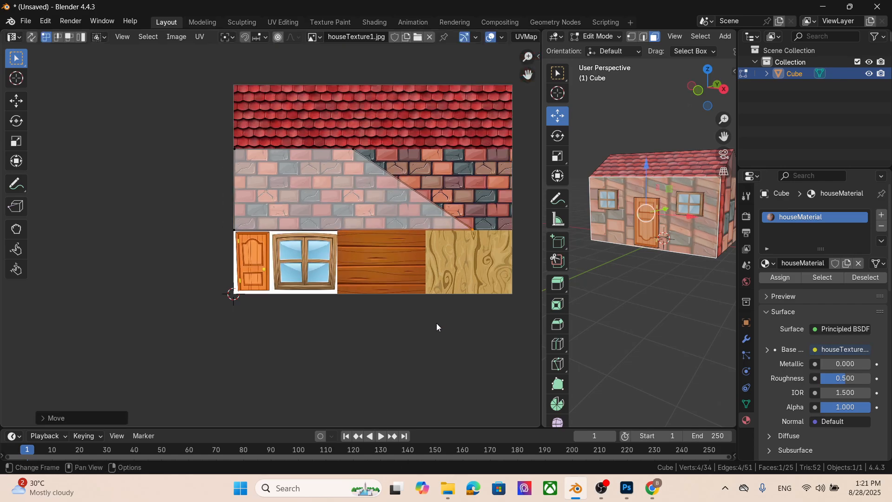
click(336, 167)
key(g)
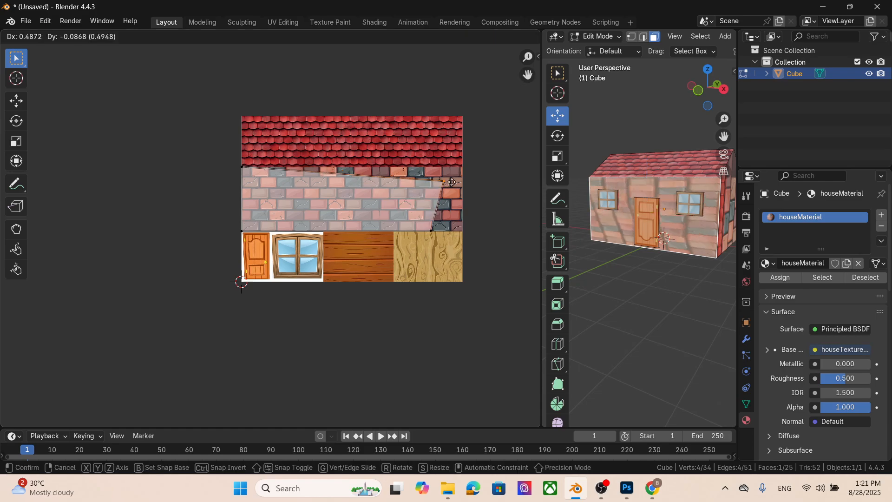
click(465, 168)
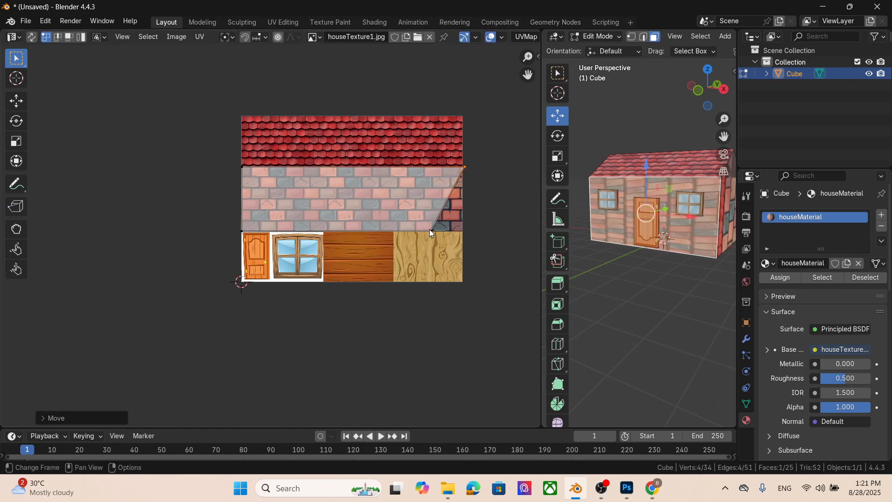
- Align the right corners of the front wall's UV face exactly with the right edge of the texture sheet
click(430, 232)
key(g)
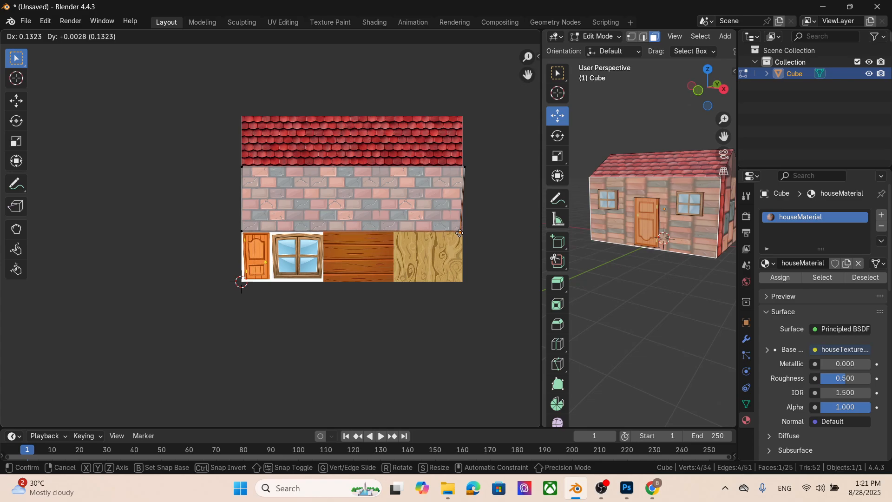
click(462, 231)
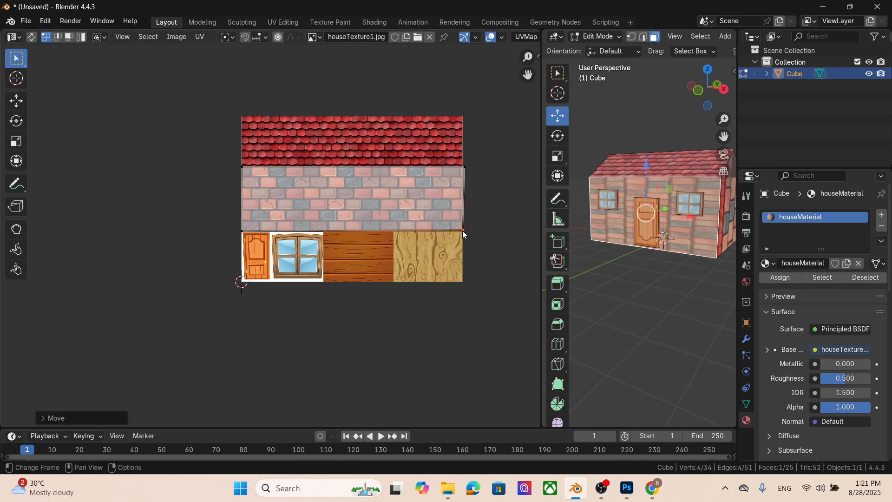
click(464, 166)
key(g)
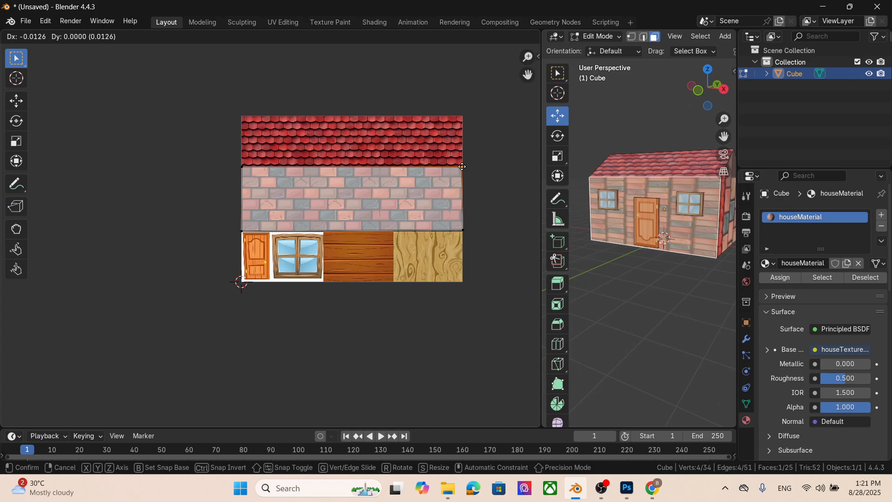
click(462, 167)
click(679, 302)
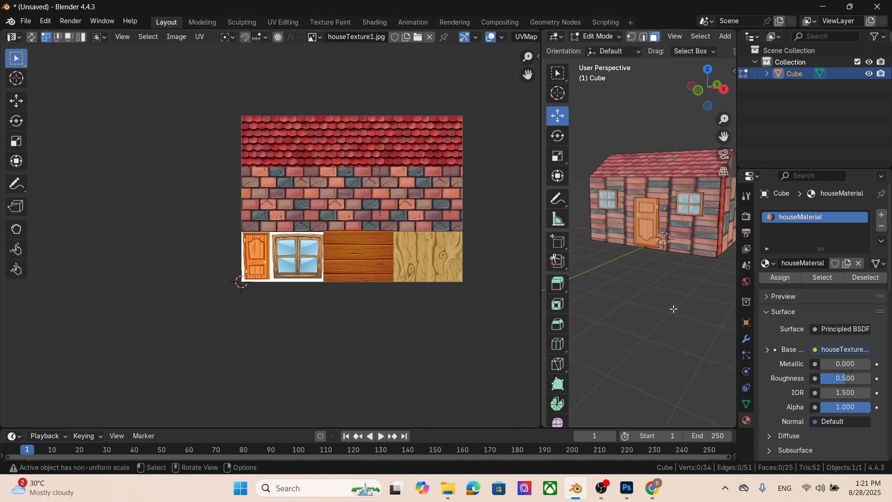
middle_drag(680, 309, 653, 302)
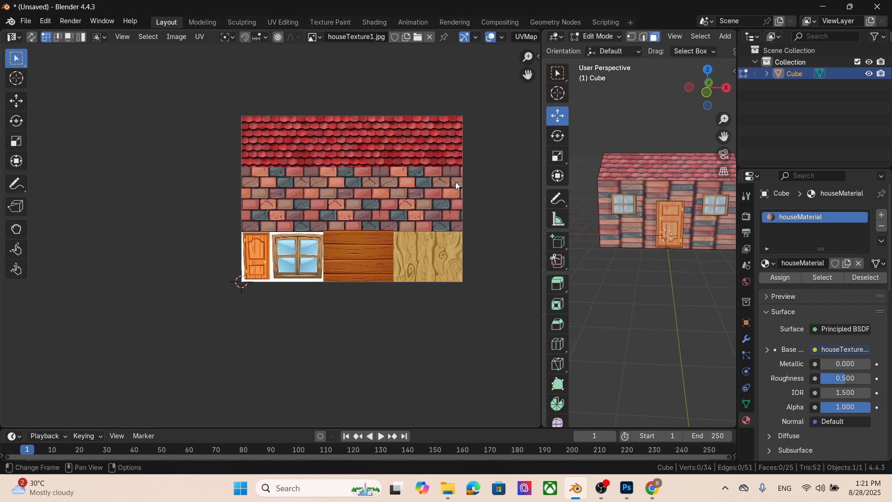
- Reselect the front wall and pull the right corners of its UV face back to about 70% of the brick area's width
click(674, 194)
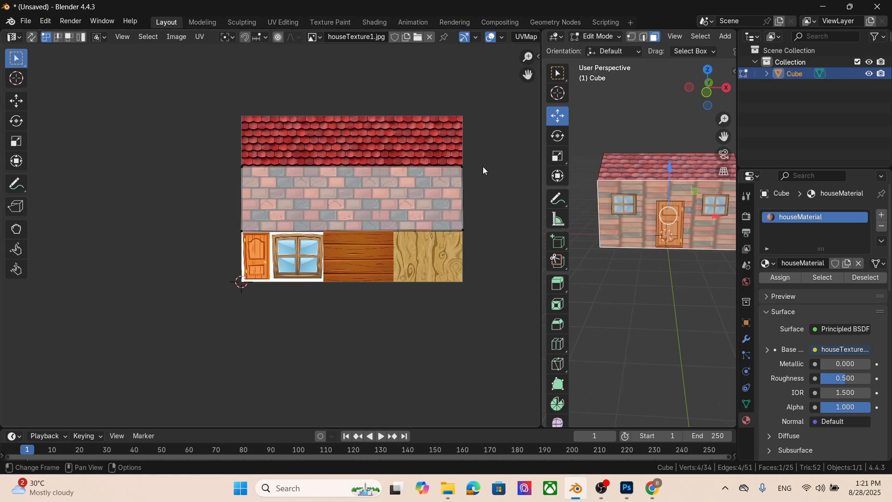
click(463, 167)
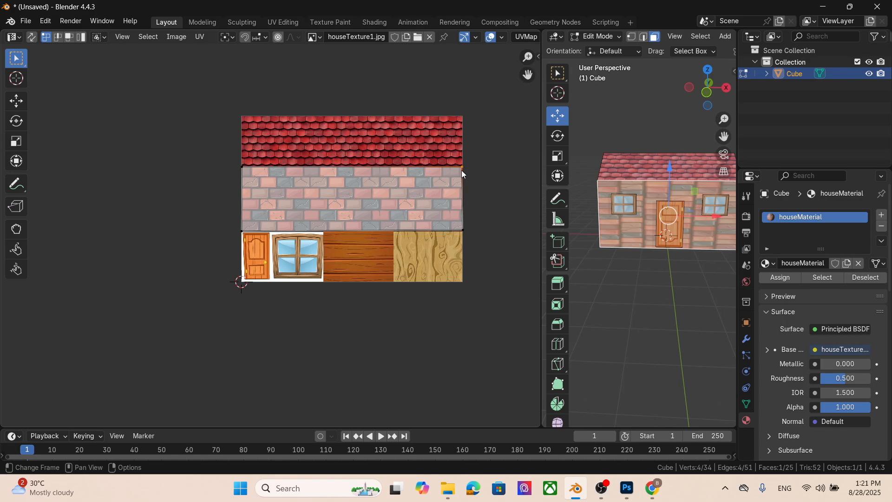
click(462, 229)
key(g)
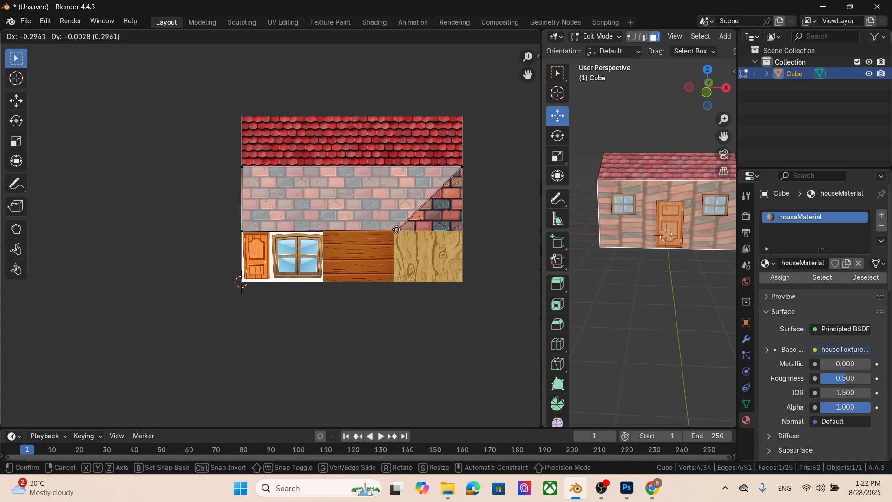
click(397, 228)
click(462, 166)
key(g)
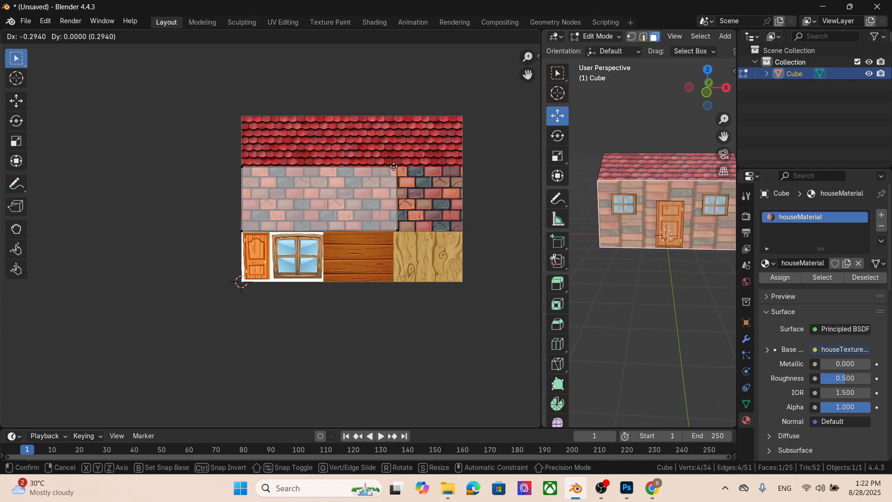
click(394, 166)
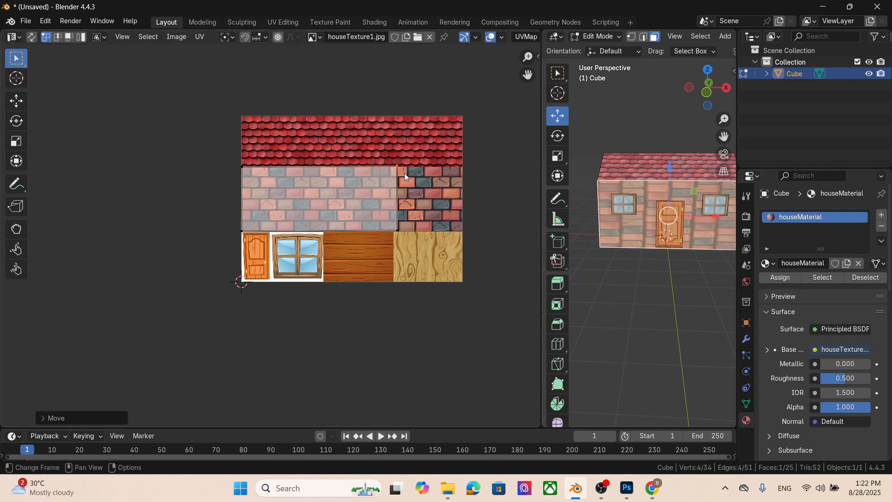
- Narrow the front wall's UV face to about half the brick area's width by moving its two right corners inward
key(g)
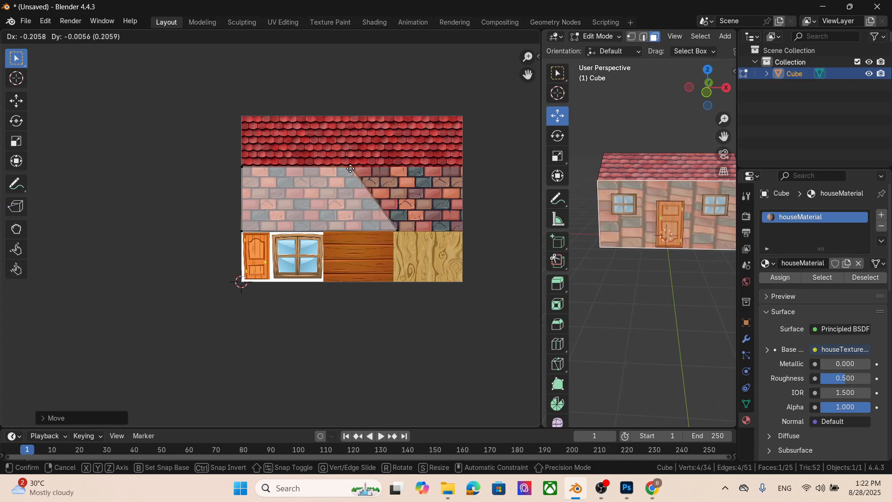
click(351, 168)
click(397, 230)
key(g)
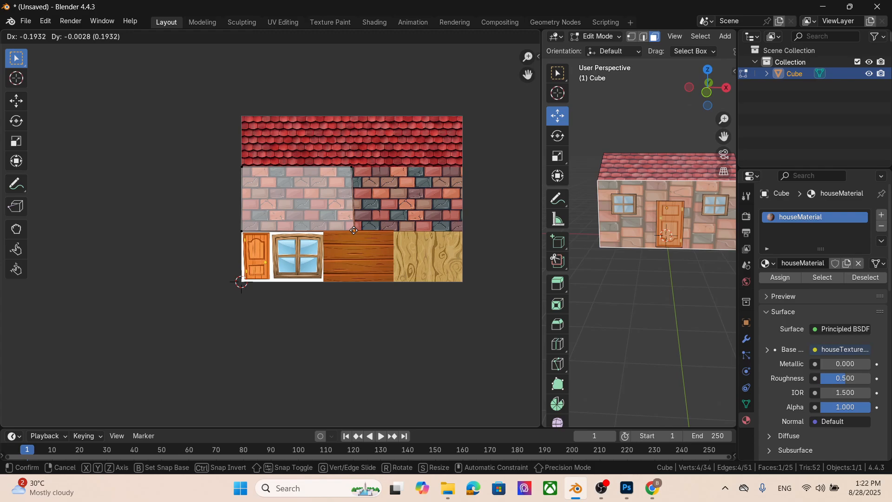
click(351, 230)
click(491, 219)
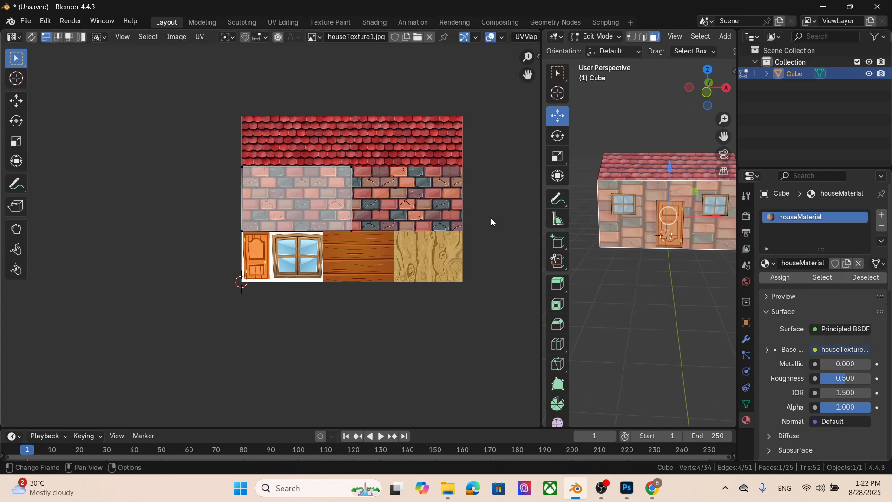
scroll(662, 291, up, 2)
scroll(667, 274, down, 2)
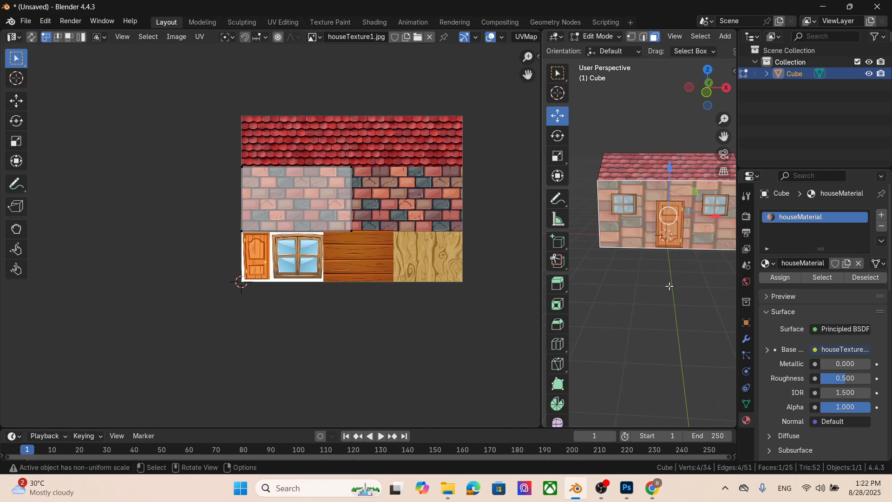
click(608, 284)
- Select the gable end wall and, in UV face selection, move its UV face onto the left part of the brick area
middle_drag(680, 305, 660, 303)
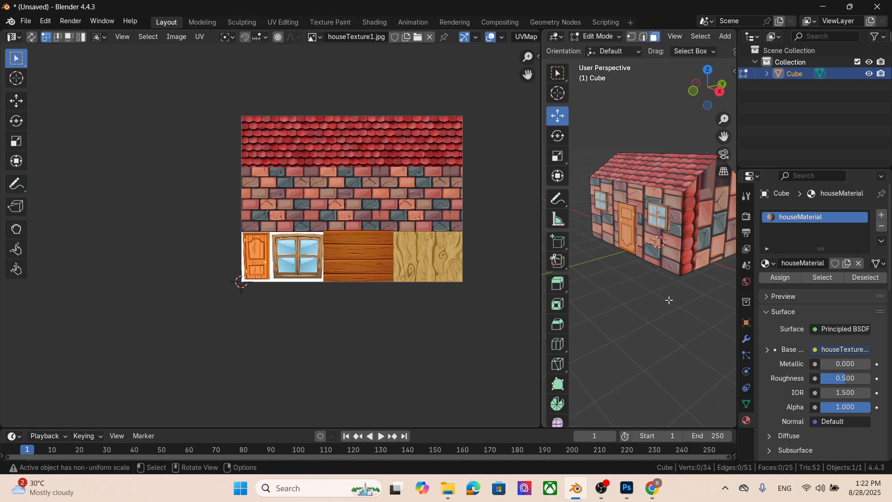
middle_drag(683, 292, 623, 284)
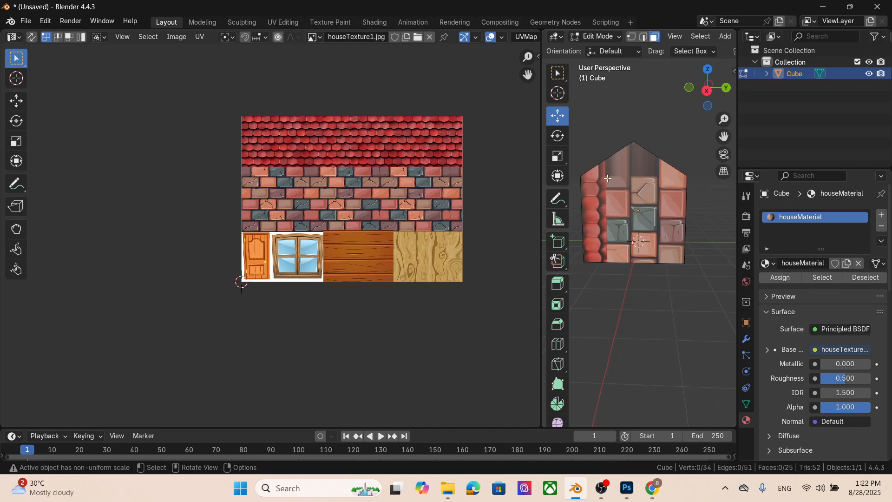
click(607, 180)
key(3)
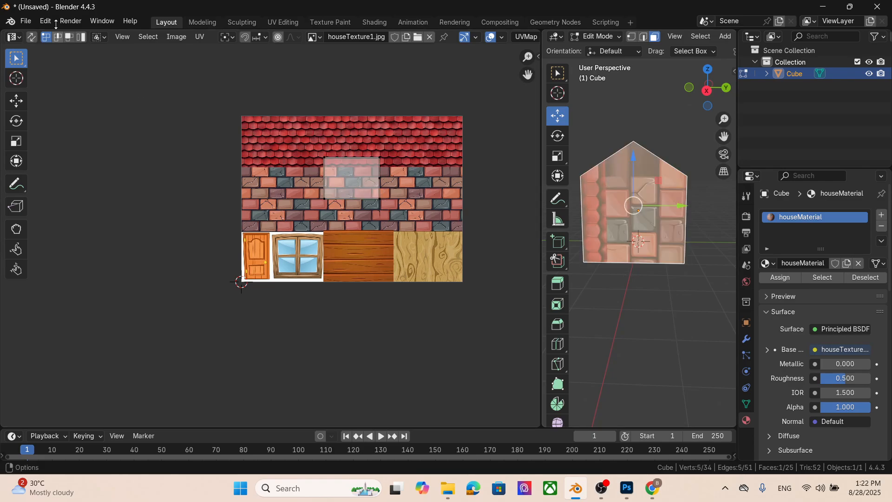
click(344, 168)
drag(345, 168, 300, 198)
click(347, 178)
key(g)
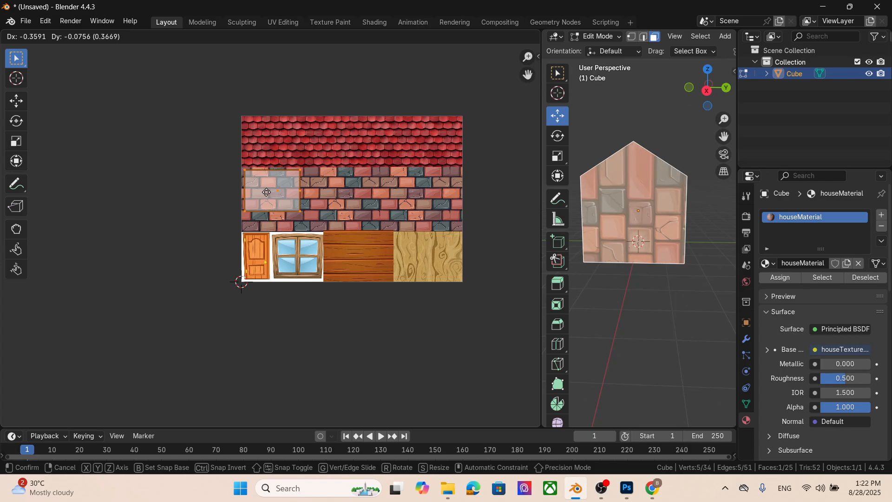
click(266, 192)
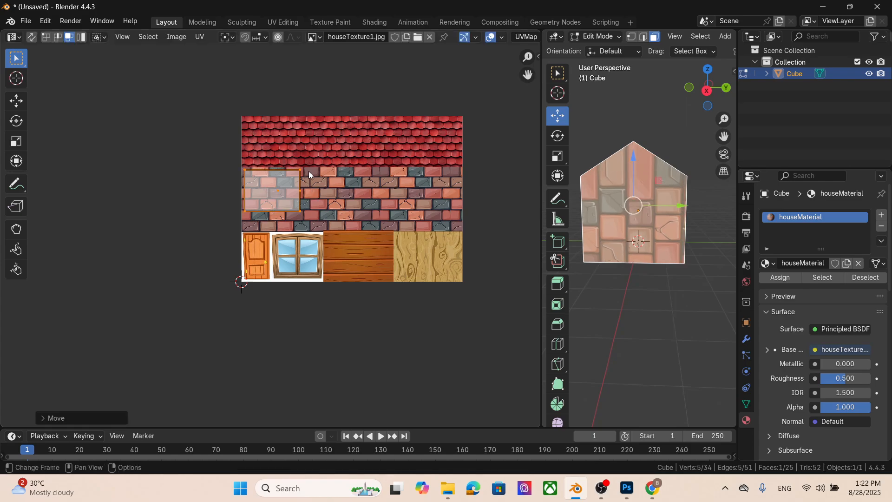
- Rotate the gable wall's UV face about -90 degrees and fit it inside the brick area against its left edge
key(r)
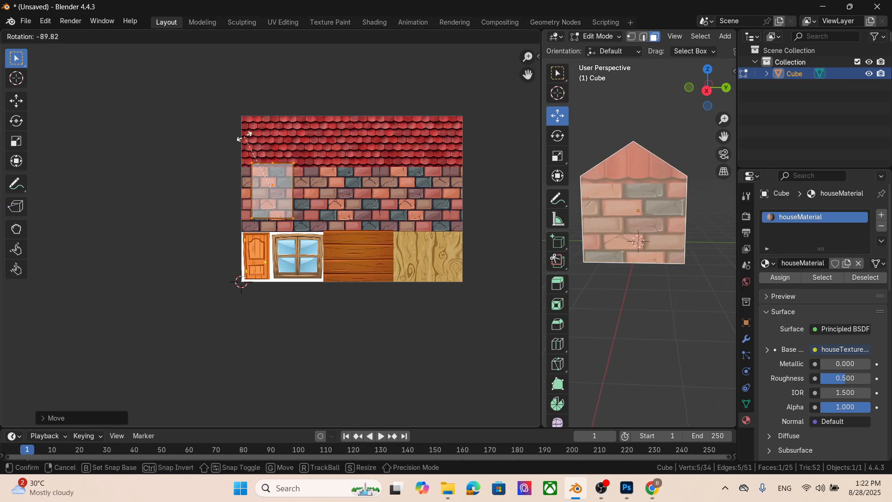
click(245, 135)
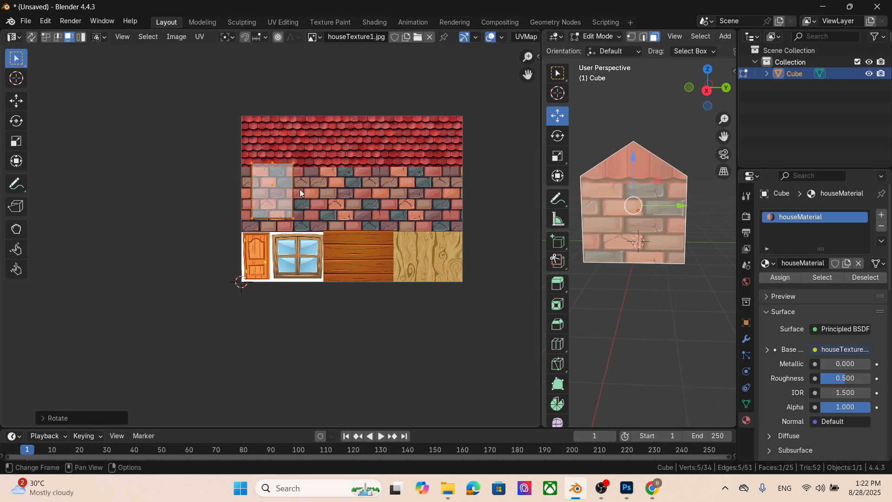
key(g)
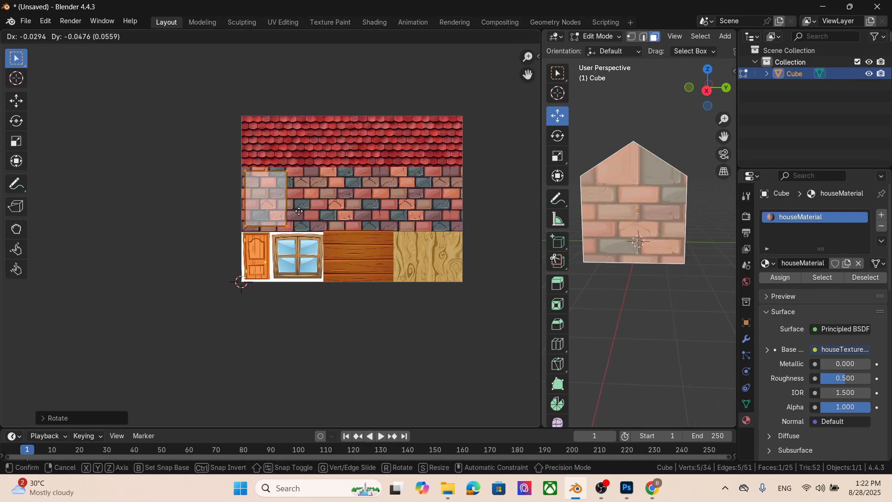
click(298, 210)
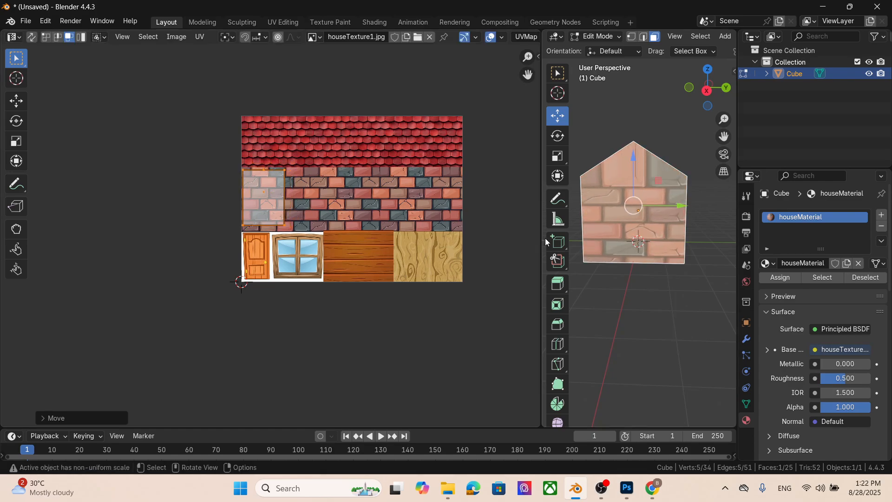
- Try shifting the gable wall's UV face up so that its upper part overlaps the roof tile area
key(g)
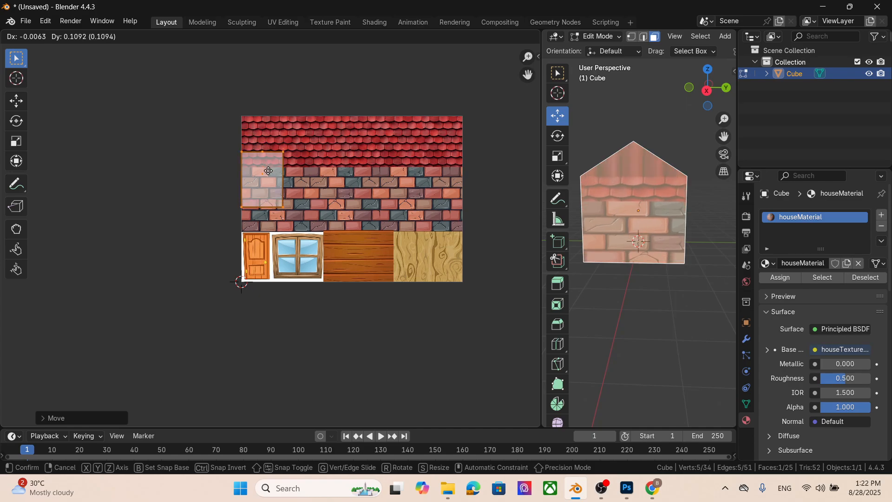
click(268, 171)
click(678, 281)
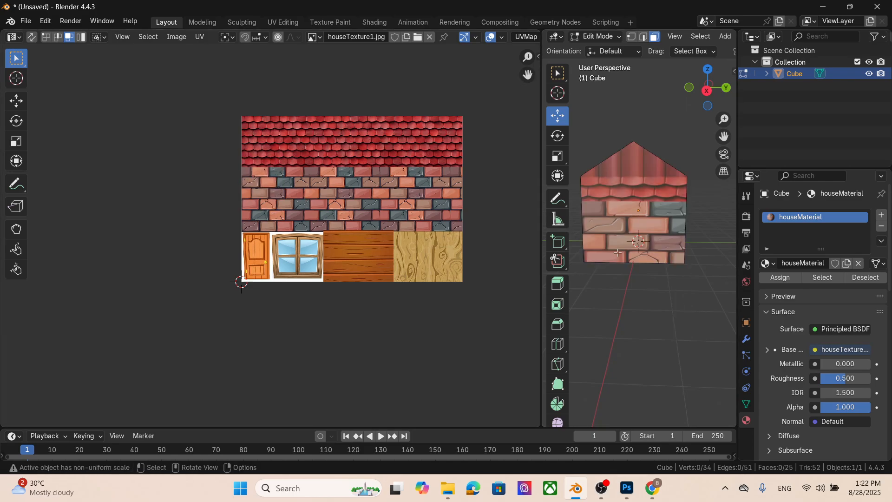
- Reselect the gable wall and move its UV face back down inside the brick area against its left edge
click(621, 213)
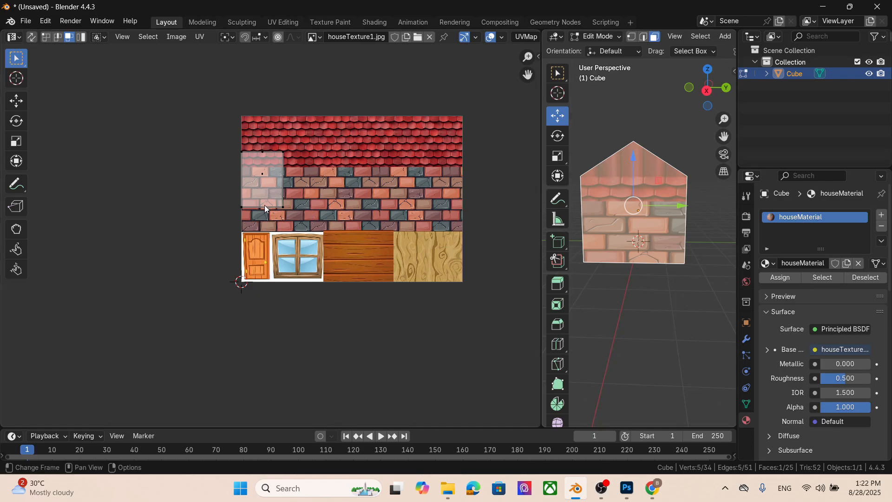
drag(265, 191, 268, 219)
click(662, 299)
middle_drag(662, 298, 662, 233)
click(660, 229)
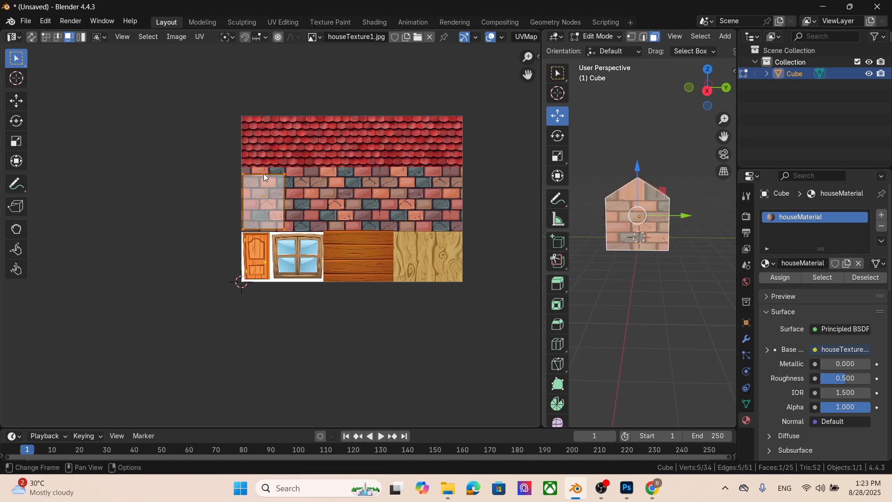
- Raise the gable wall's top middle UV vertex into the roof tile area to form a centred peak
key(1)
key(alt+a)
click(264, 175)
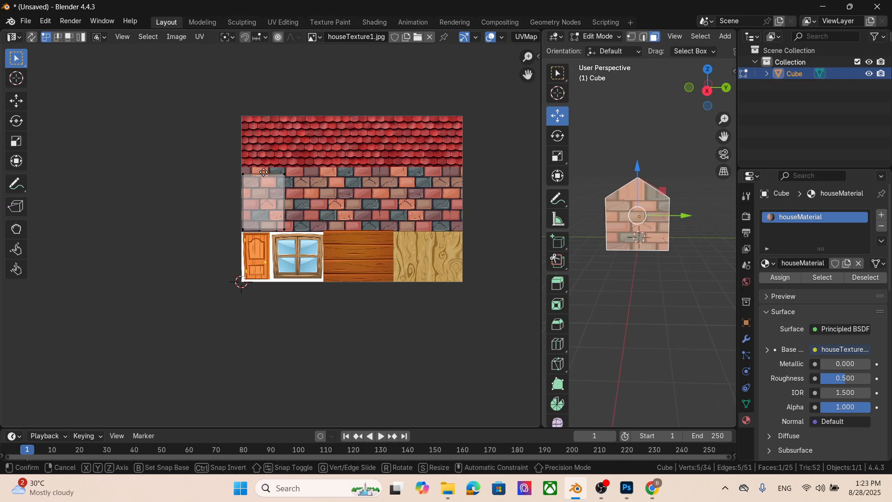
key(g)
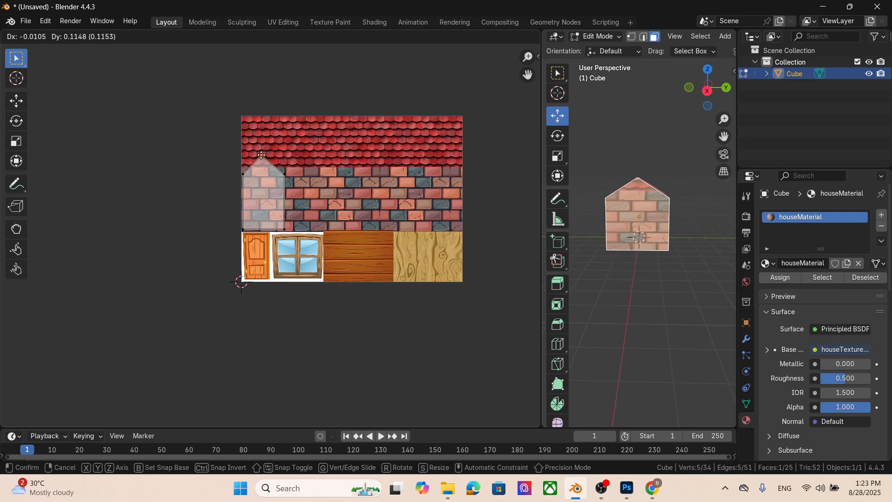
click(262, 154)
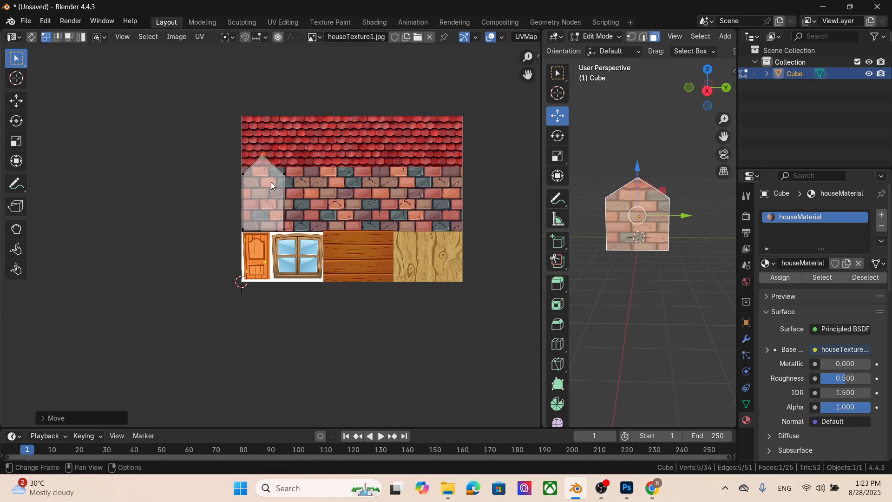
- Select the whole gable UV face, scale it down to about 70% and place it inside the left part of the brick area
click(271, 183)
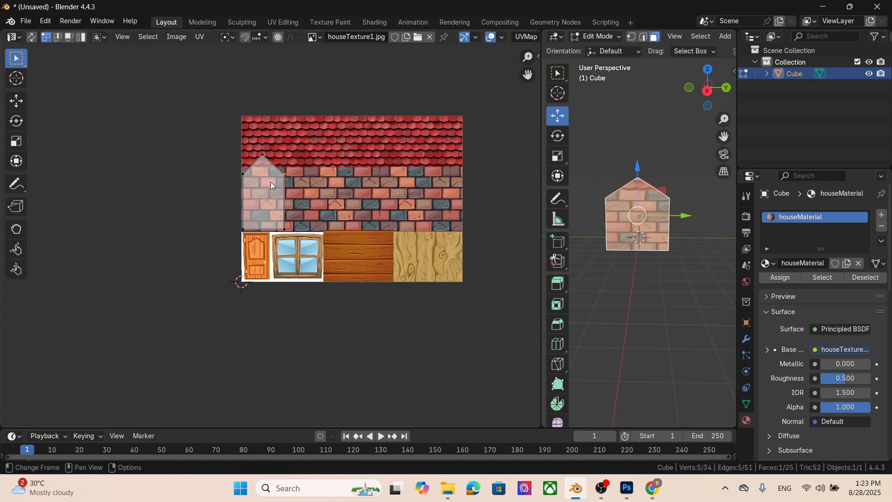
click(71, 37)
click(255, 191)
key(s)
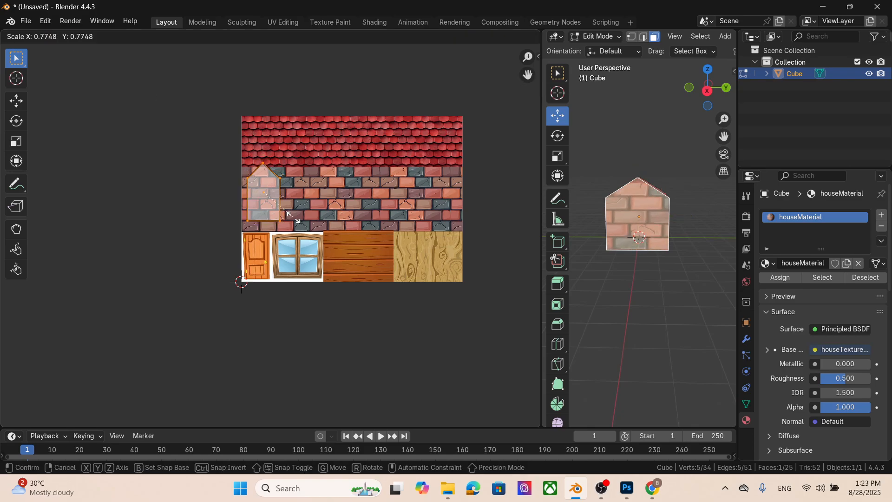
click(265, 202)
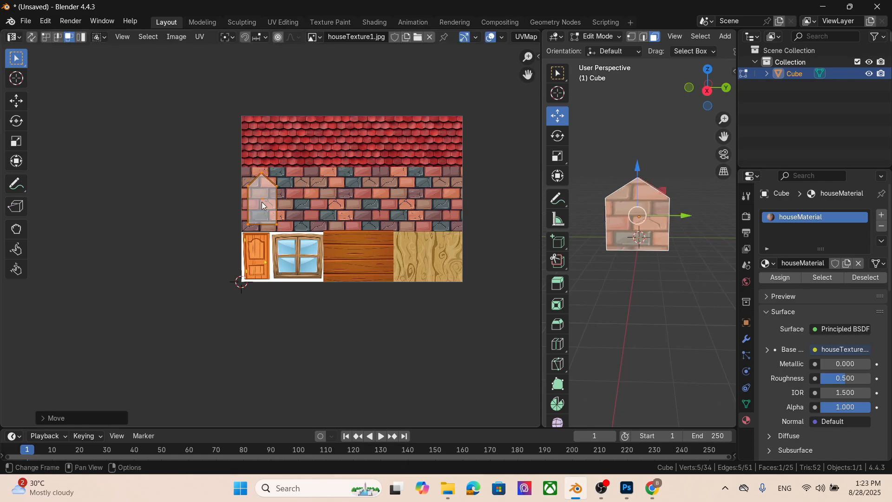
- Select the gable wall on the opposite end of the house and move its UV face onto the left part of the brick area
click(684, 295)
middle_drag(683, 296, 639, 213)
click(637, 205)
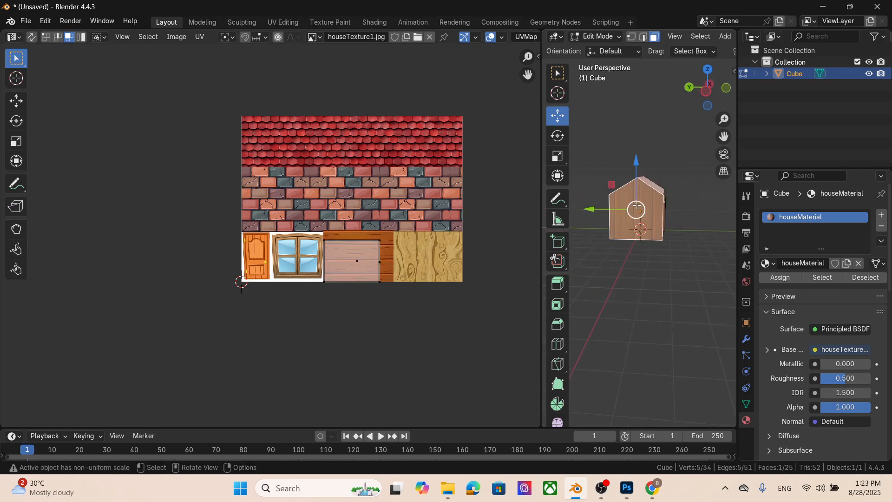
click(357, 255)
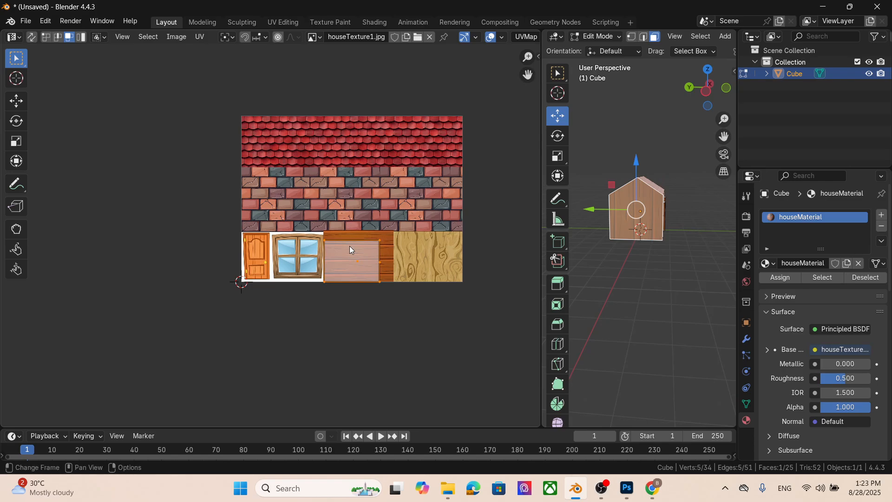
key(g)
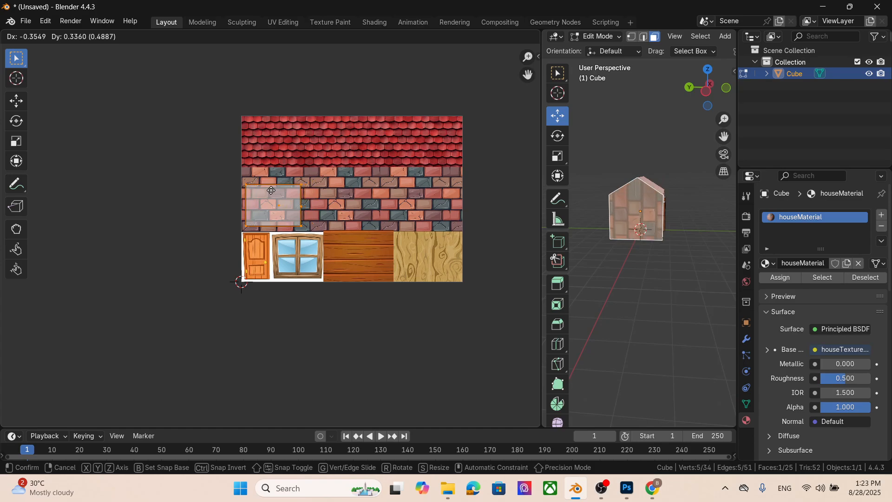
click(275, 190)
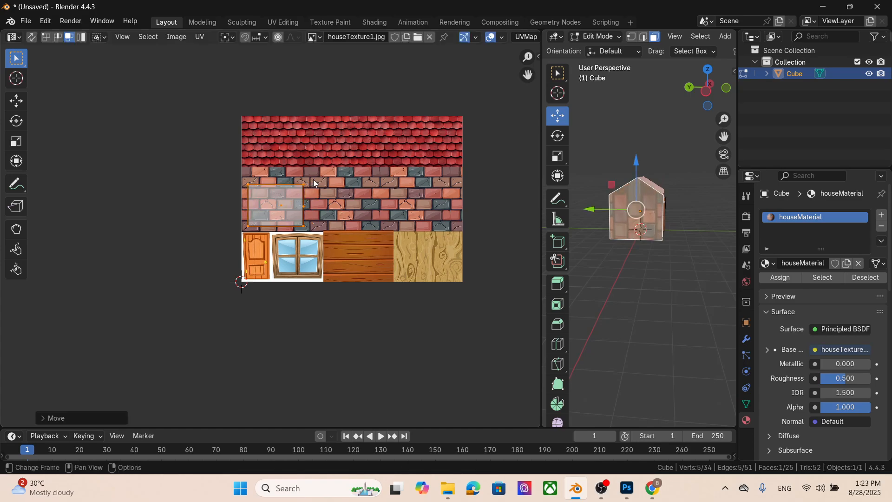
- Rotate the opposite gable wall's UV face about 90 degrees and shift it so it sits within the brick area
key(r)
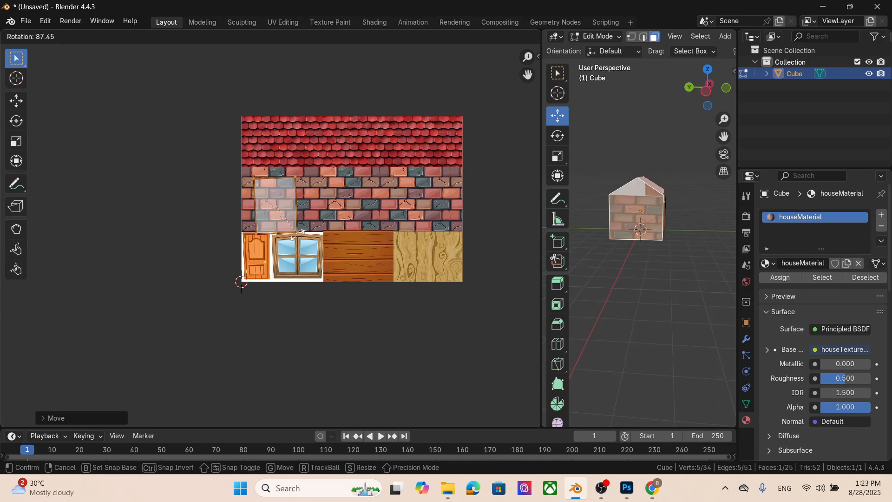
click(297, 235)
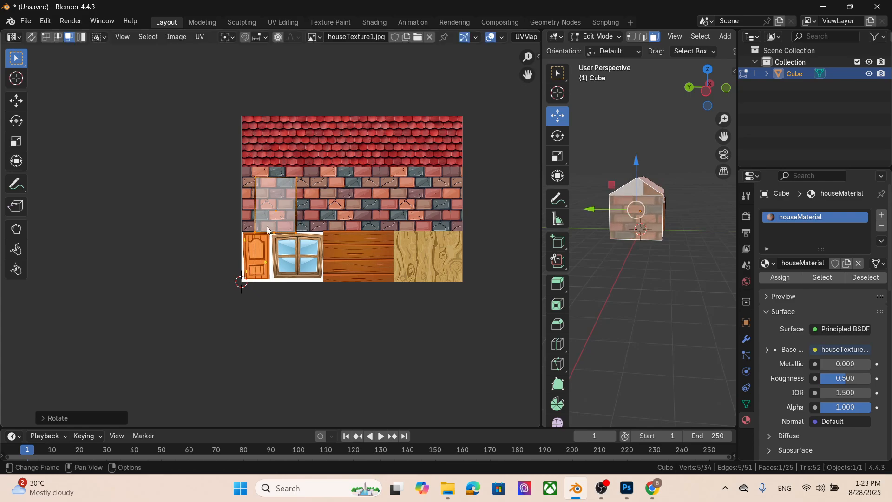
key(g)
click(274, 222)
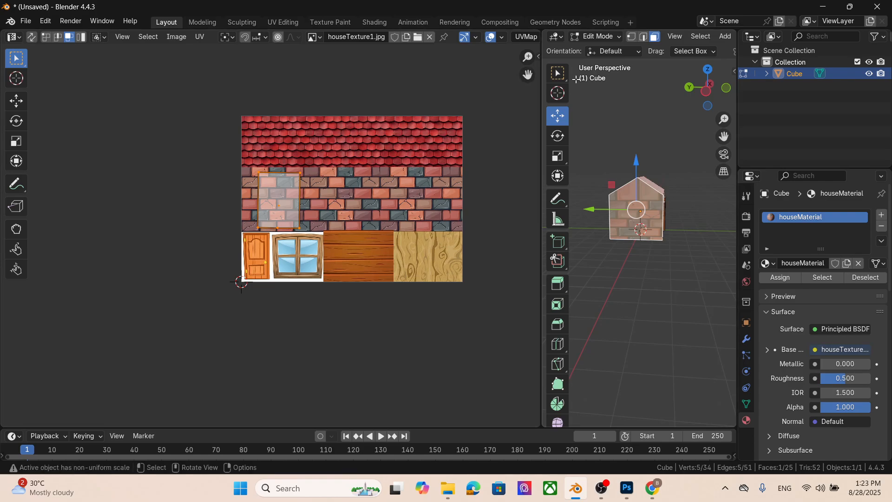
click(45, 37)
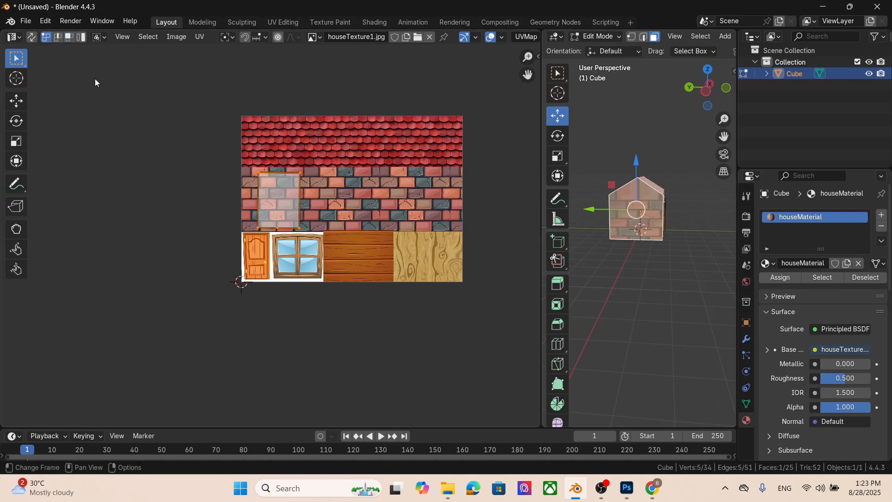
scroll(291, 188, up, 1)
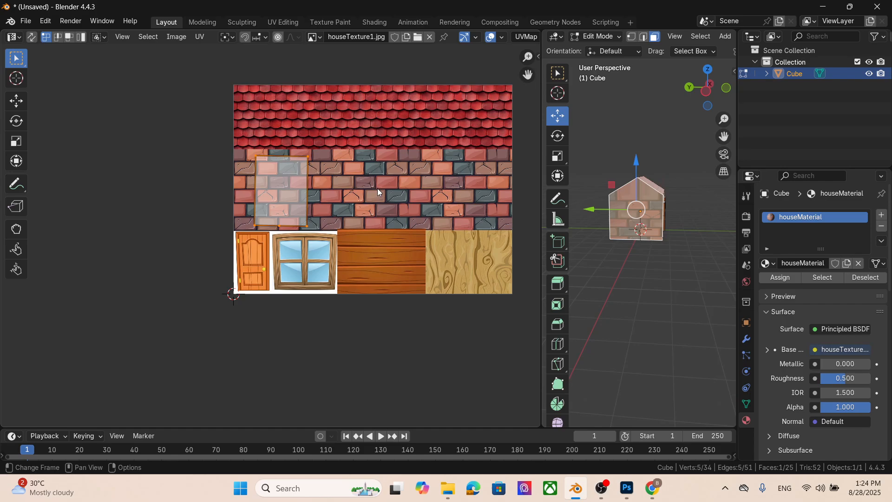
click(637, 177)
click(621, 205)
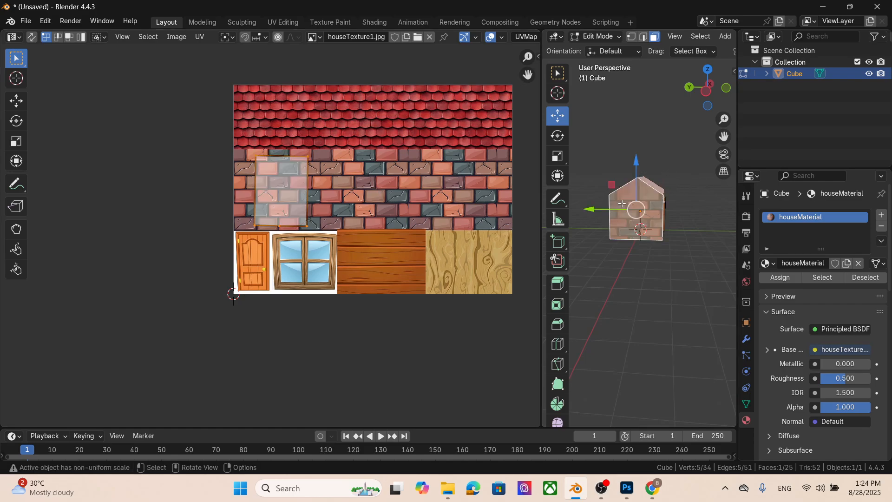
click(279, 224)
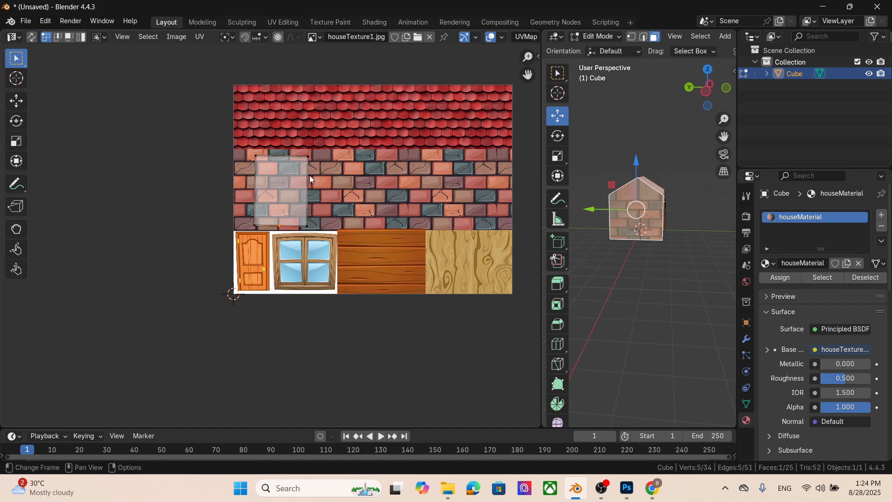
- Turn the opposite gable wall's whole UV face about 180 degrees, fine-tuning the rotation to keep its edges upright
click(73, 36)
key(r)
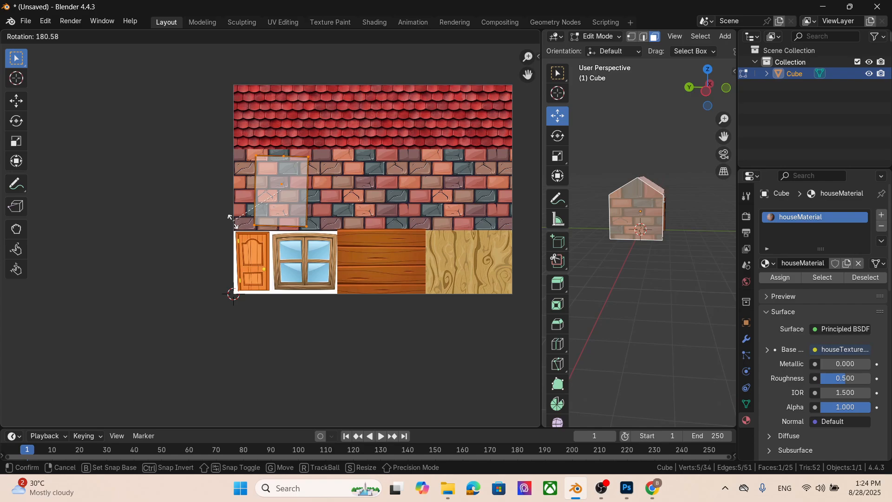
click(268, 220)
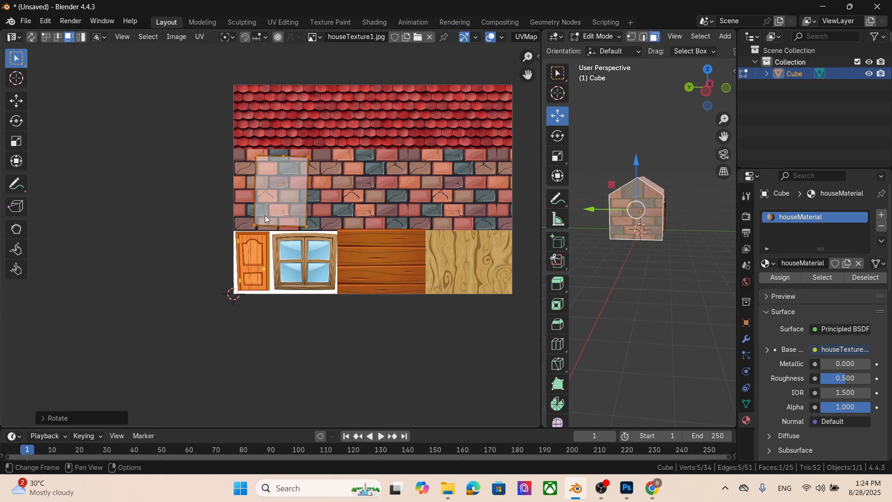
key(r)
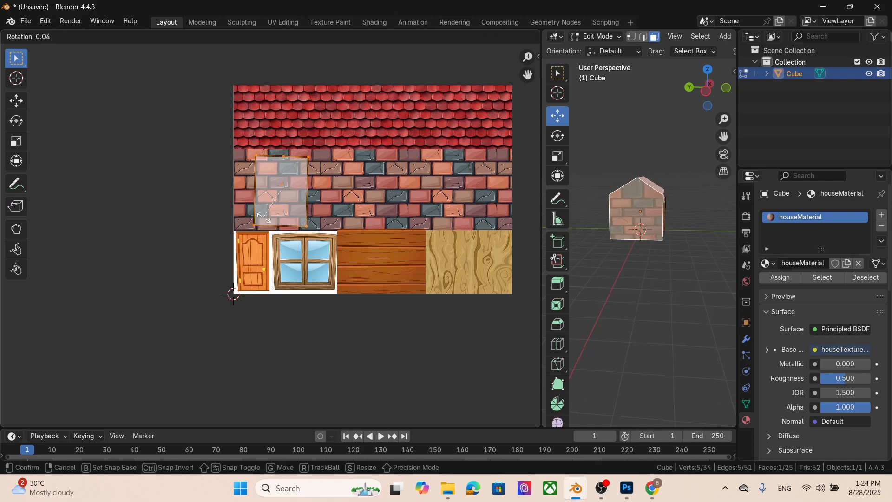
click(263, 217)
key(r)
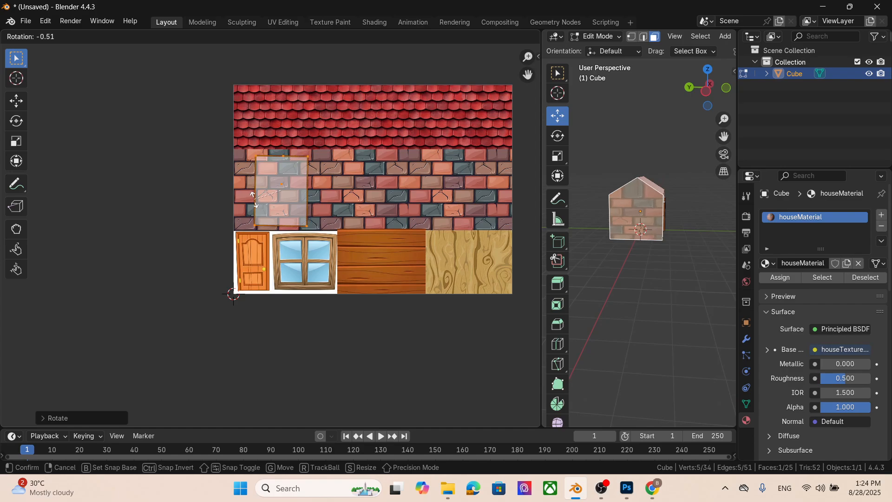
click(254, 199)
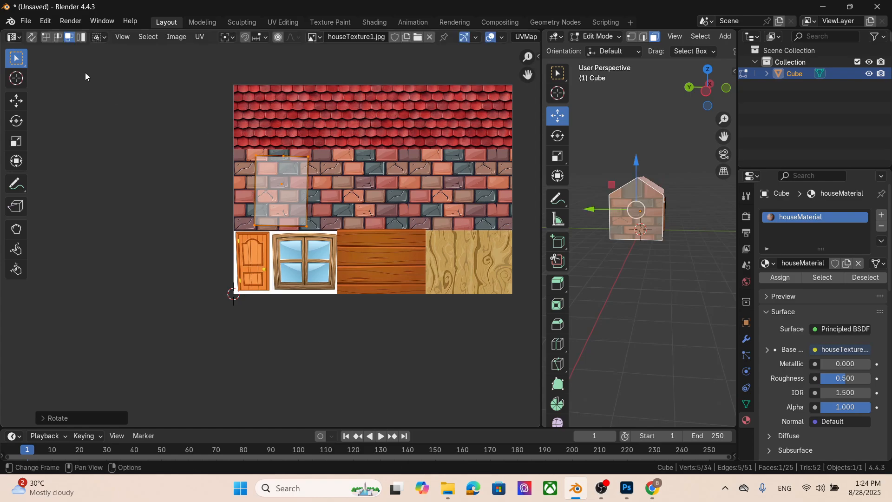
- Move the top middle UV vertex of the opposite gable wall up into the roof tile area, forming a peak
click(44, 37)
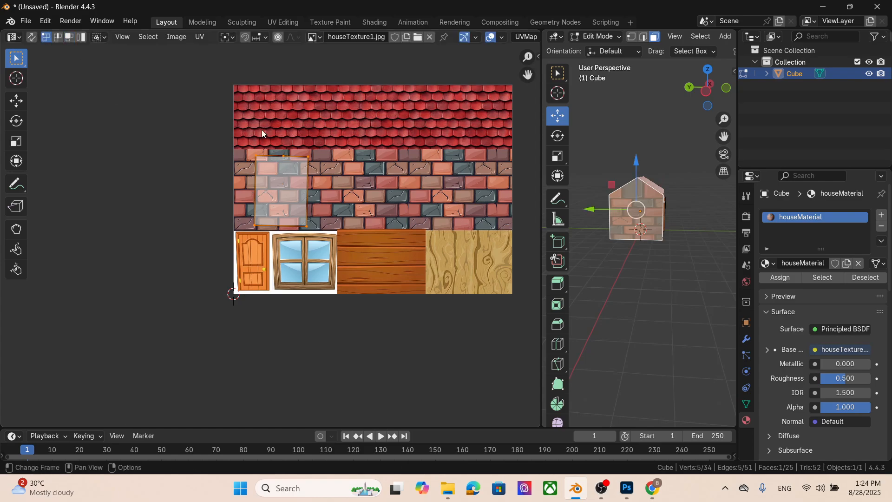
click(285, 155)
key(g)
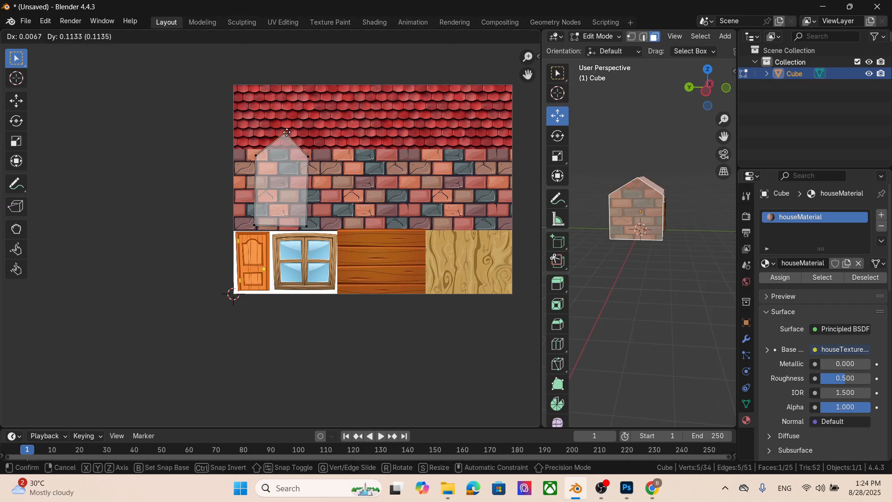
click(287, 132)
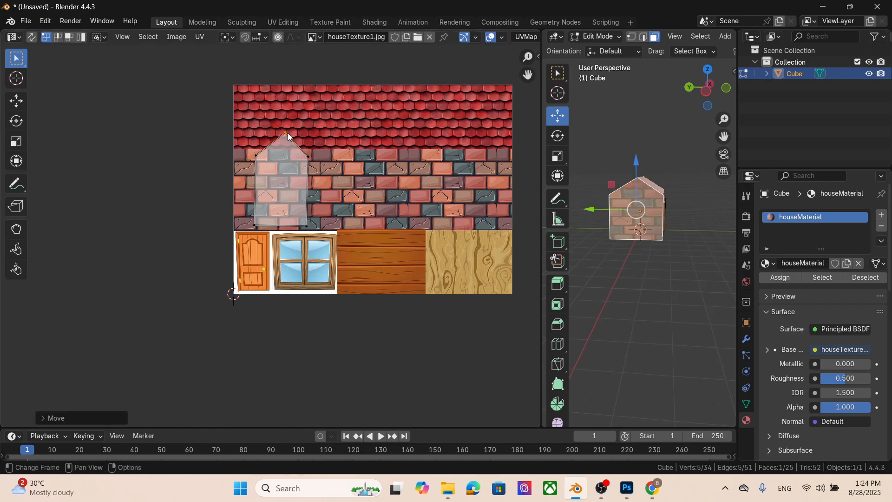
- Select the opposite gable's whole UV face and shift it slightly upward, about 0.04, so its peak reaches further into the roof tiles
click(70, 38)
click(291, 187)
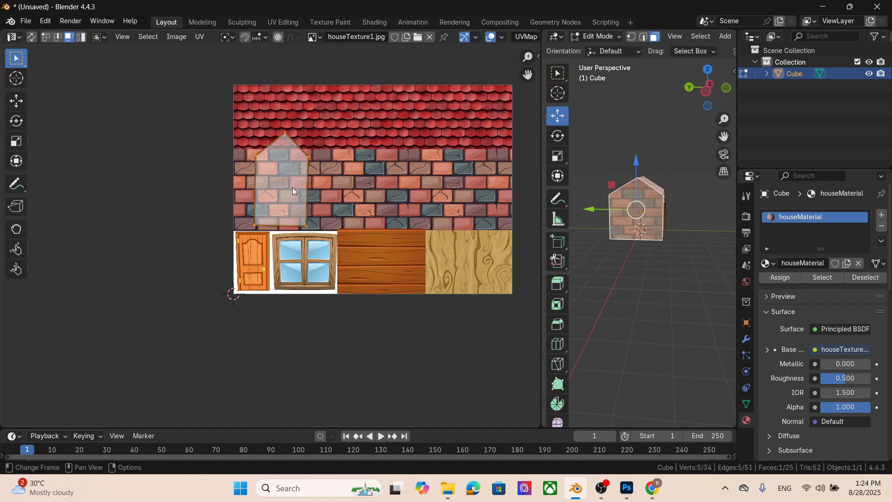
key(g)
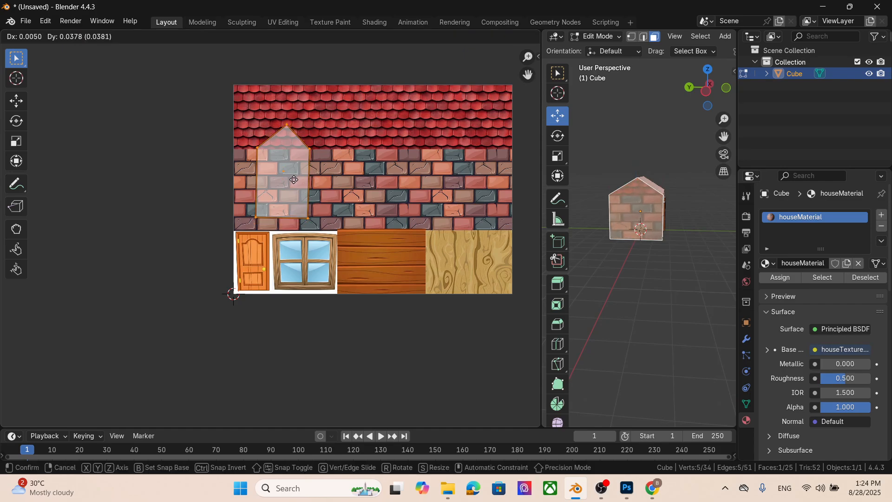
click(295, 180)
- Reselect the first gable wall, move its UV face straight up so its peak overlaps the roof tiles, and clear the selection
click(694, 259)
middle_drag(695, 248, 643, 260)
click(634, 218)
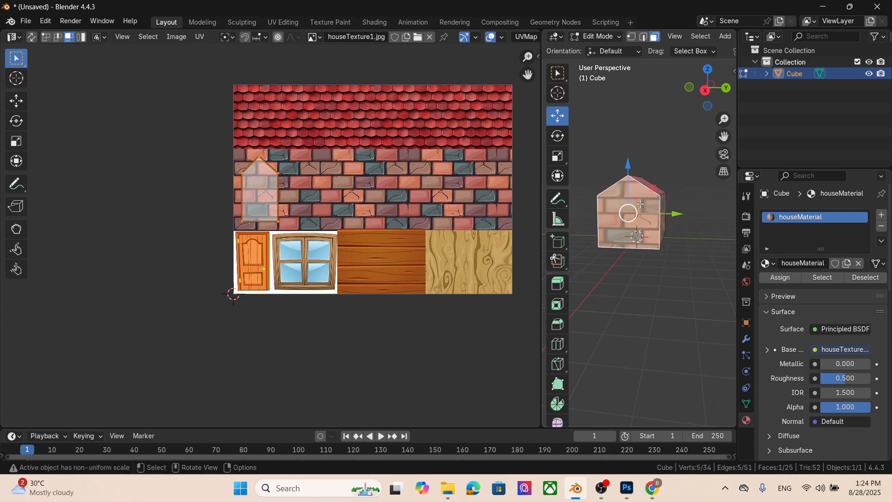
key(g)
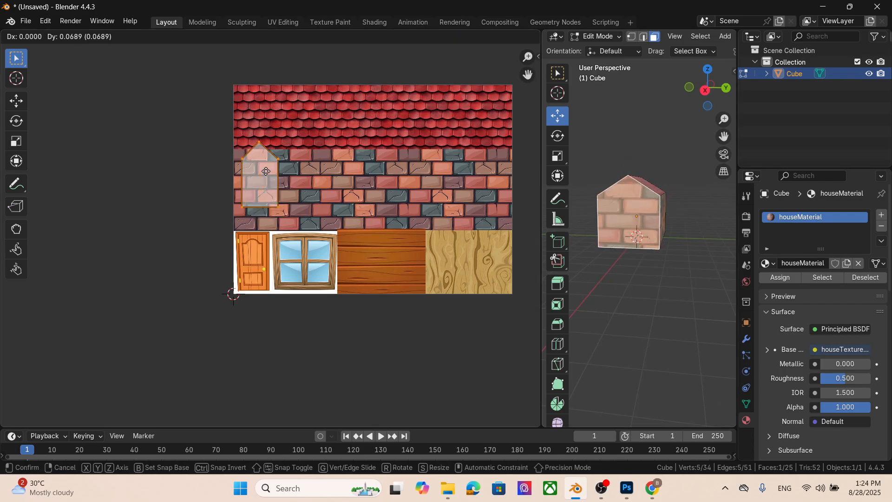
click(266, 164)
click(663, 248)
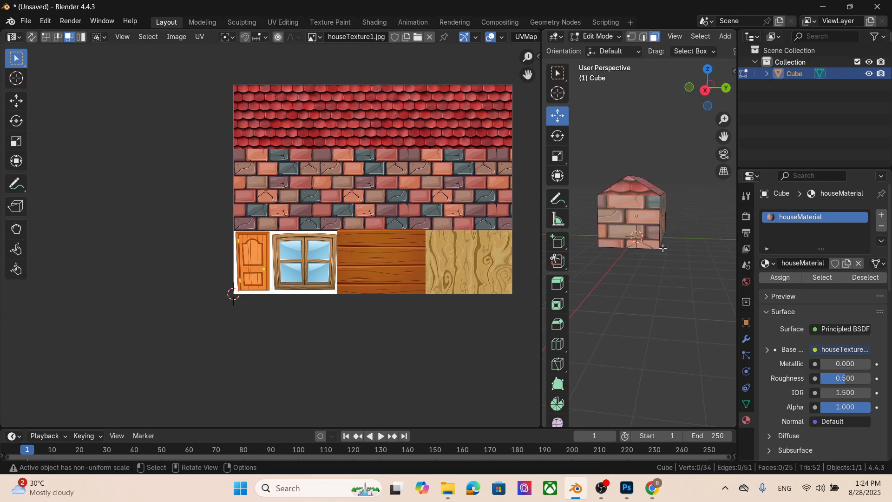
middle_drag(698, 280, 600, 222)
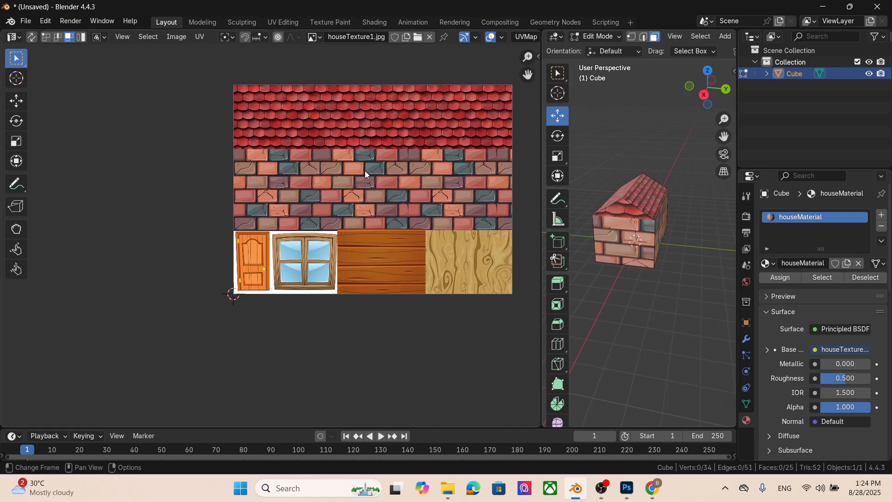
- Raise the peak UV vertex of the gable wall about 0.06 further into the roof tiles, then clear the selection
click(607, 226)
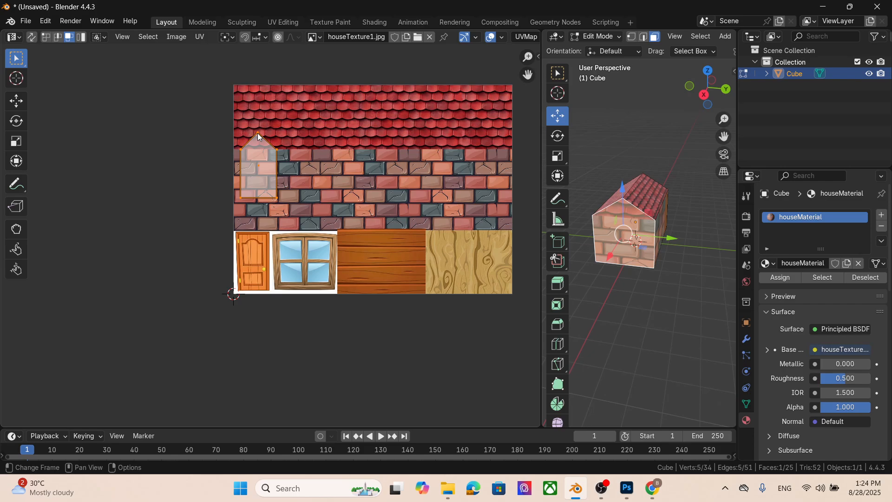
click(47, 37)
click(259, 133)
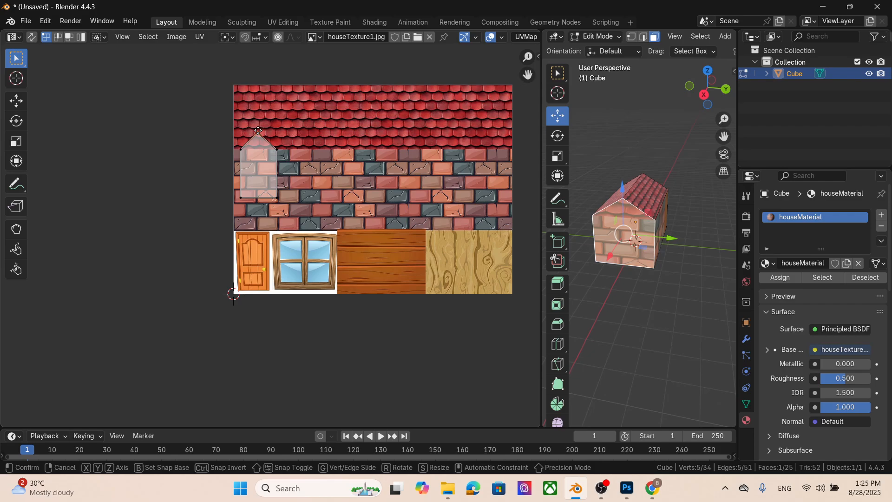
key(g)
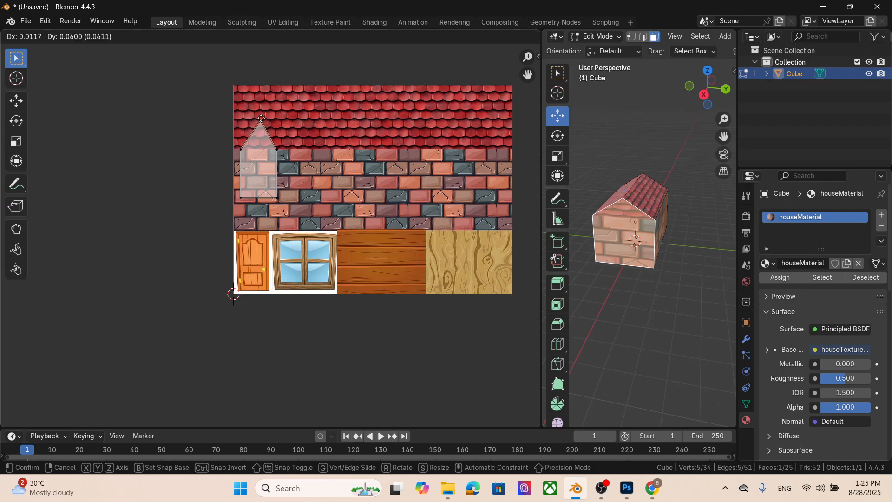
click(261, 119)
click(659, 289)
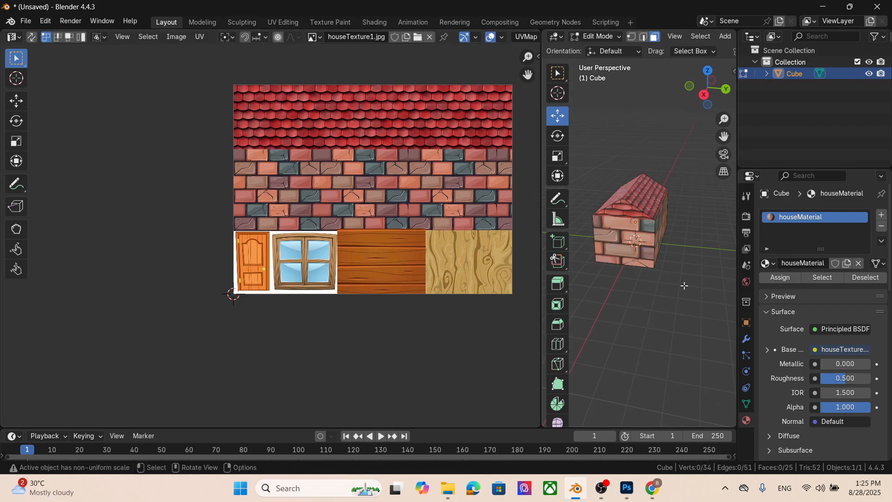
- Reselect the gable wall and scale its whole UV face up to about 1.09
middle_drag(684, 286, 645, 260)
click(587, 213)
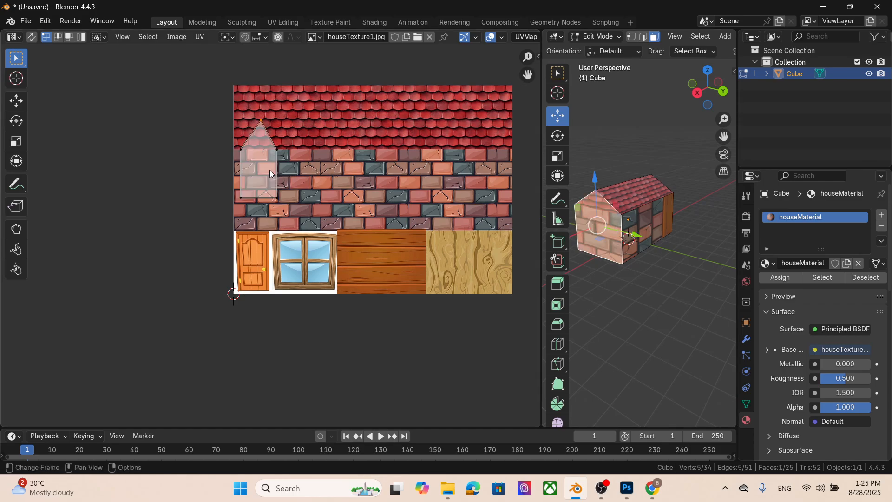
click(69, 37)
key(s)
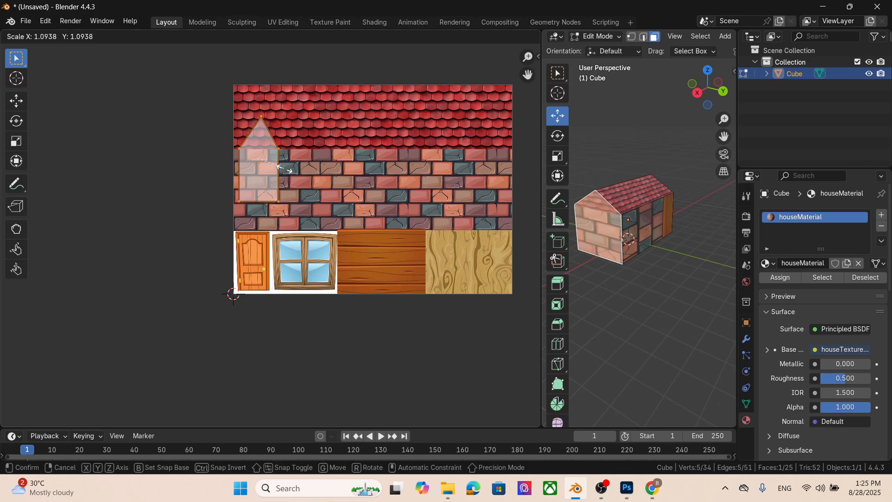
click(284, 168)
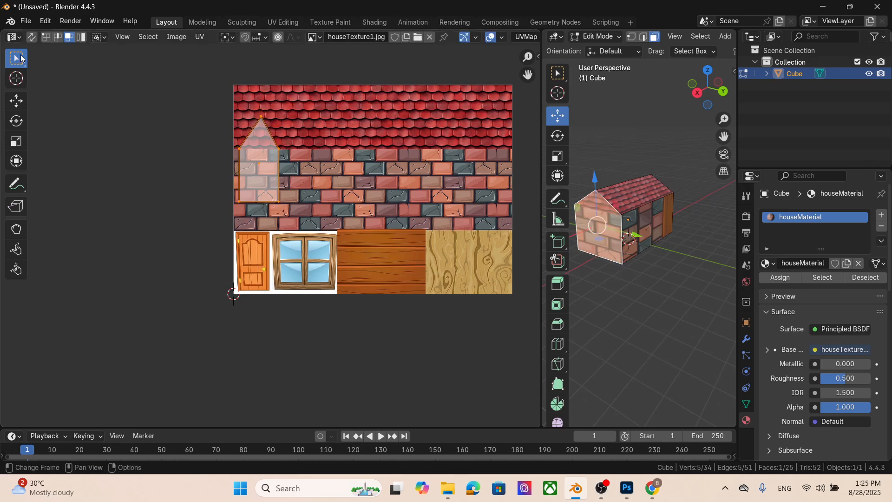
- Widen the gable wall's UV face by shifting its peak and right-side vertices about 0.065 horizontally, then clear the selection
click(45, 37)
key(alt+a)
key(s)
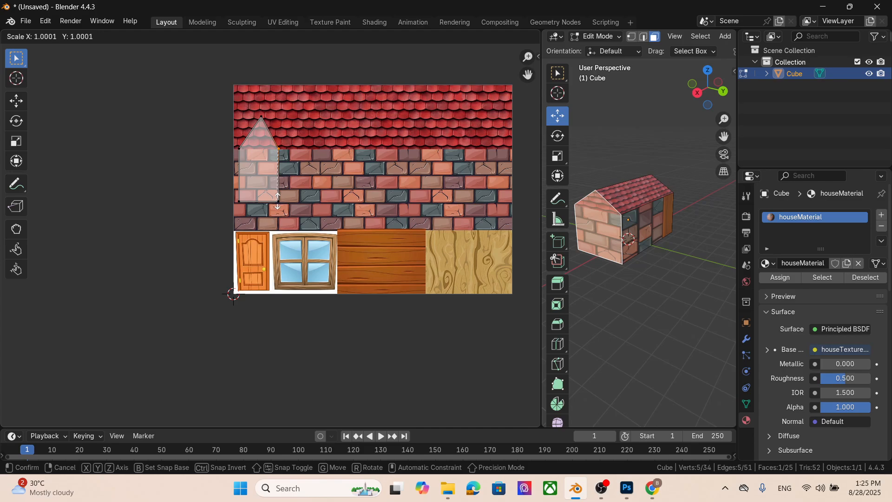
click(278, 201)
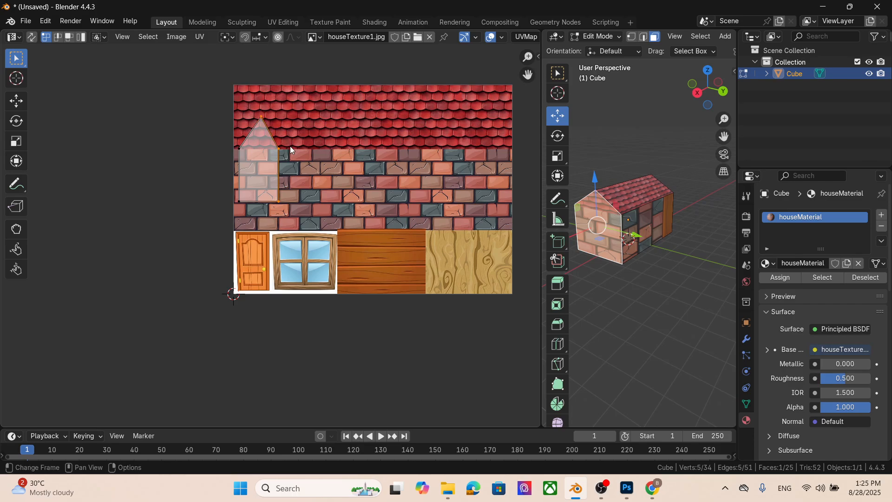
key(g)
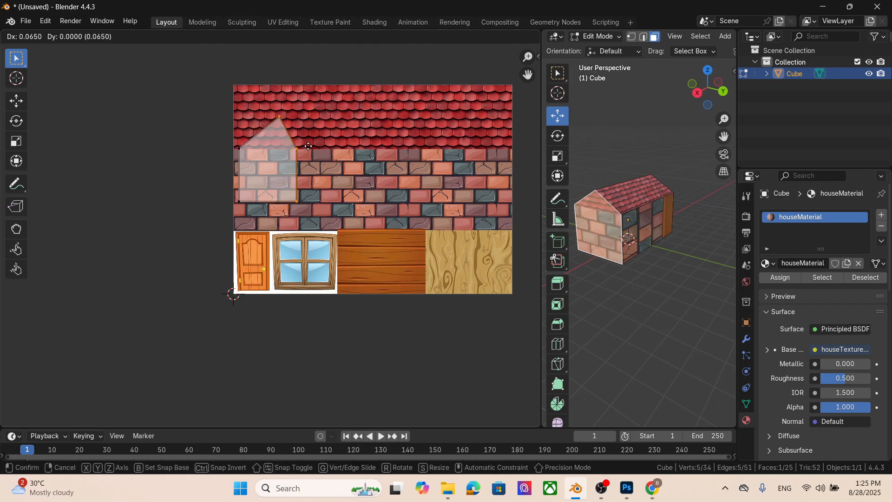
click(308, 146)
click(650, 264)
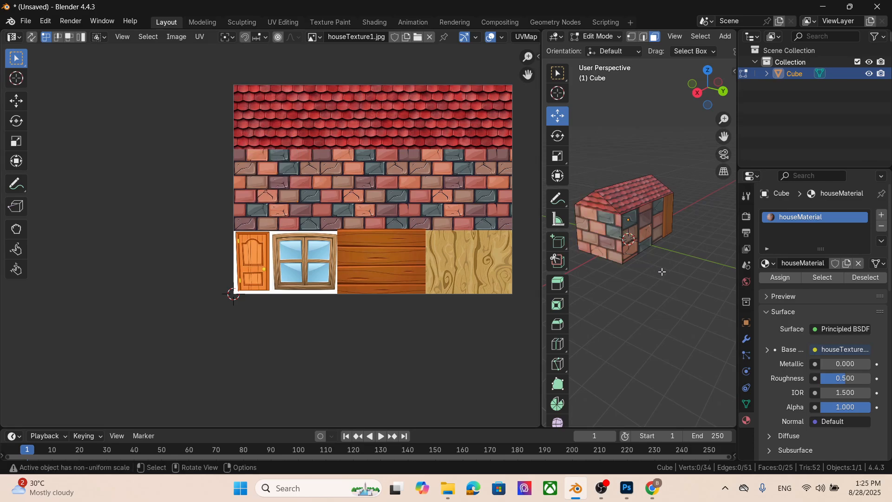
- Select the plain long wall opposite the door side and move its UV face fully onto the brick area
middle_drag(664, 279, 612, 212)
click(613, 212)
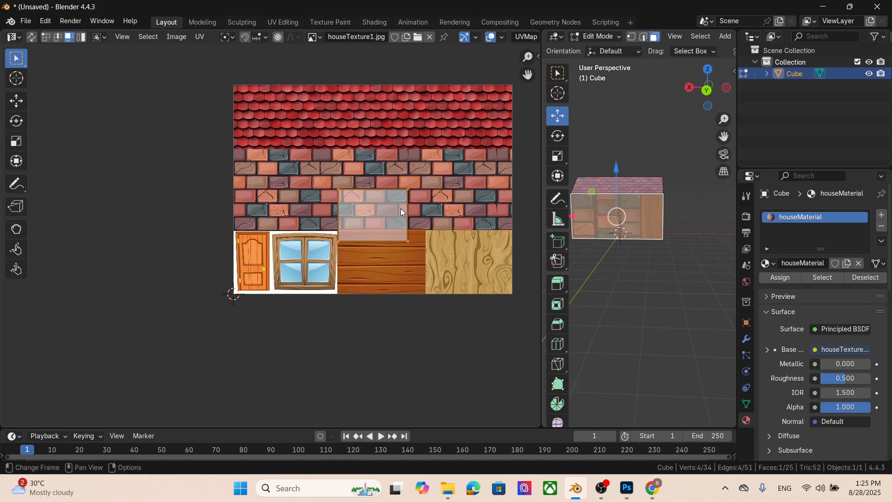
key(g)
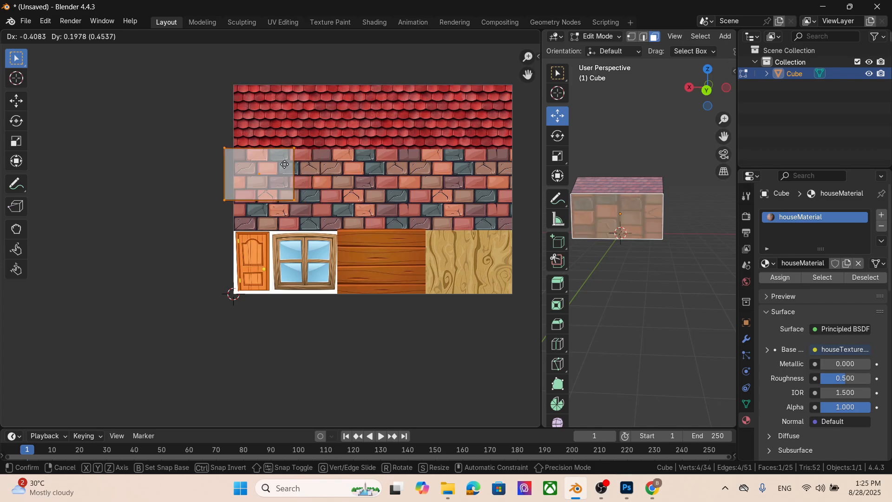
click(301, 170)
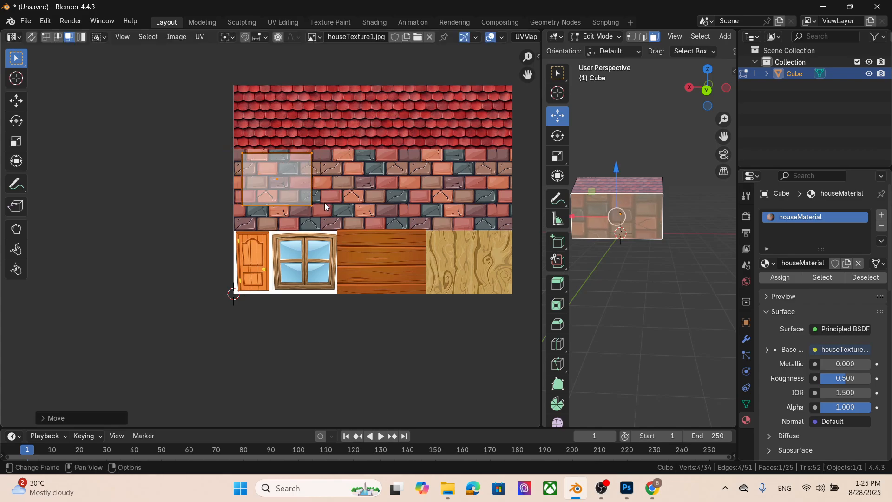
- Enlarge the plain long wall's UV face and reposition it to span the full height of the brick area
key(s)
click(339, 211)
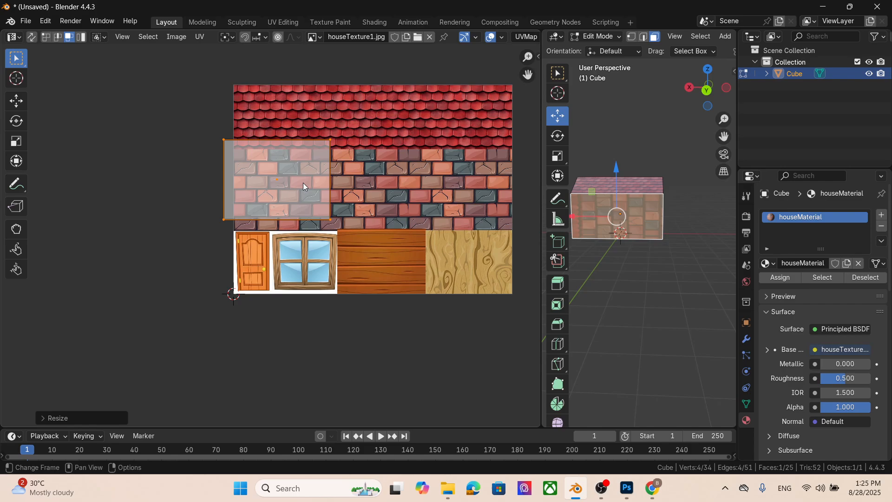
key(g)
click(327, 191)
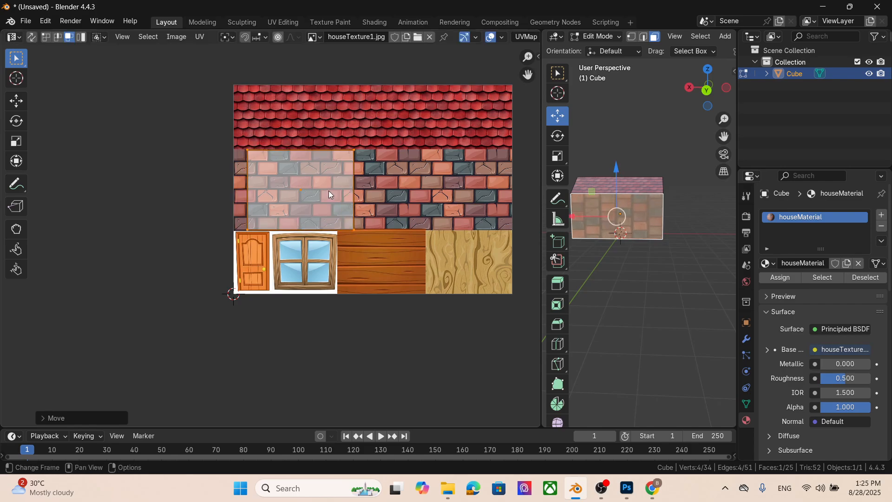
click(660, 259)
- Turn the view to the house's door side and widen the 3D viewport to show the textured model
middle_drag(686, 270, 616, 257)
scroll(676, 278, up, 3)
scroll(676, 278, down, 2)
mouse_move(667, 271)
middle_down()
mouse_move(677, 277)
mouse_move(661, 293)
mouse_move(671, 283)
middle_up()
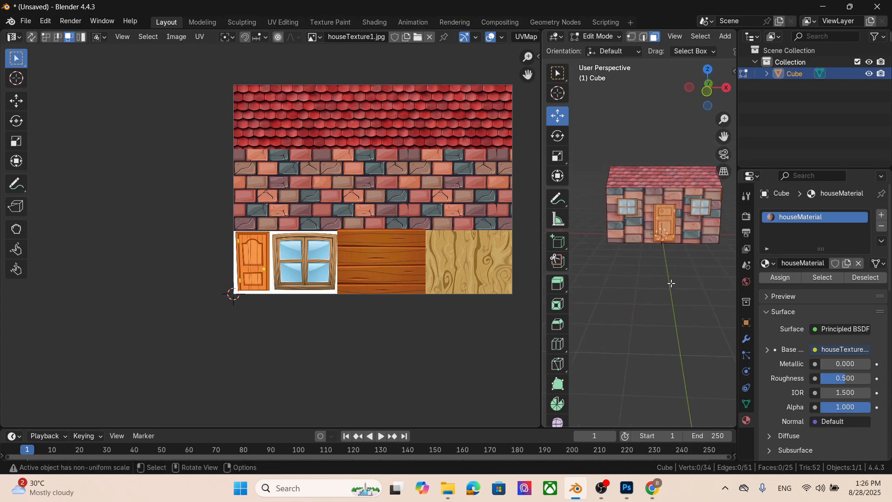
drag(543, 181, 368, 181)
scroll(635, 281, up, 1)
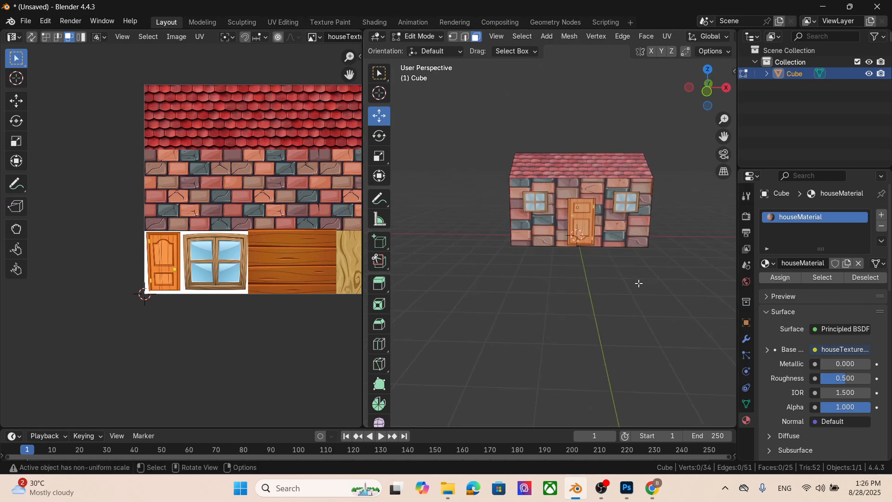
middle_drag(546, 282, 546, 286)
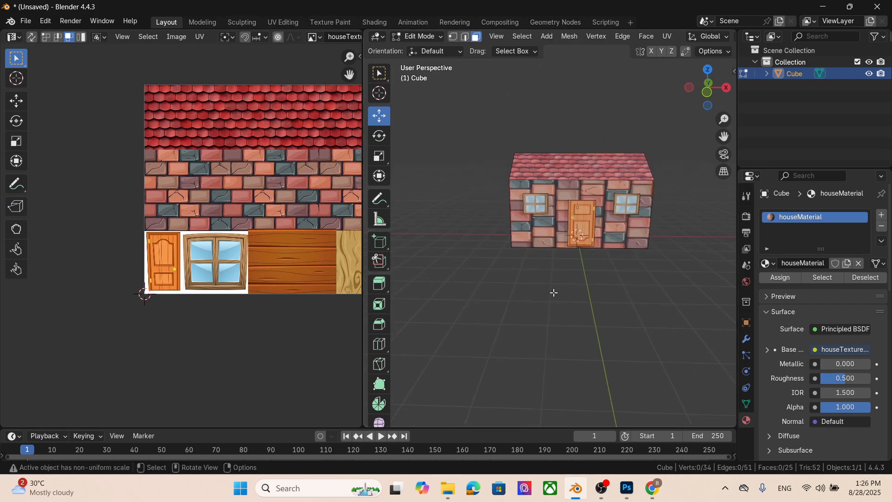
key(2)
key(3)
- Save the DayScene scene in Unity
mouse_move(606, 491)
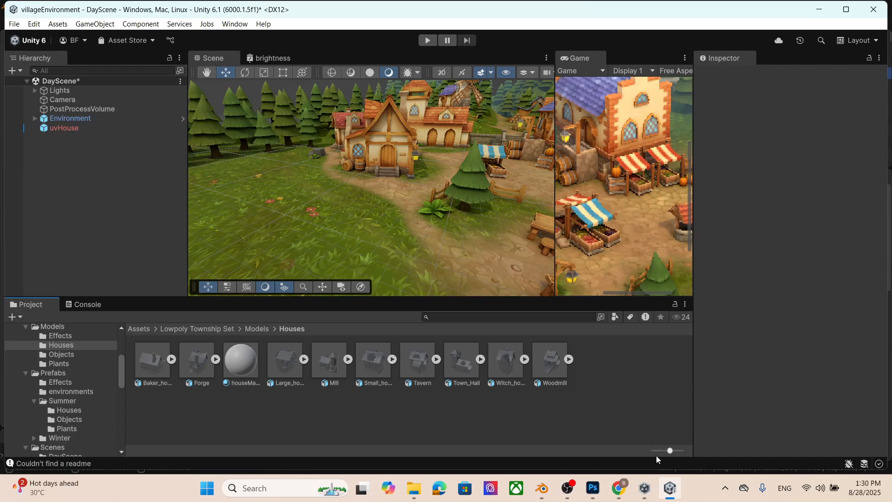
mouse_move(672, 491)
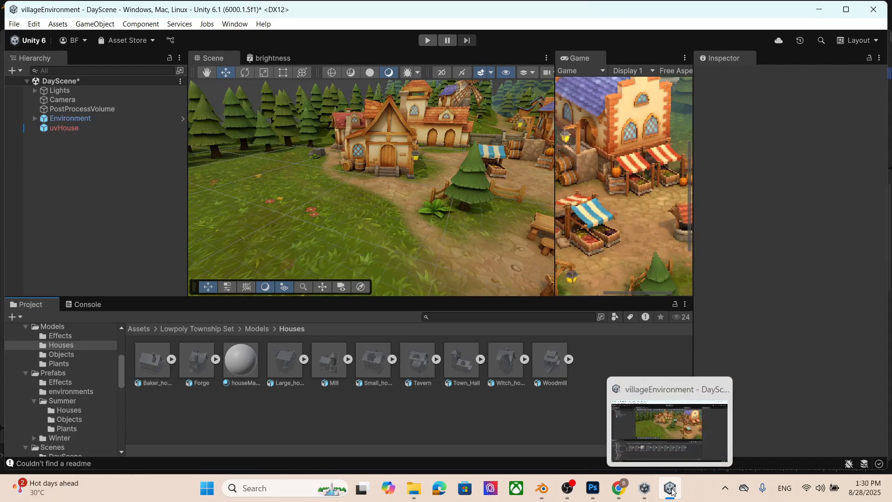
key(ctrl+s)
mouse_move(645, 494)
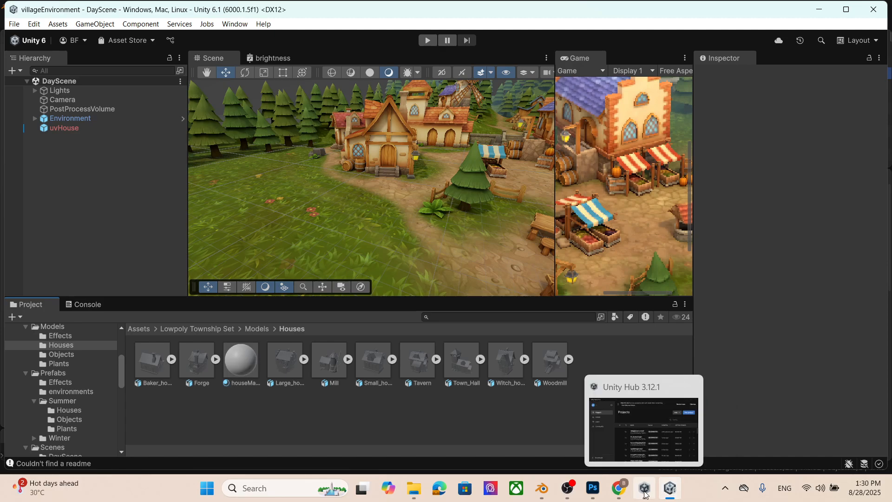
mouse_move(595, 494)
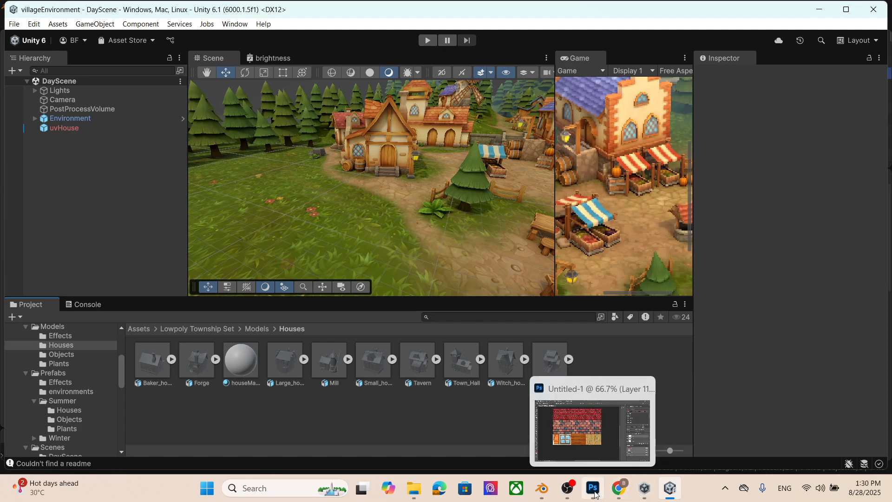
- Switch to Blender and export the house as an FBX file named uvHouse1.fbx in the 3d model folder
click(542, 489)
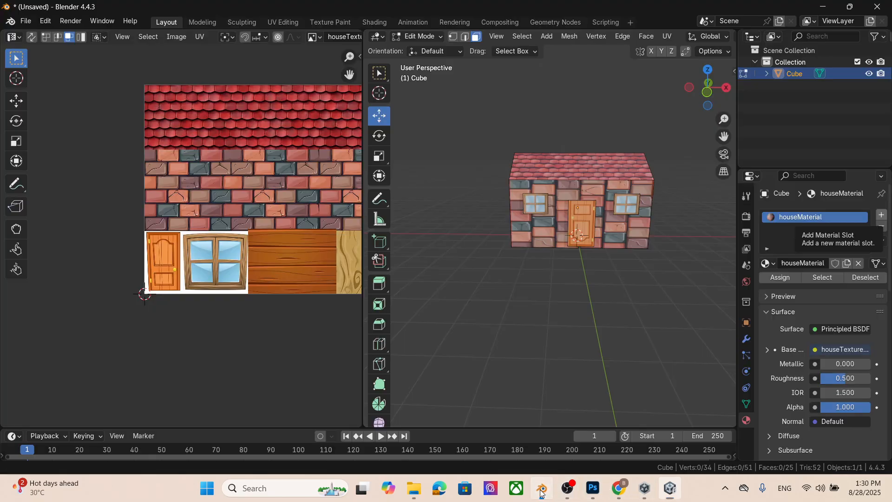
click(25, 22)
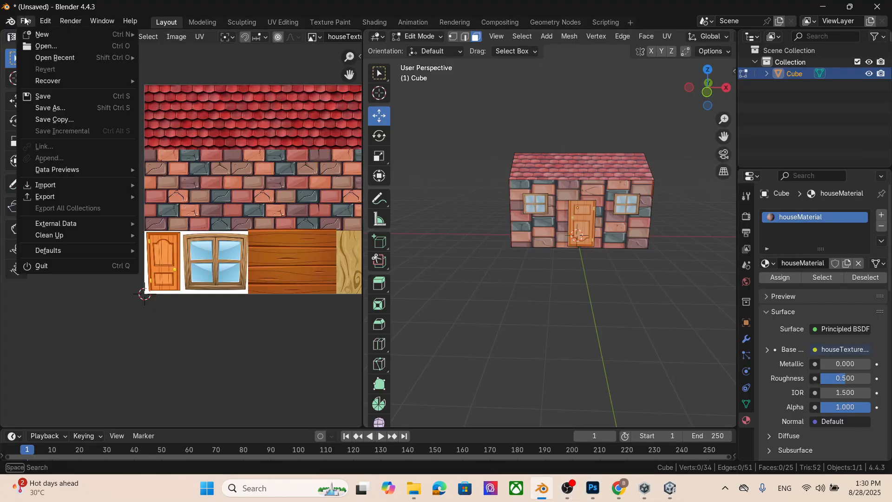
mouse_move(57, 196)
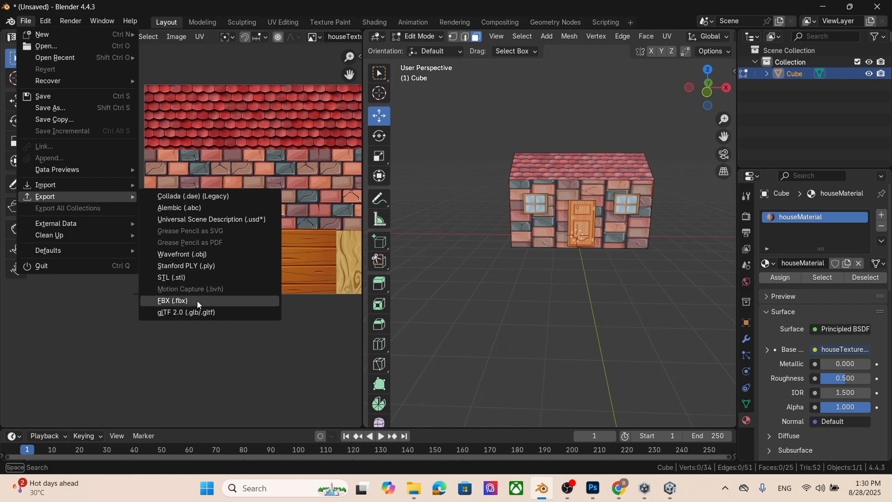
click(243, 301)
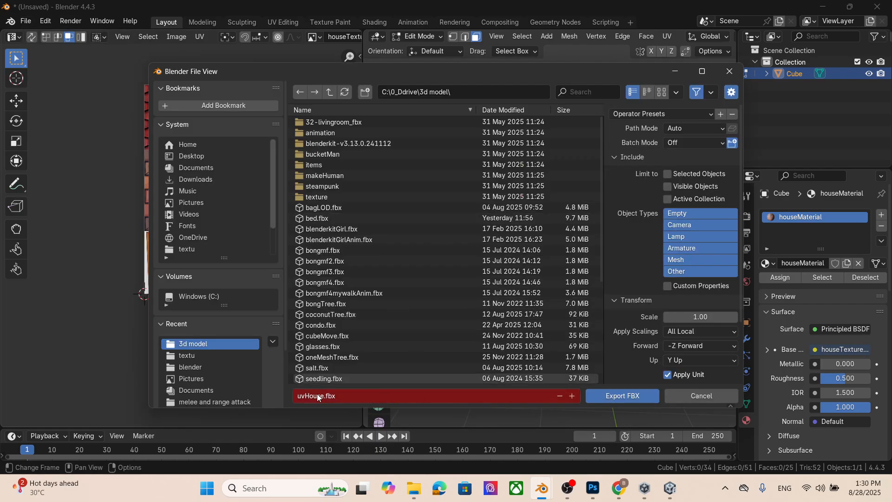
click(368, 394)
click(323, 396)
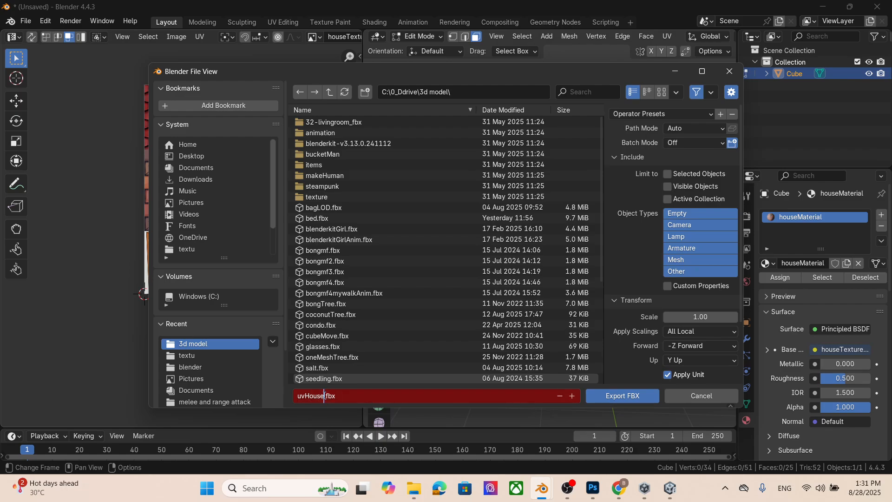
click(626, 395)
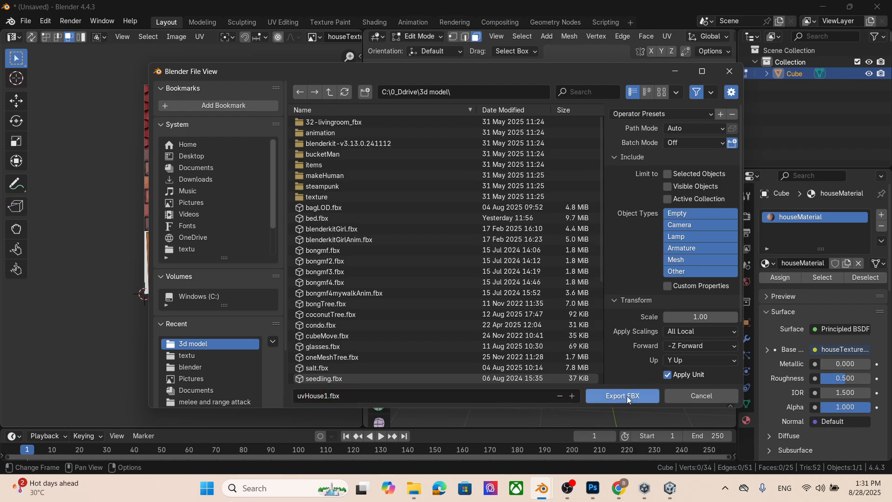
click(626, 395)
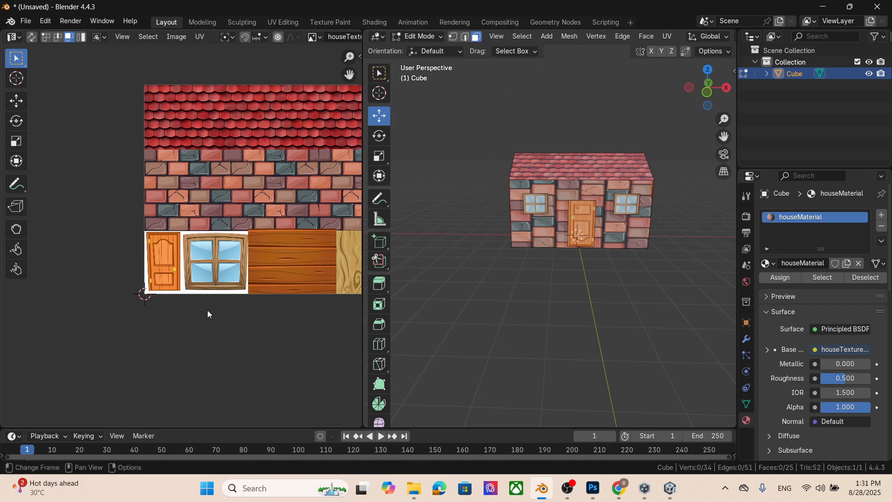
- Switch to File Explorer, open the 3d model folder inside 0_Ddrive, and locate the exported uvHouse1.fbx file
click(670, 488)
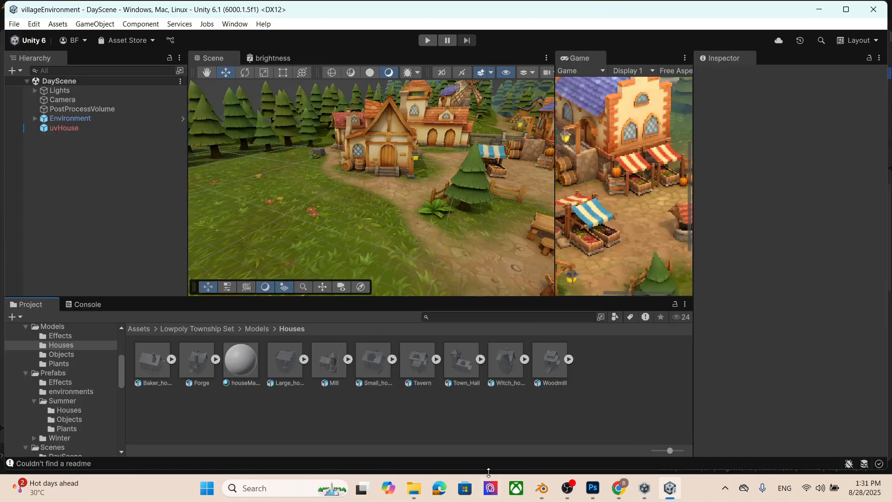
click(413, 488)
drag(142, 102, 538, 70)
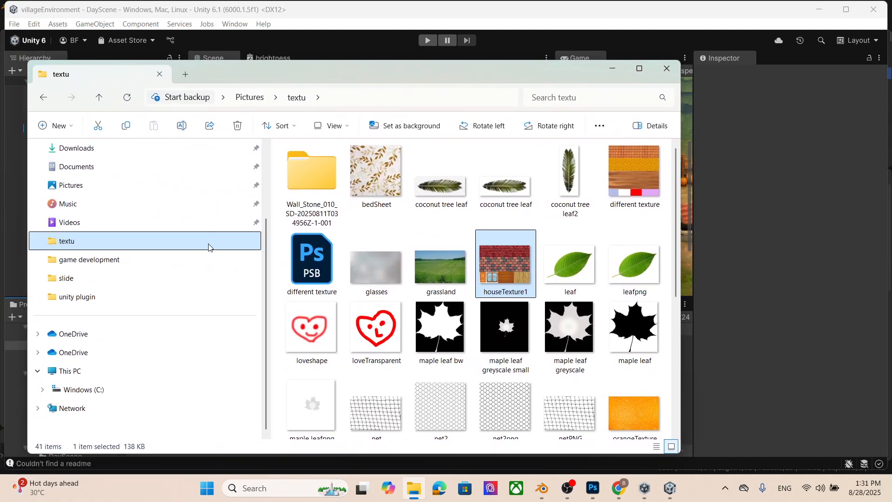
click(157, 259)
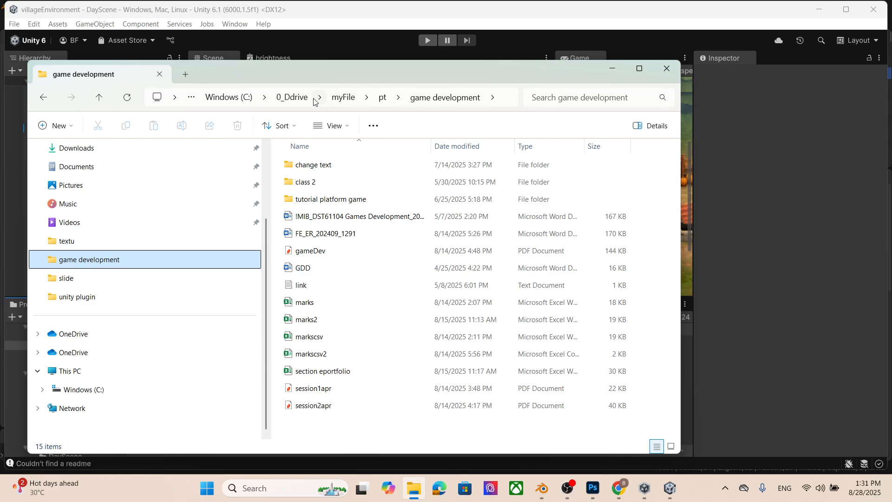
click(301, 98)
double_click(347, 185)
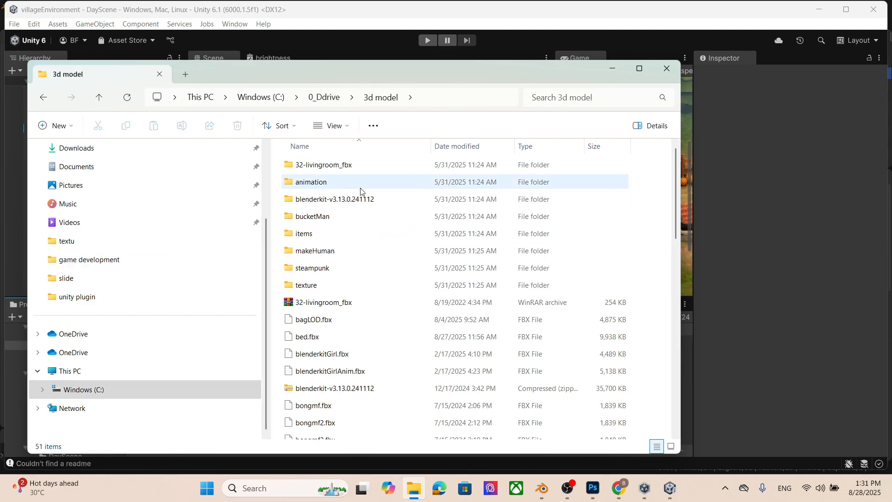
scroll(356, 342, down, 10)
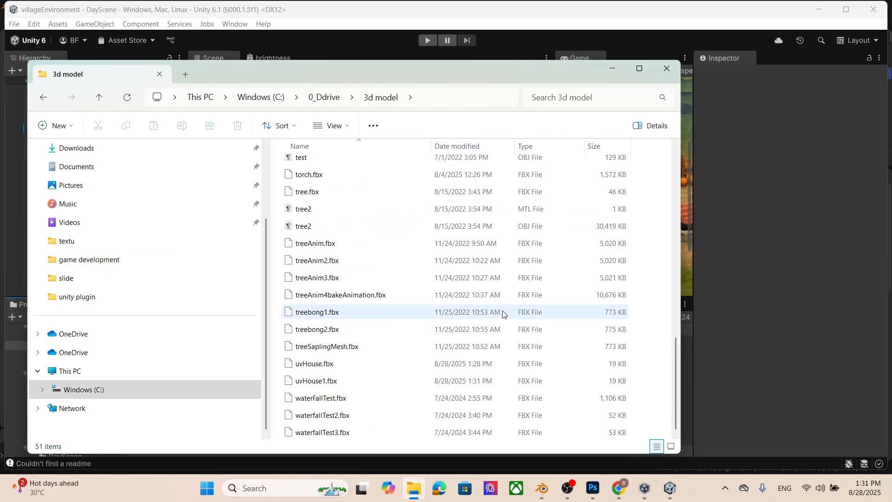
- Import uvHouse1.fbx from File Explorer into Unity's Models/Houses folder, leaving the file window minimized
click(388, 380)
drag(541, 69, 242, 71)
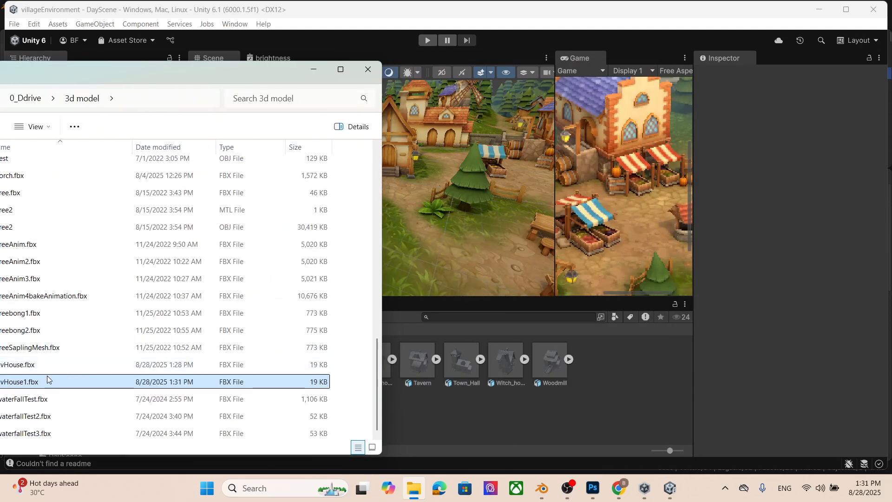
drag(19, 382, 652, 372)
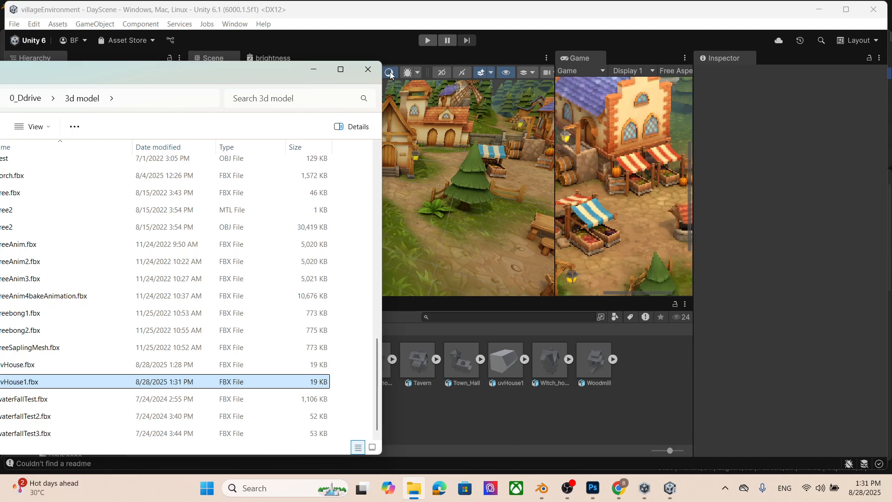
click(314, 71)
- Place the uvHouse1 model on the grass in front of the cottage and raise it to a Y position of about 1.27
drag(515, 372, 360, 236)
drag(337, 197, 328, 177)
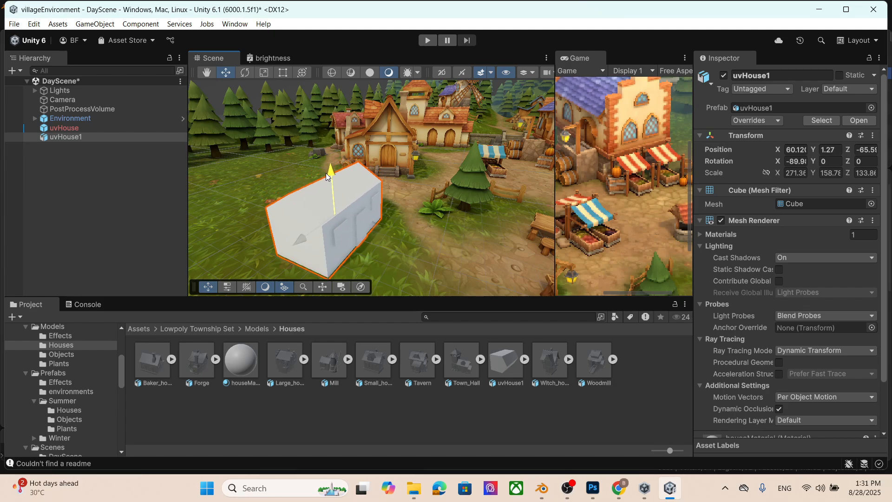
scroll(809, 259, down, 3)
scroll(825, 233, up, 3)
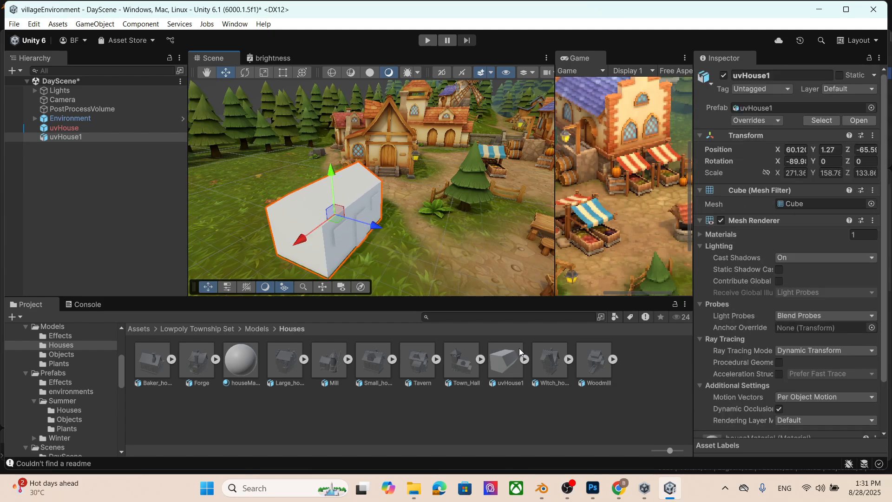
- Extract the uvHouse1 model's embedded materials into a new folder named material inside Houses
click(506, 362)
click(821, 161)
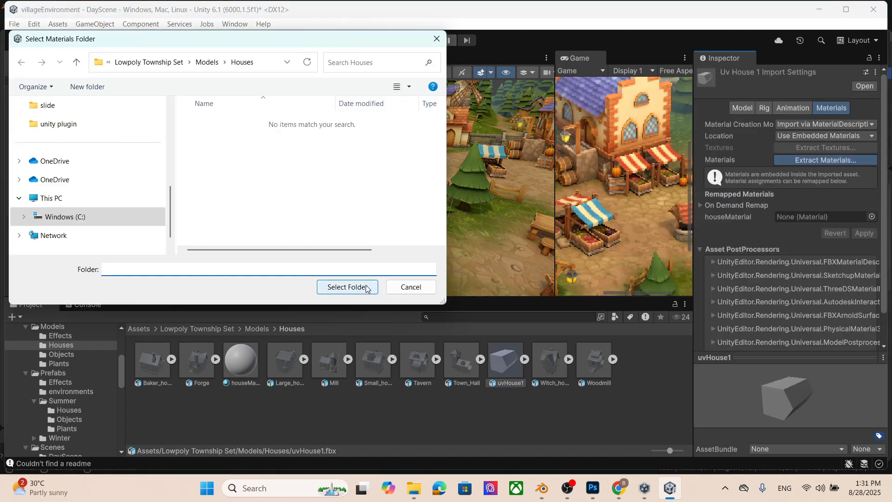
right_click(225, 180)
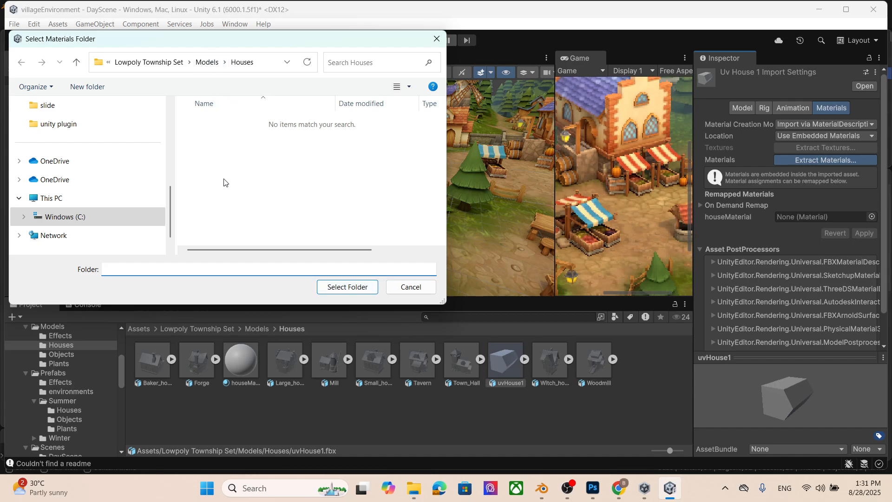
mouse_move(305, 304)
click(442, 304)
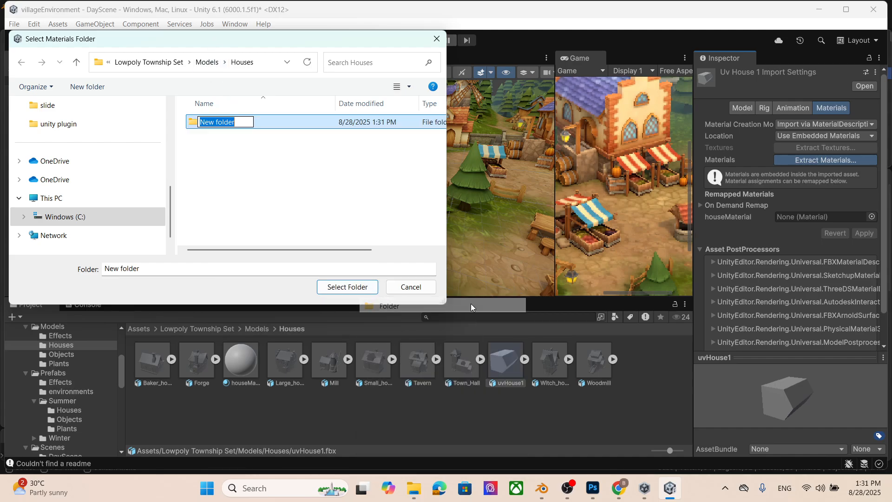
text(material)
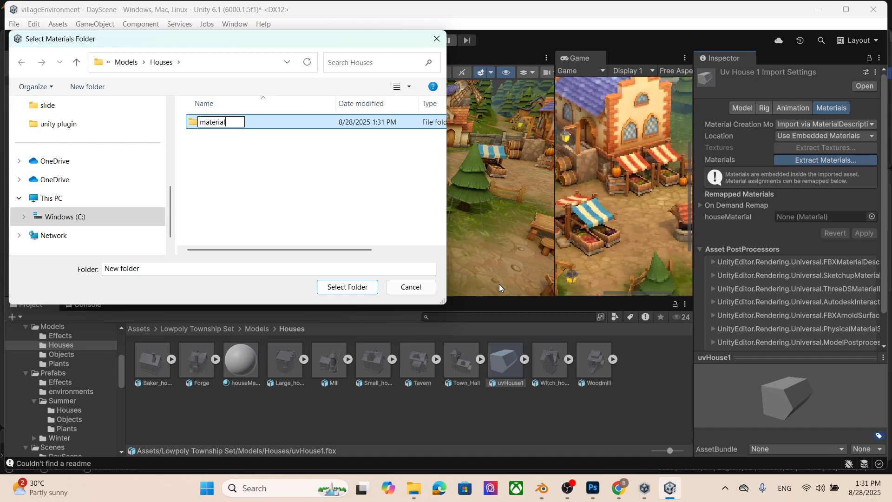
key(Return)
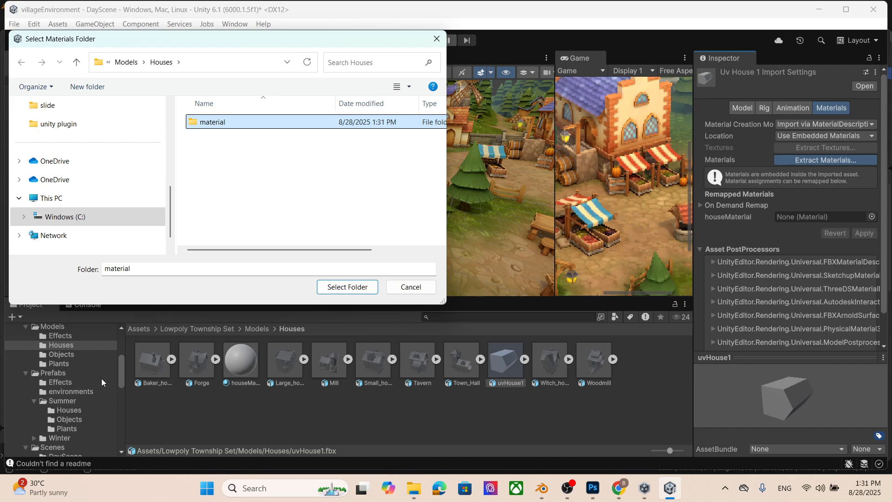
click(355, 286)
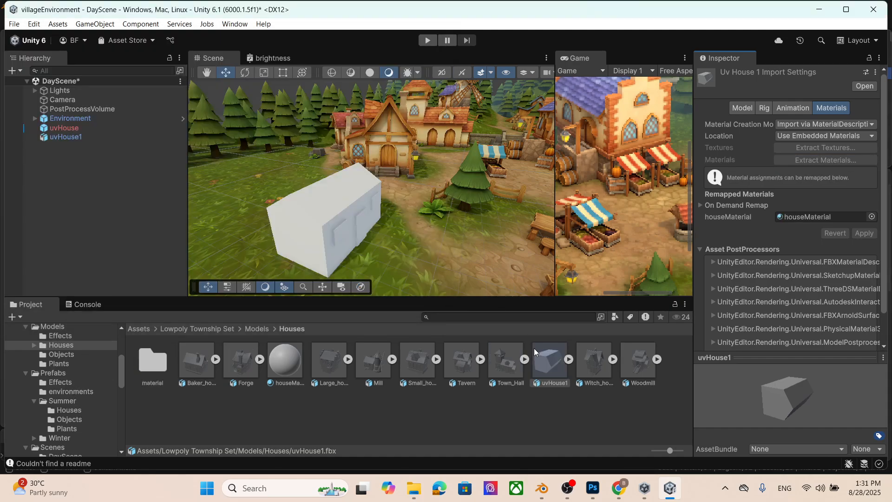
- Open the new material folder and select houseMaterial to show its Base Map setting
double_click(161, 367)
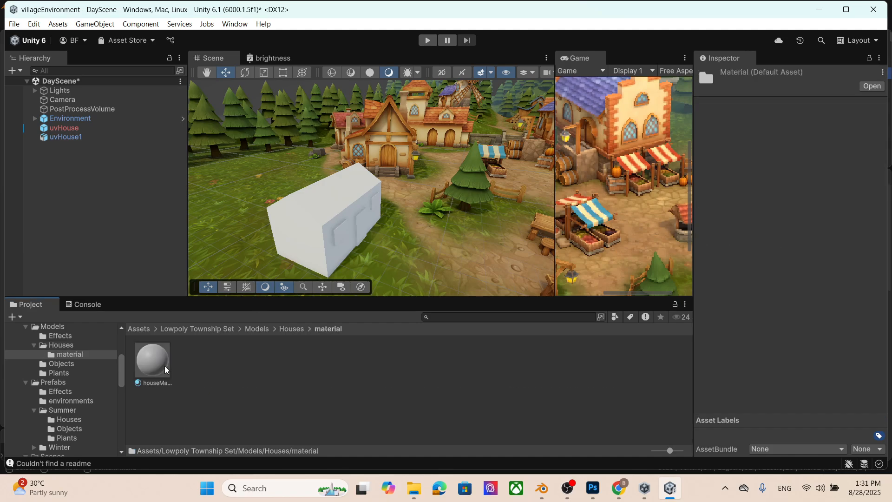
click(153, 360)
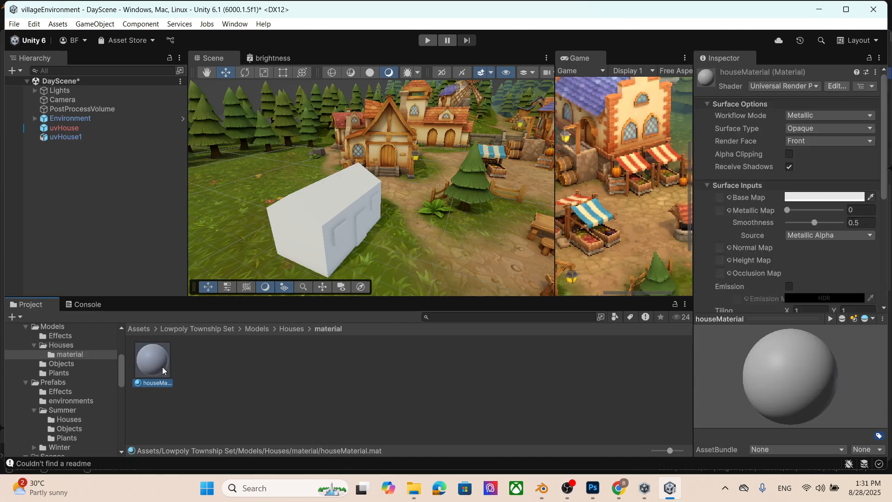
click(730, 197)
click(882, 98)
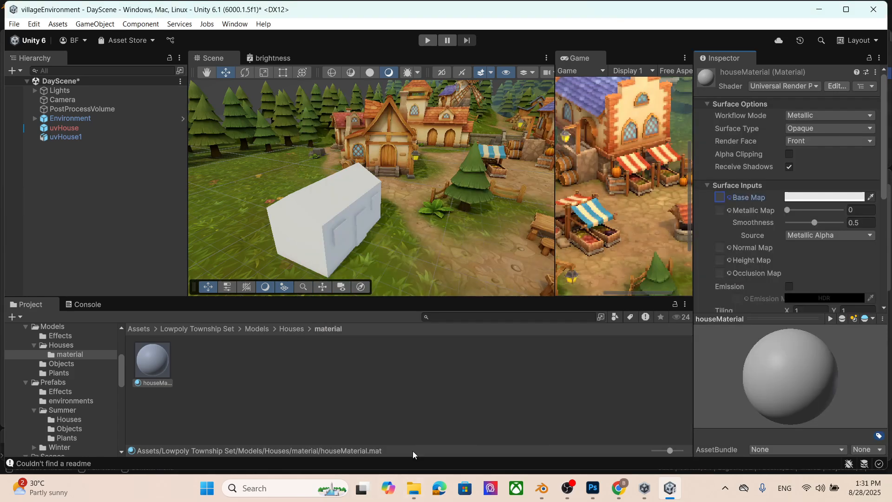
- Switch to File Explorer, find houseTexture1 in the textu folder, and import it into Unity's material folder
click(413, 488)
drag(183, 77, 475, 62)
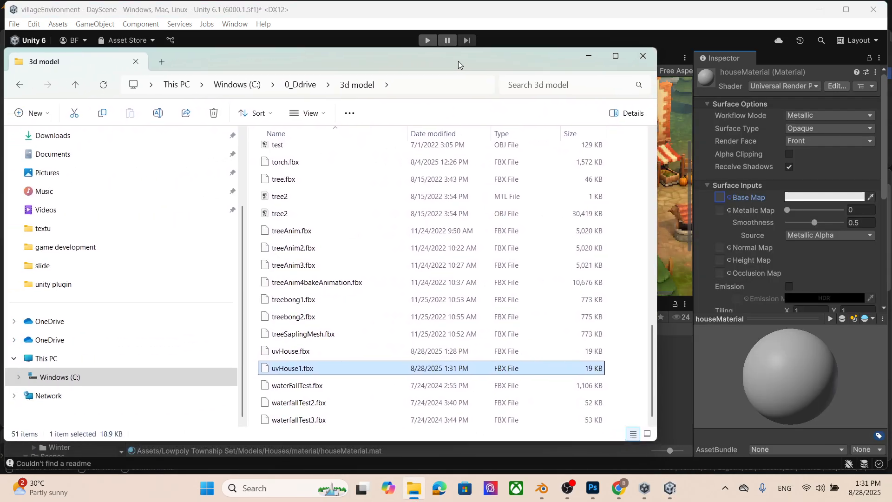
click(92, 234)
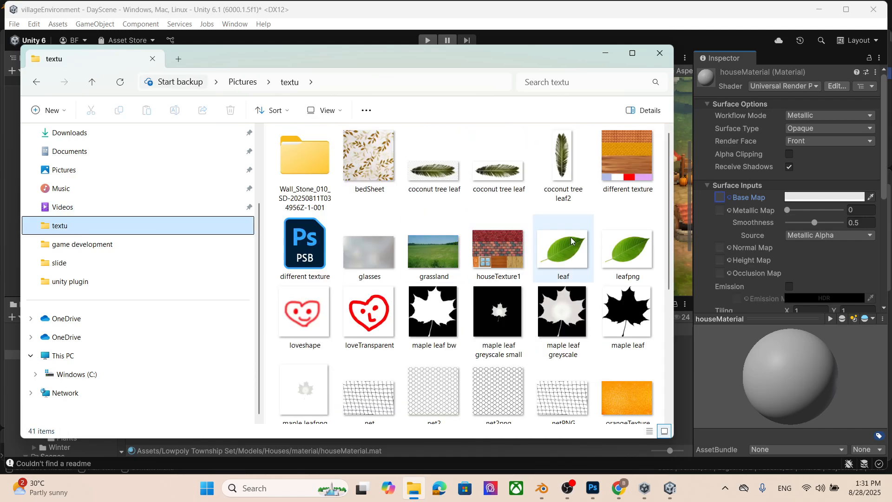
scroll(558, 212, down, 5)
scroll(558, 213, up, 5)
scroll(558, 213, down, 5)
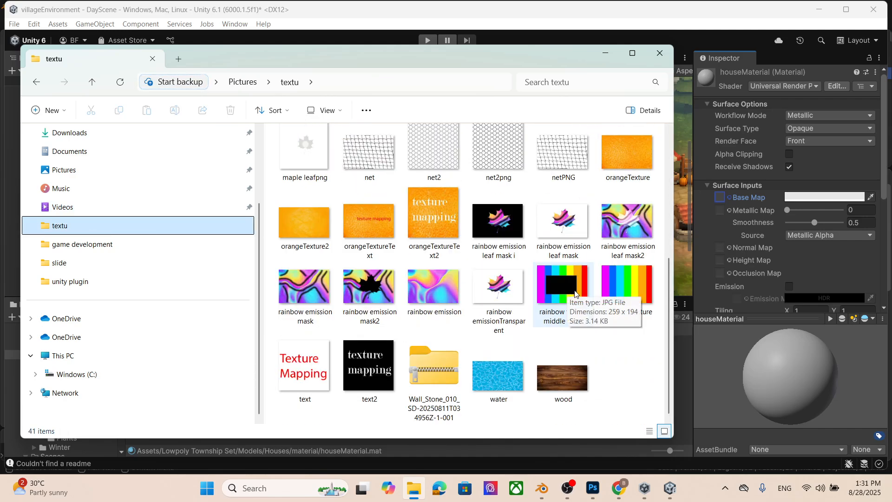
scroll(615, 400, up, 10)
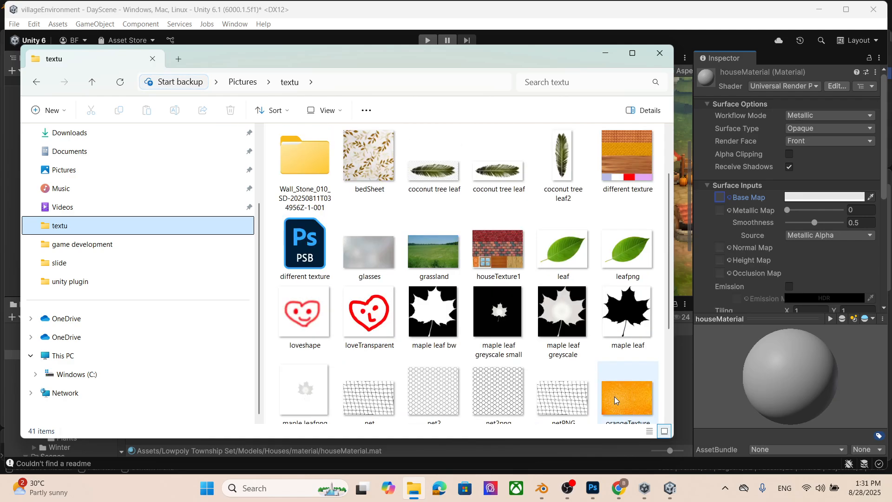
click(498, 248)
drag(521, 60, 233, 111)
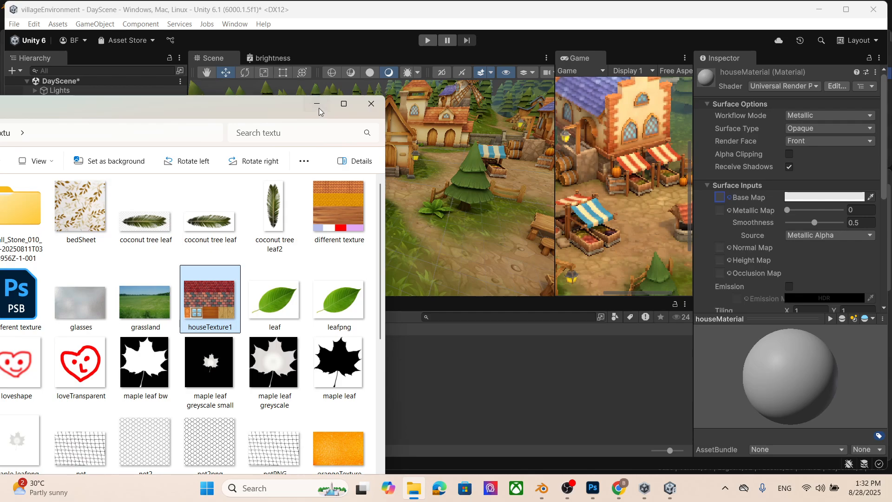
click(496, 401)
- Assign the imported house texture as the Base Map of houseMaterial
drag(208, 367, 740, 154)
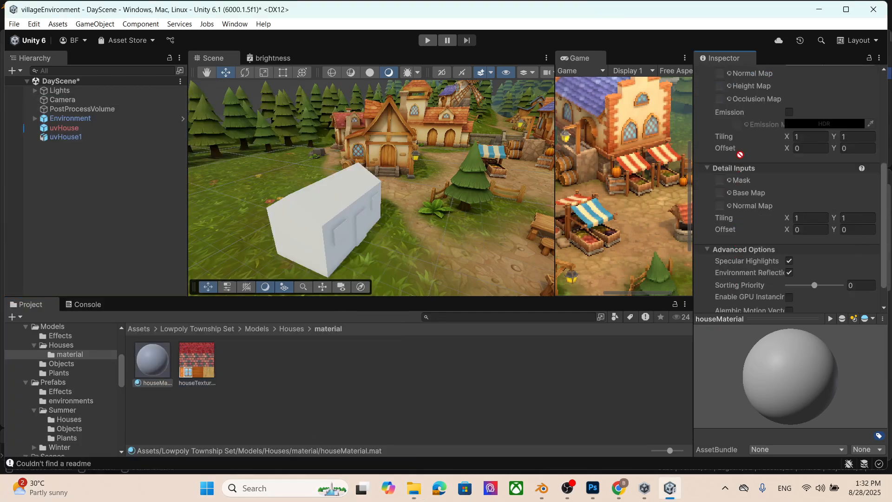
drag(733, 103, 722, 200)
- Examine the textured house in the scene from several sides, including its door, windows, roof and end wall
scroll(364, 246, up, 3)
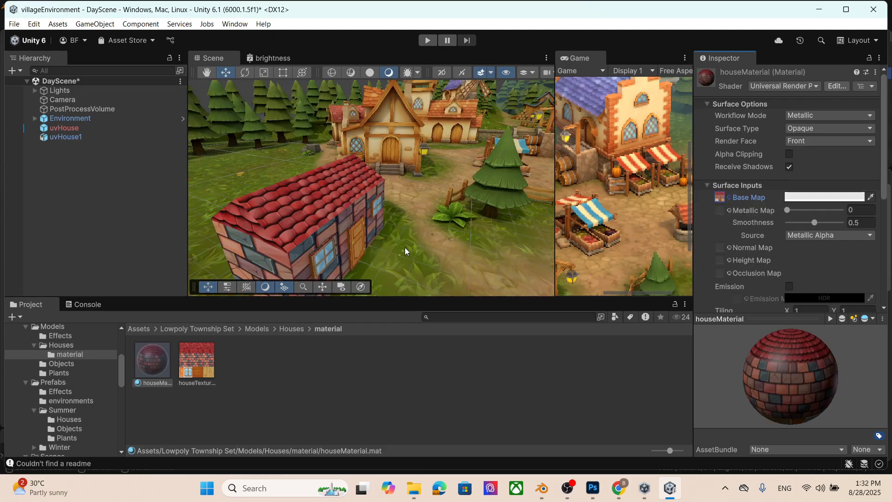
mouse_move(406, 250)
middle_down()
mouse_move(391, 225)
mouse_move(401, 251)
middle_up()
alt+drag(401, 251, 407, 227)
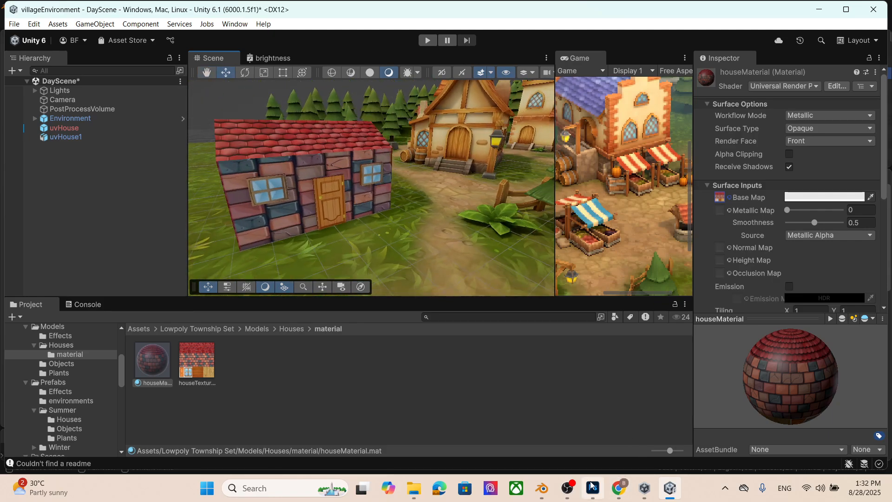
mouse_move(563, 483)
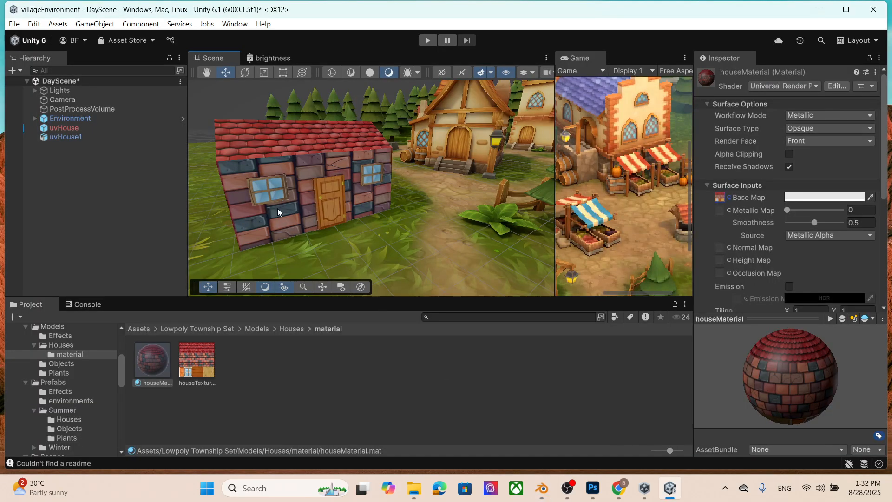
scroll(275, 209, up, 3)
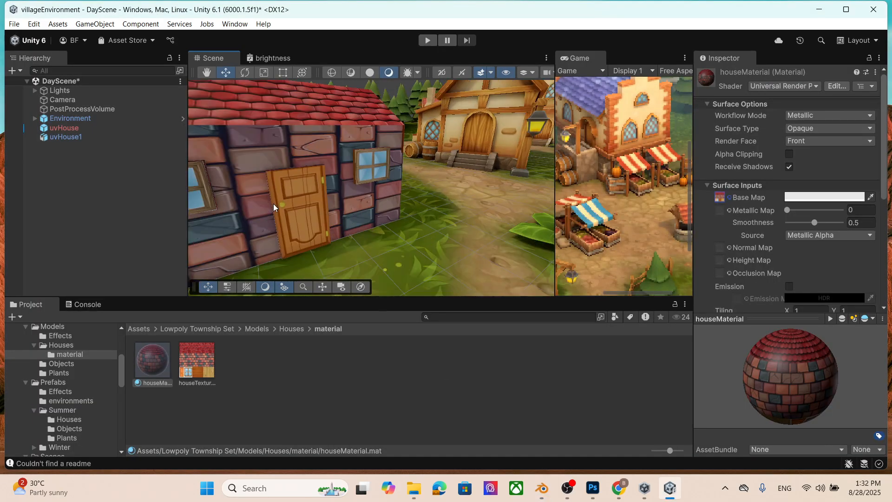
scroll(297, 201, down, 3)
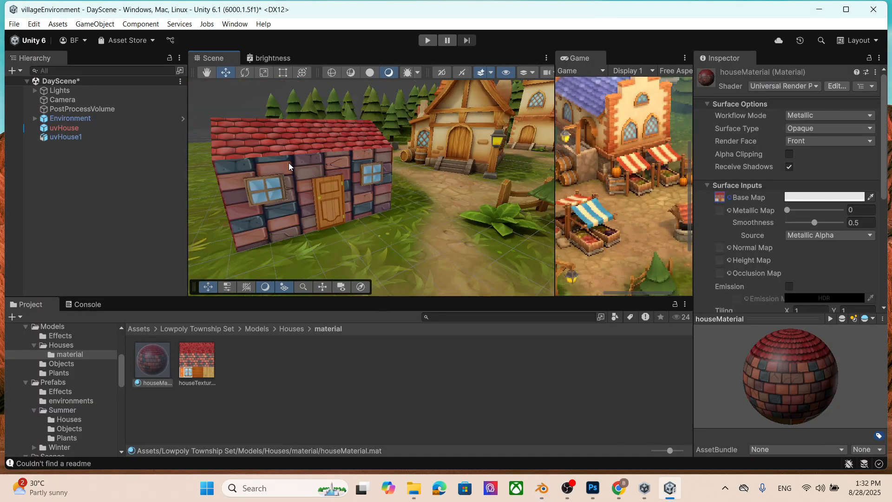
middle_drag(330, 189, 344, 200)
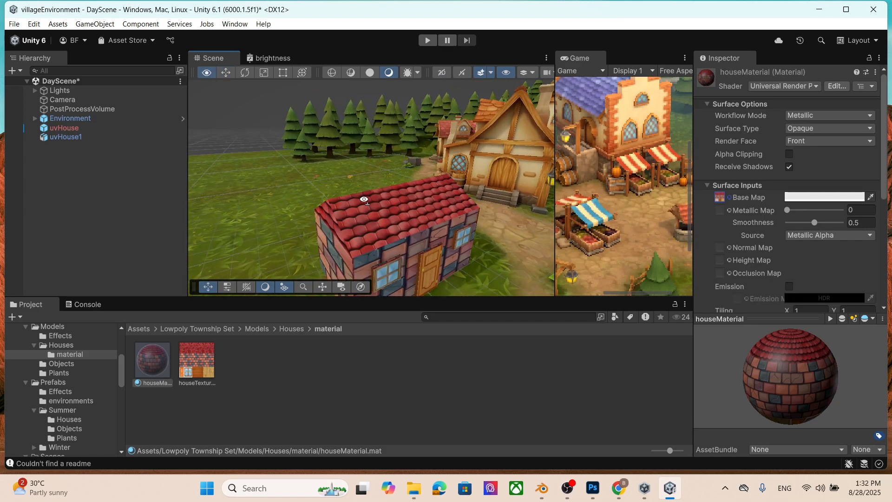
right_drag(364, 198, 402, 216)
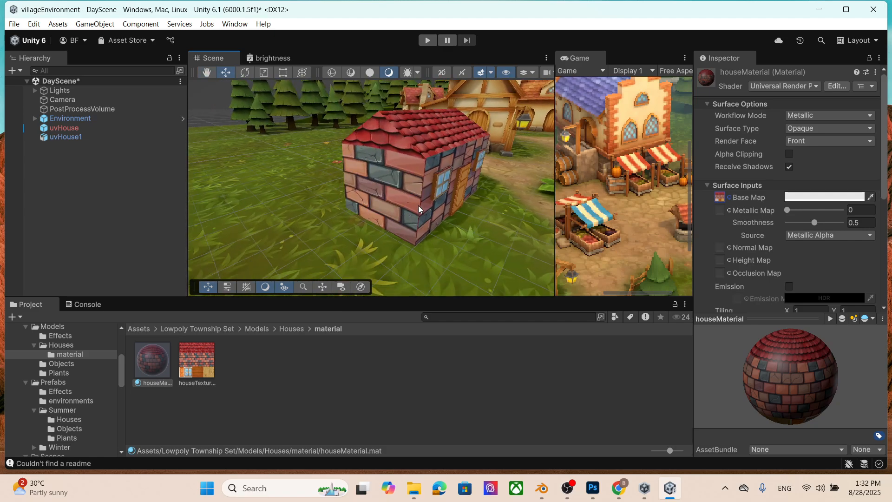